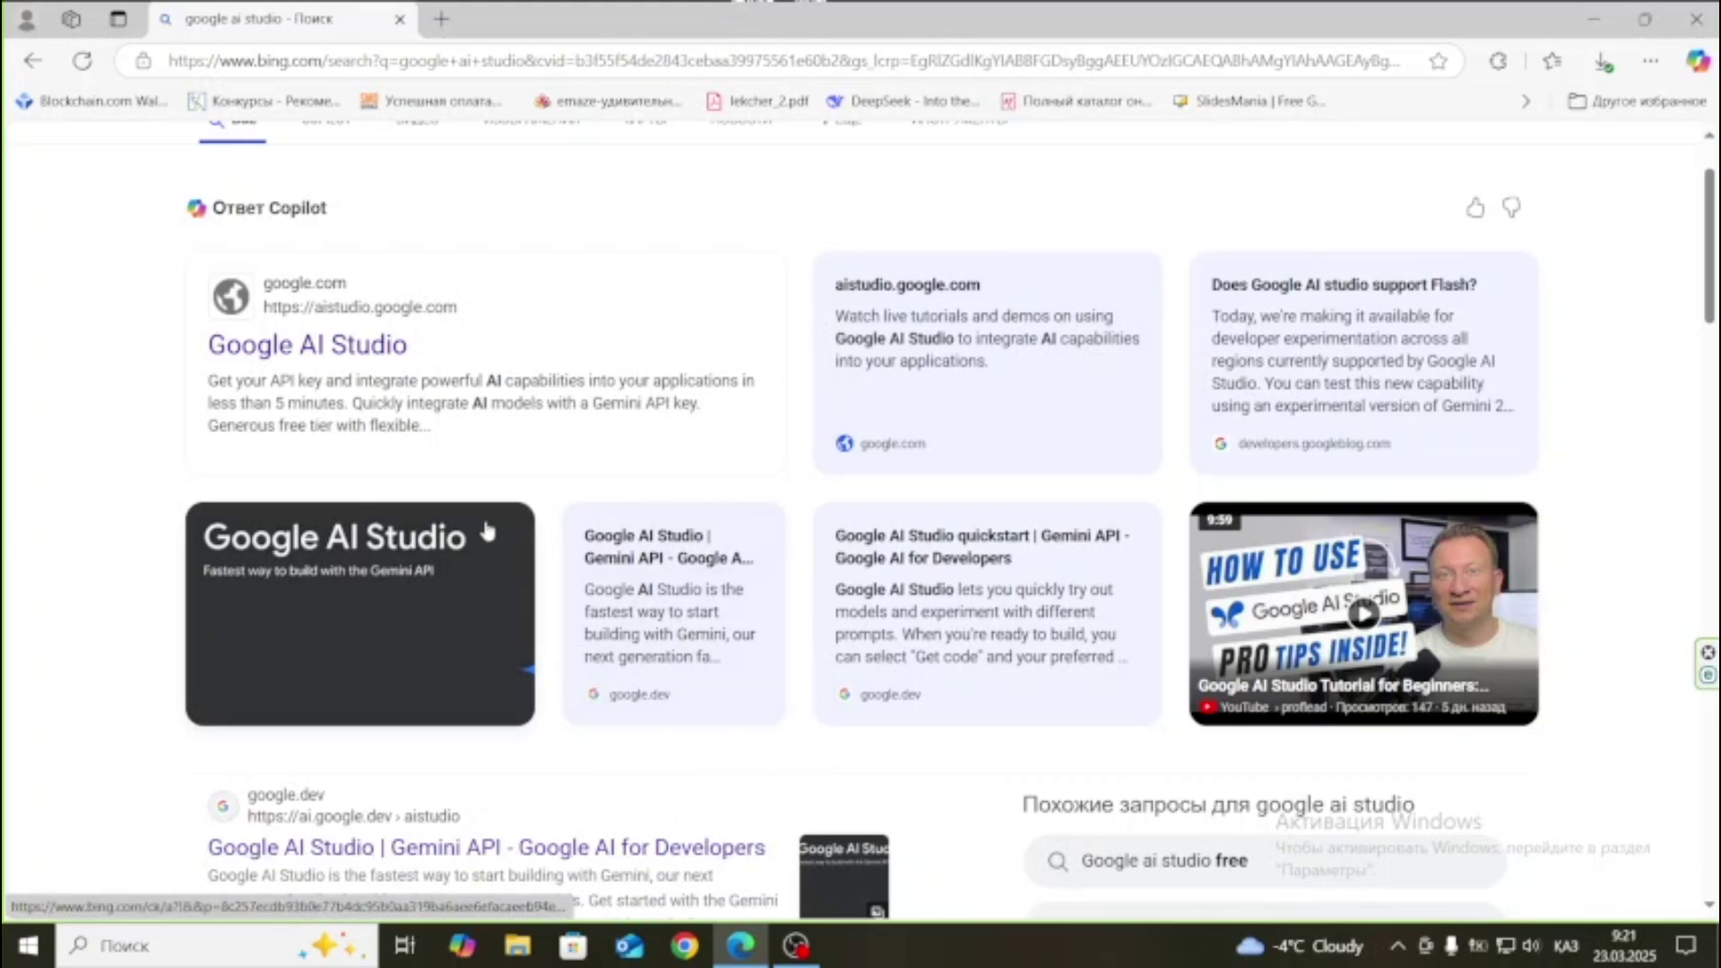
Open Google AI Studio from the search results and go to its prompt gallery.
left_click(362, 350)
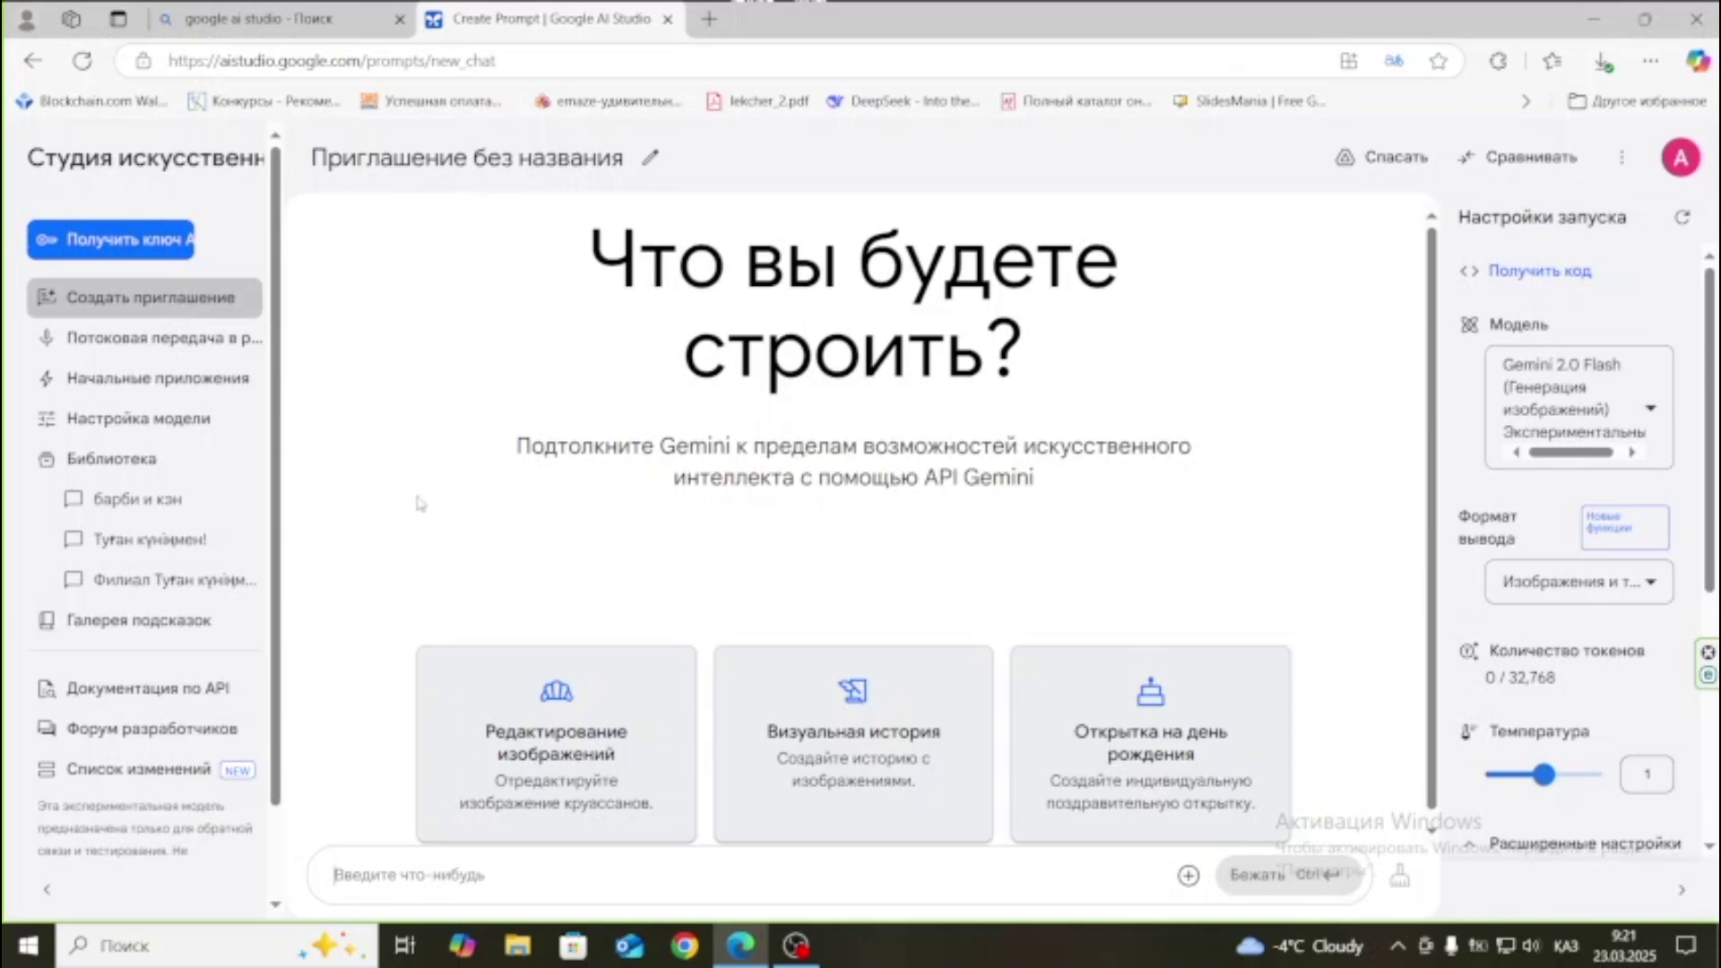
left_click(173, 627)
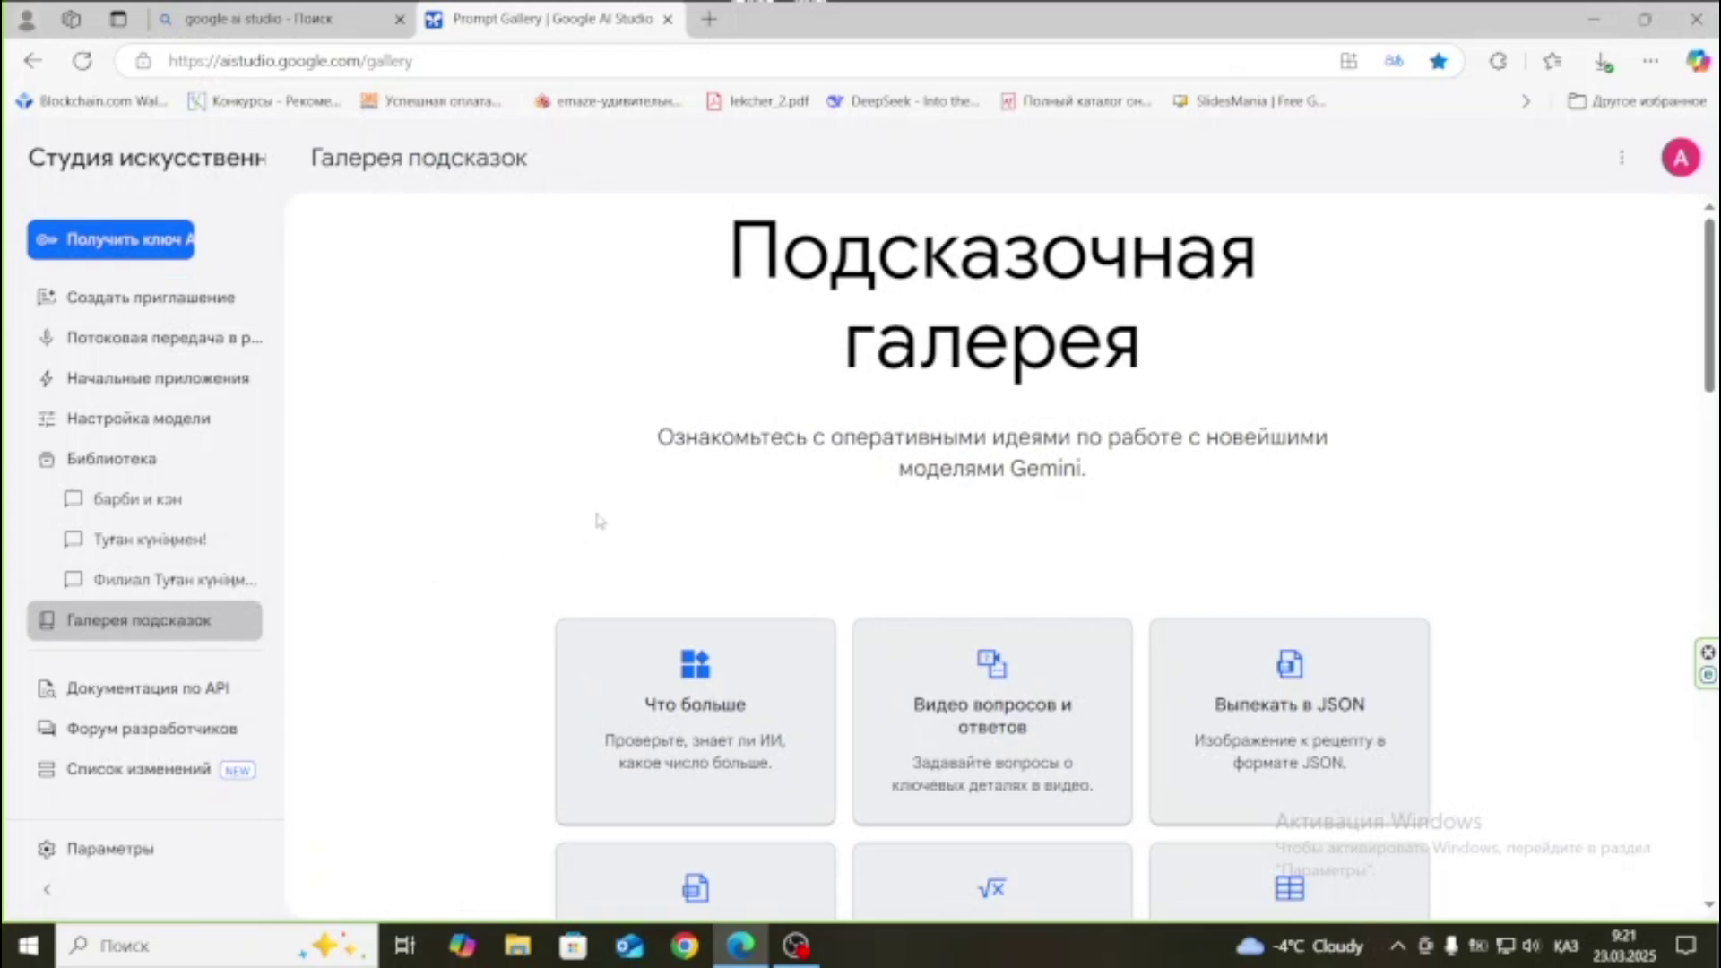
Look through all the example prompts in the prompt gallery, then return to its beginning.
scroll(599, 520, "down", 3)
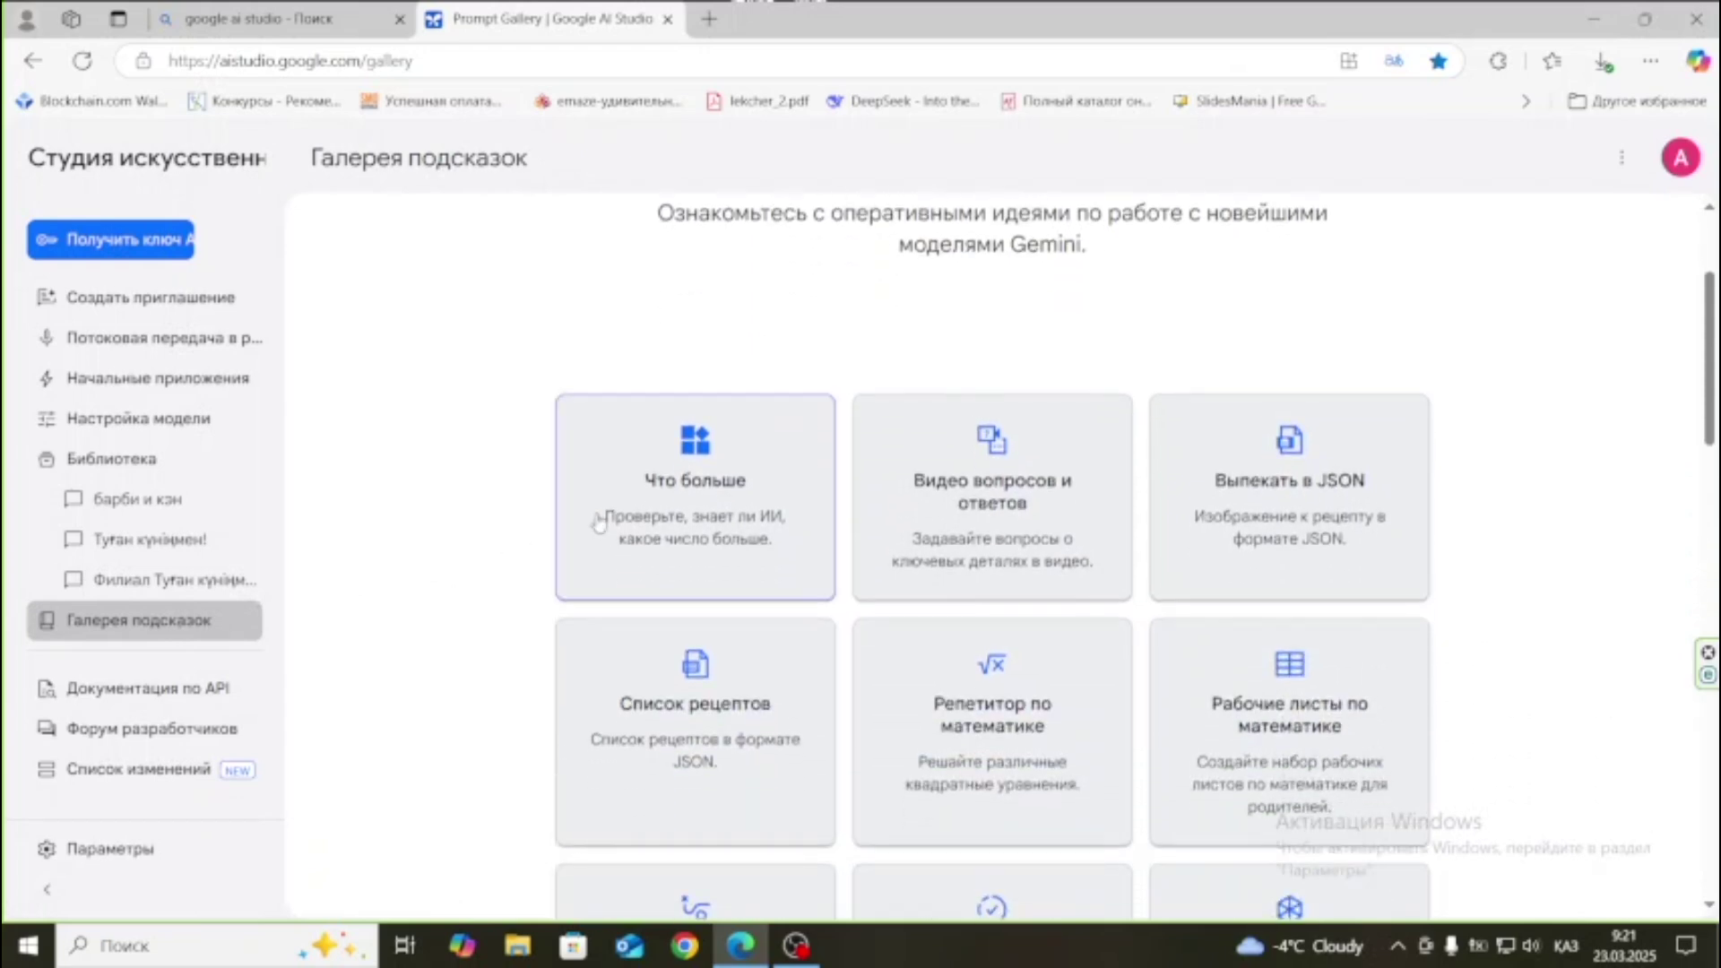
scroll(599, 521, "down", 1)
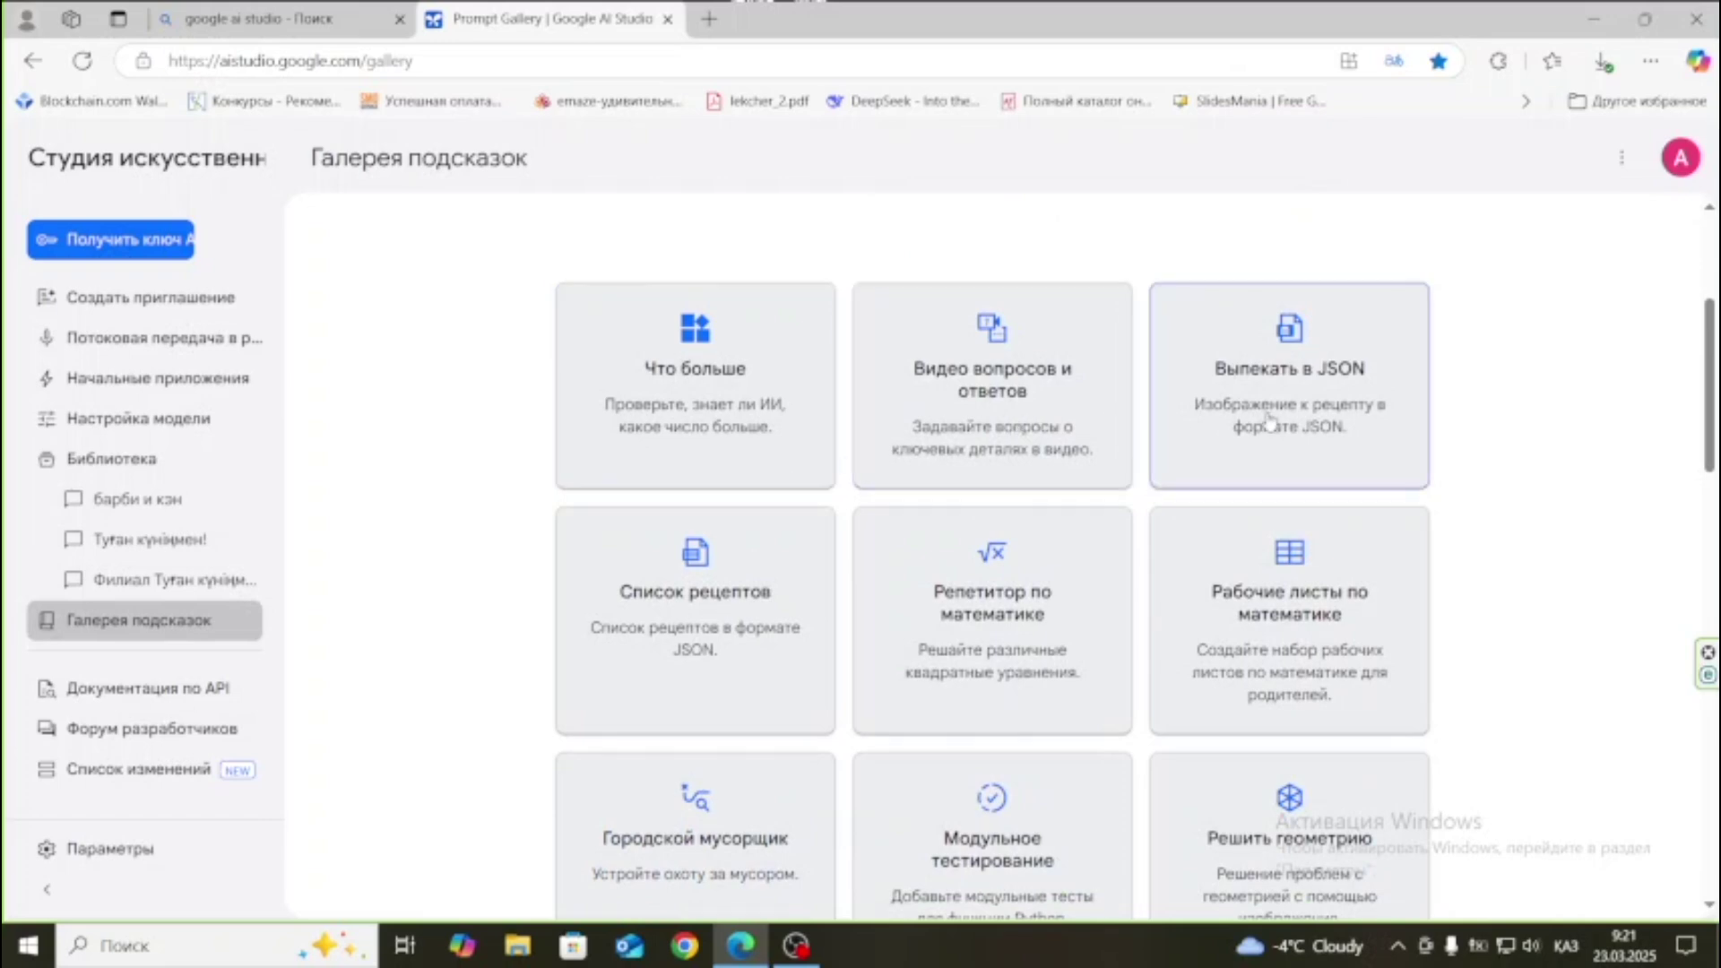
scroll(1268, 421, "down", 1)
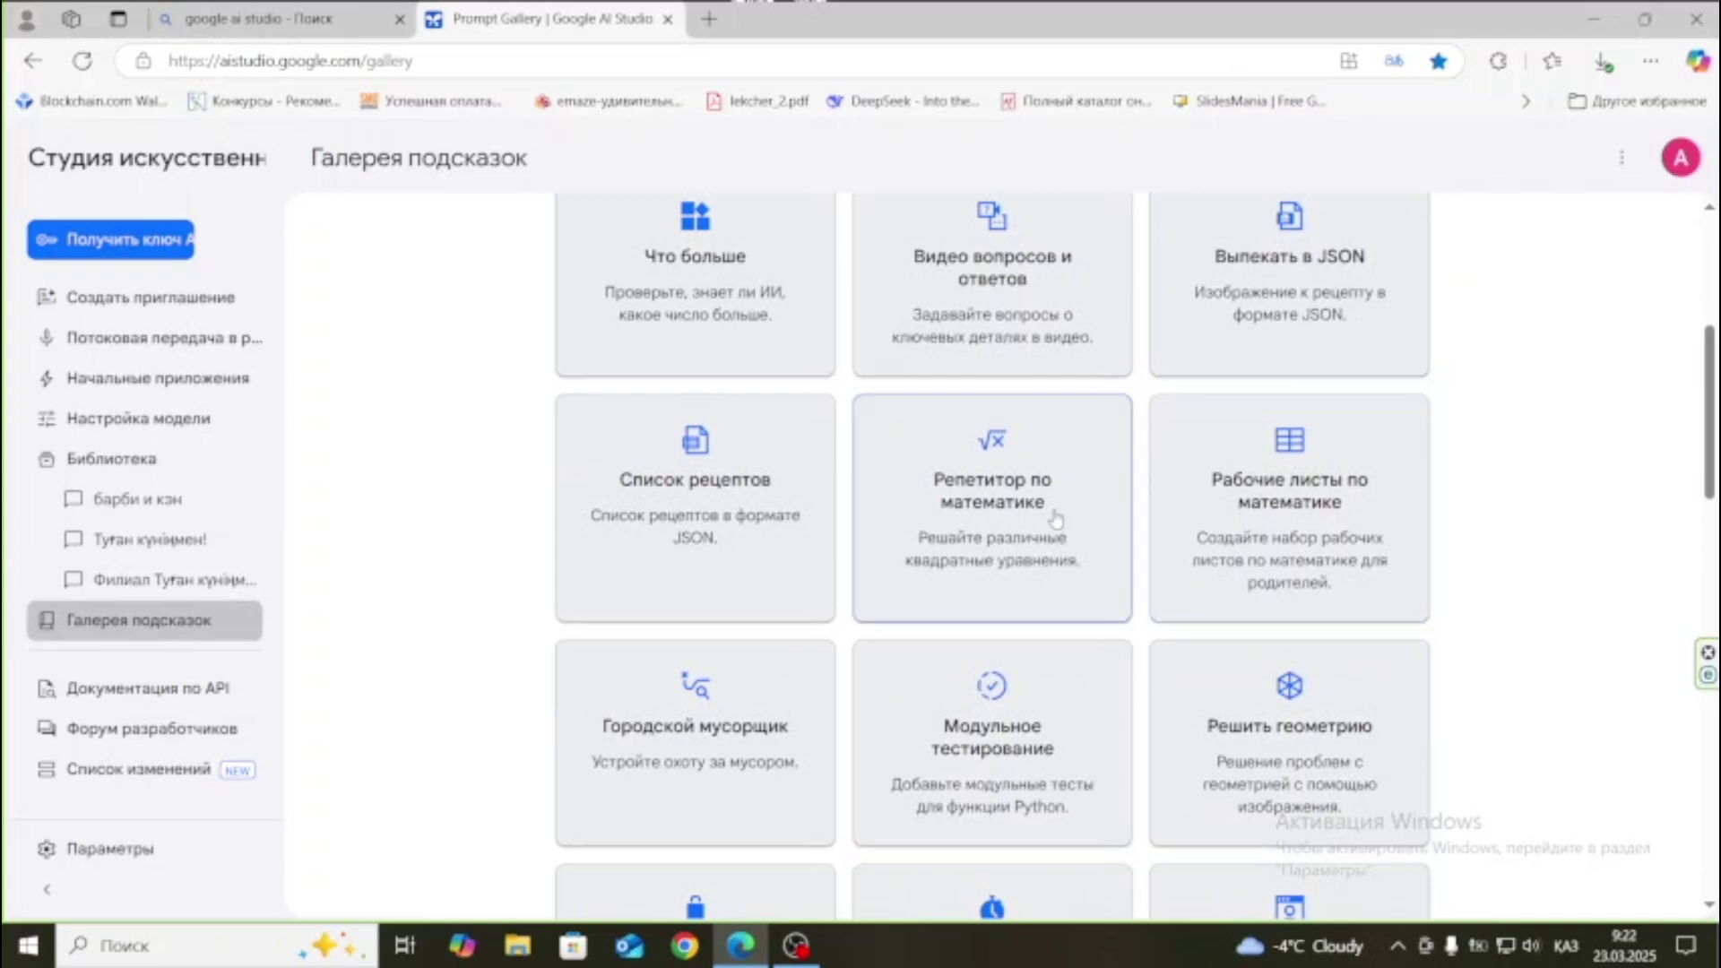
scroll(1055, 518, "down", 1)
scroll(1118, 538, "down", 1)
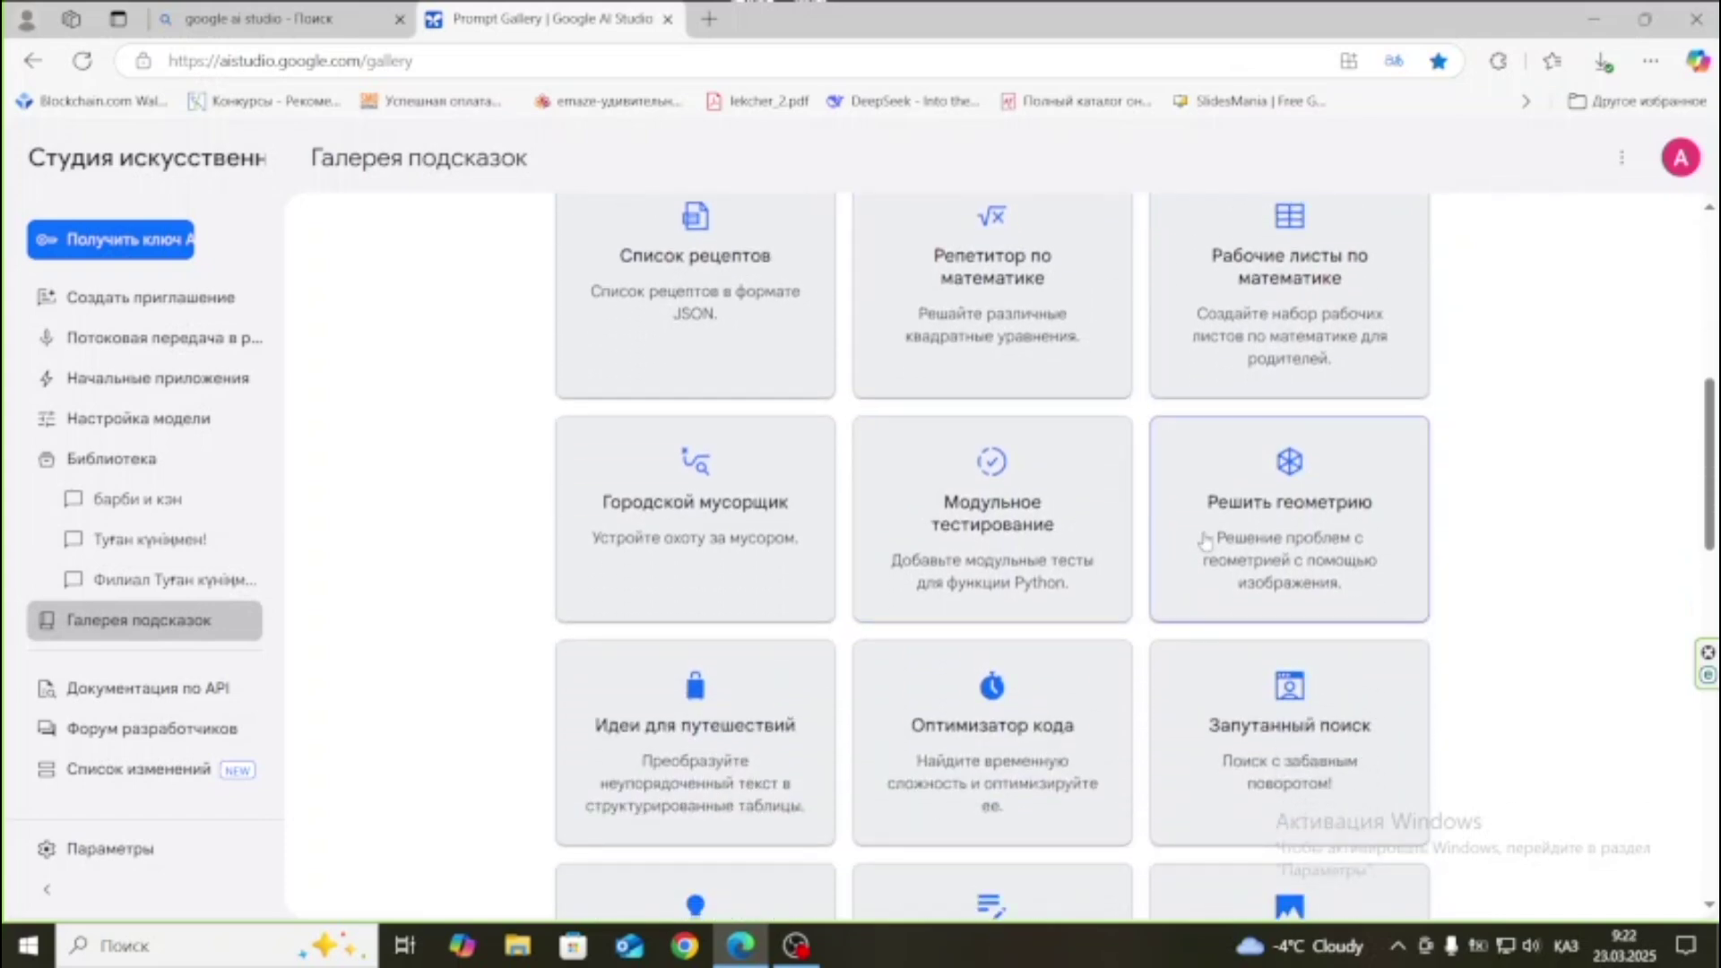
scroll(1042, 562, "down", 1)
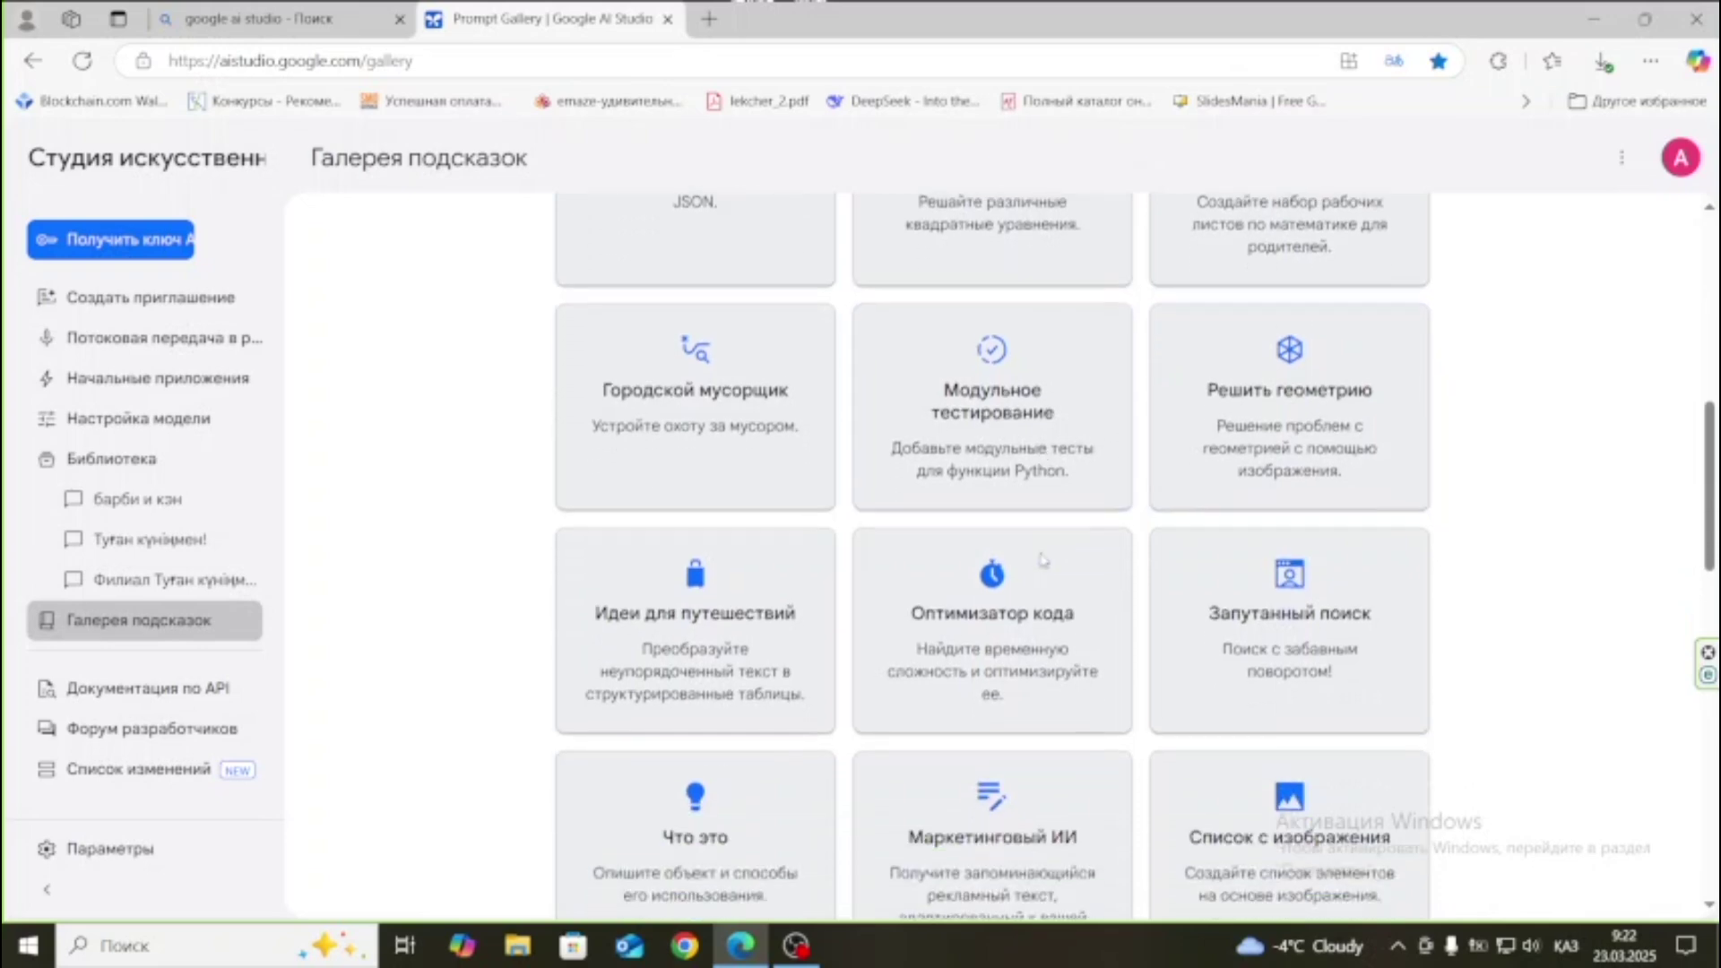
scroll(1042, 561, "down", 1)
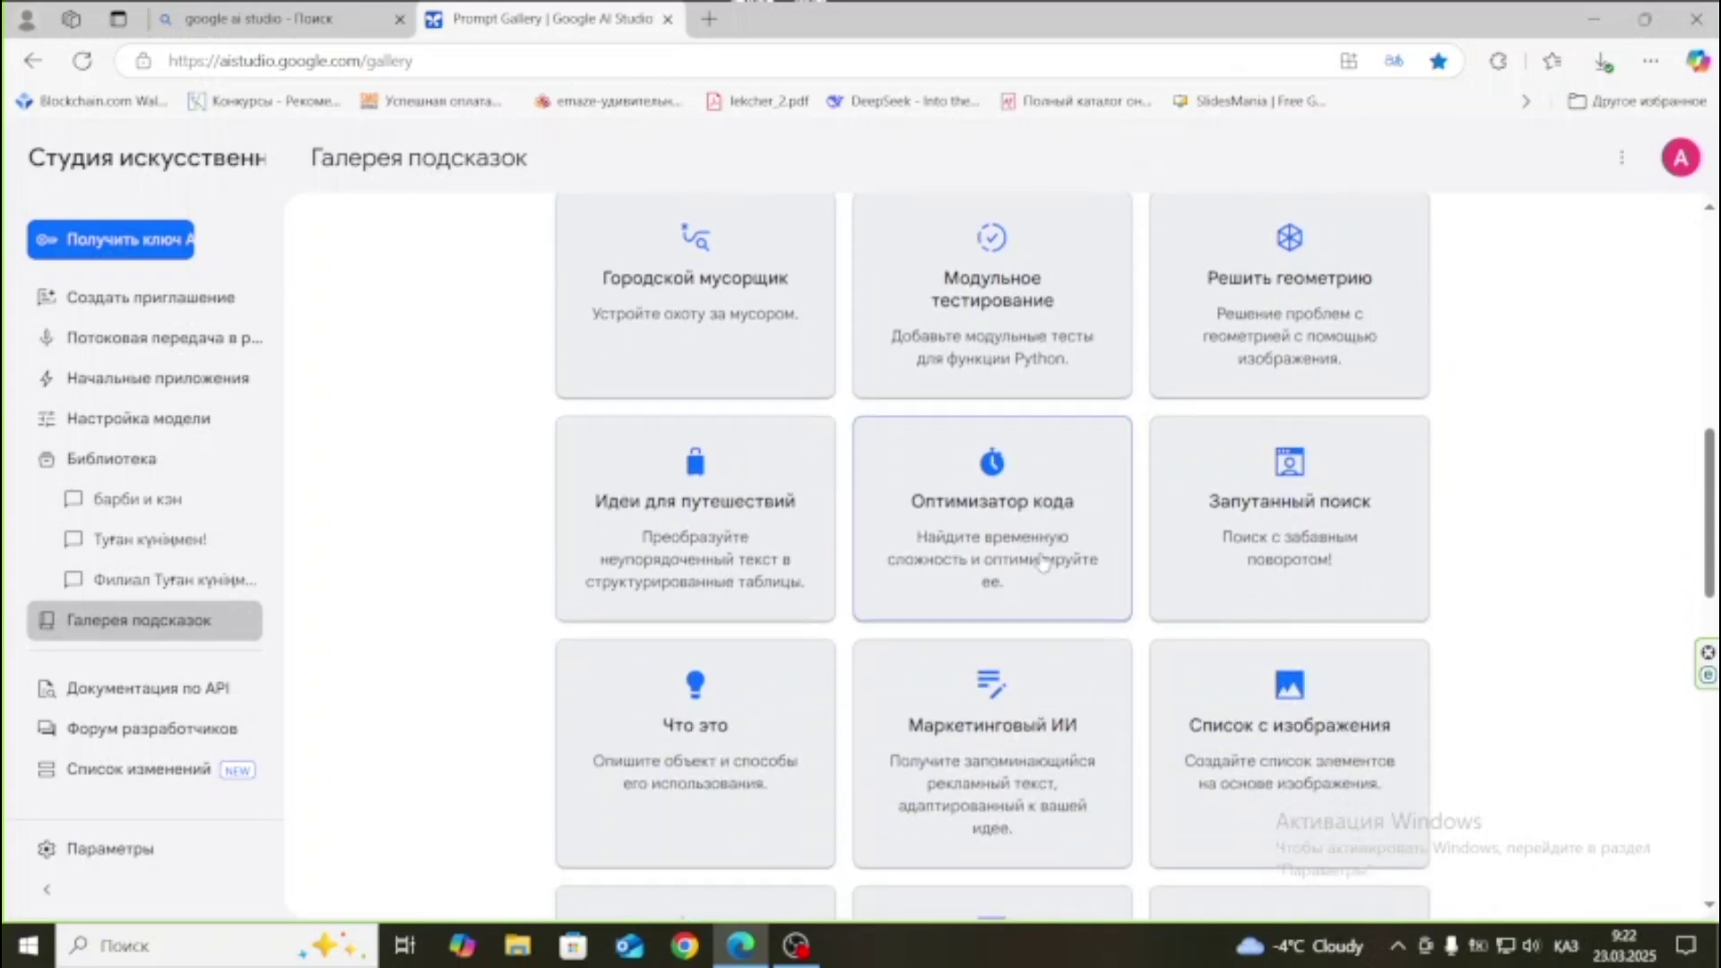
scroll(1042, 561, "down", 2)
scroll(1042, 561, "down", 2)
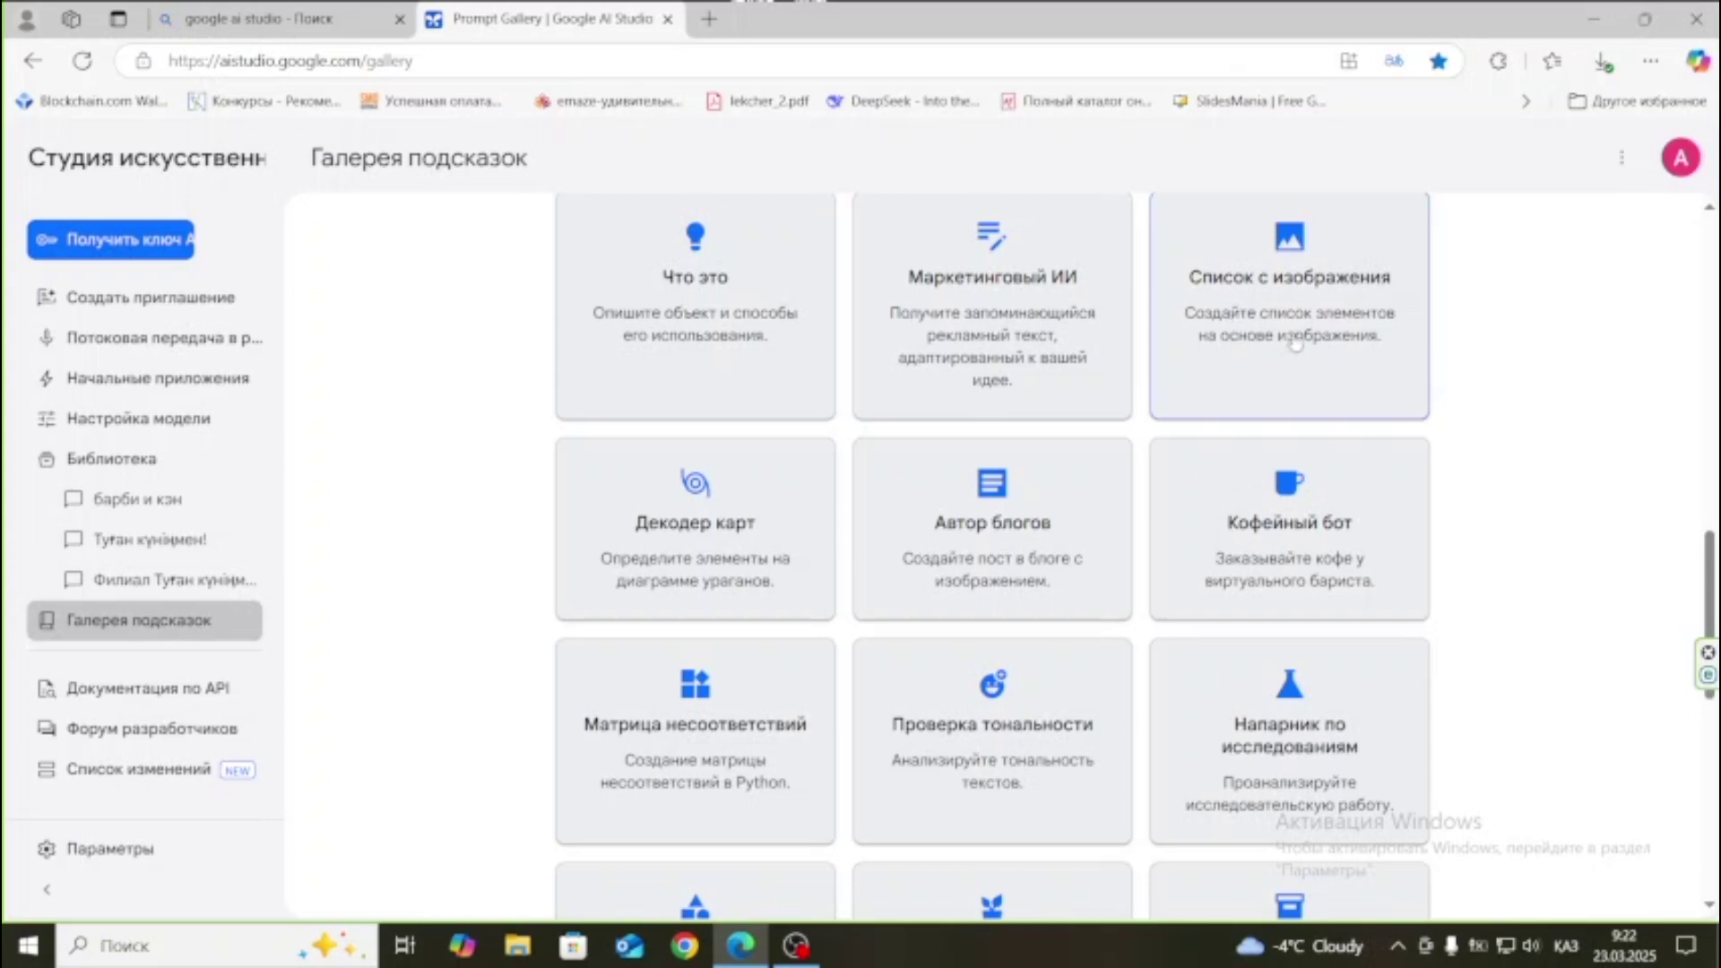
scroll(1246, 372, "down", 2)
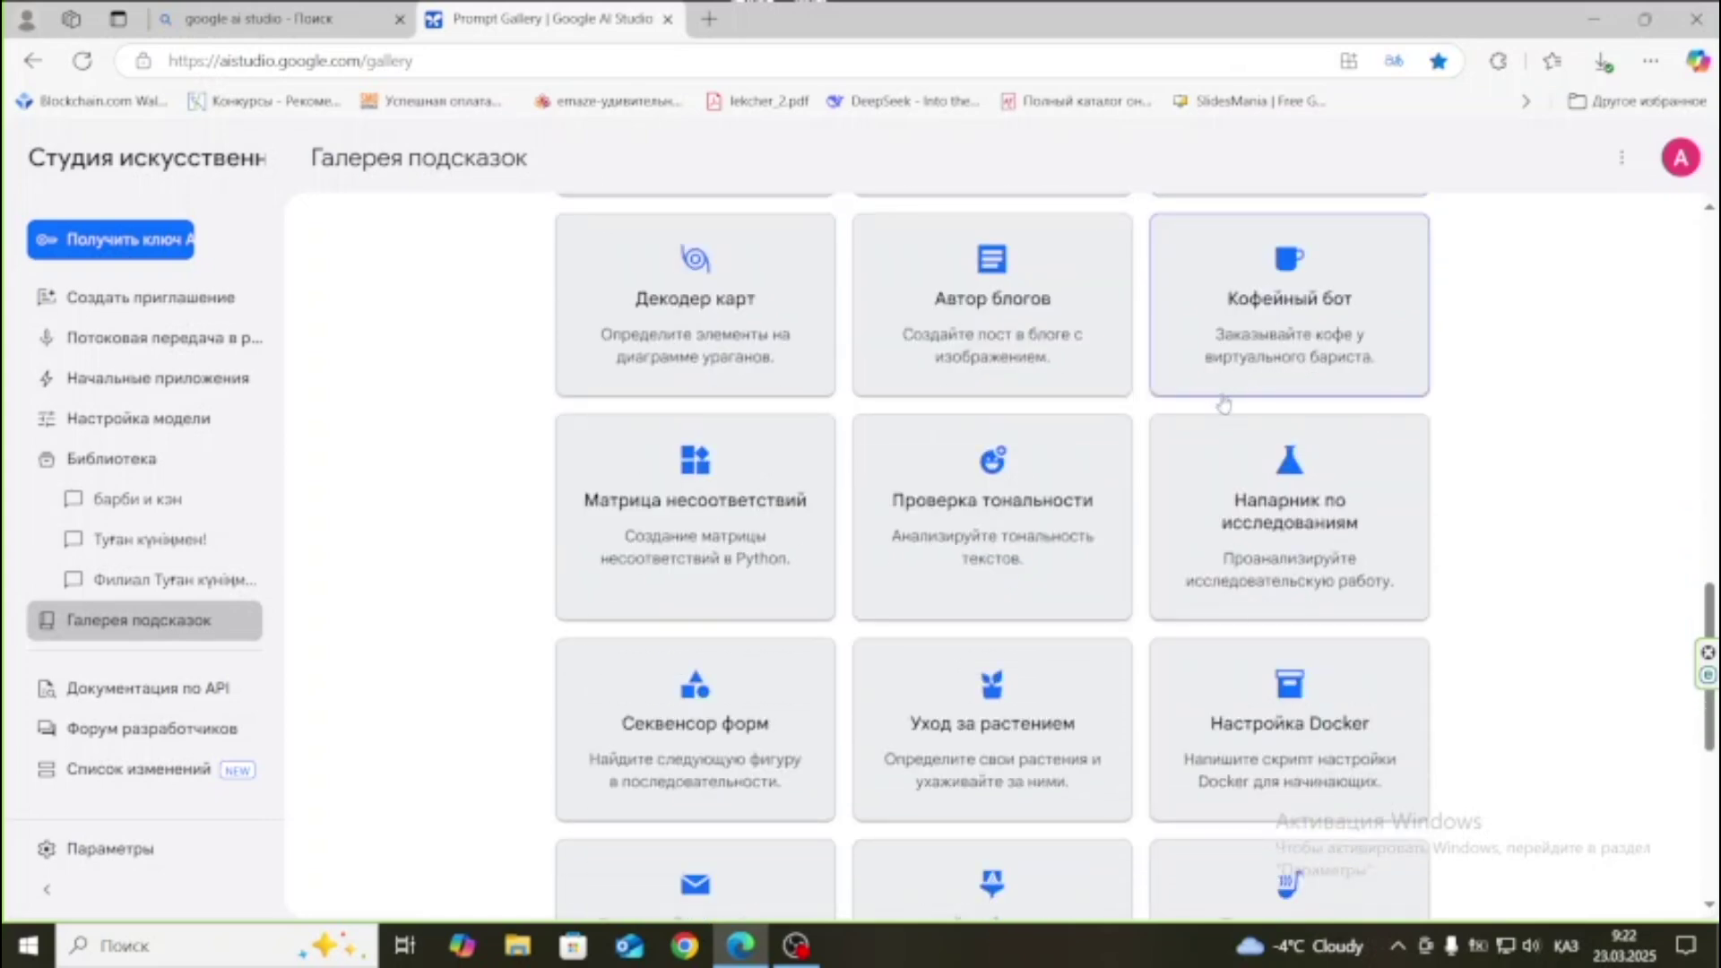
scroll(1226, 400, "down", 2)
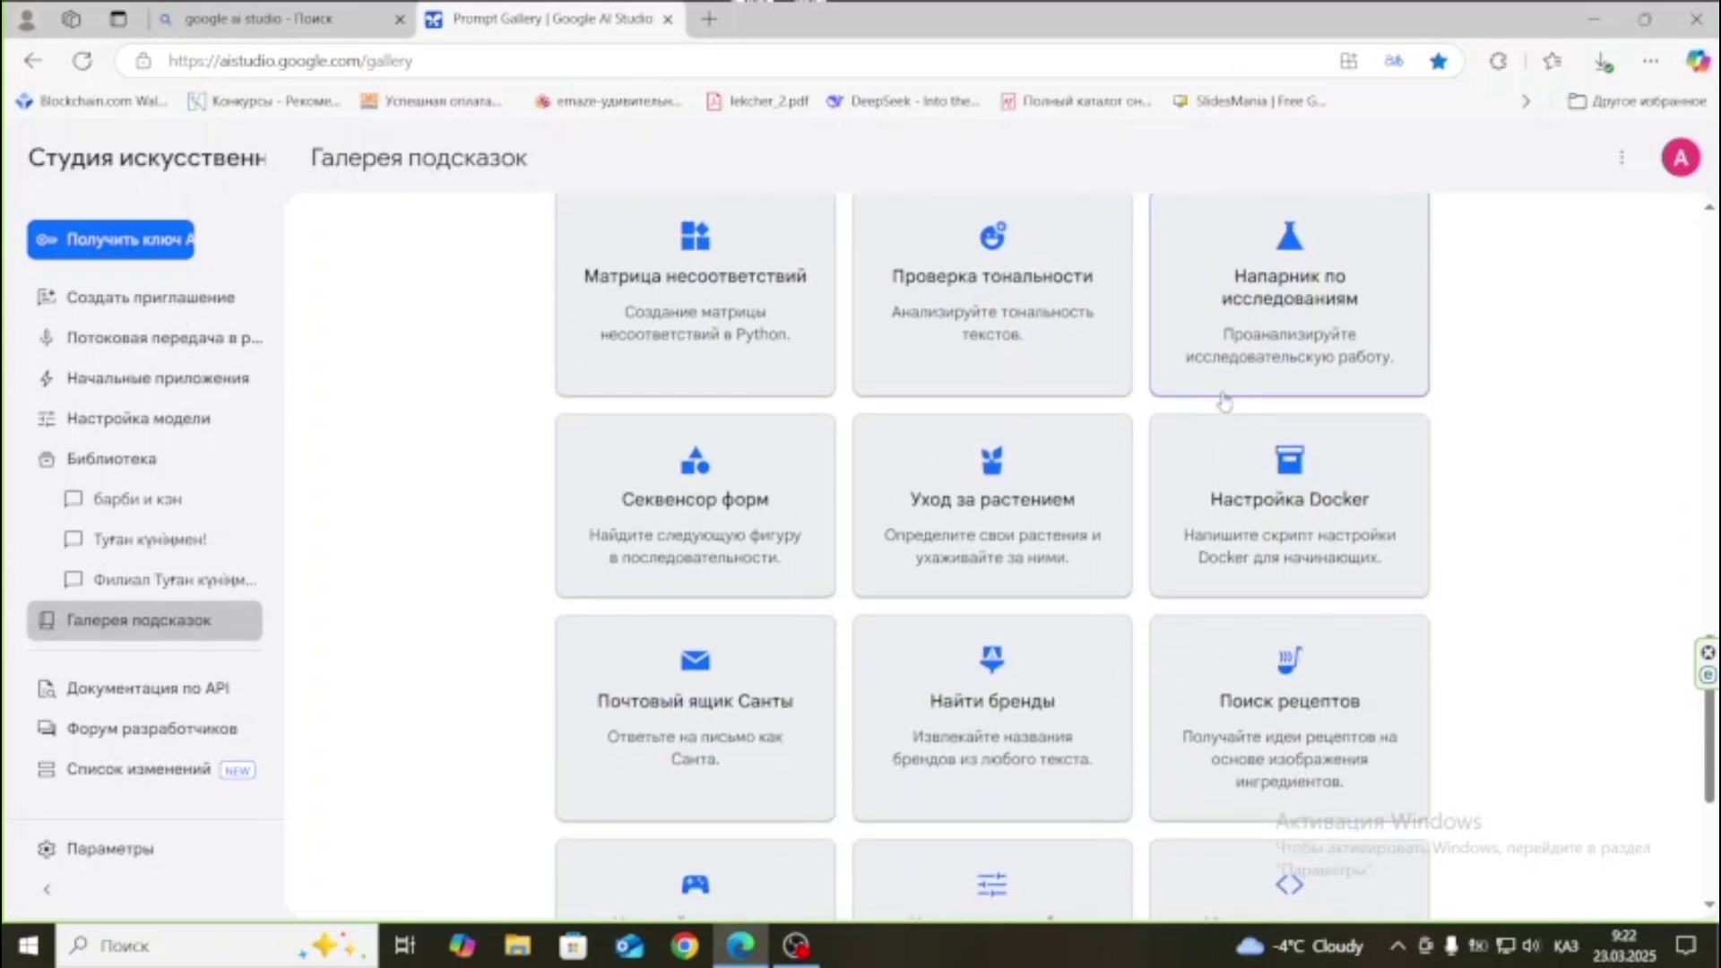
scroll(1225, 400, "down", 1)
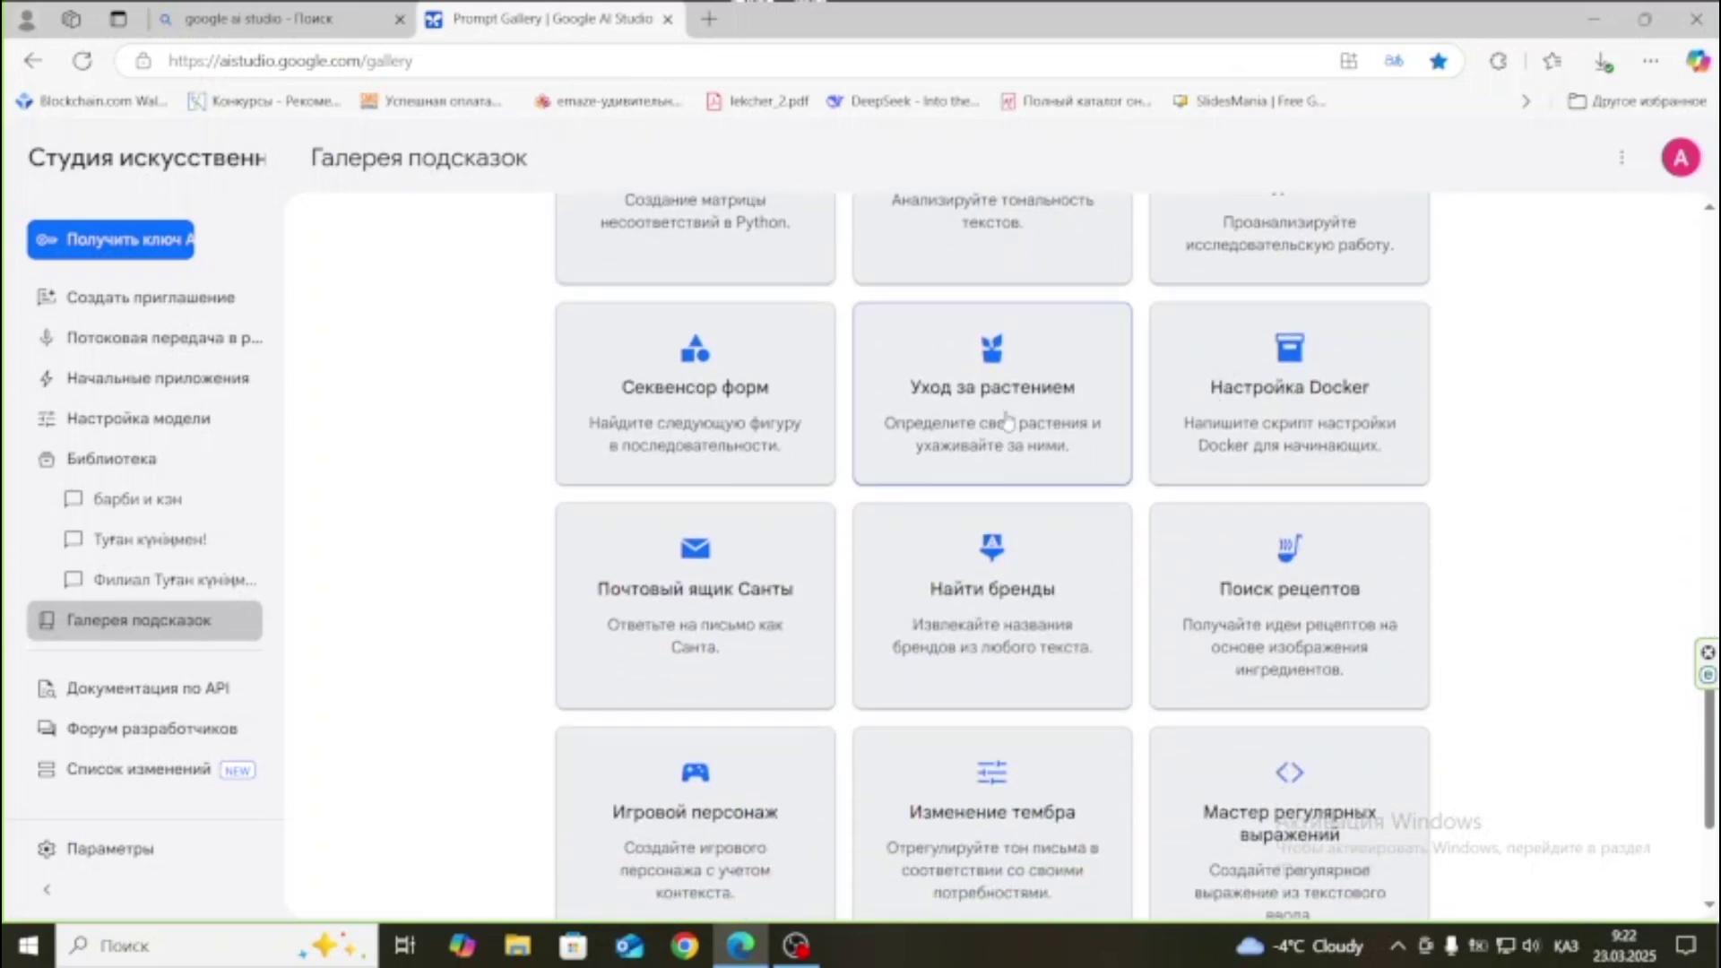
scroll(984, 440, "down", 1)
scroll(983, 440, "down", 2)
scroll(983, 439, "down", 1)
scroll(983, 439, "up", 5)
scroll(982, 439, "up", 15)
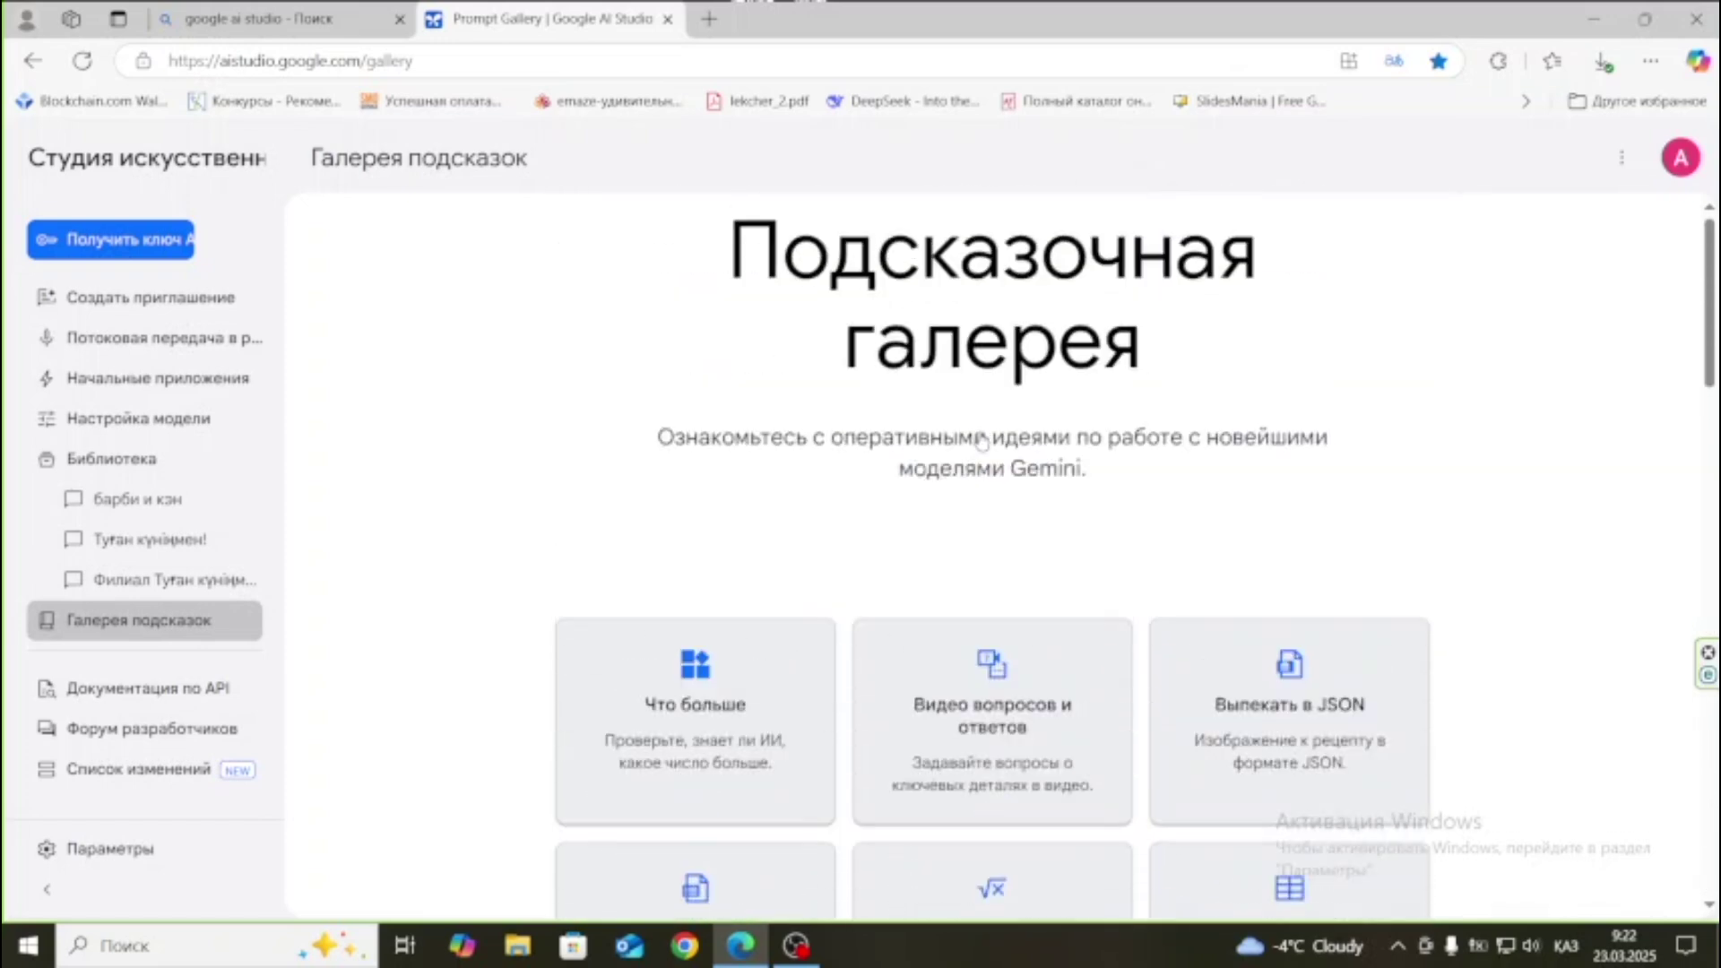
Open the Bake to JSON example and review its croissant image, prompt and JSON recipe response.
scroll(982, 439, "down", 3)
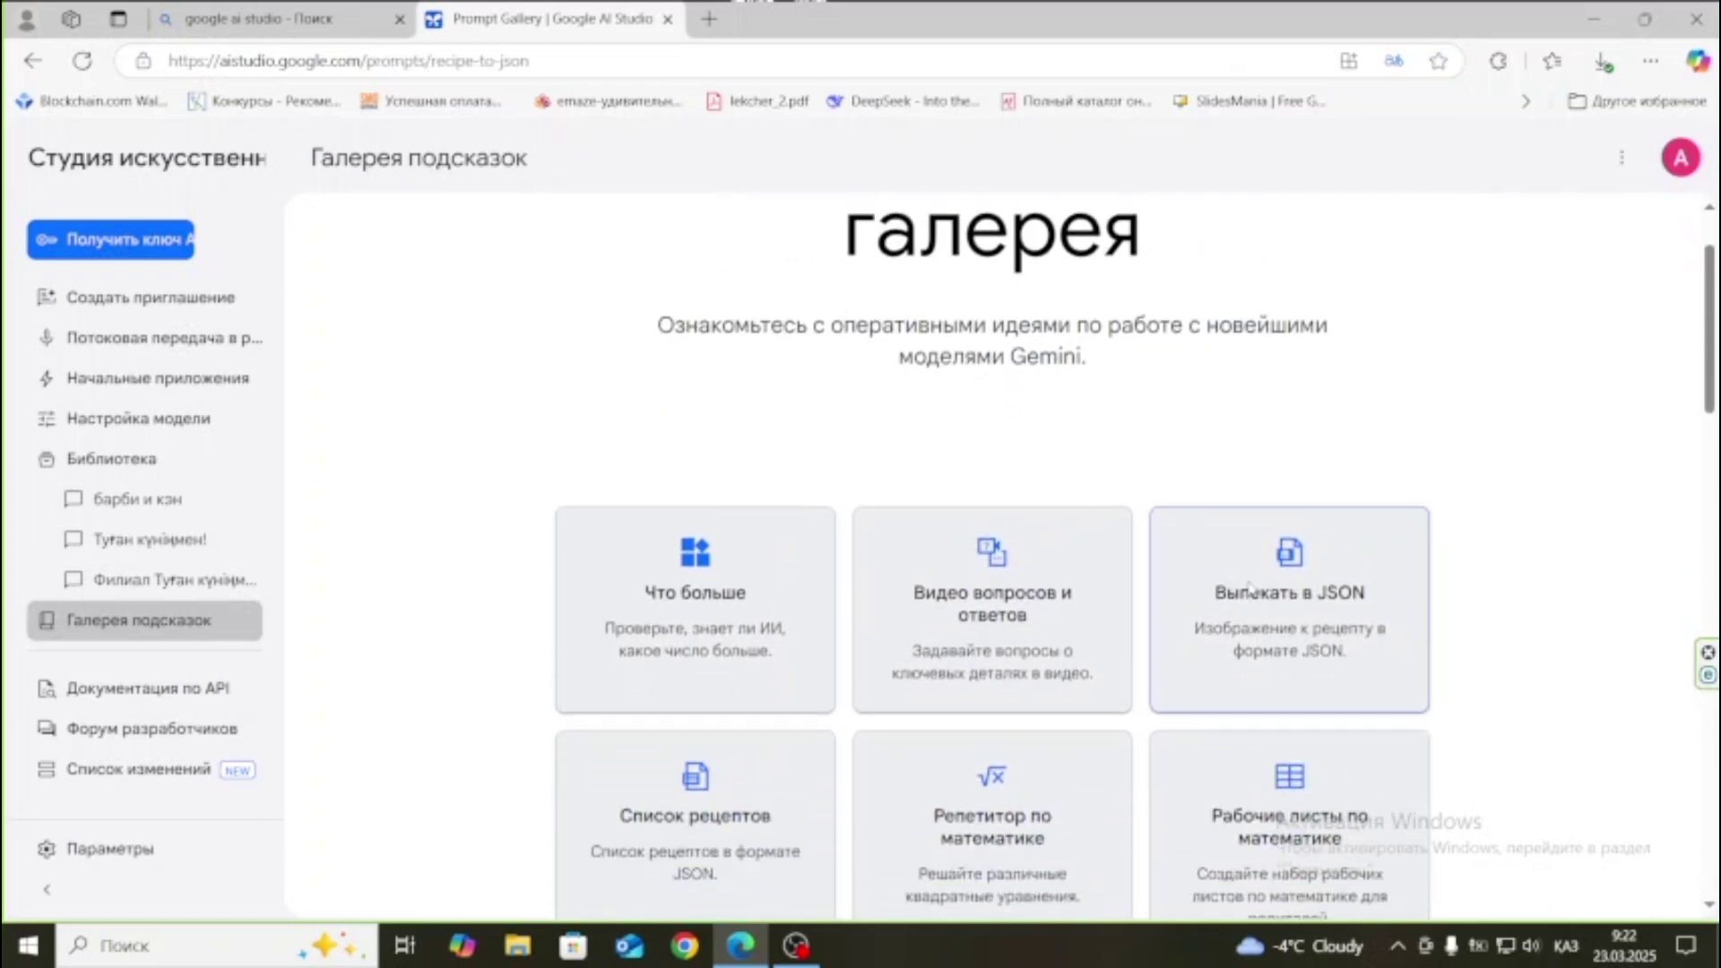
left_click(1252, 581)
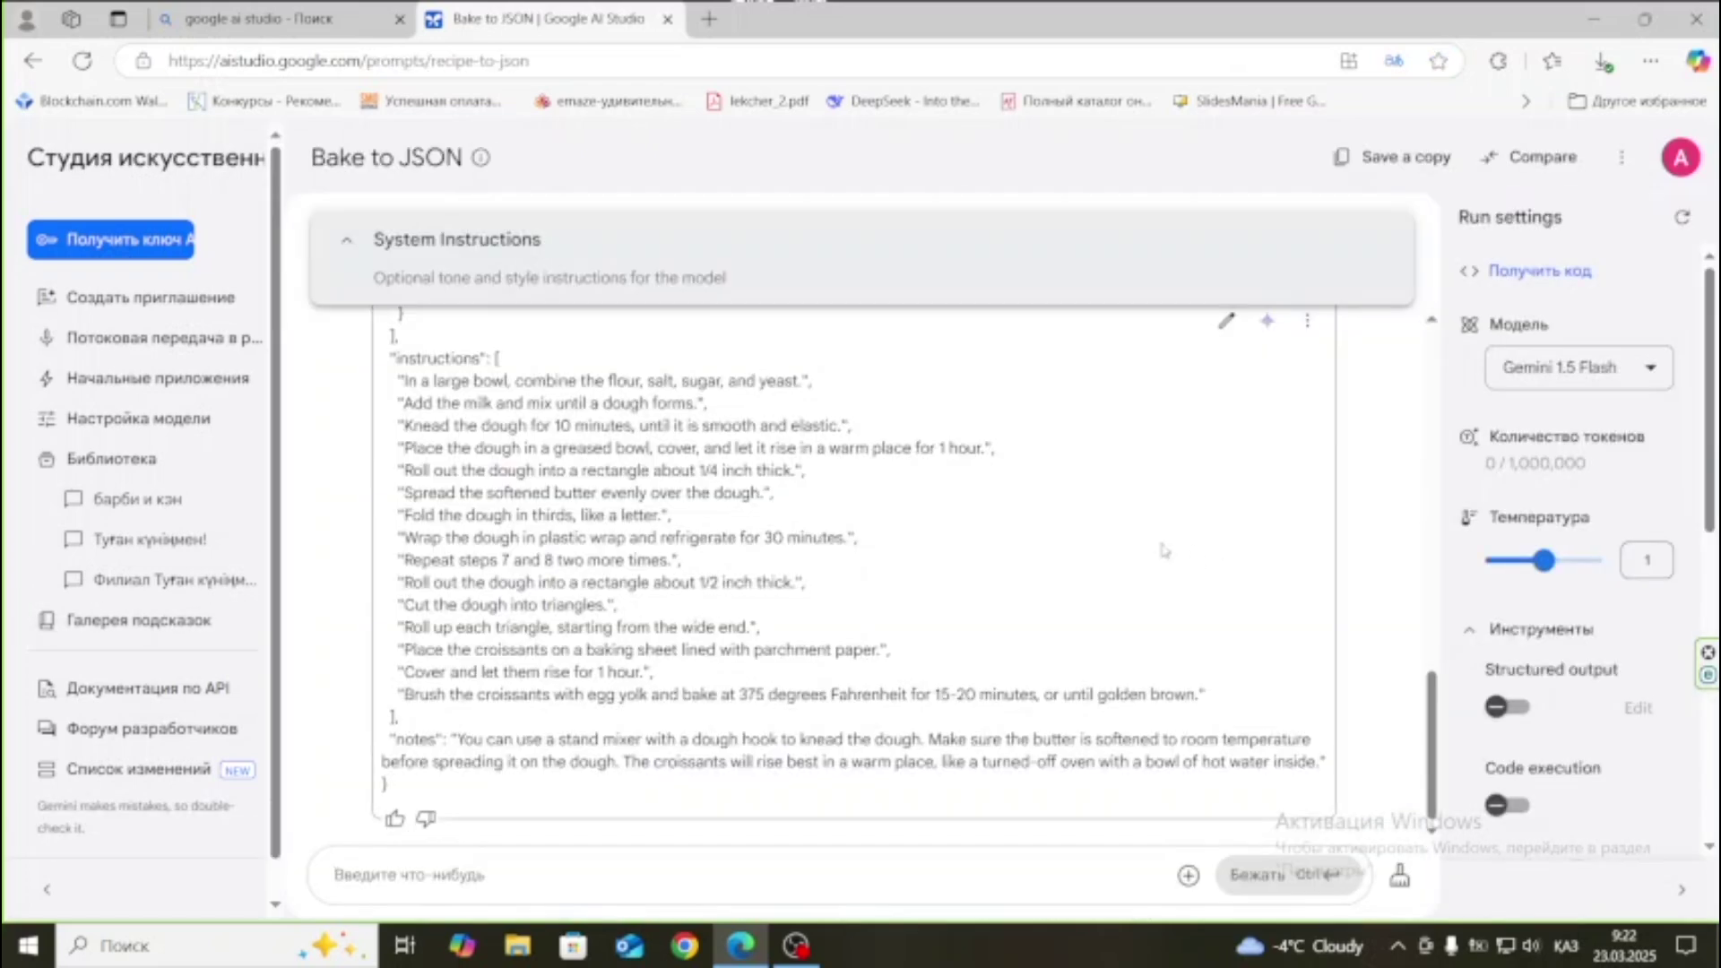
scroll(1093, 545, "up", 10)
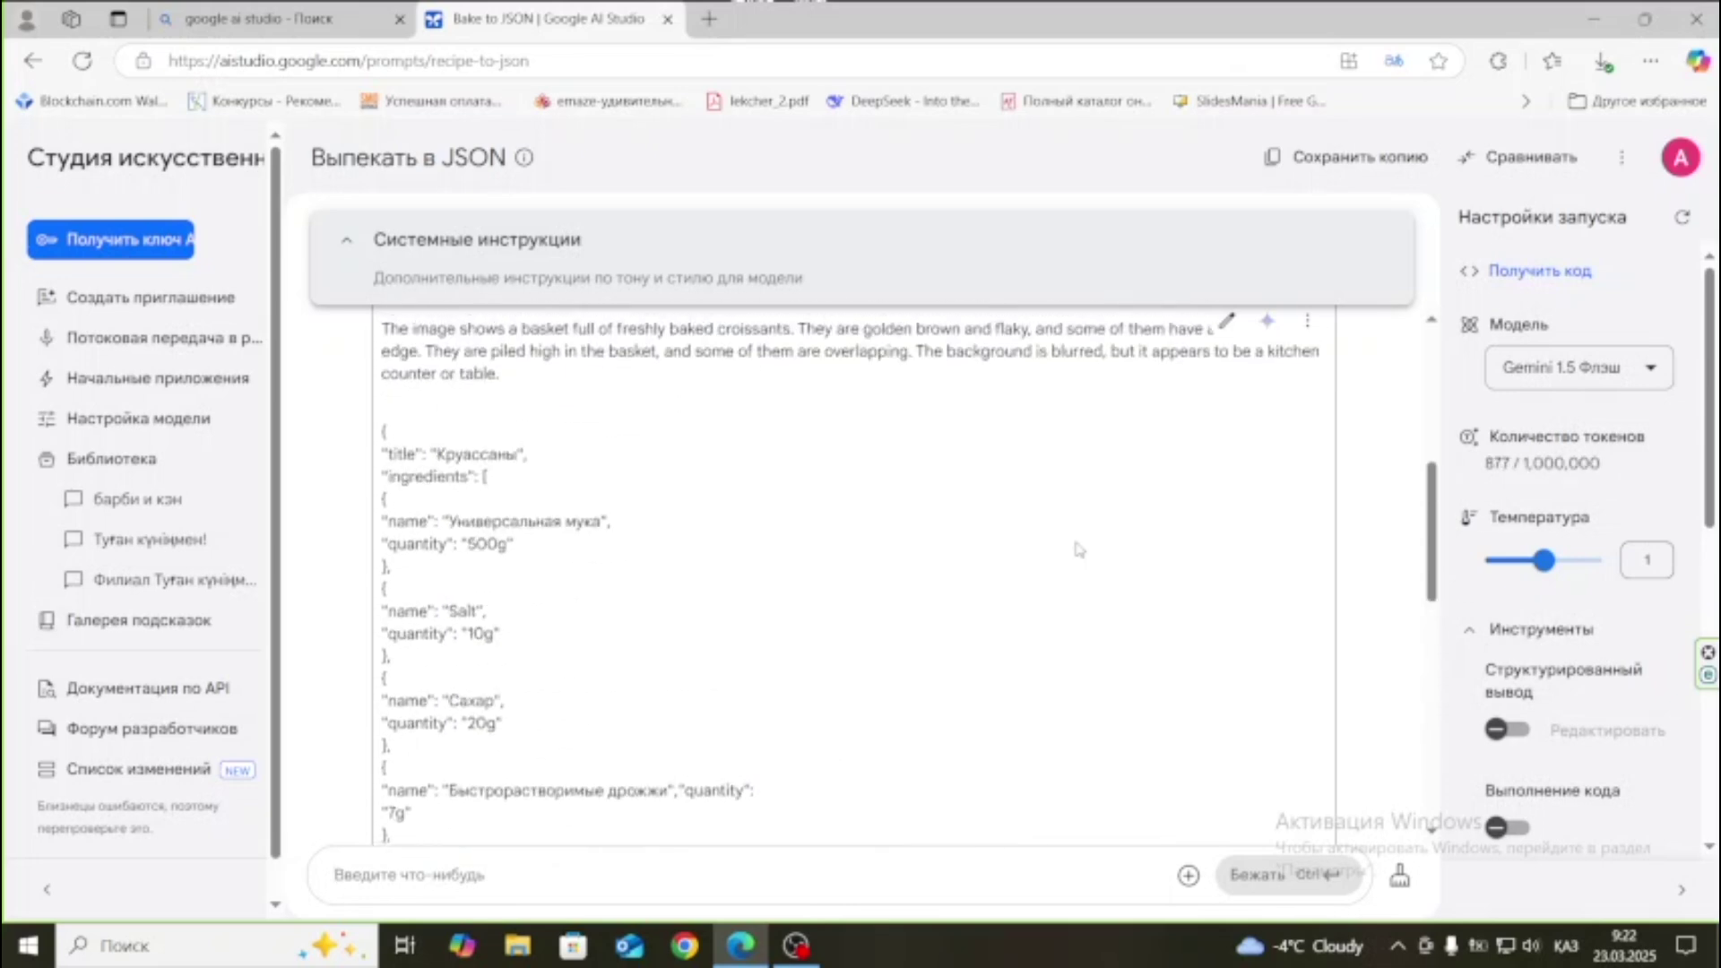
scroll(1120, 520, "up", 1)
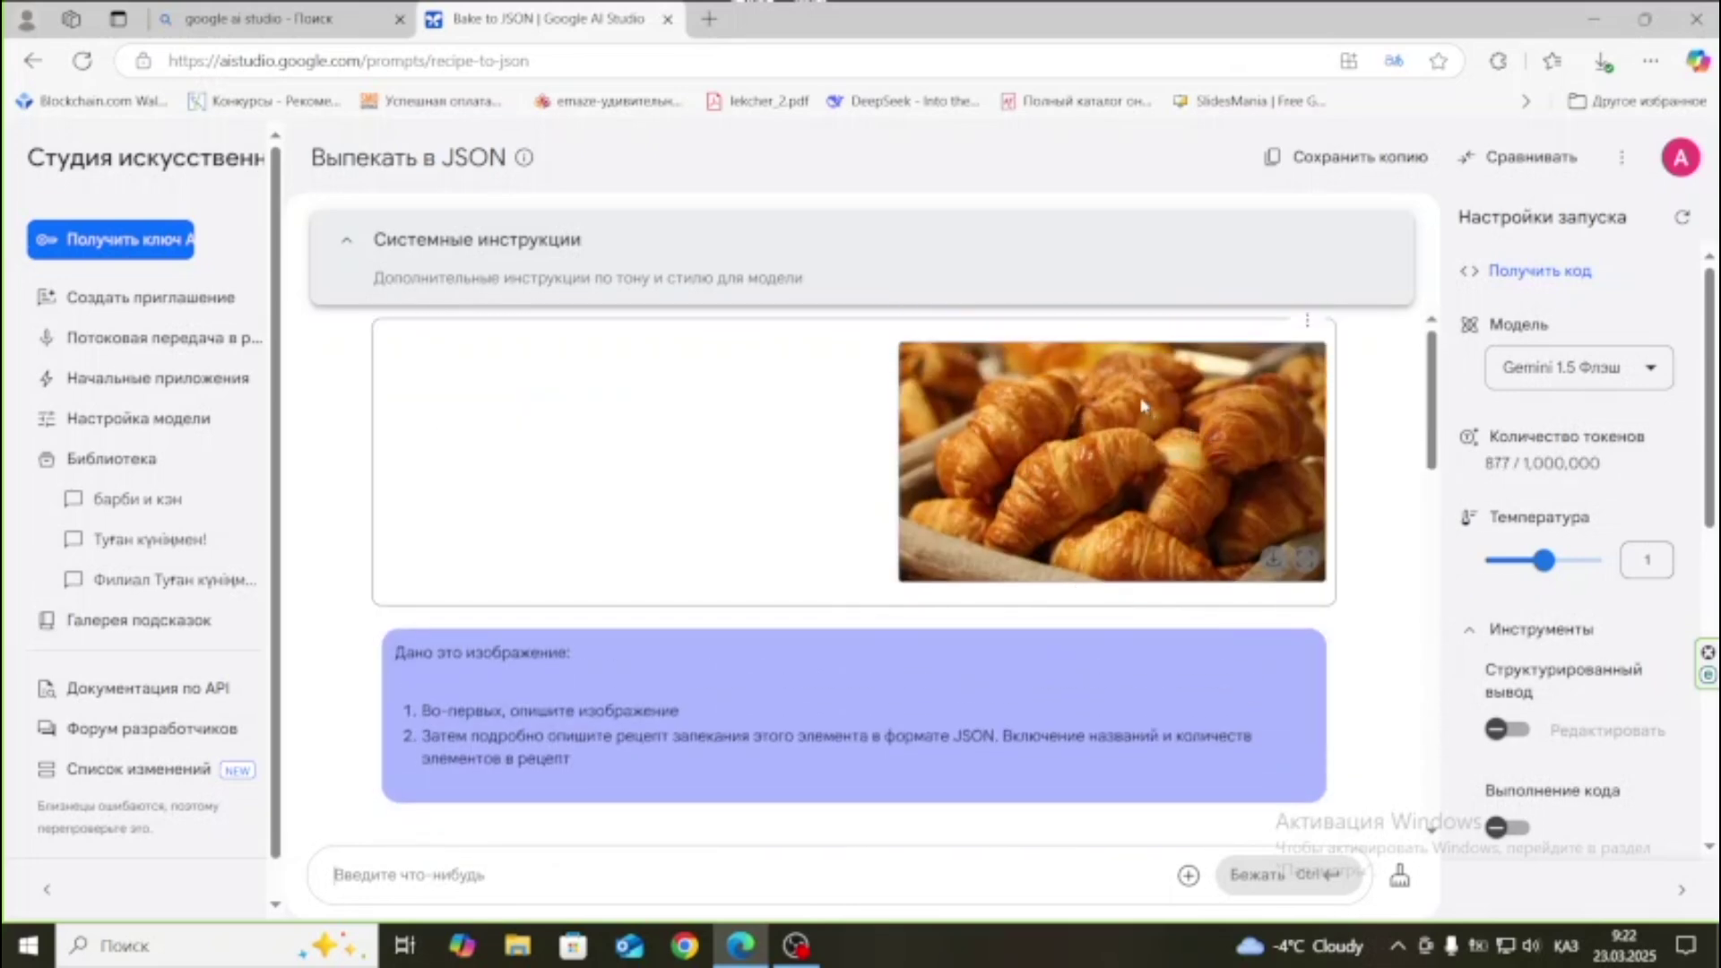
scroll(894, 502, "down", 3)
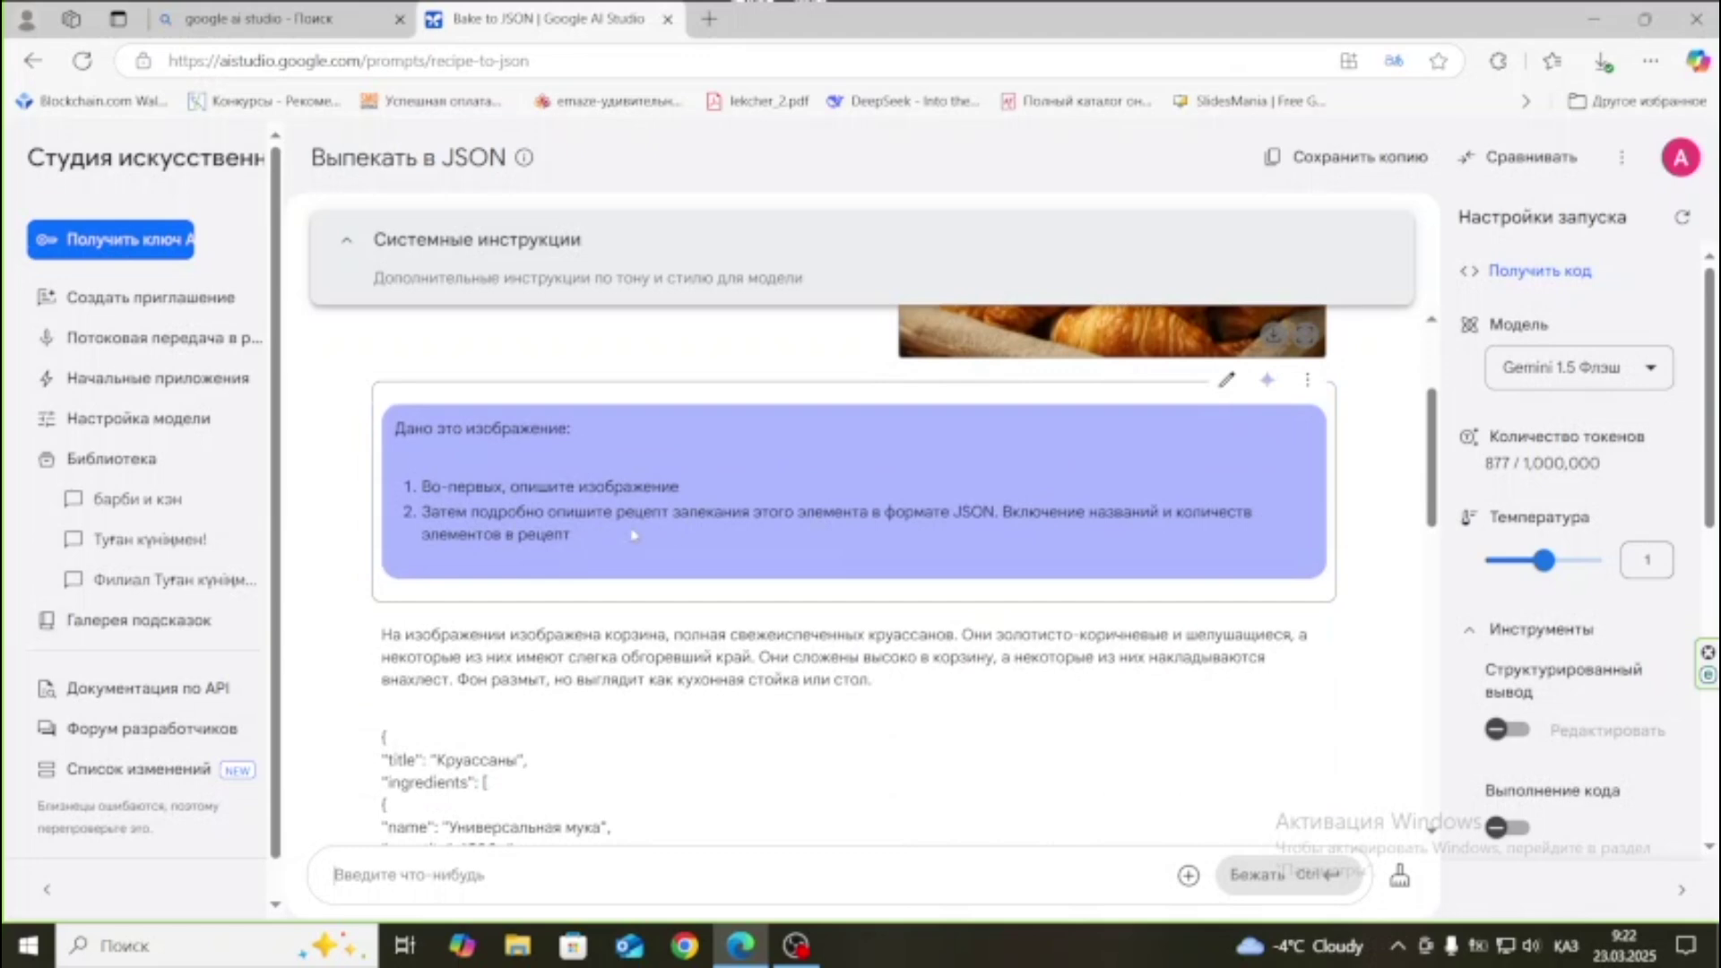
scroll(633, 535, "down", 10)
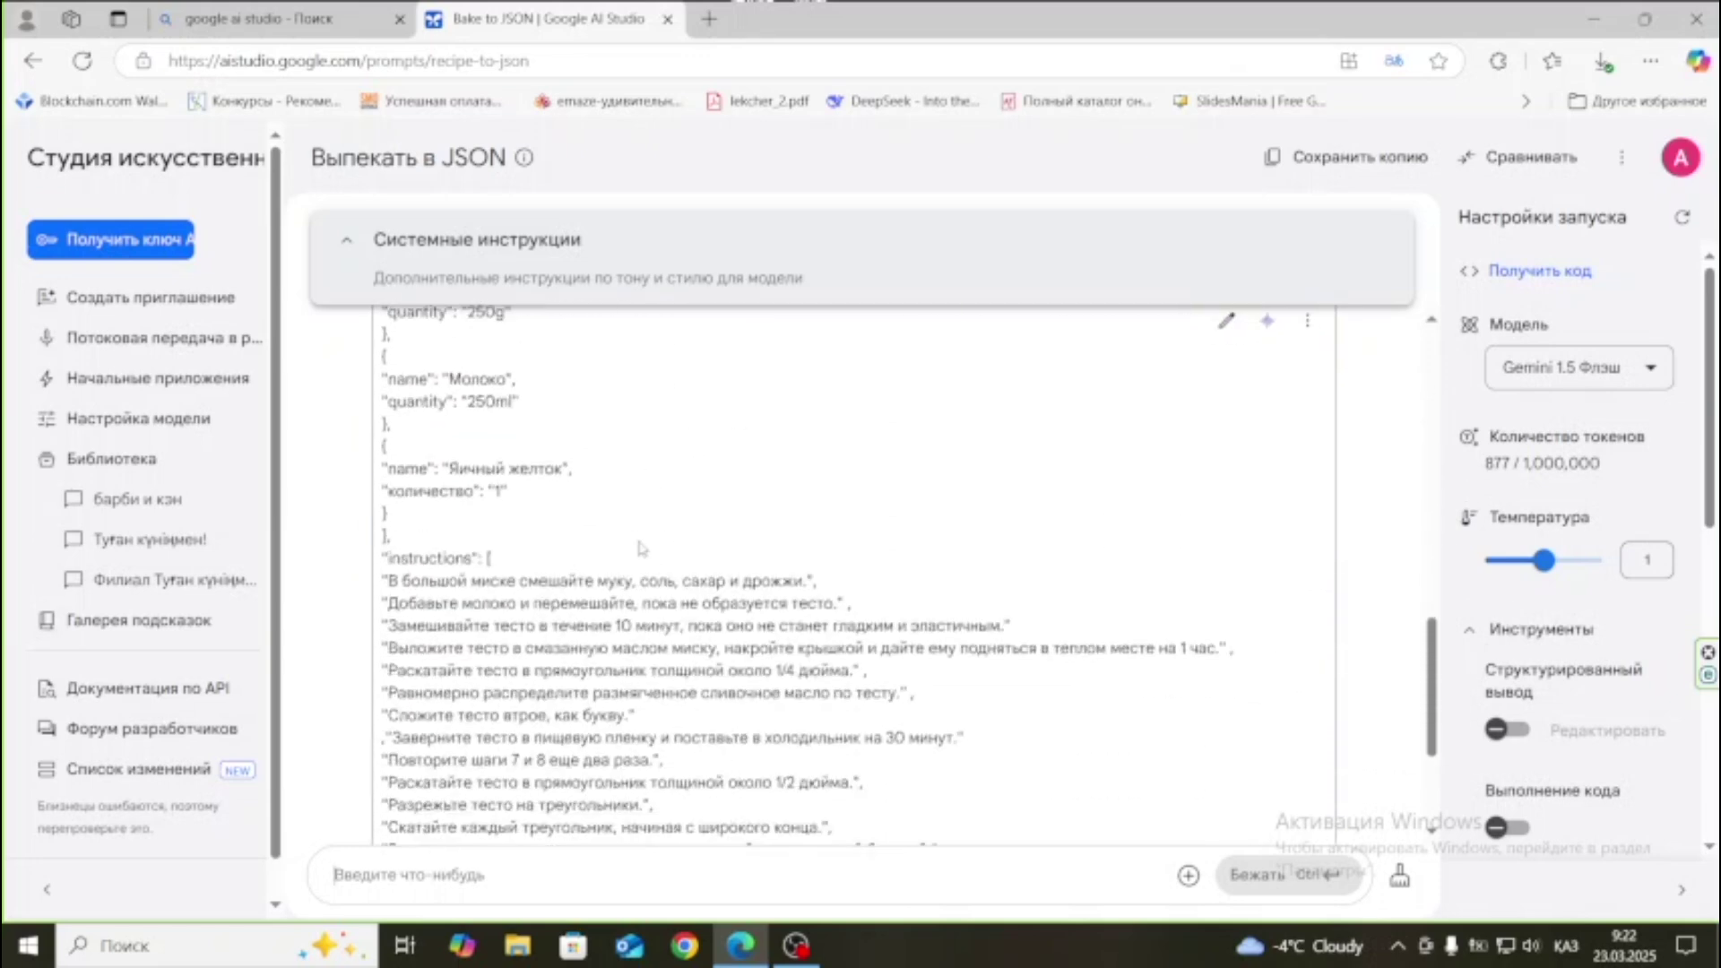
scroll(640, 548, "down", 3)
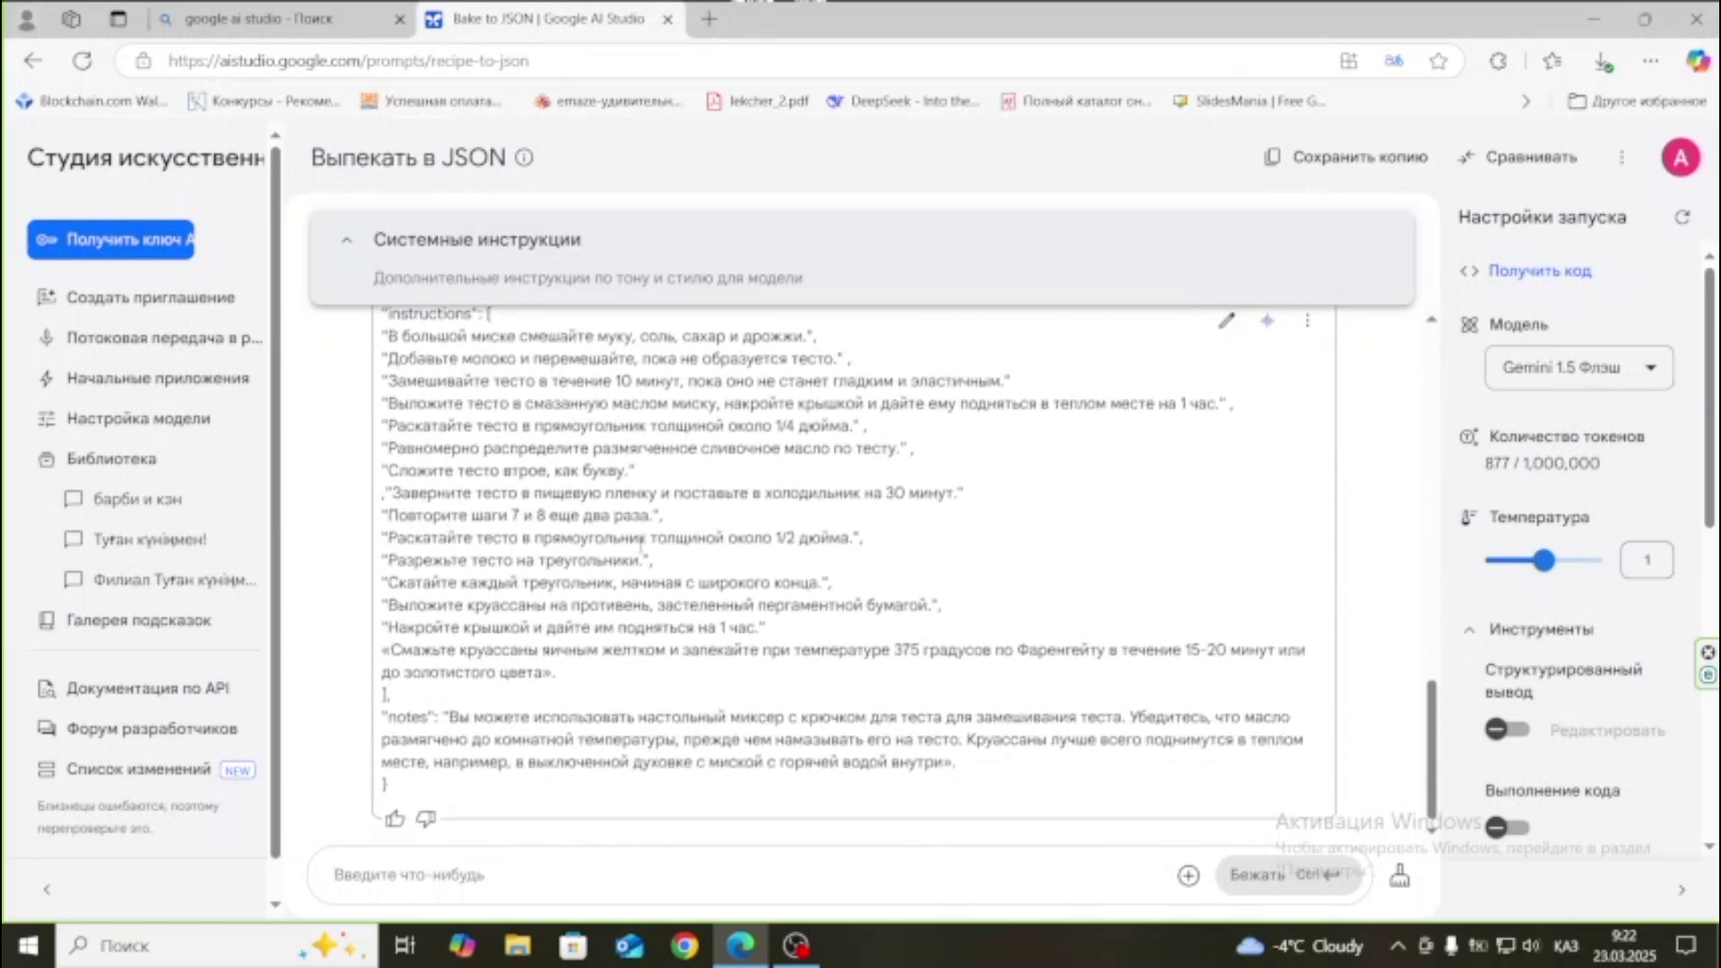
Upload the «МАКЛЮБЕ» dish image from the desktop to the Bake to JSON prompt and run it.
left_click(1189, 875)
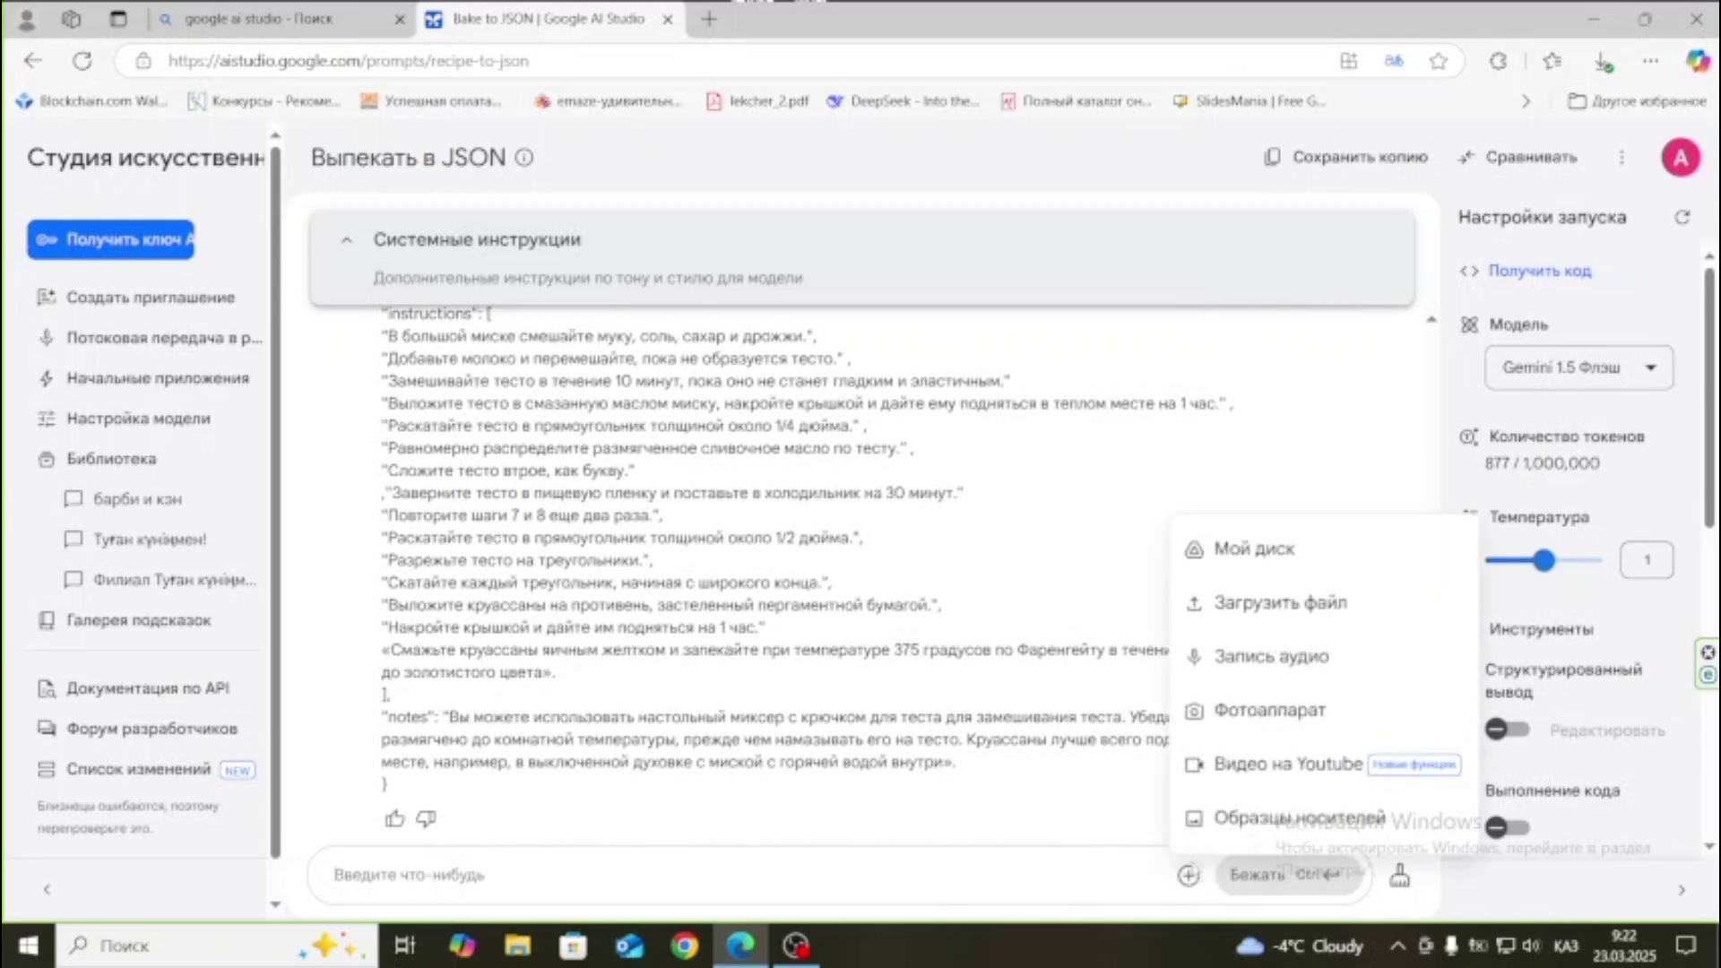
left_click(1265, 603)
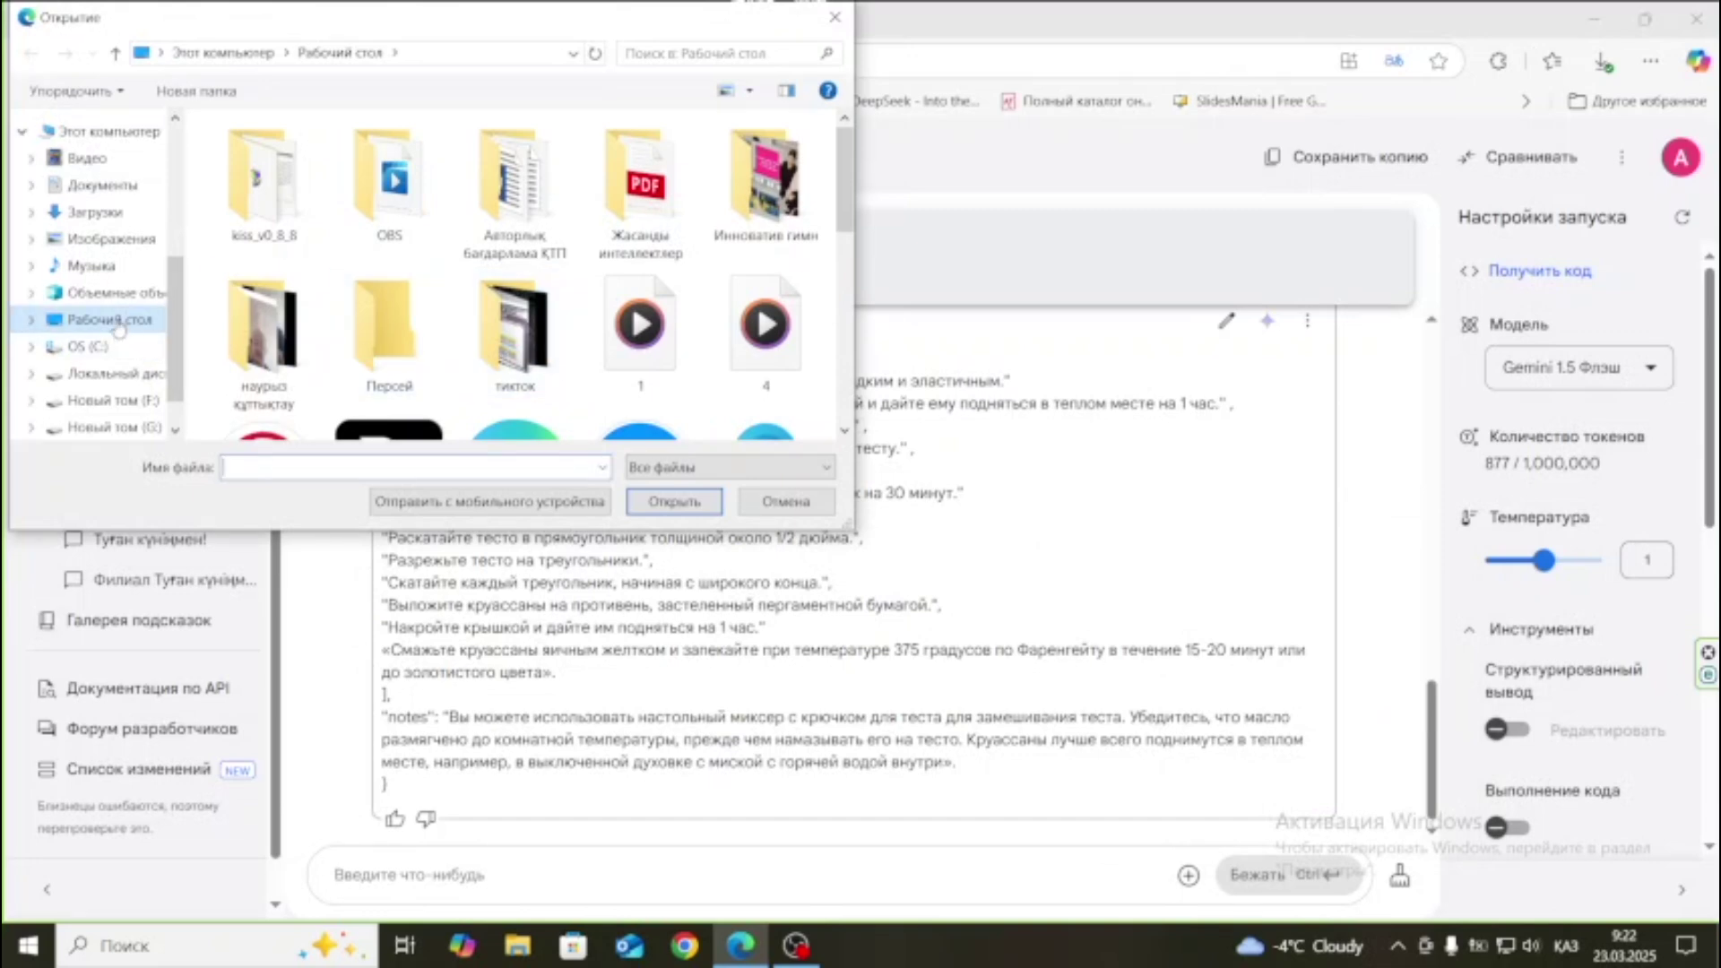
scroll(484, 300, "down", 3)
double_click(639, 381)
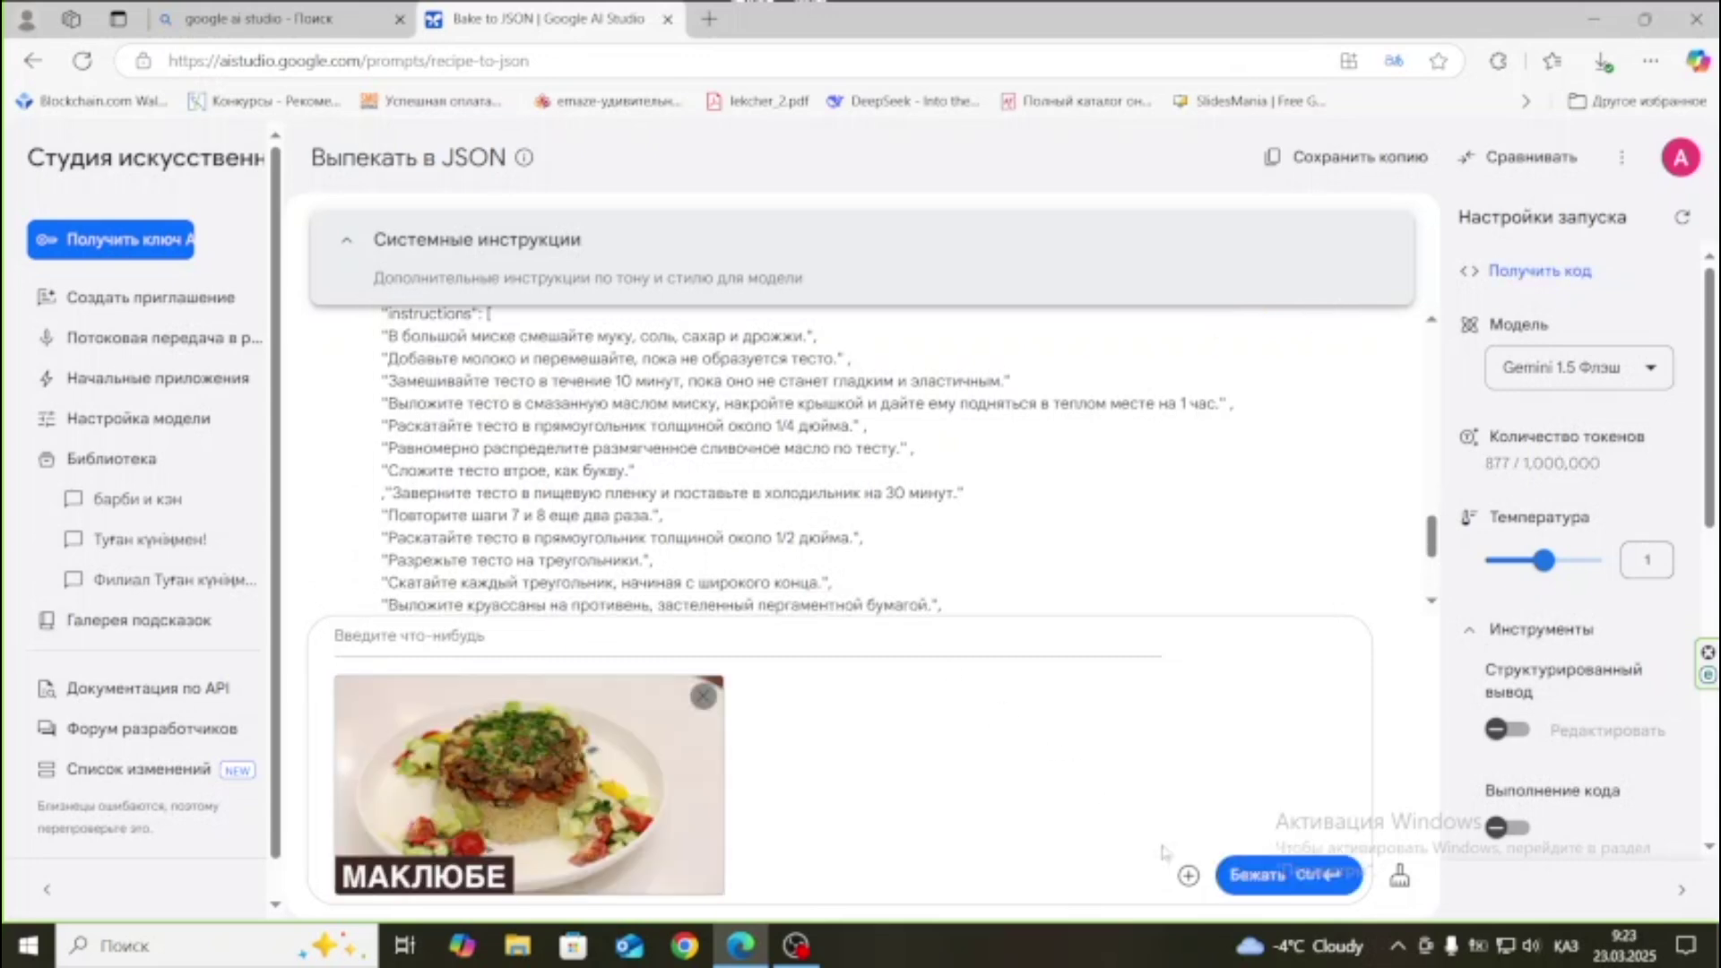
left_click(1268, 877)
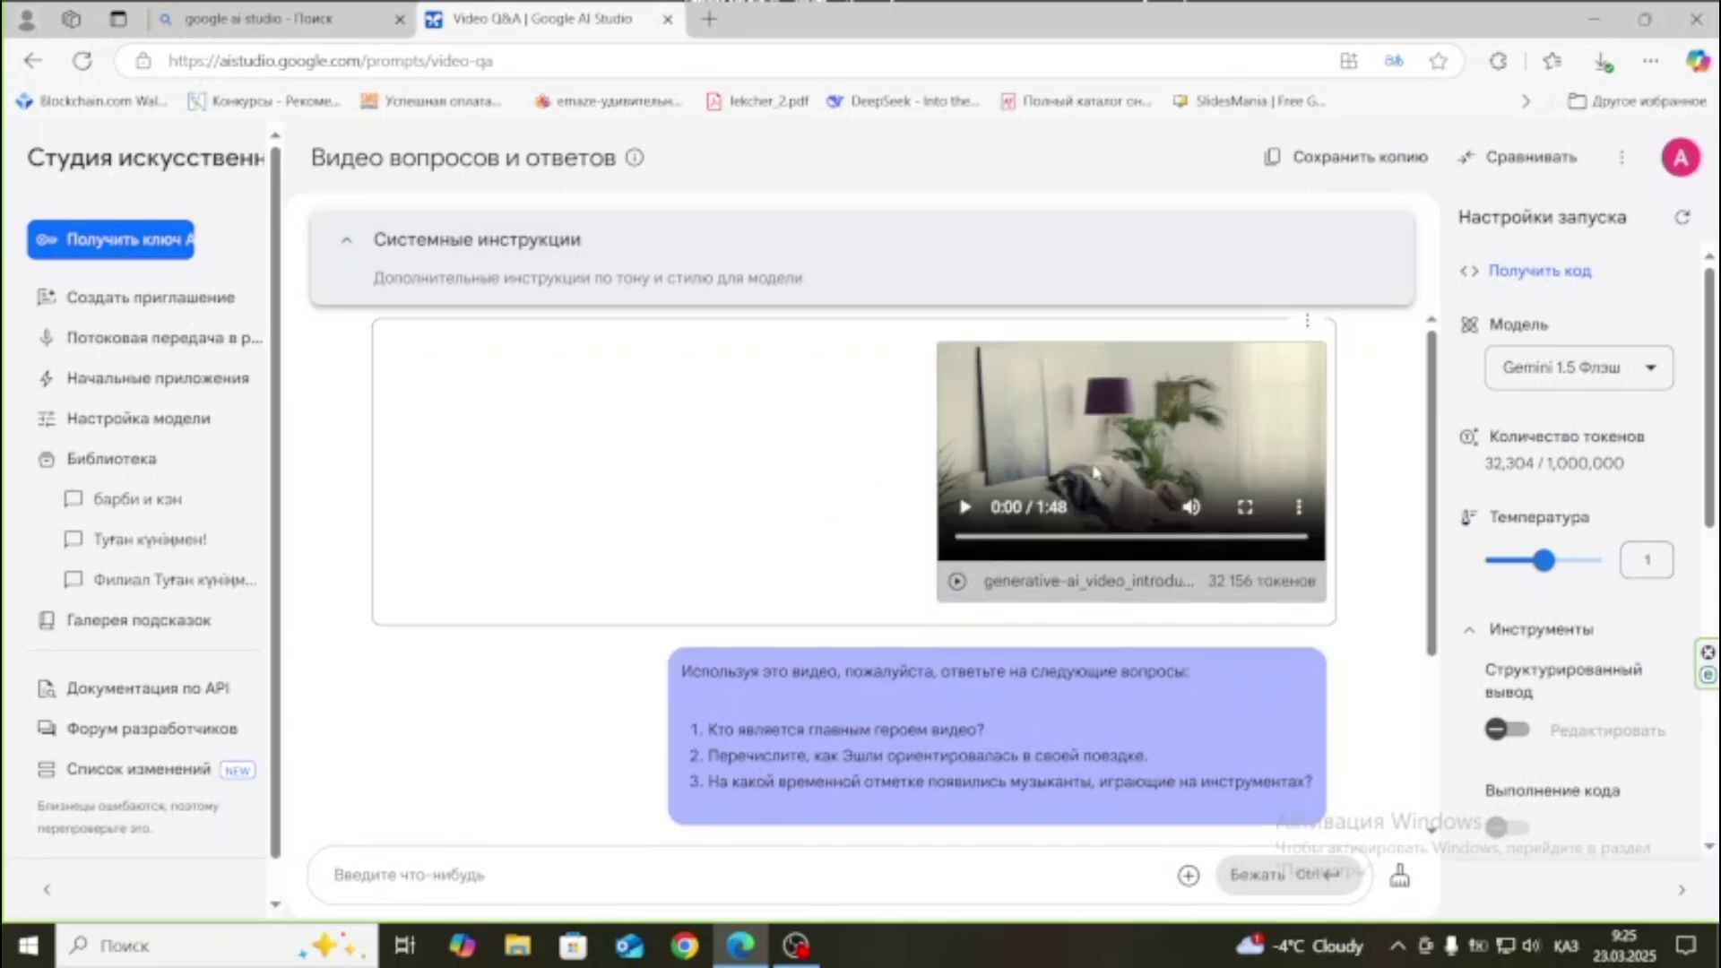
Review the Video Q&A example and upload the «Сабаққа пайдалануға қажетті 3D объект» video from the desktop folder тикток.
scroll(753, 598, "down", 2)
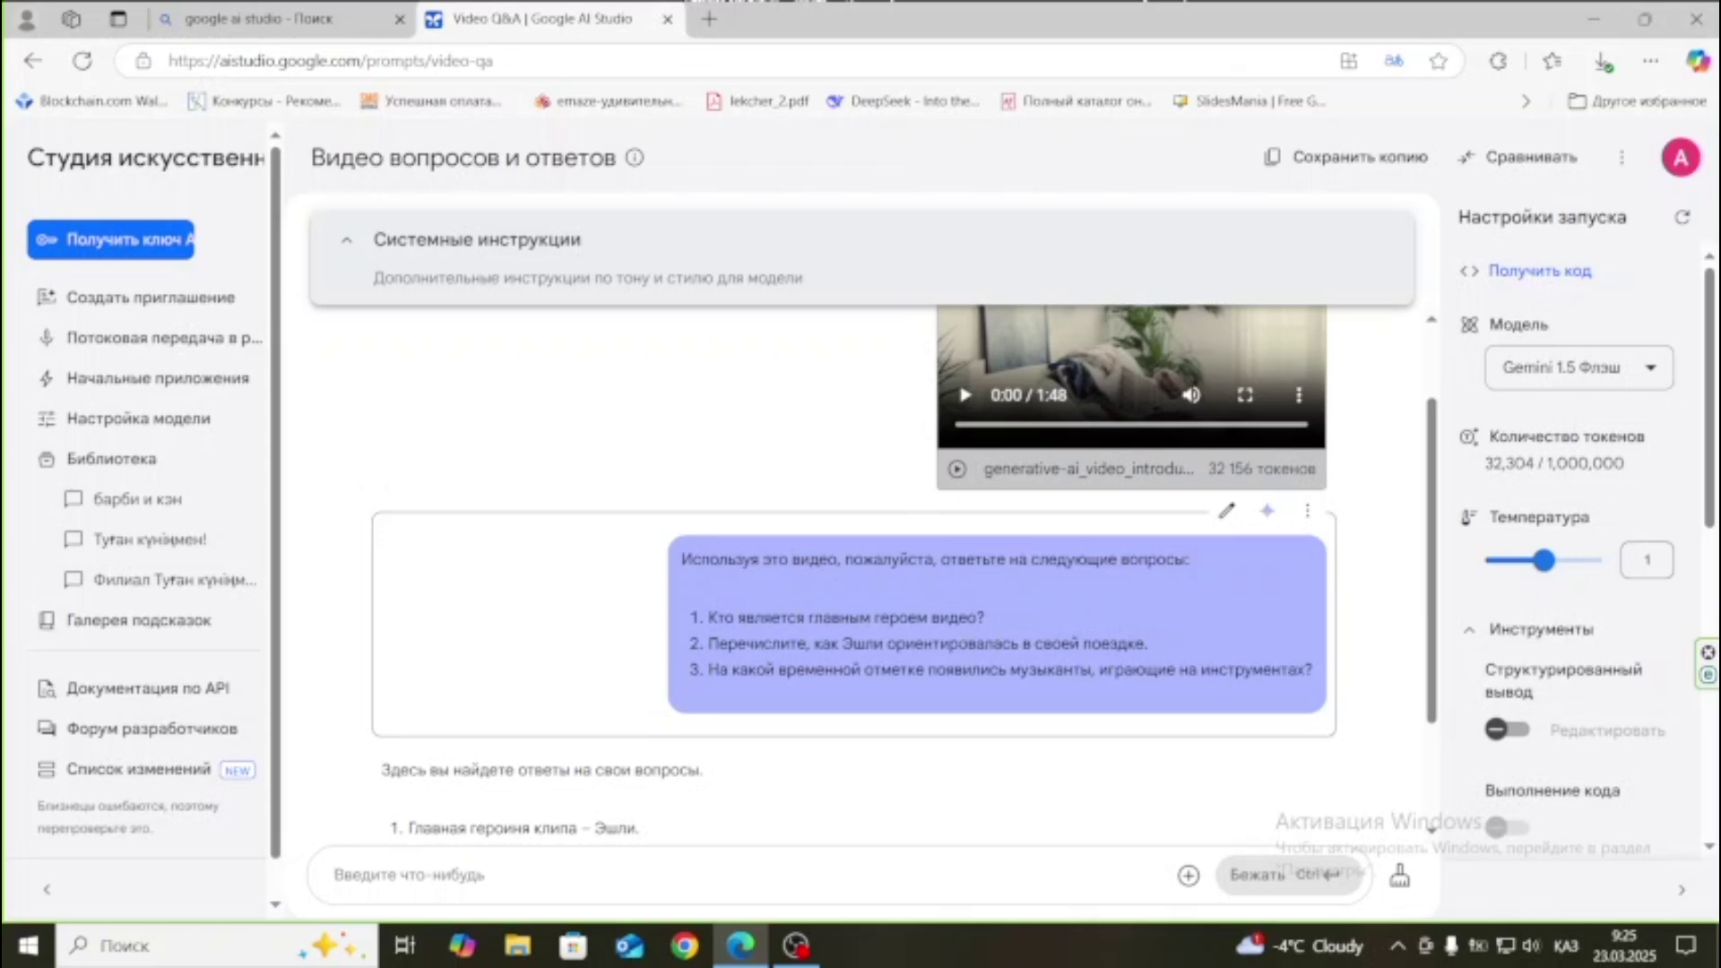
scroll(935, 609, "down", 3)
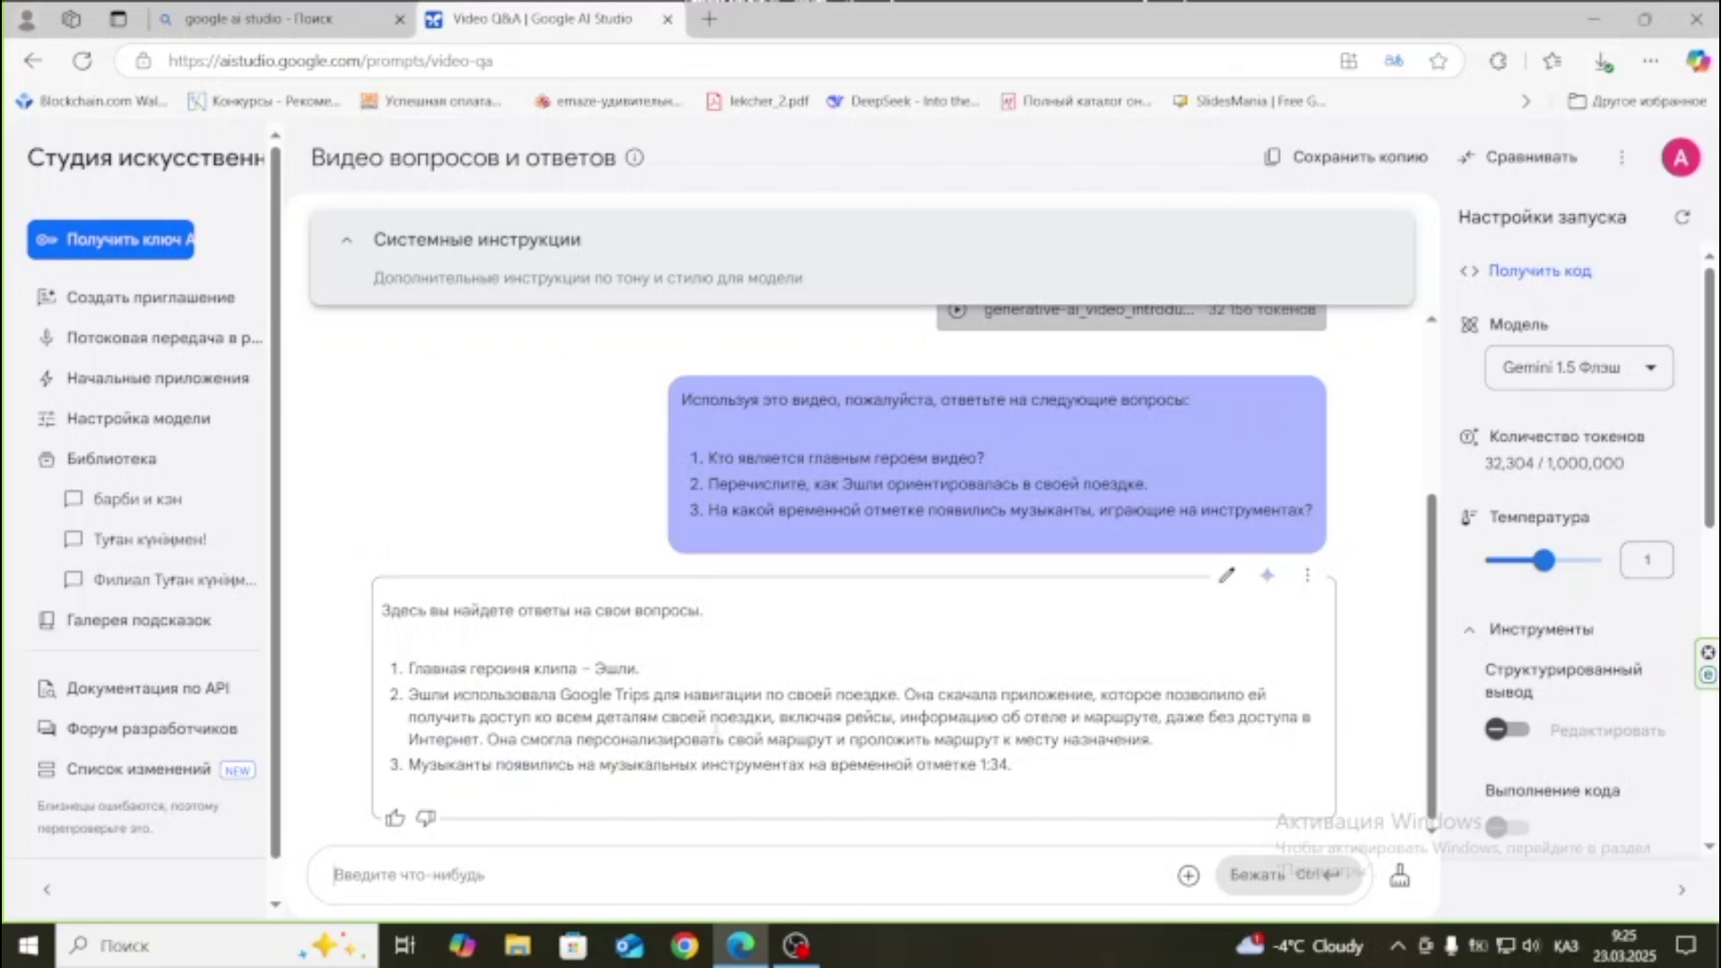
left_click(1188, 875)
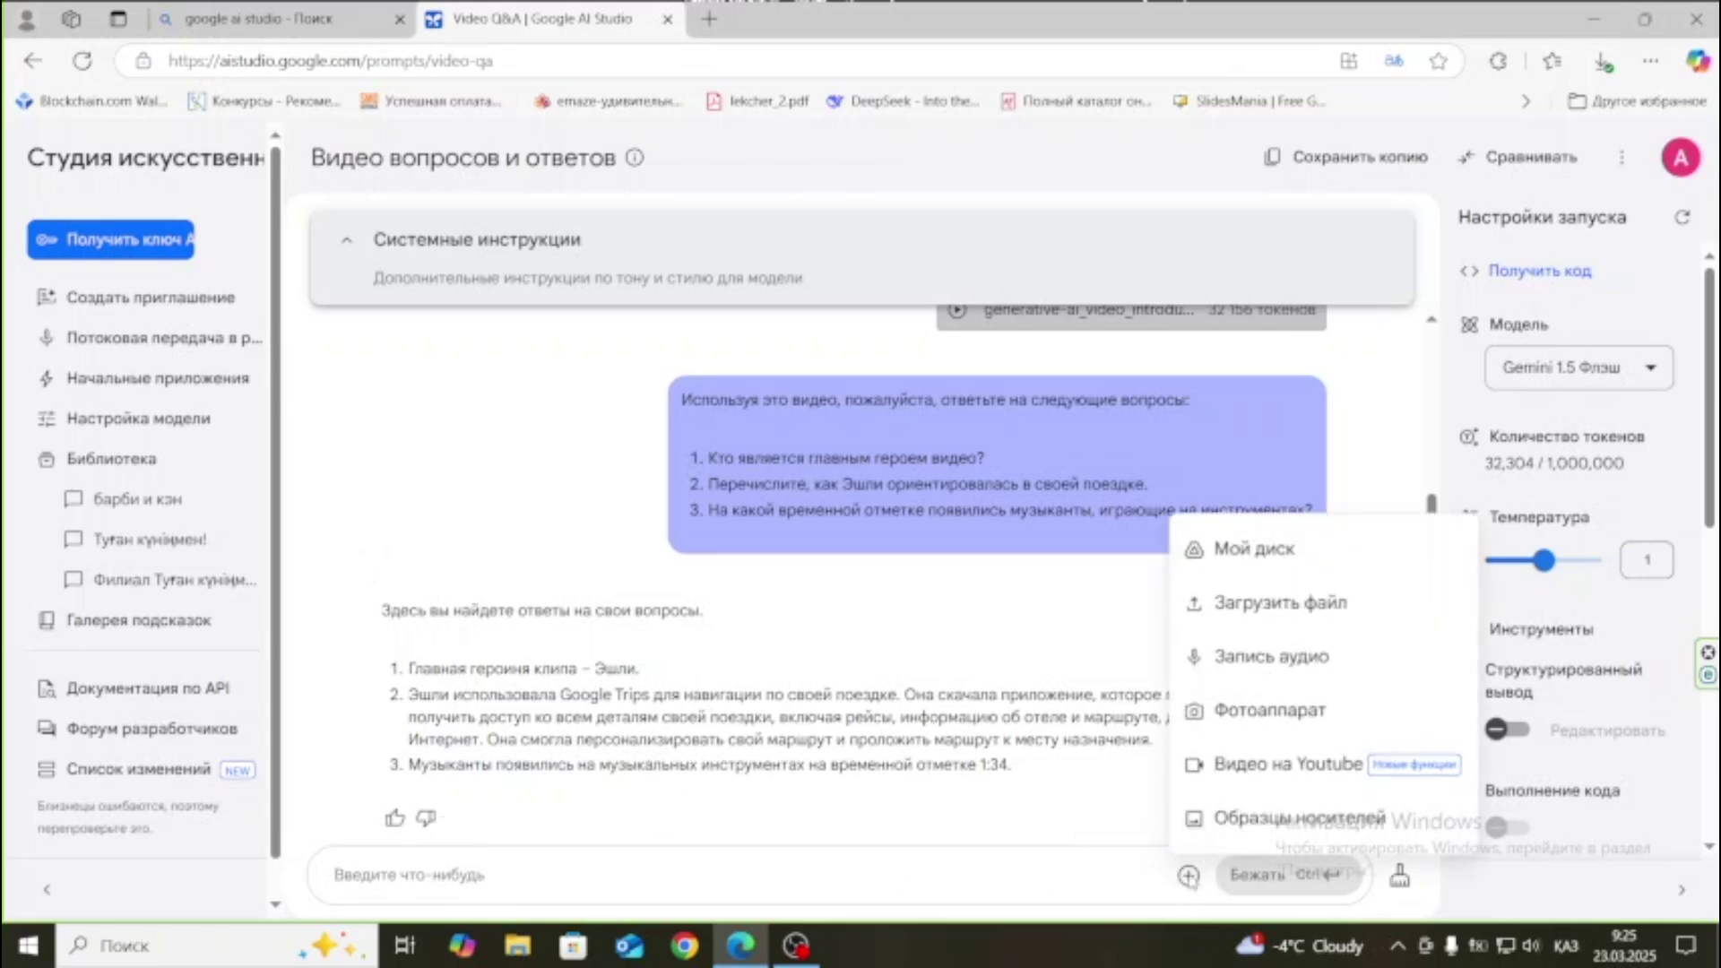
left_click(1282, 604)
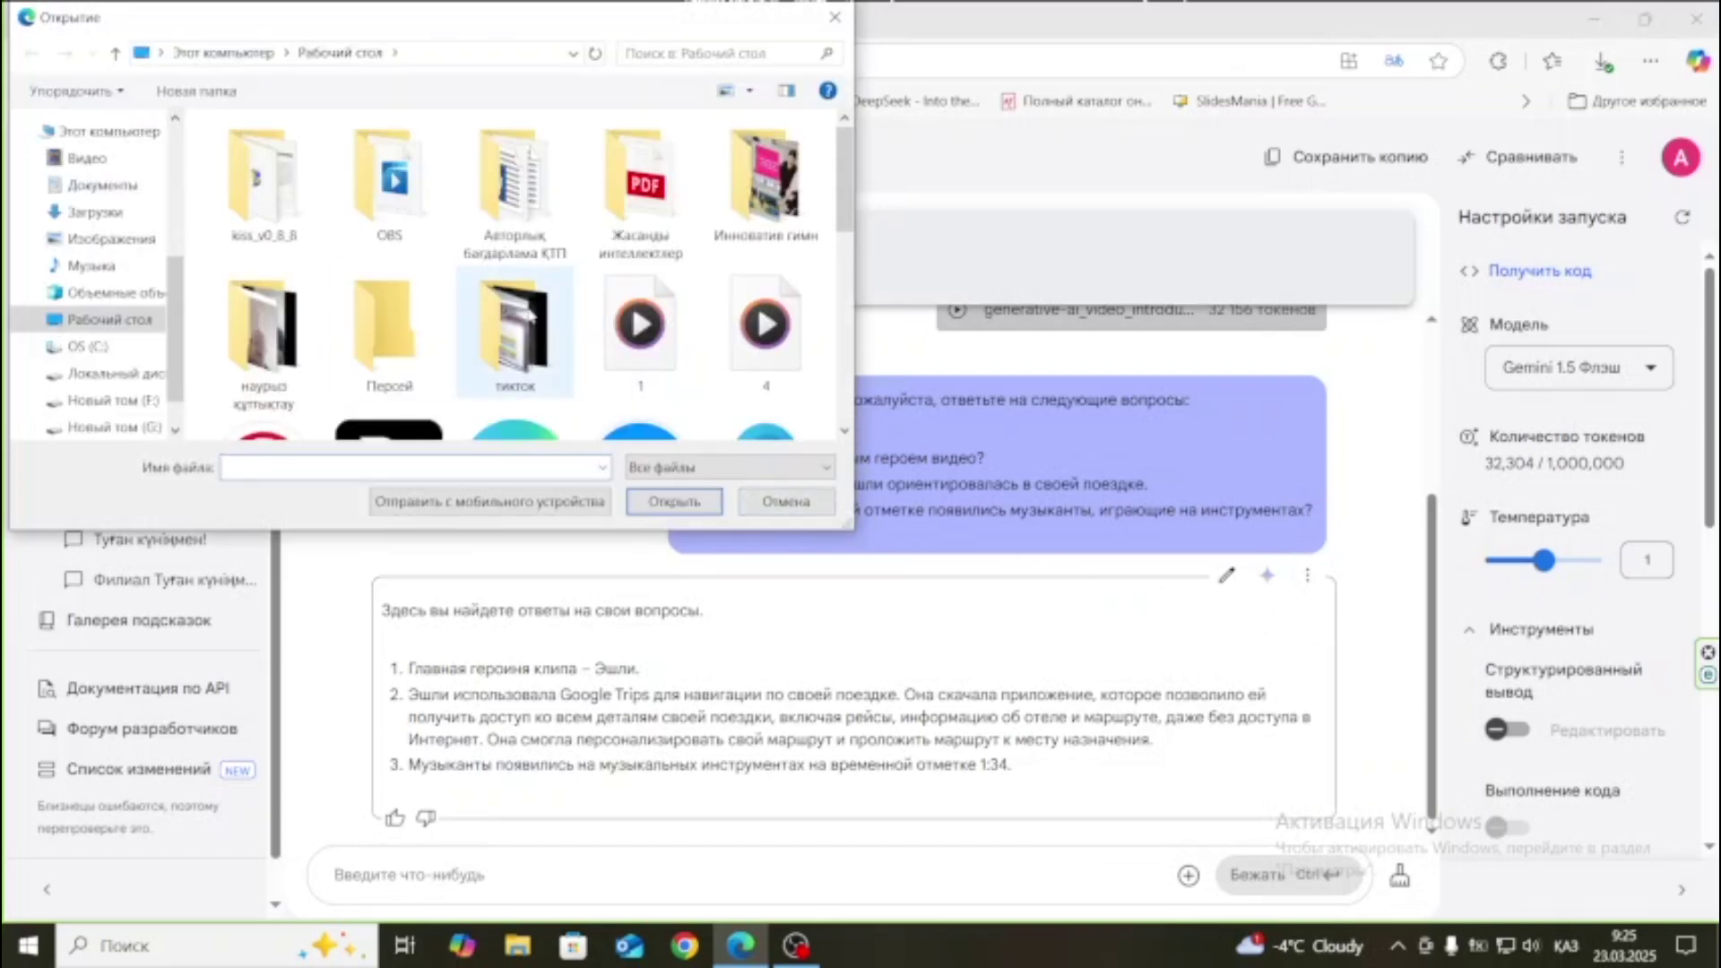
double_click(537, 324)
scroll(540, 319, "down", 5)
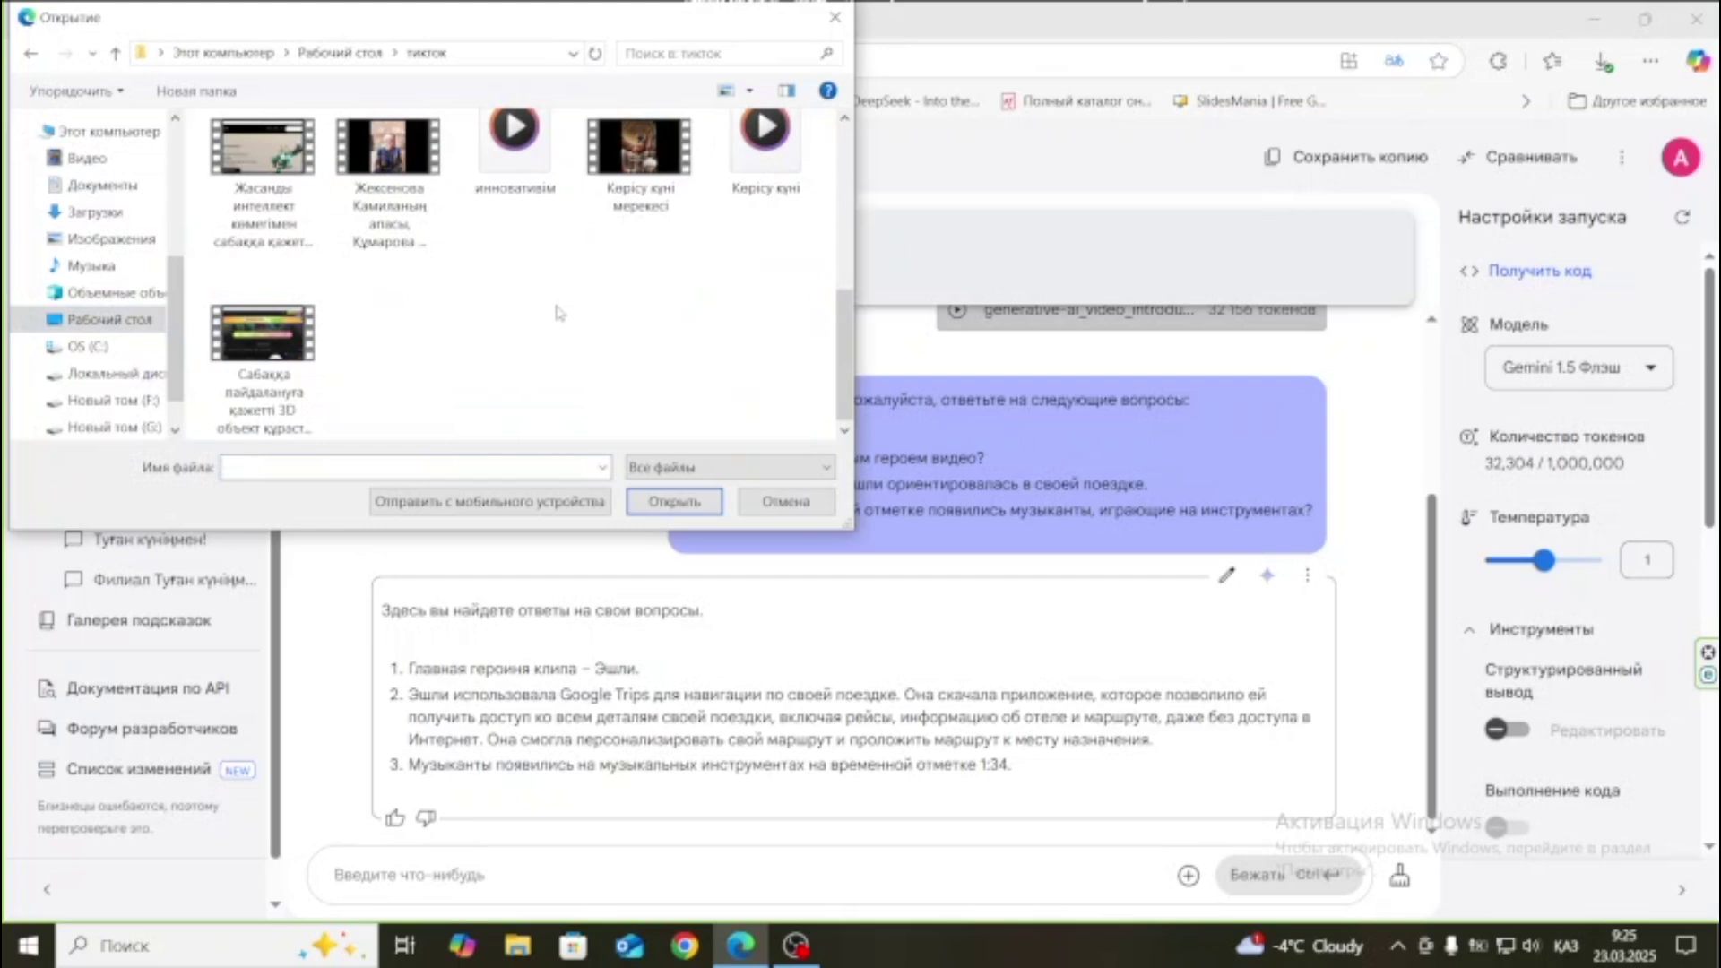
double_click(261, 332)
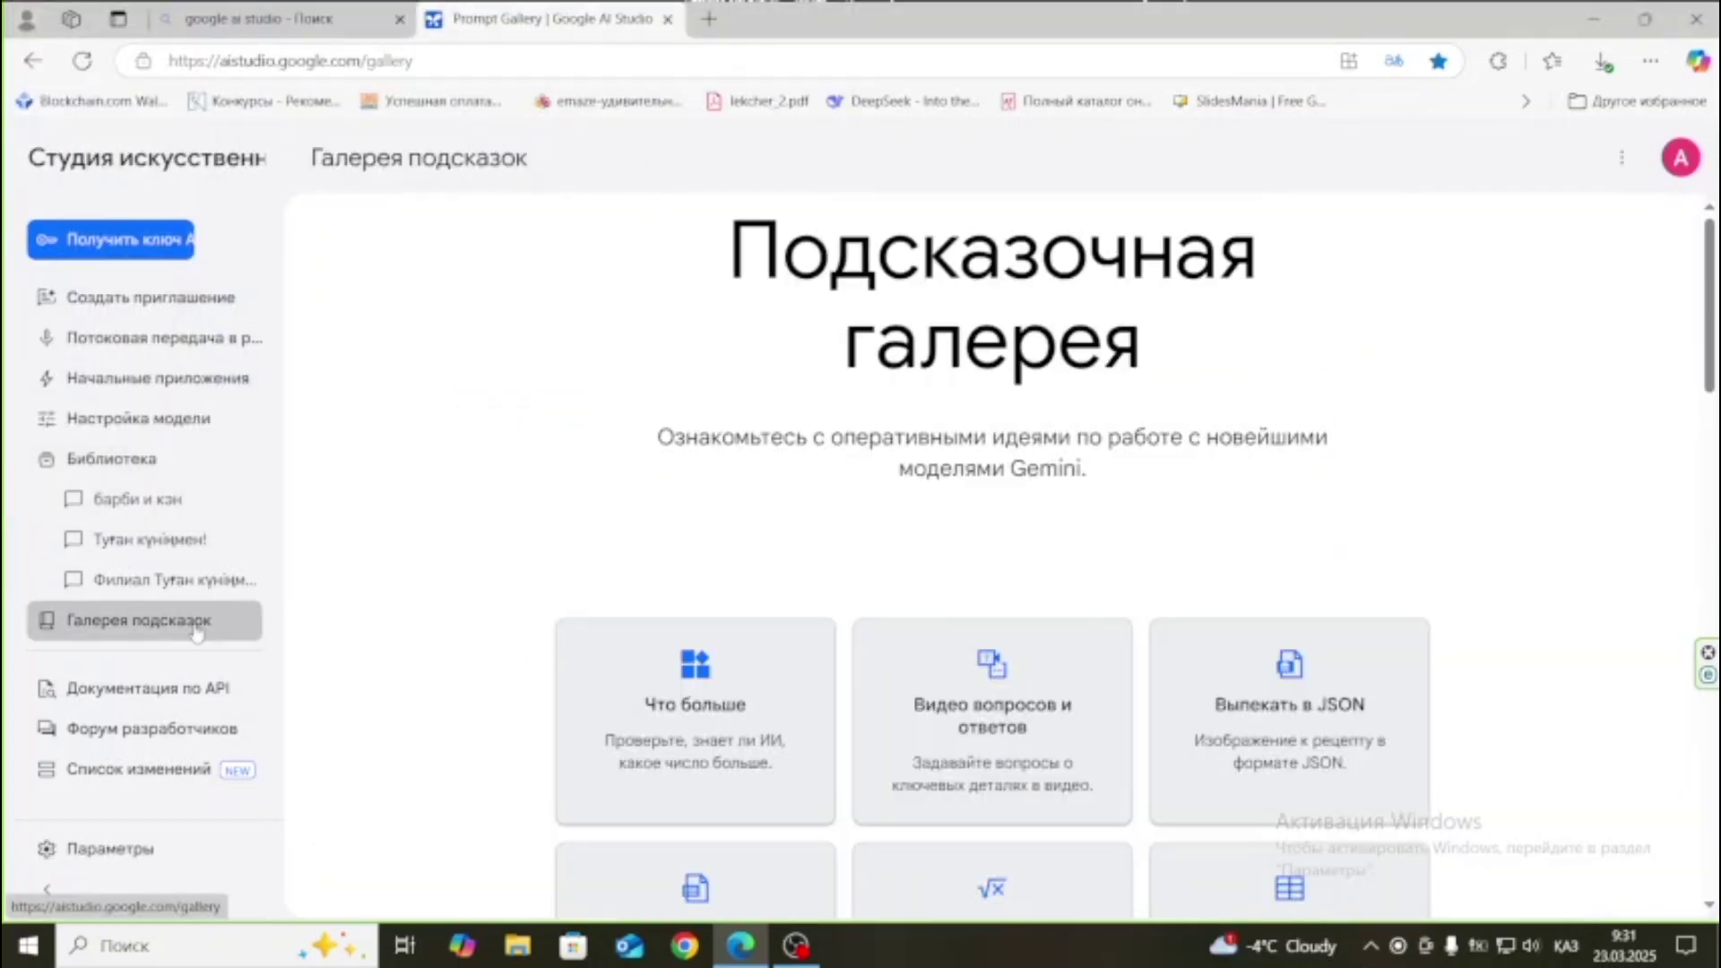
Reopen the Video Q&A example from the gallery and review its video, questions and answers.
left_click(978, 733)
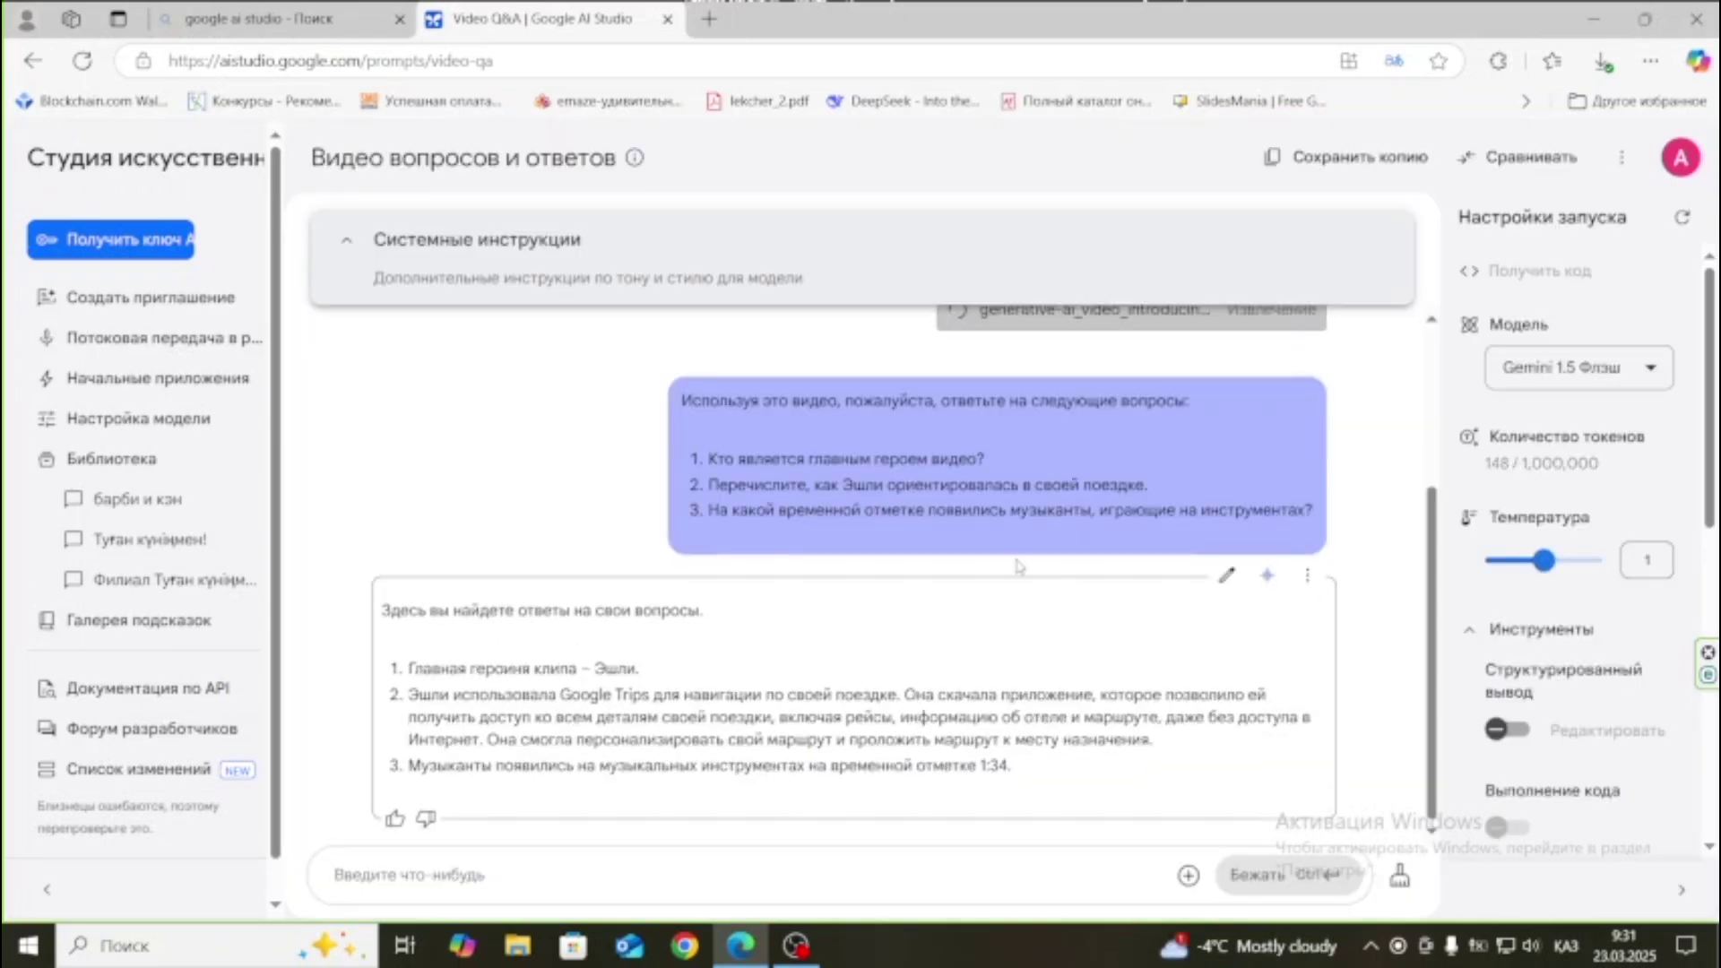
scroll(834, 579, "up", 3)
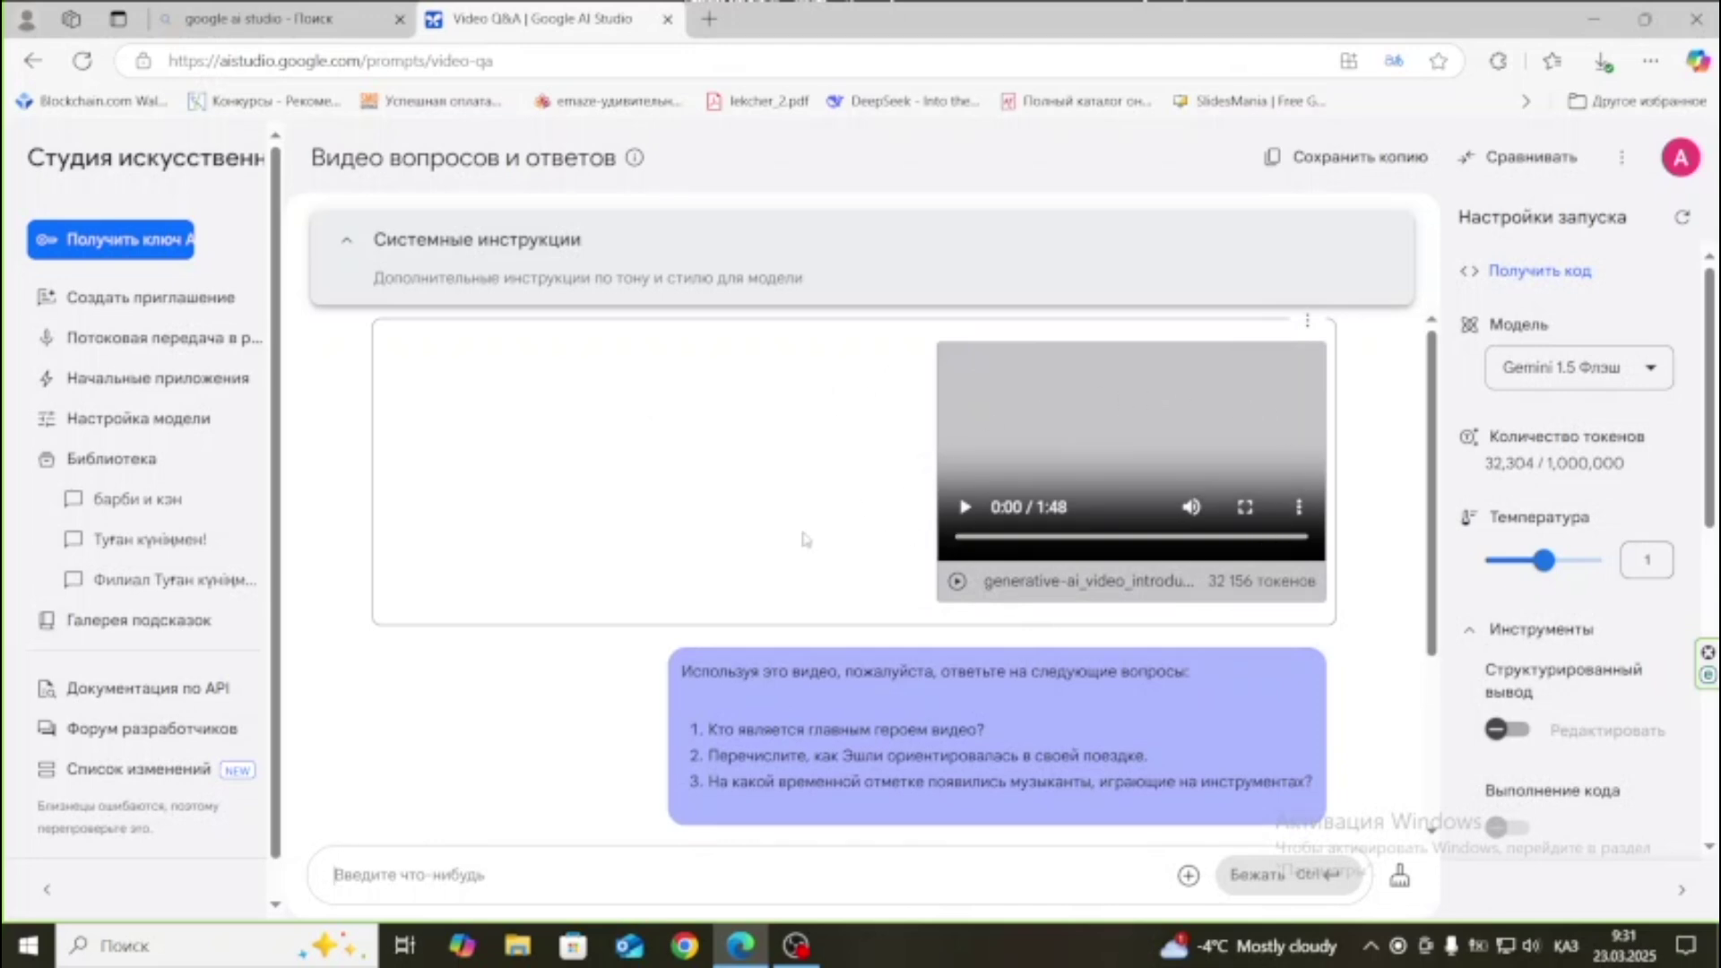
scroll(804, 538, "down", 1)
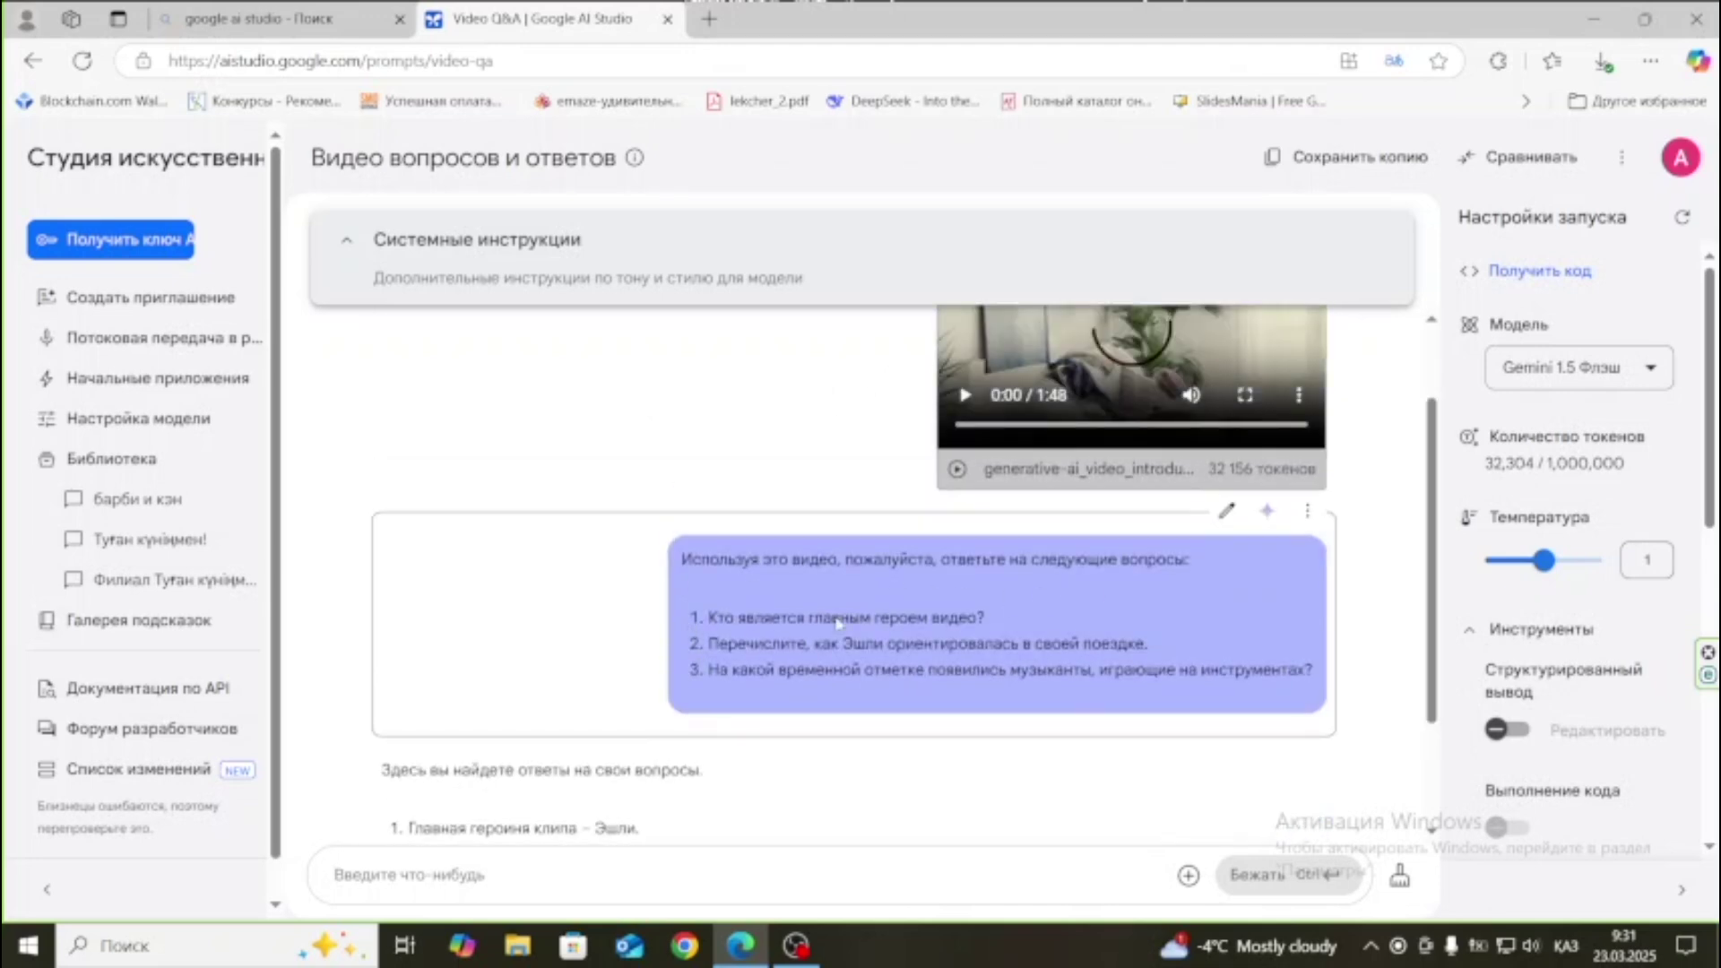
scroll(705, 645, "down", 2)
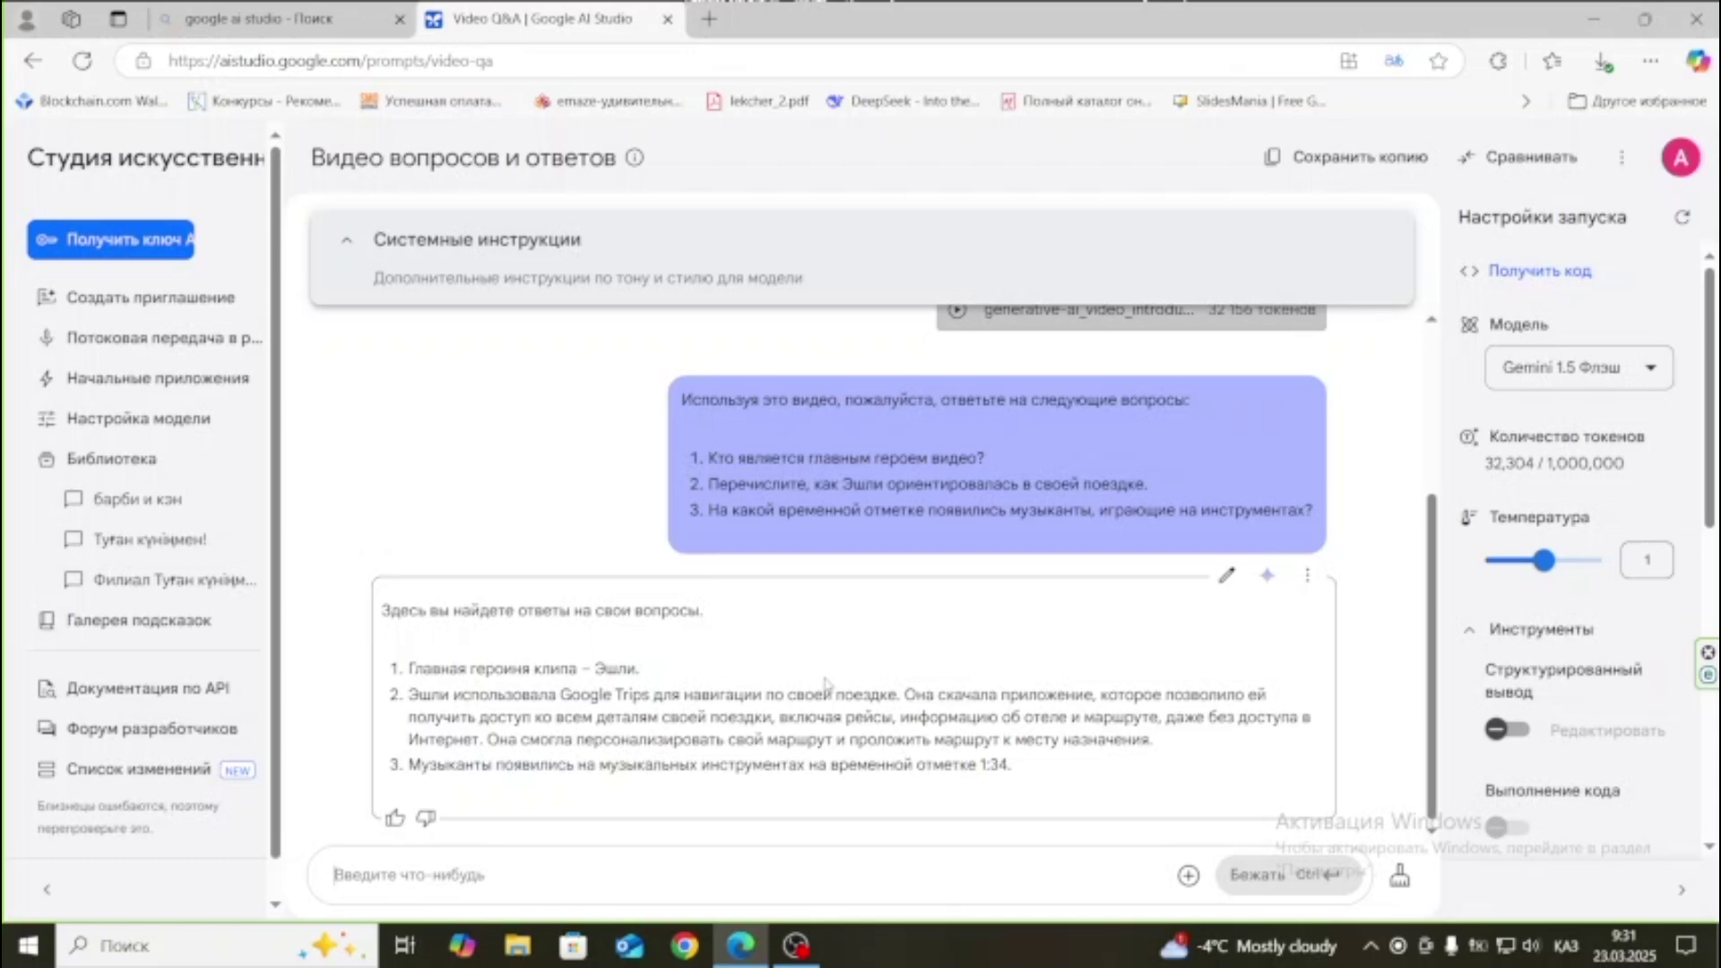
scroll(809, 707, "up", 3)
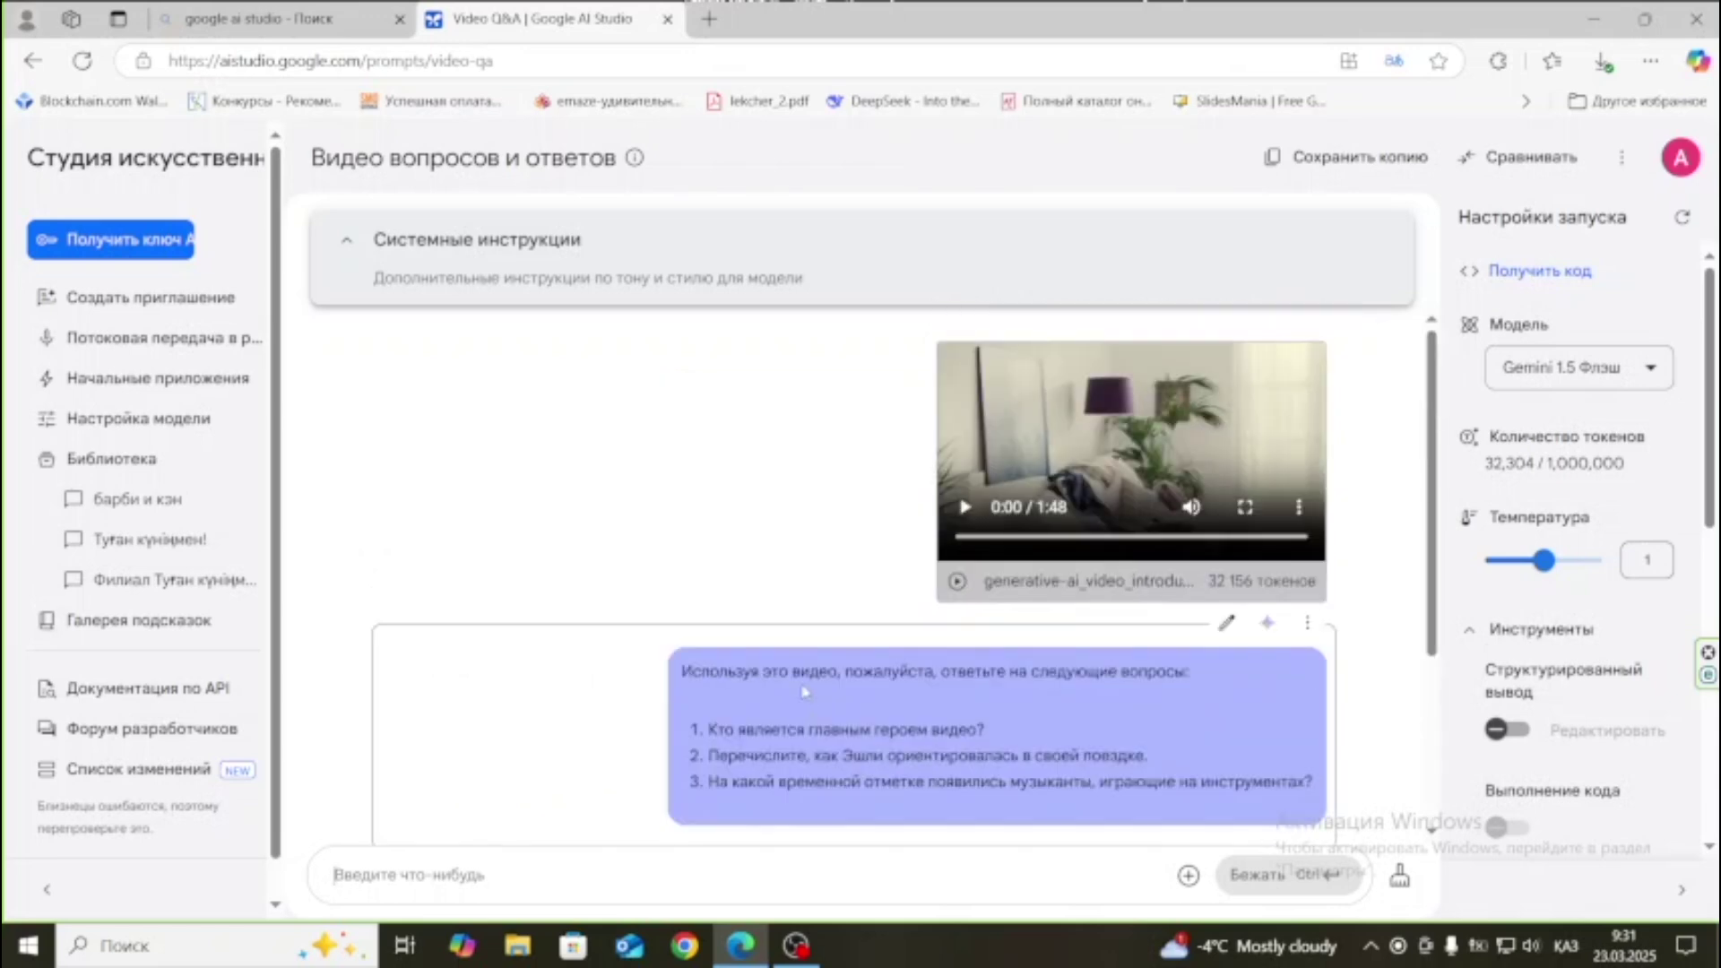
Review the Video Q&A answers and open the YouTube URL entry for adding a video to the prompt.
scroll(803, 691, "down", 3)
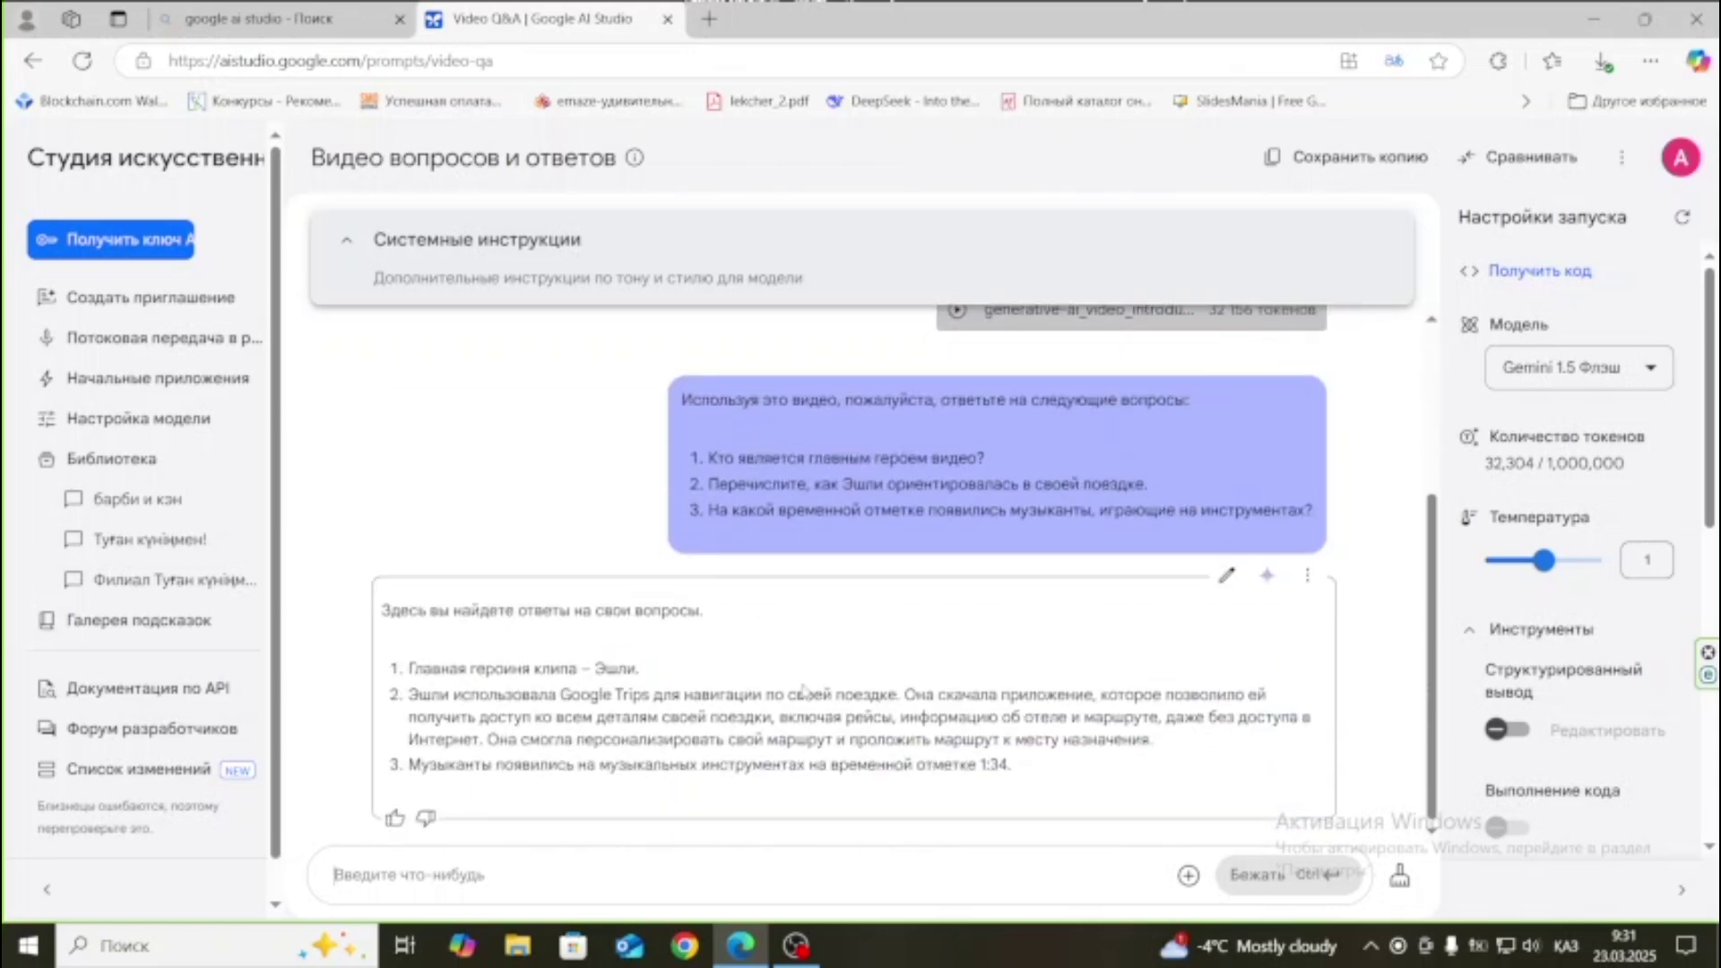
left_click(1188, 877)
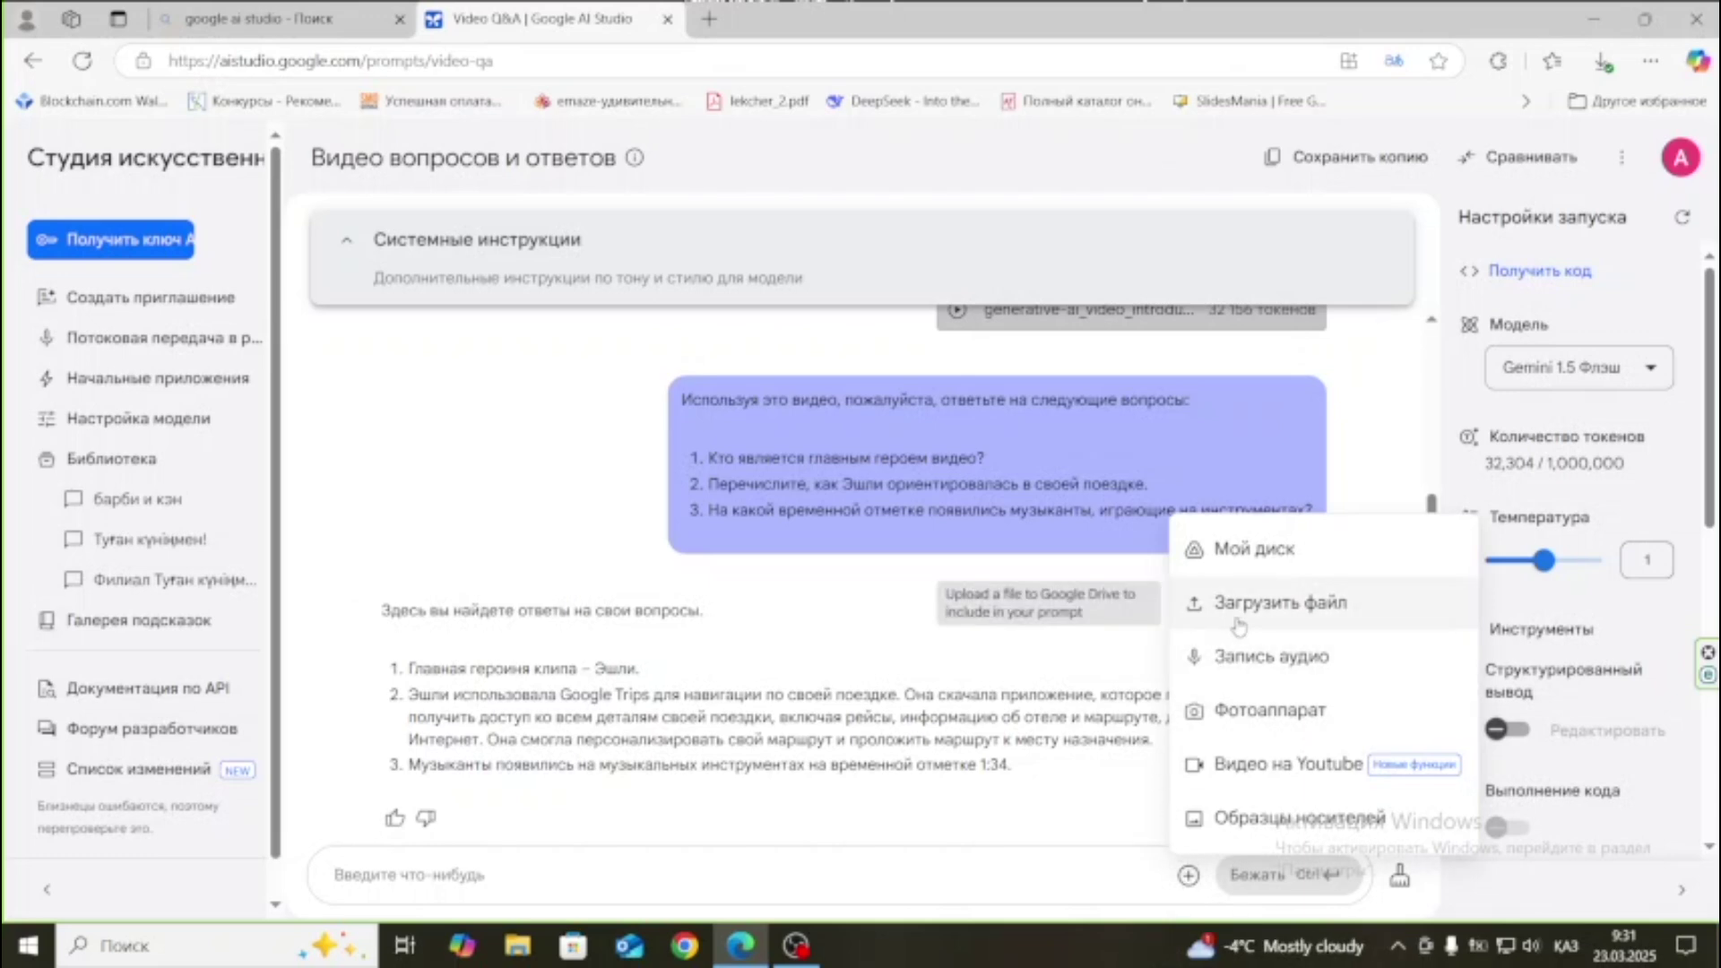
left_click(1254, 776)
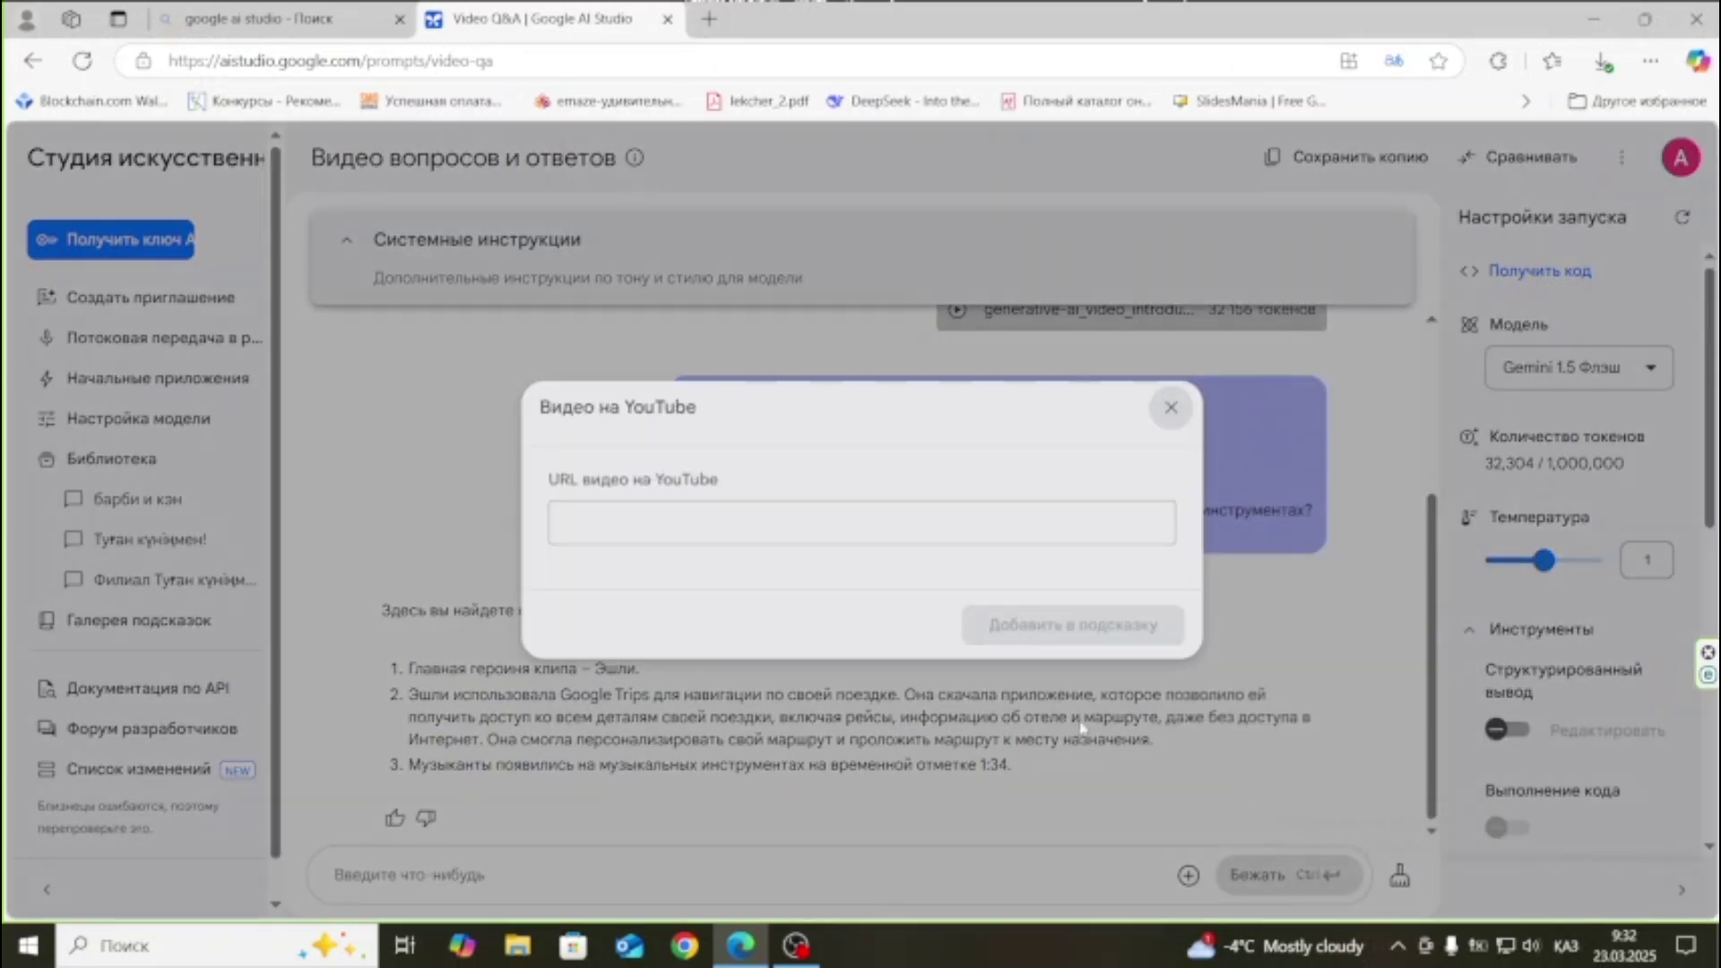
Open YouTube Studio in a new tab and copy the link of the channel's «Сабаққа пайдалануға қажетті 3D объект» video.
left_click(709, 18)
left_click(724, 54)
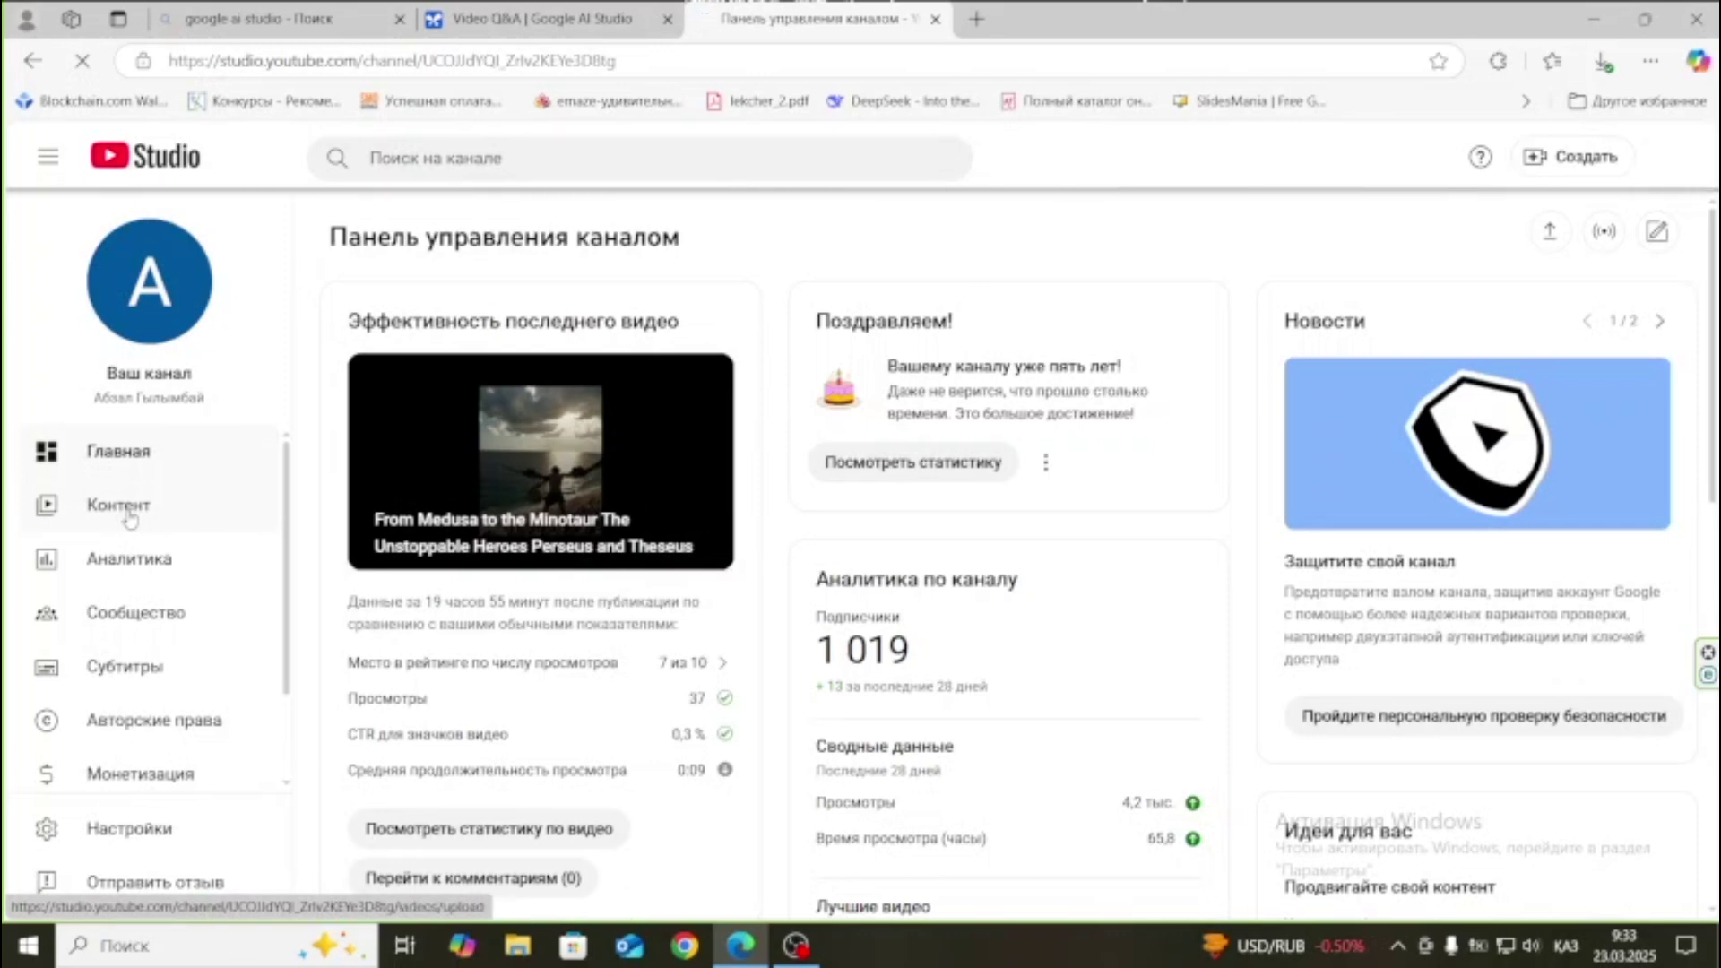
left_click(130, 518)
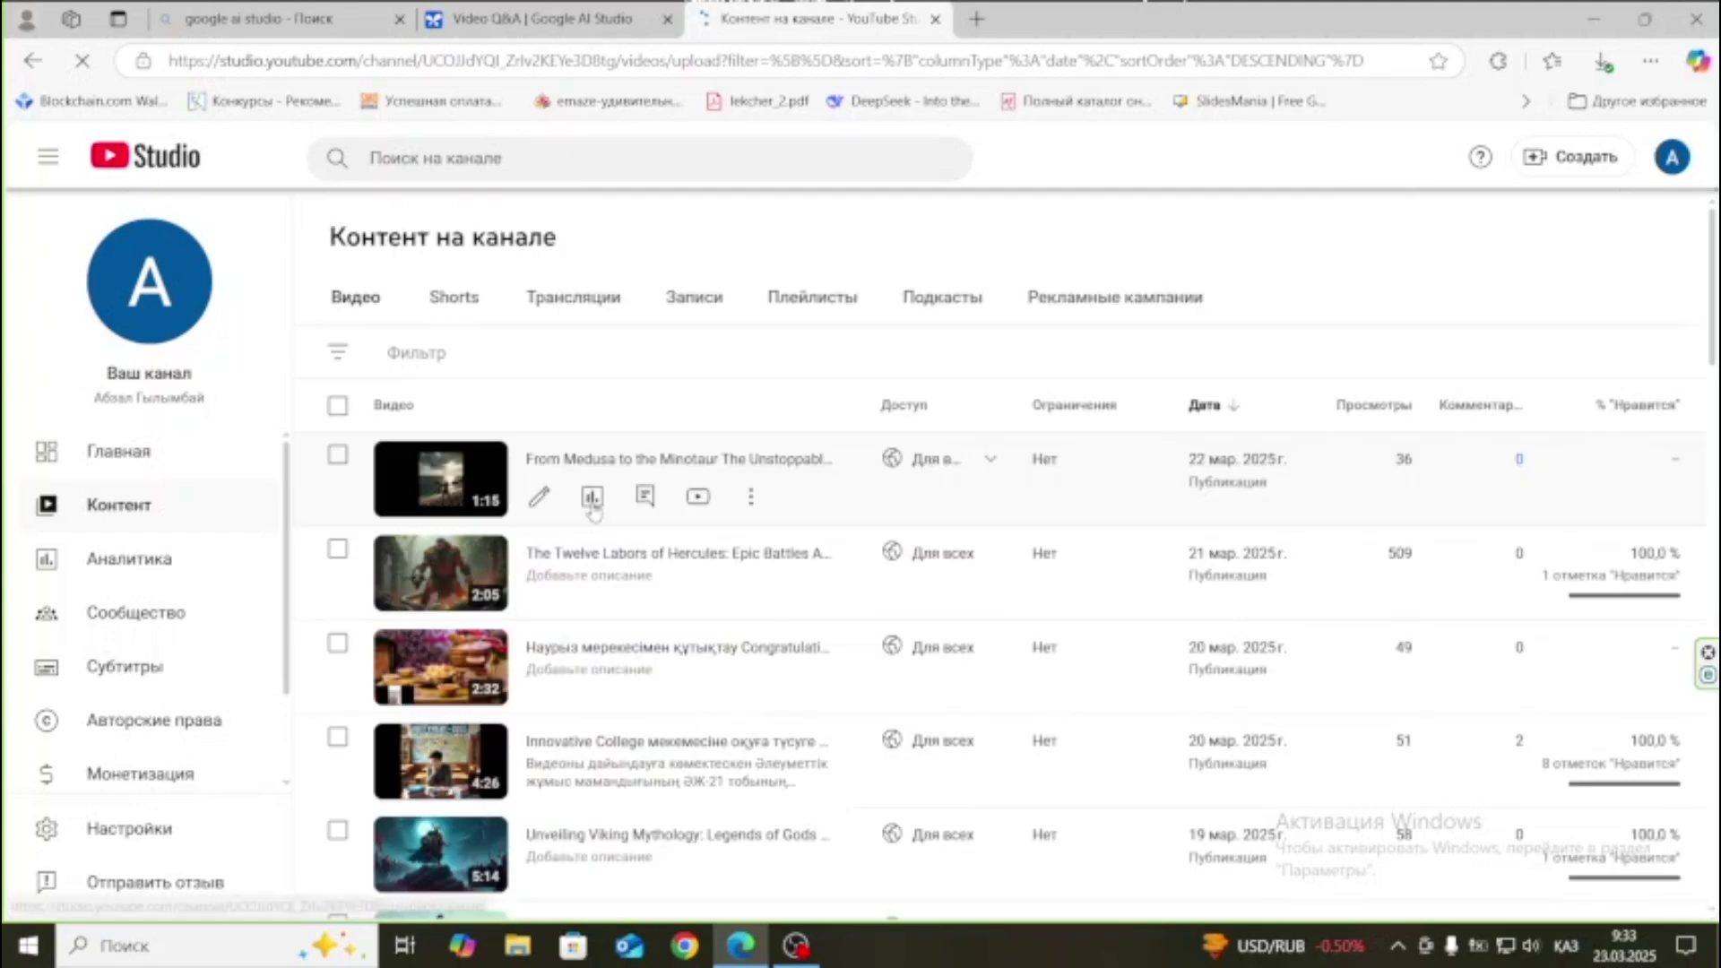
scroll(806, 507, "down", 1)
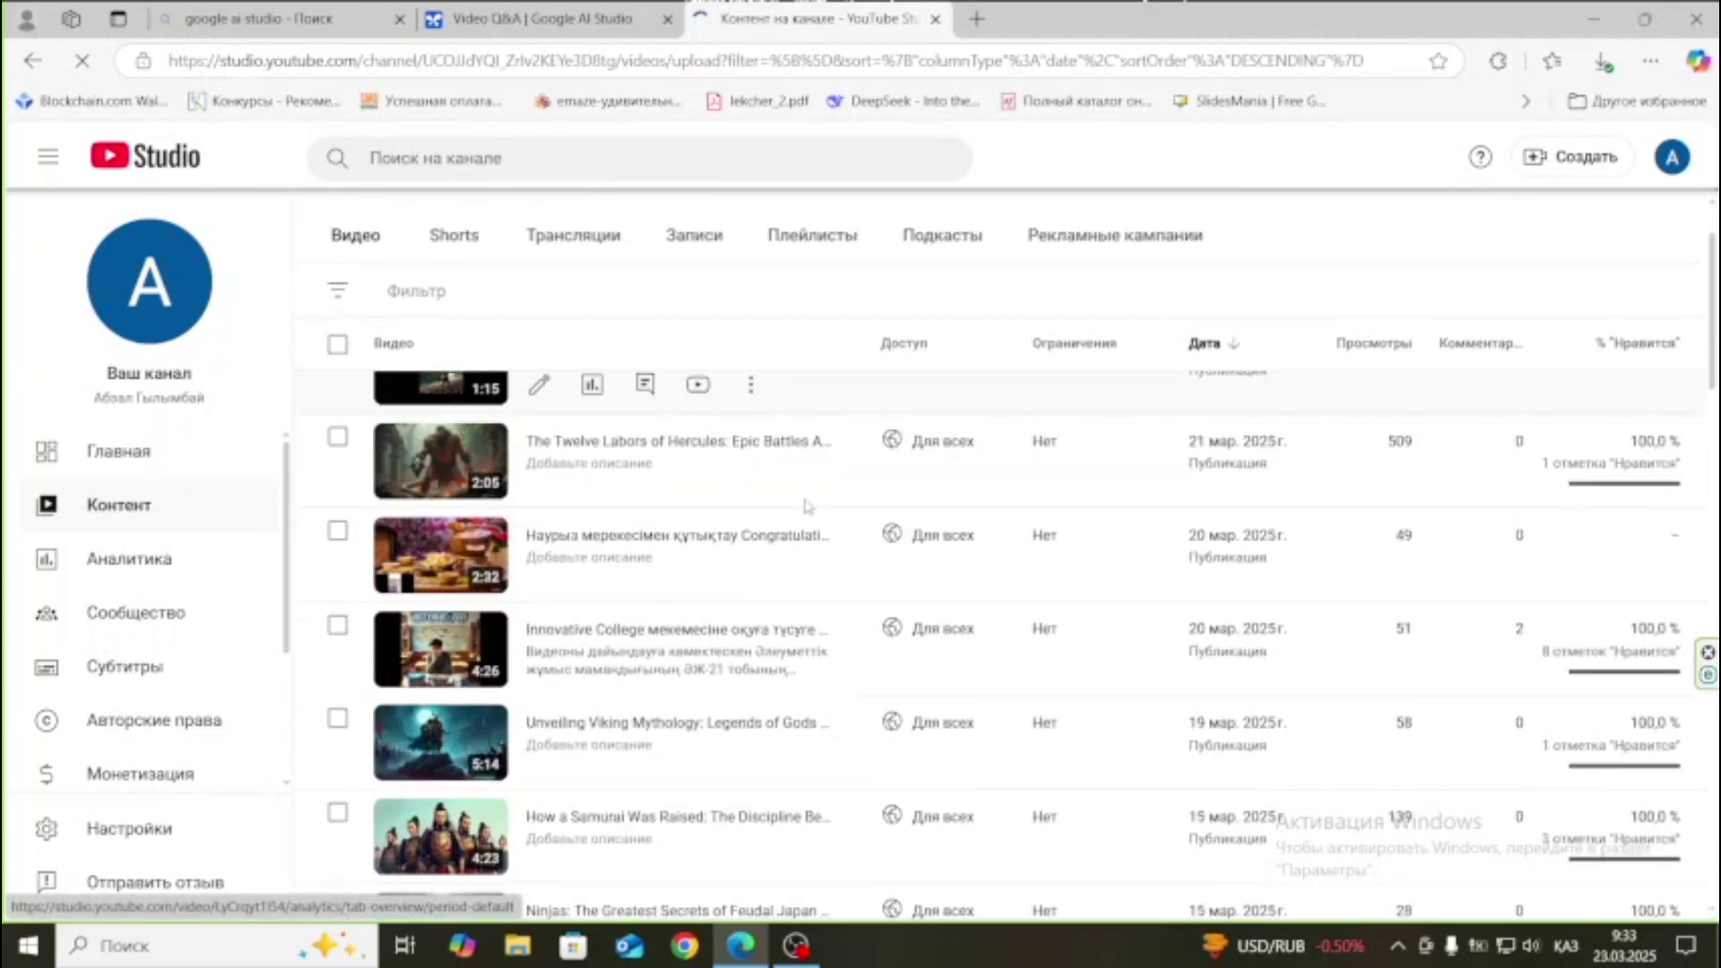
scroll(806, 507, "down", 3)
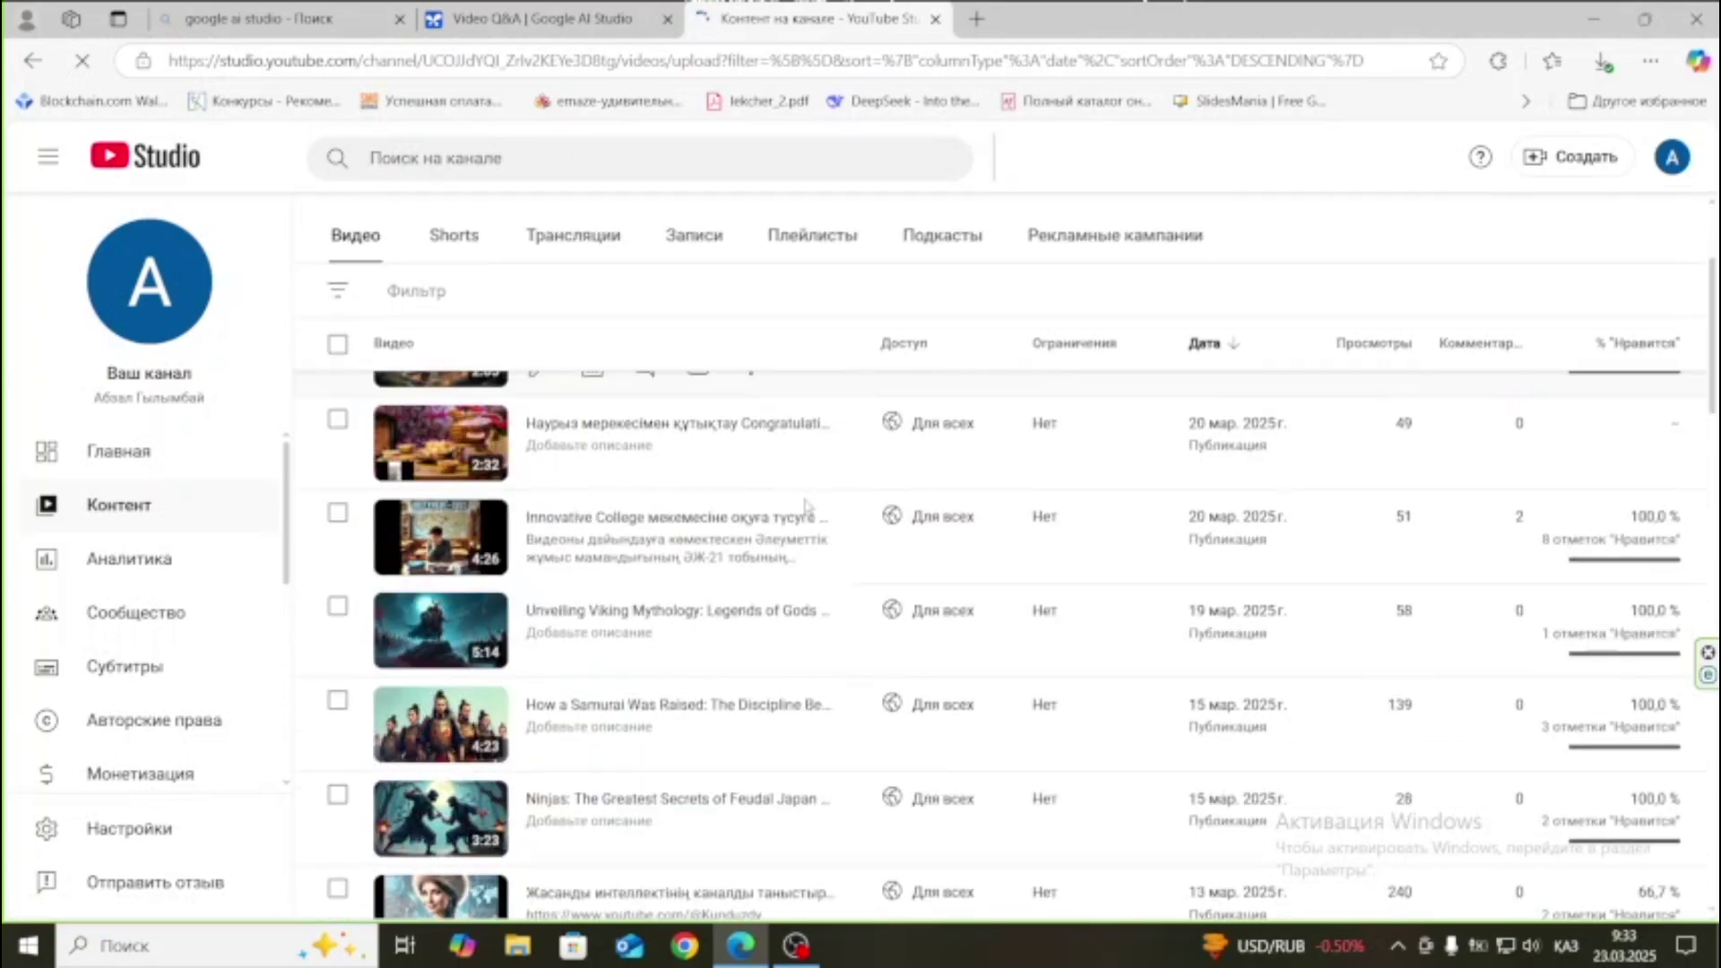
scroll(806, 506, "down", 2)
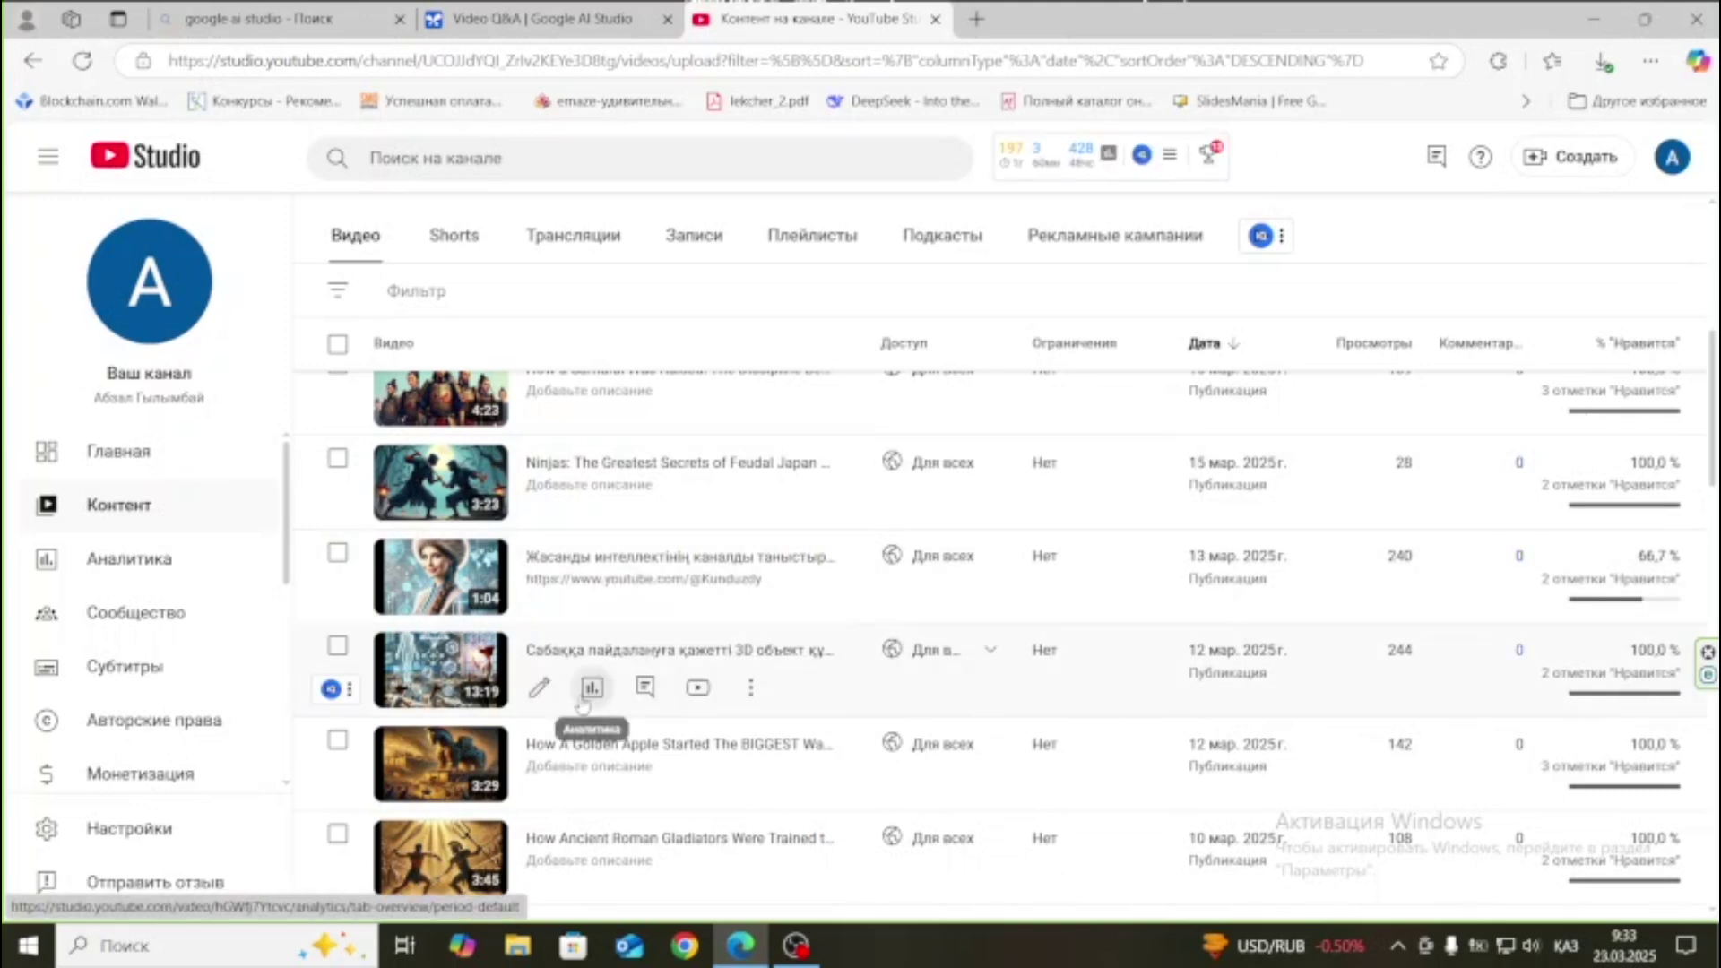
left_click(752, 691)
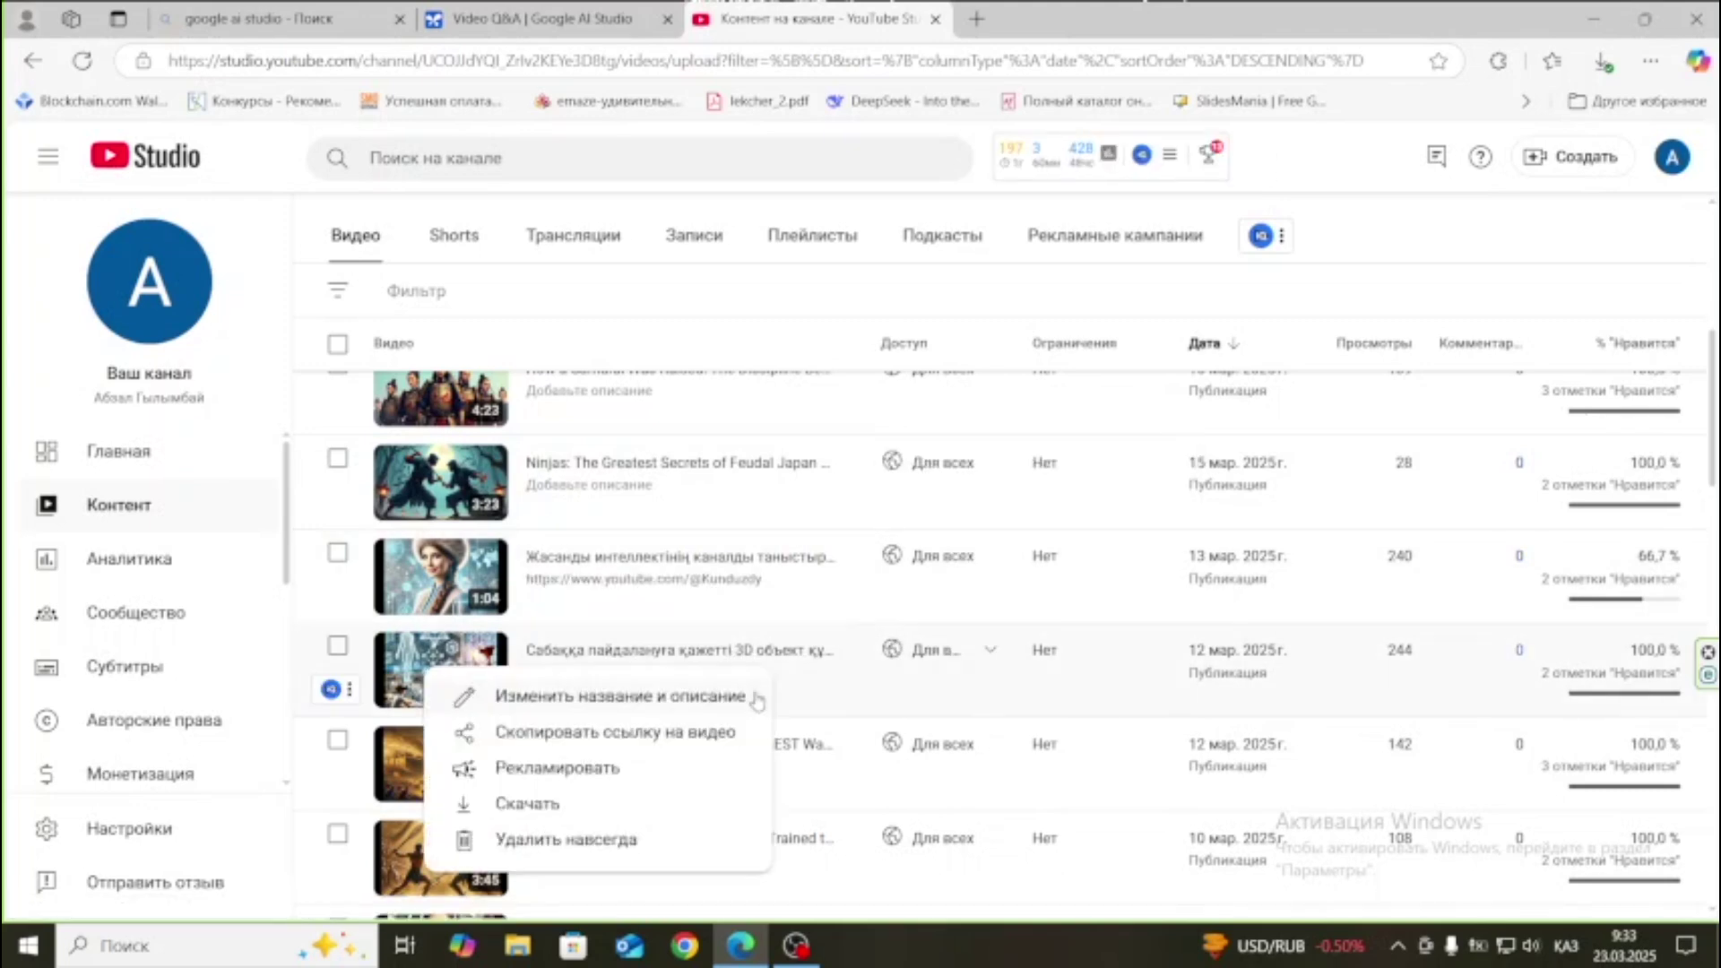
left_click(686, 732)
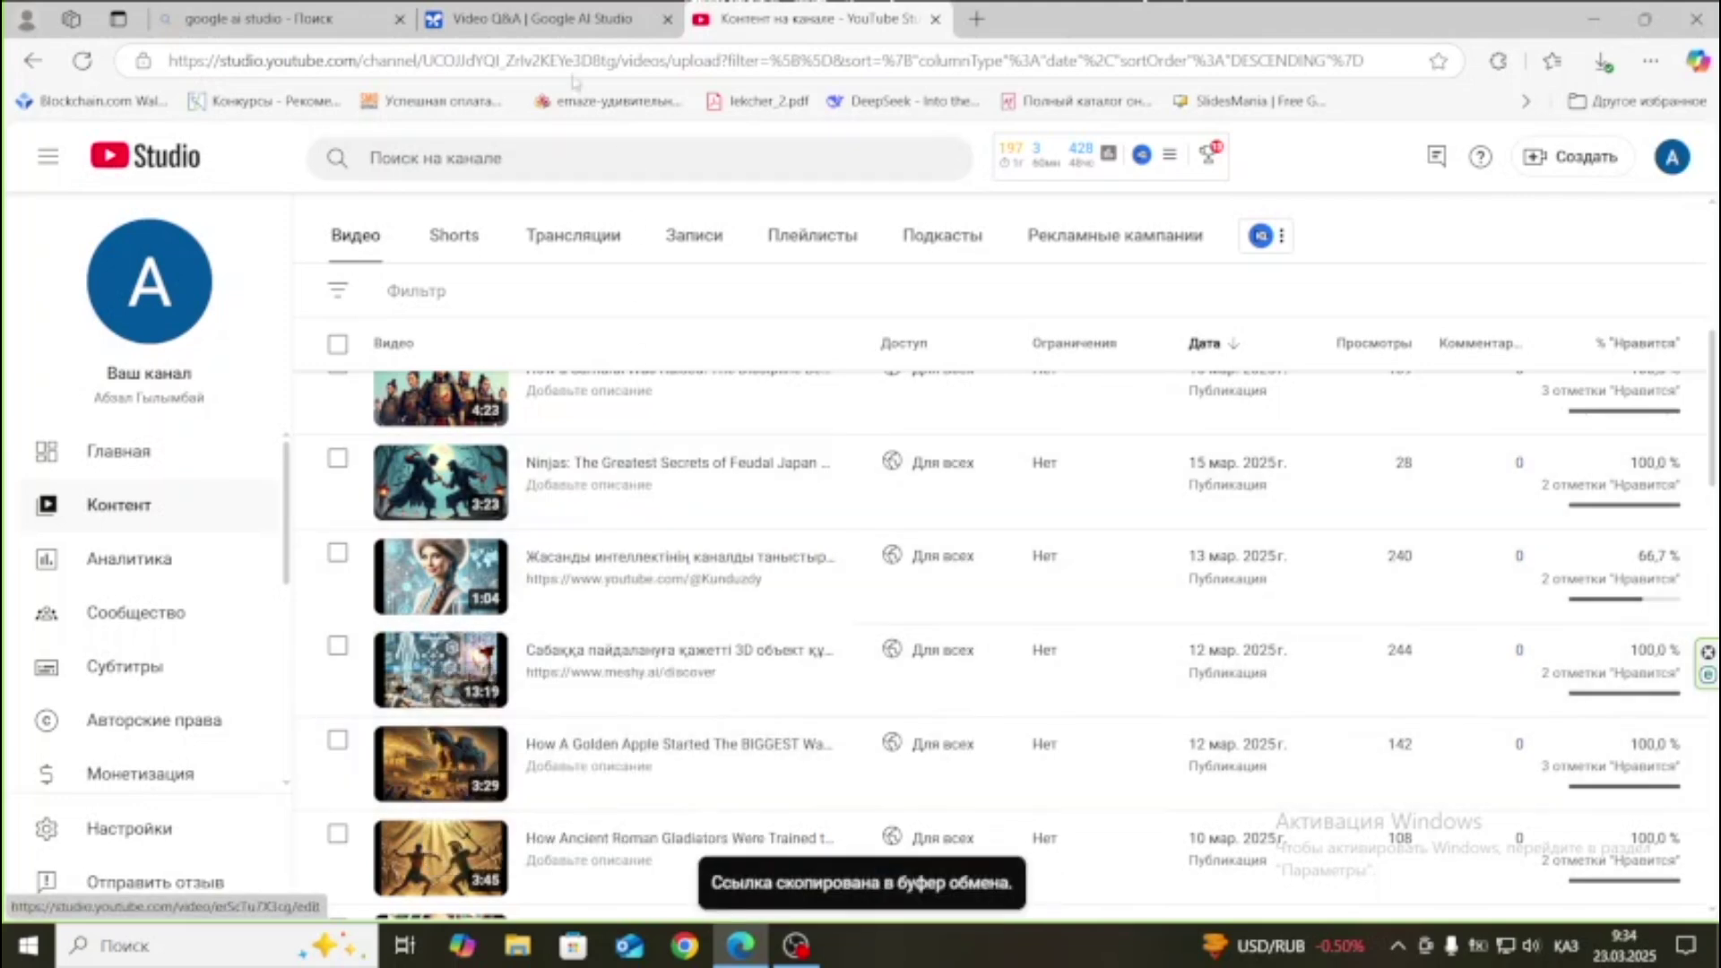
left_click(527, 20)
left_click(565, 523)
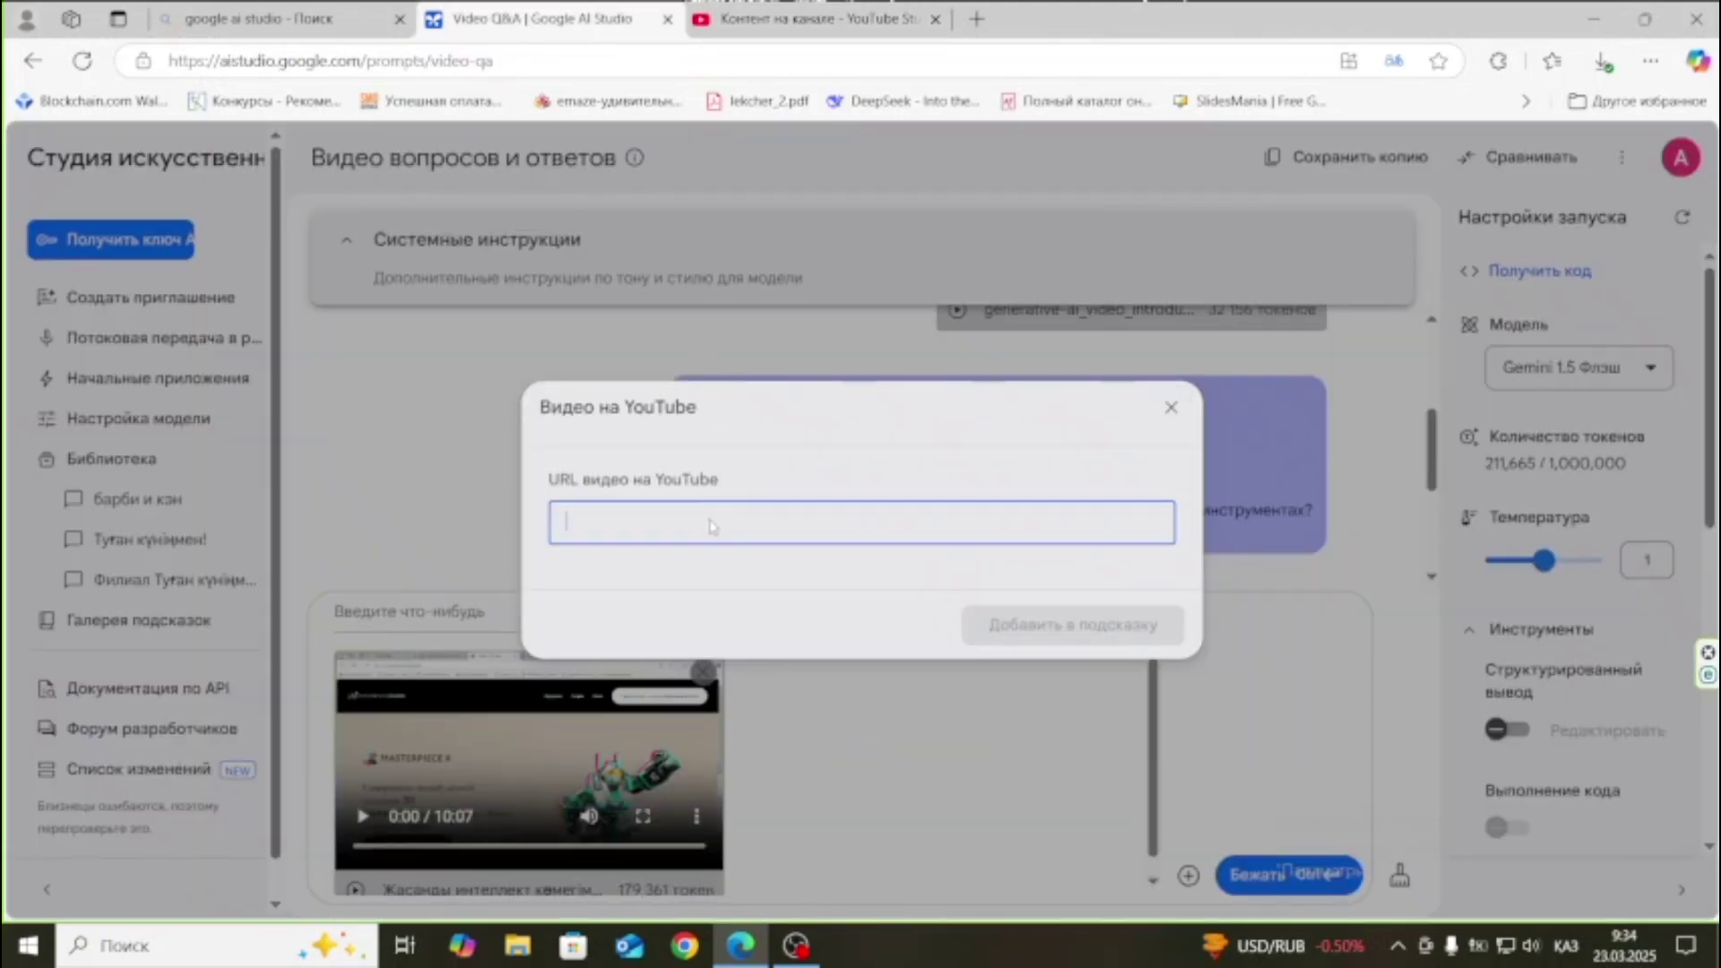
right_click(710, 522)
left_click(778, 690)
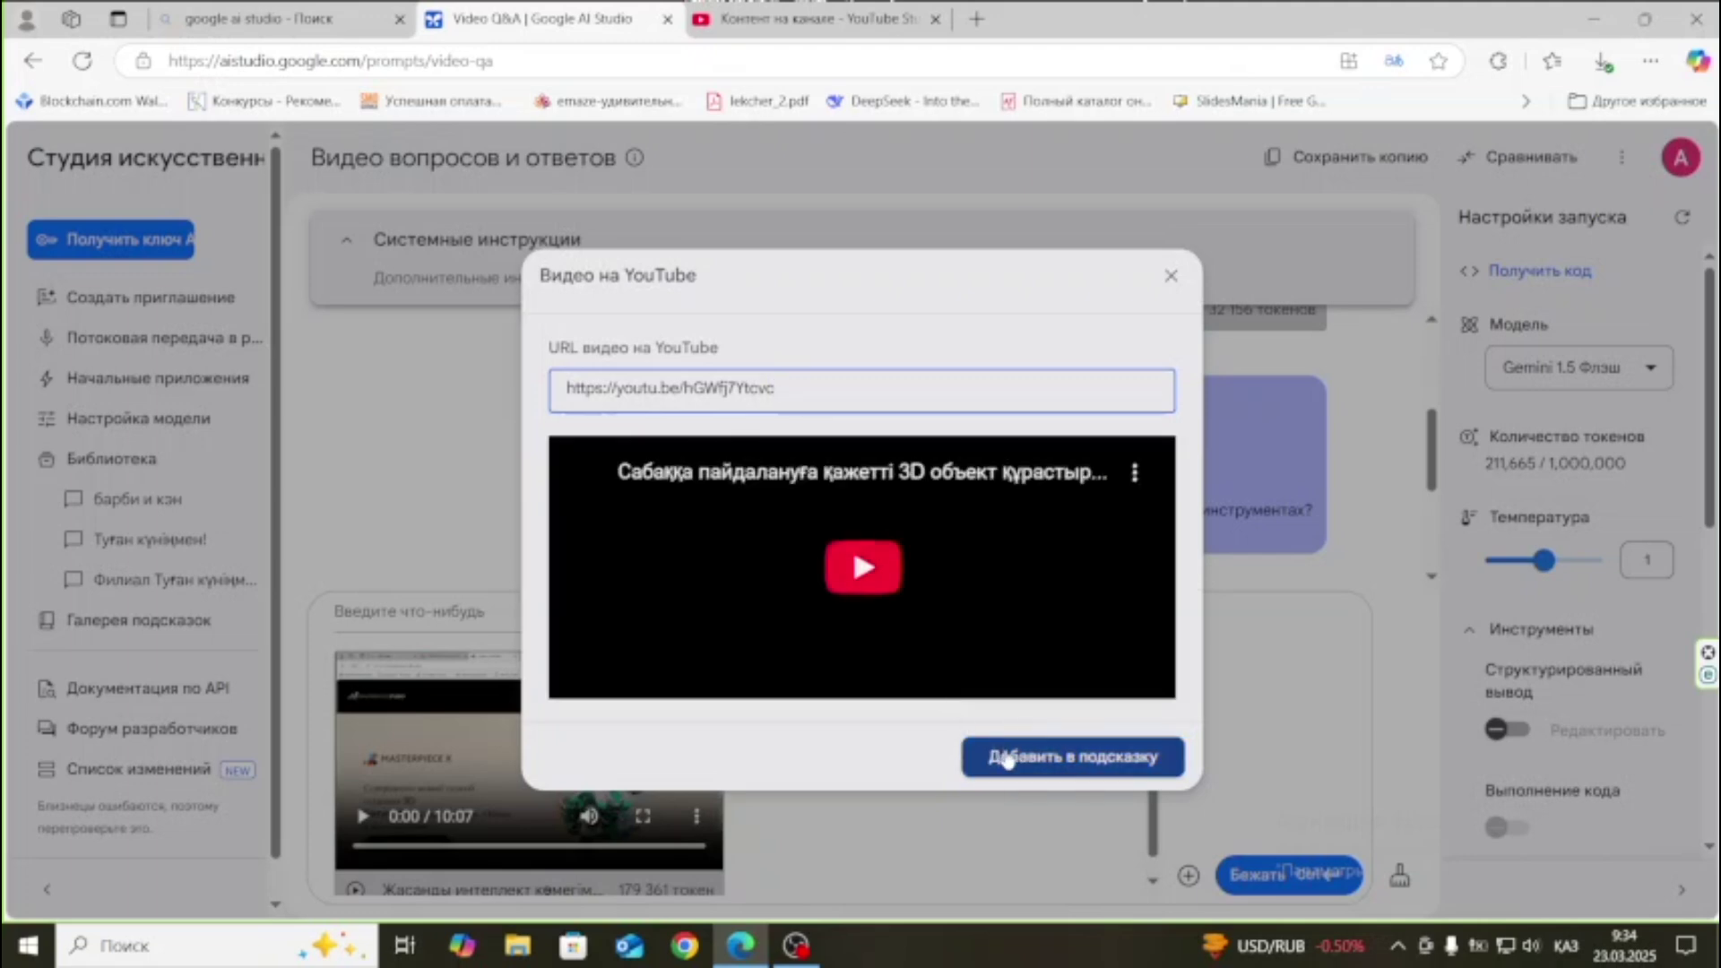
left_click(1007, 761)
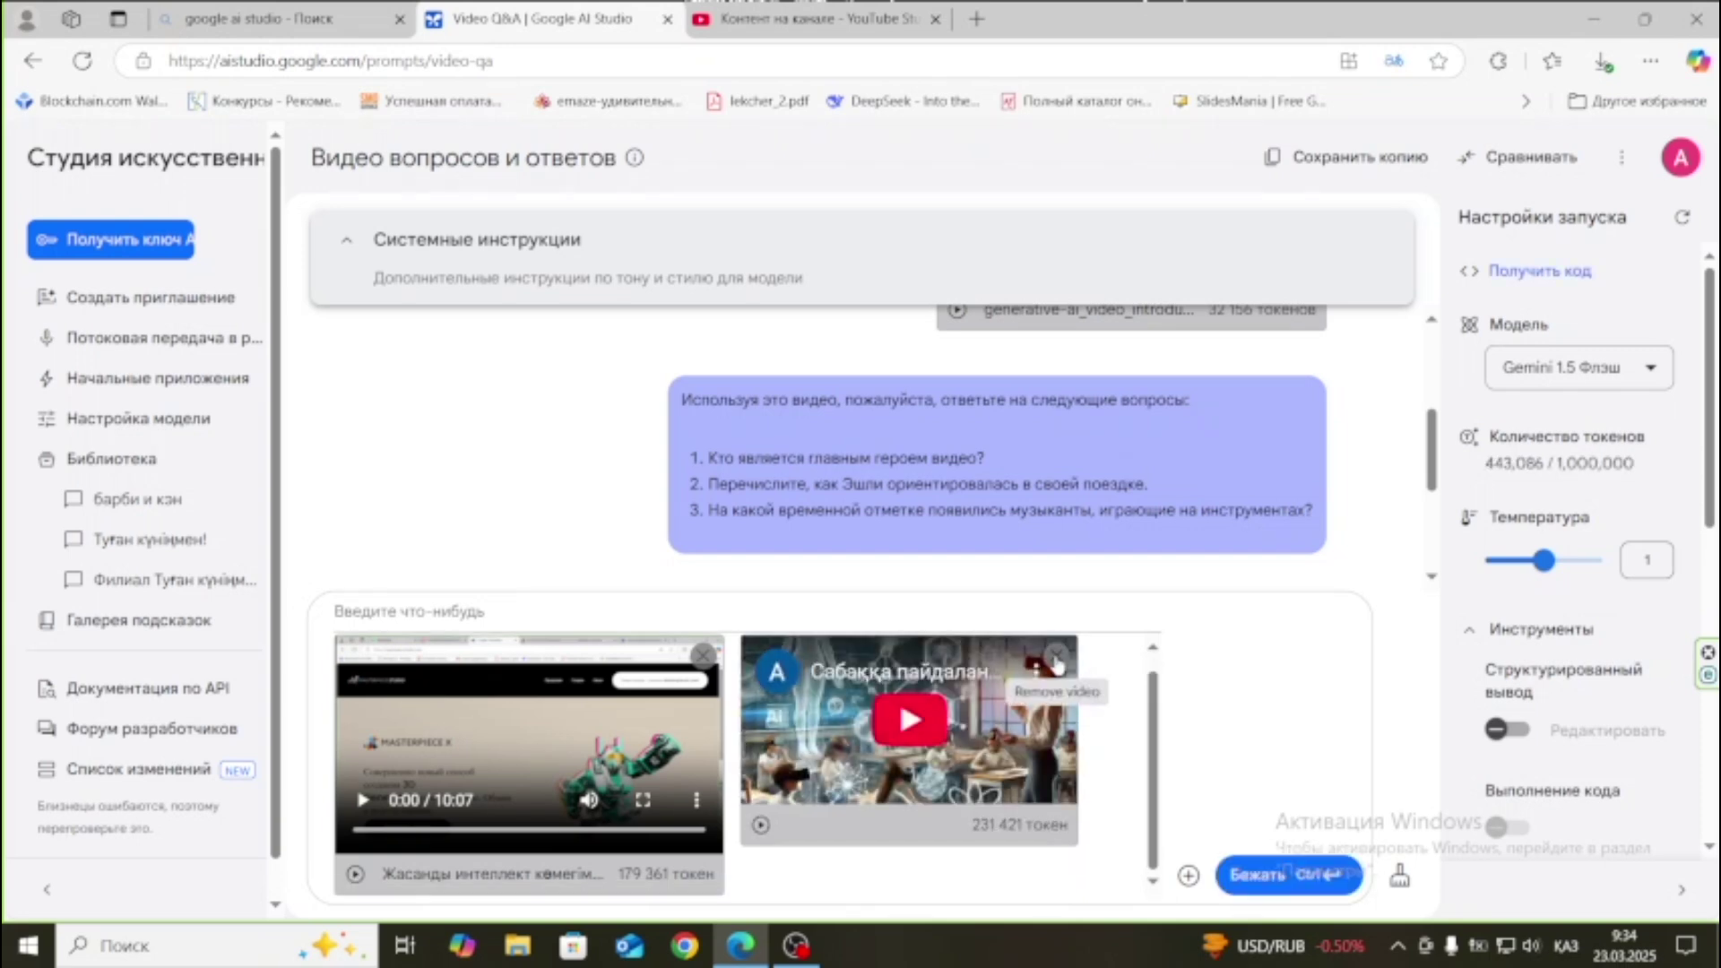
Run the Video Q&A prompt with the attached videos and review the generated summary.
left_click(1275, 878)
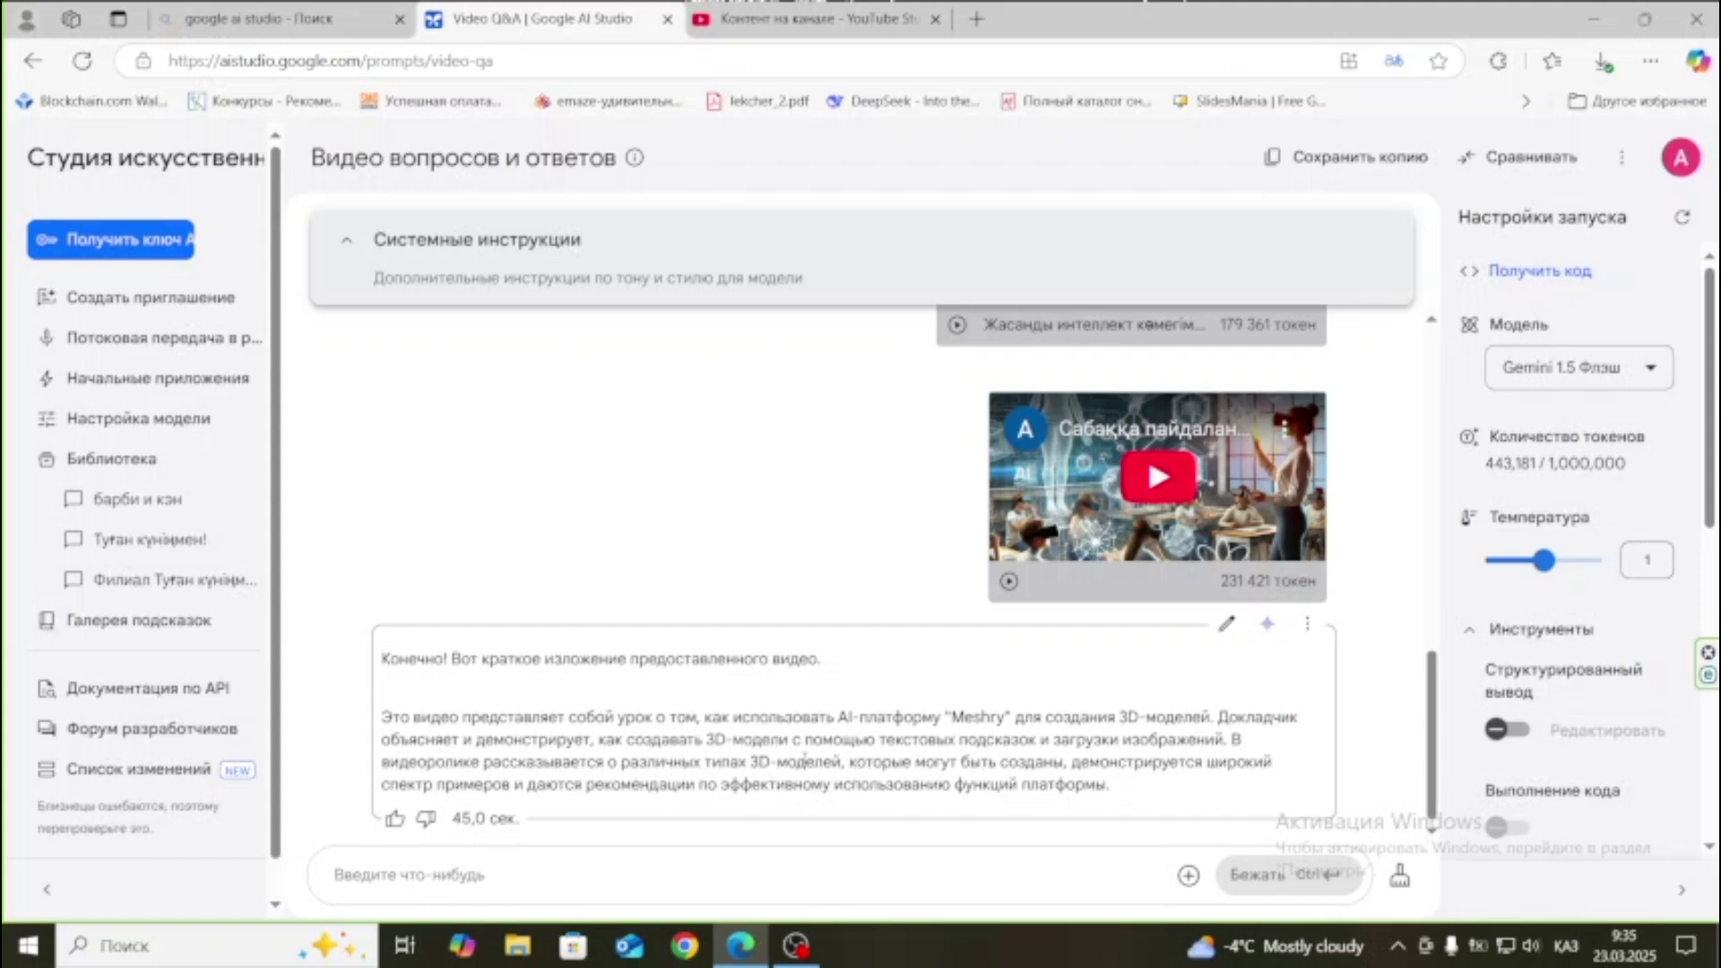
scroll(804, 760, "up", 2)
scroll(807, 766, "down", 2)
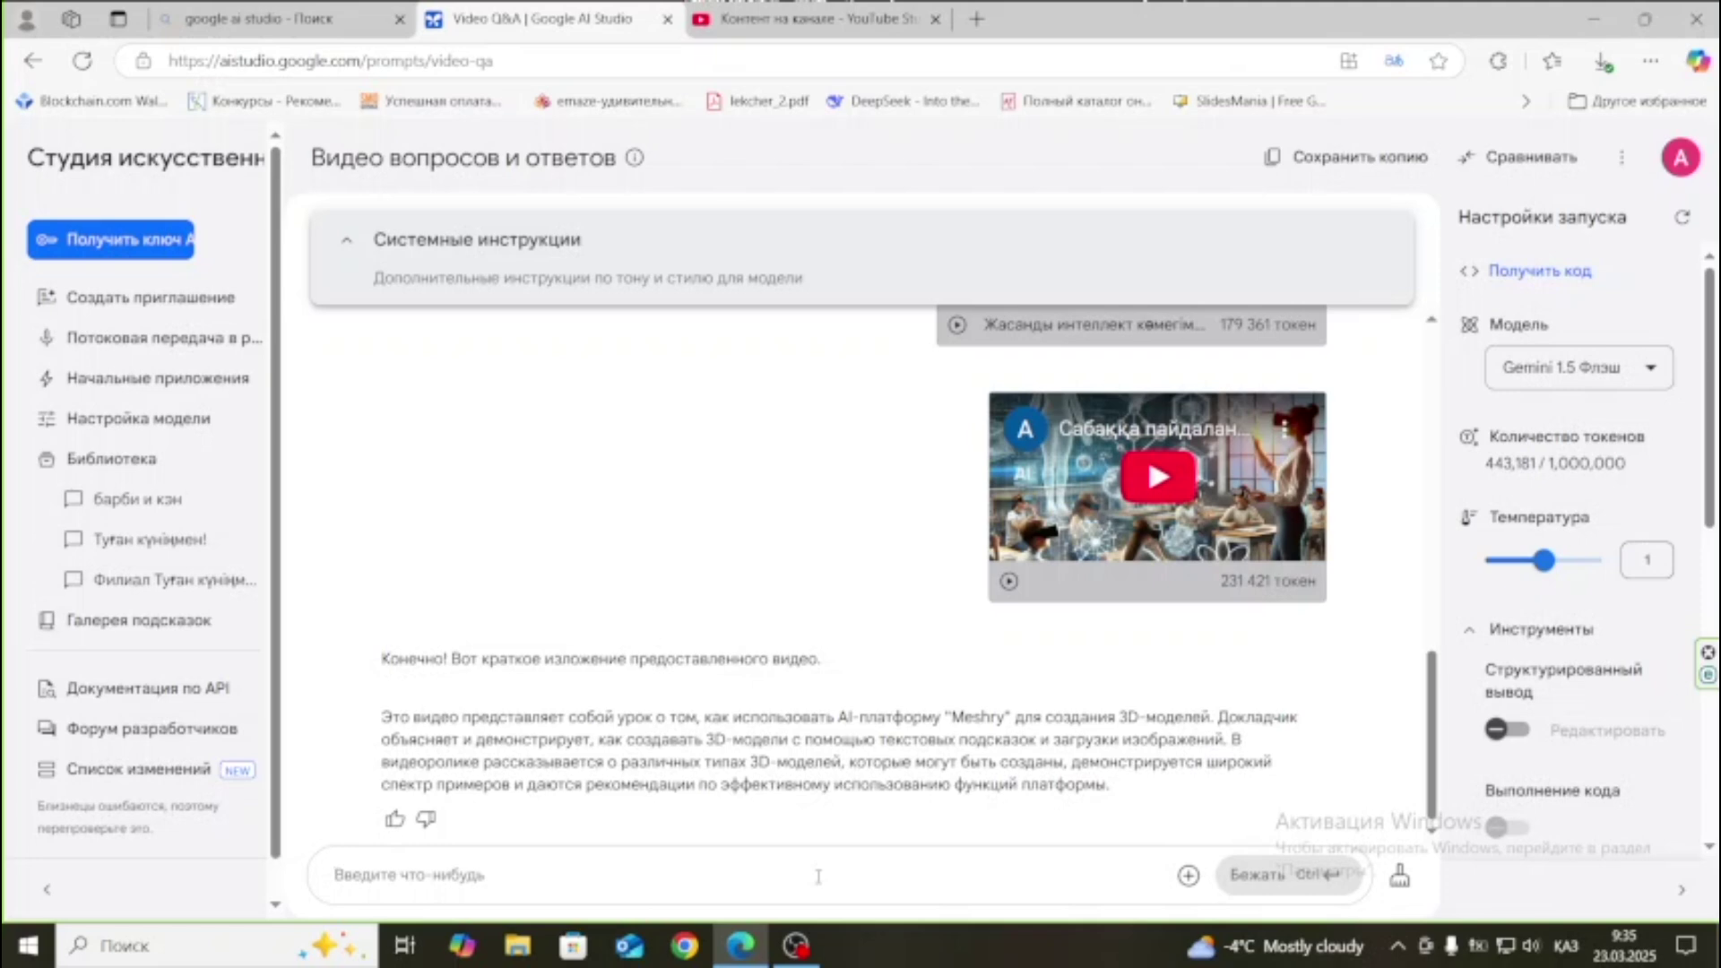
Ask the model «Осы видеода қандай сайттар туралы айтылған» about the video.
type("Осы видеода")
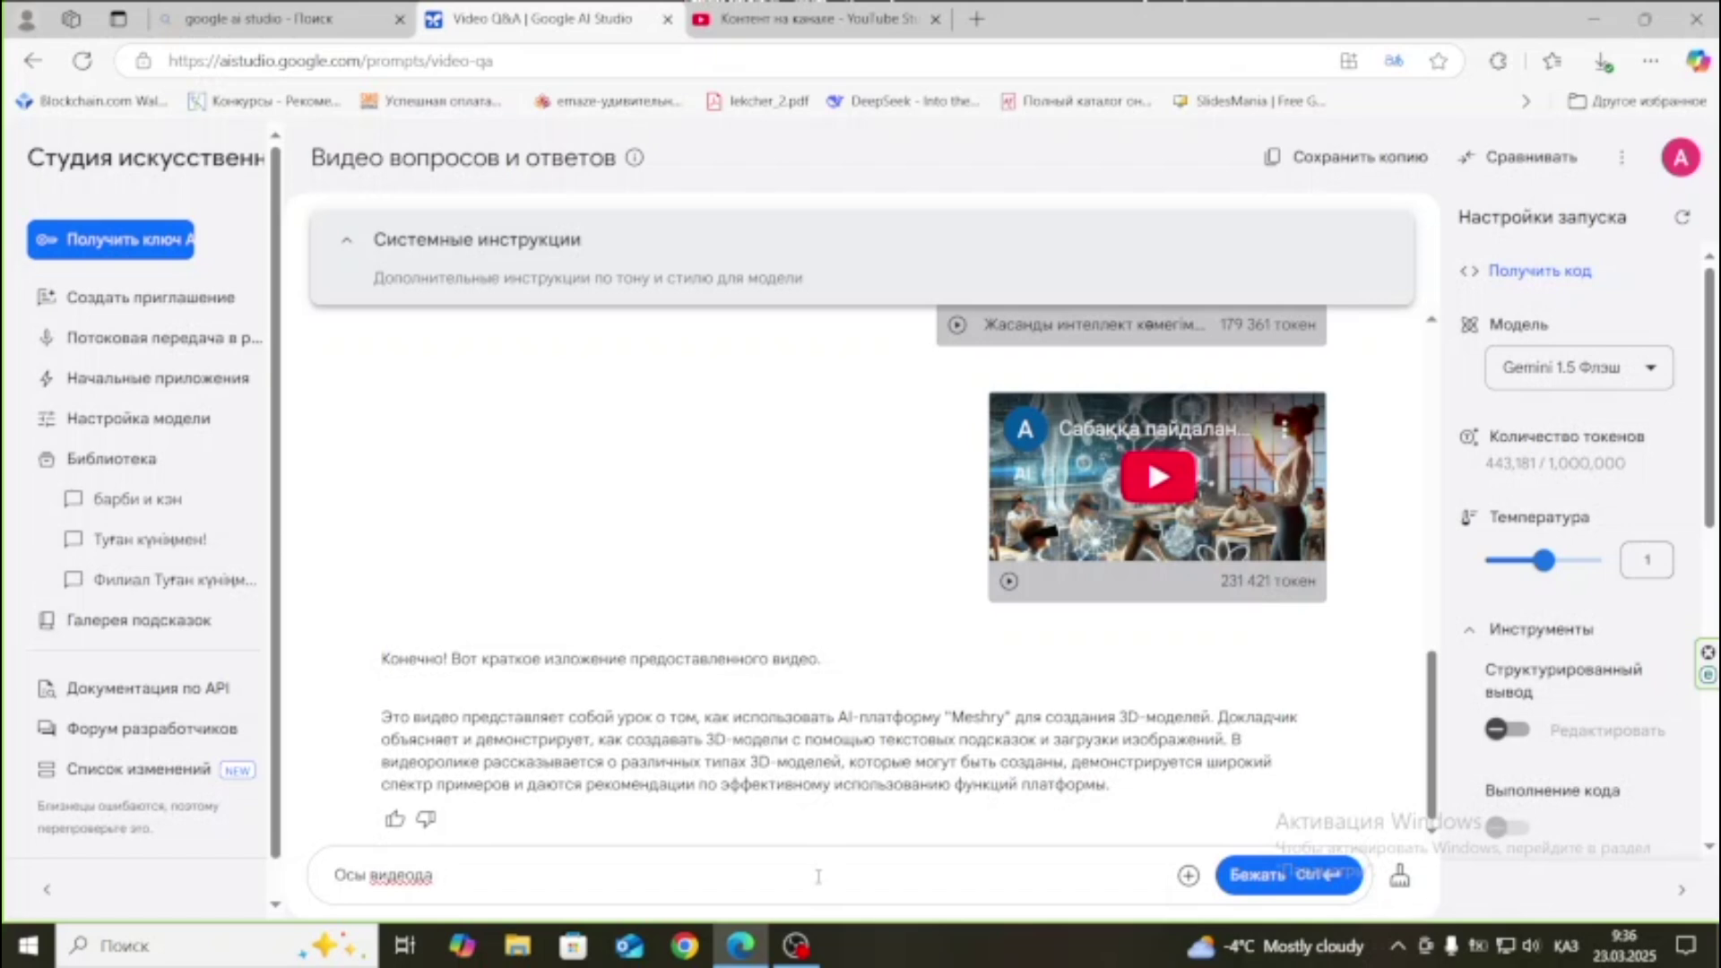
type("й сайттар туралы айтып")
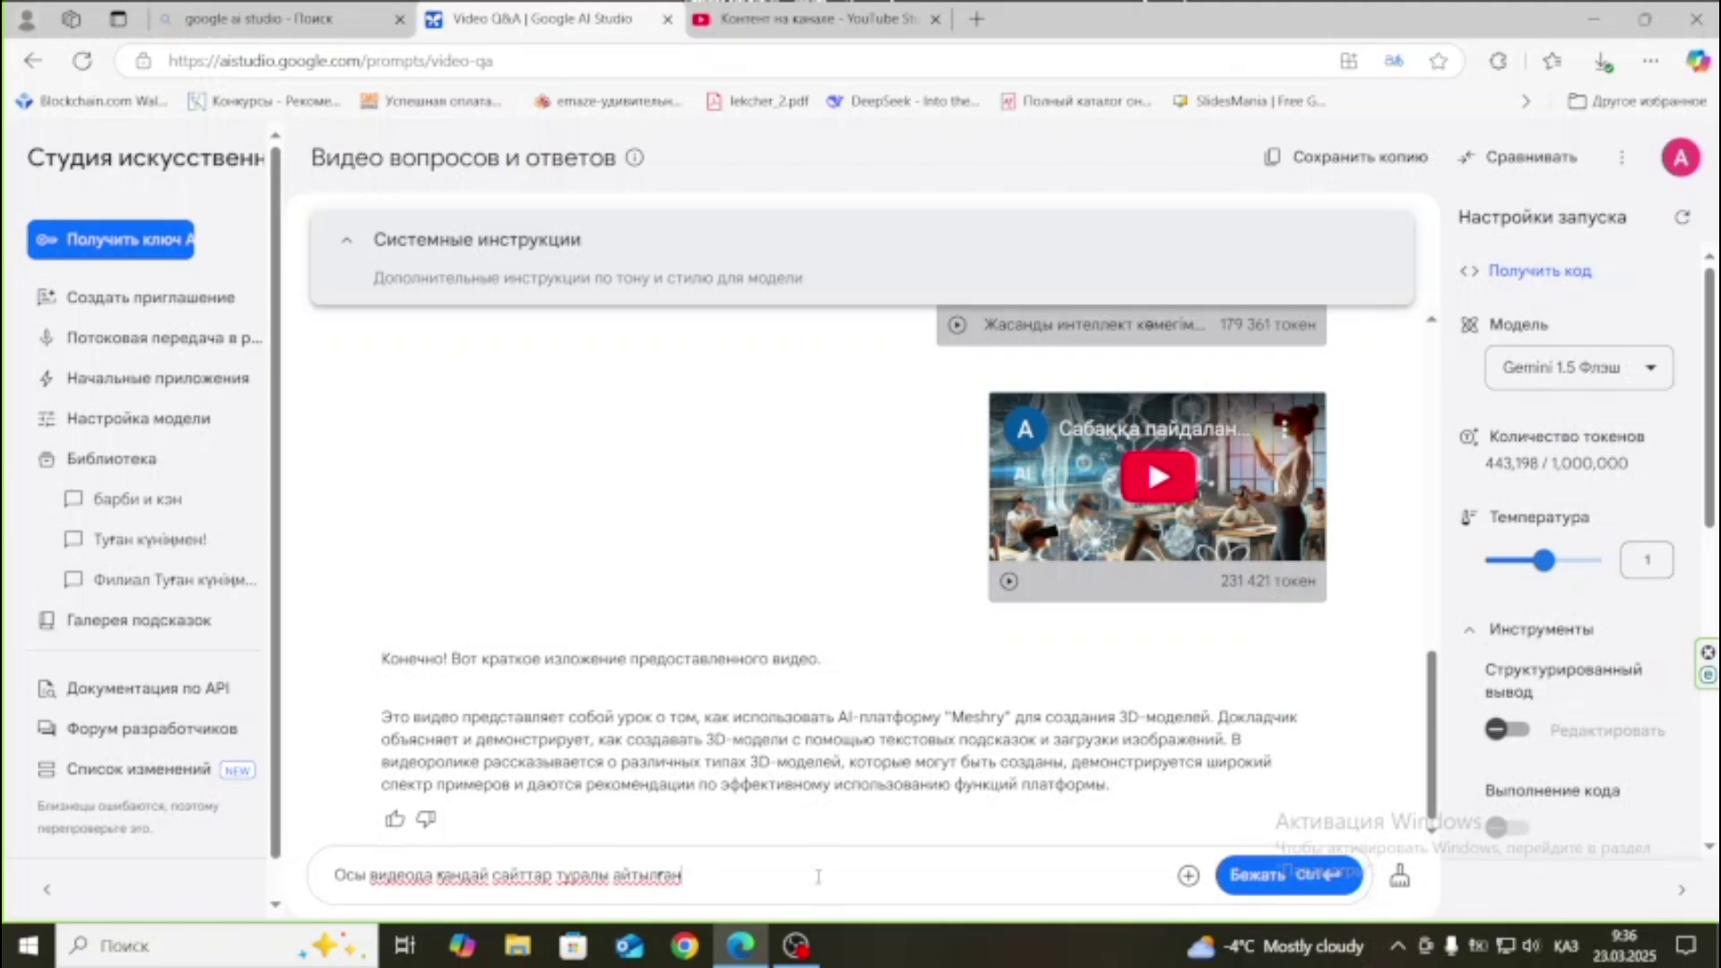
left_click(1272, 877)
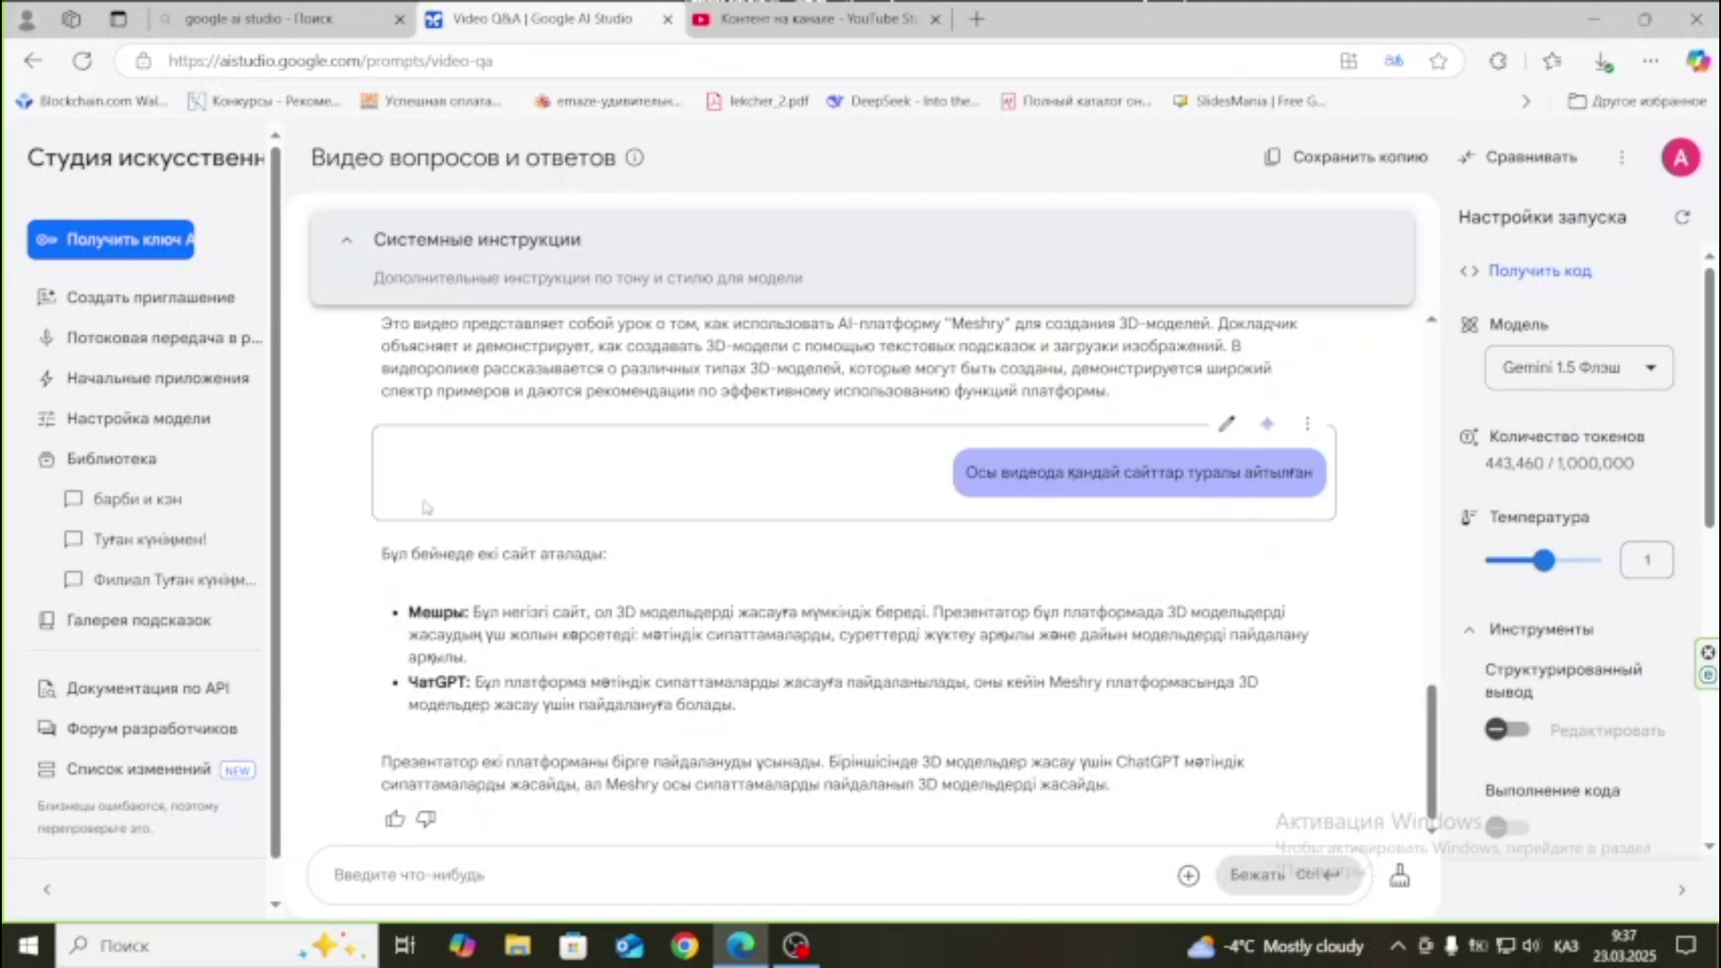
Look over the Tune a model page and the Starter Apps overview.
left_click(165, 421)
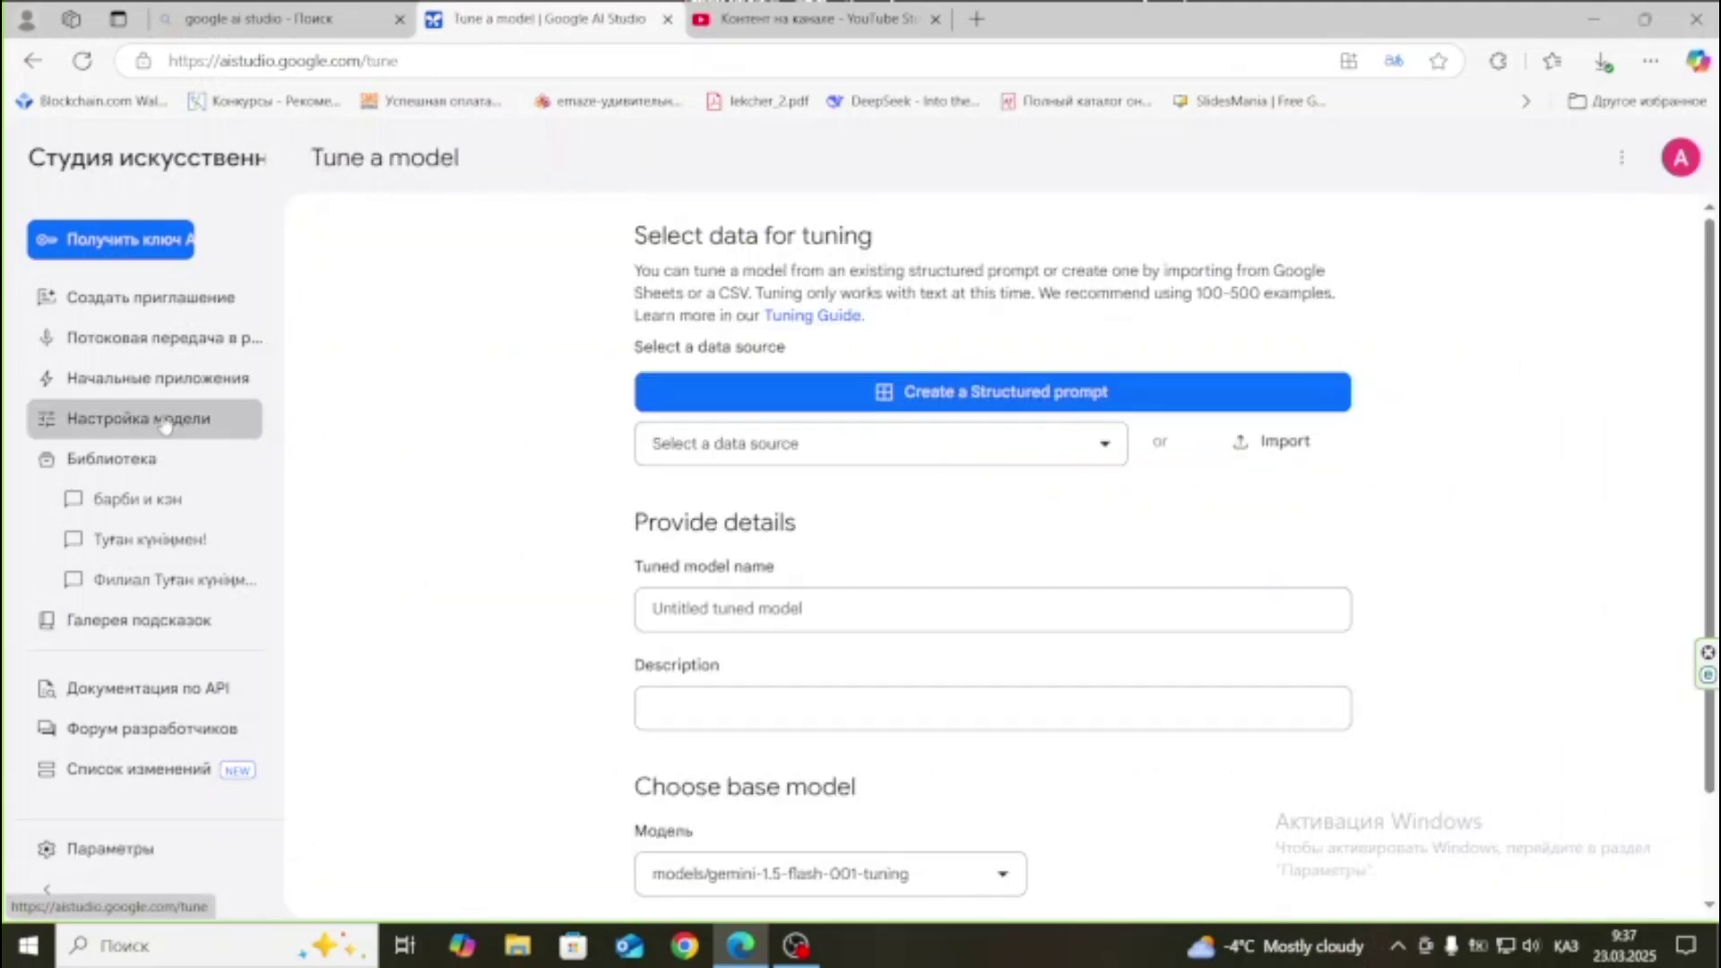
scroll(477, 420, "down", 1)
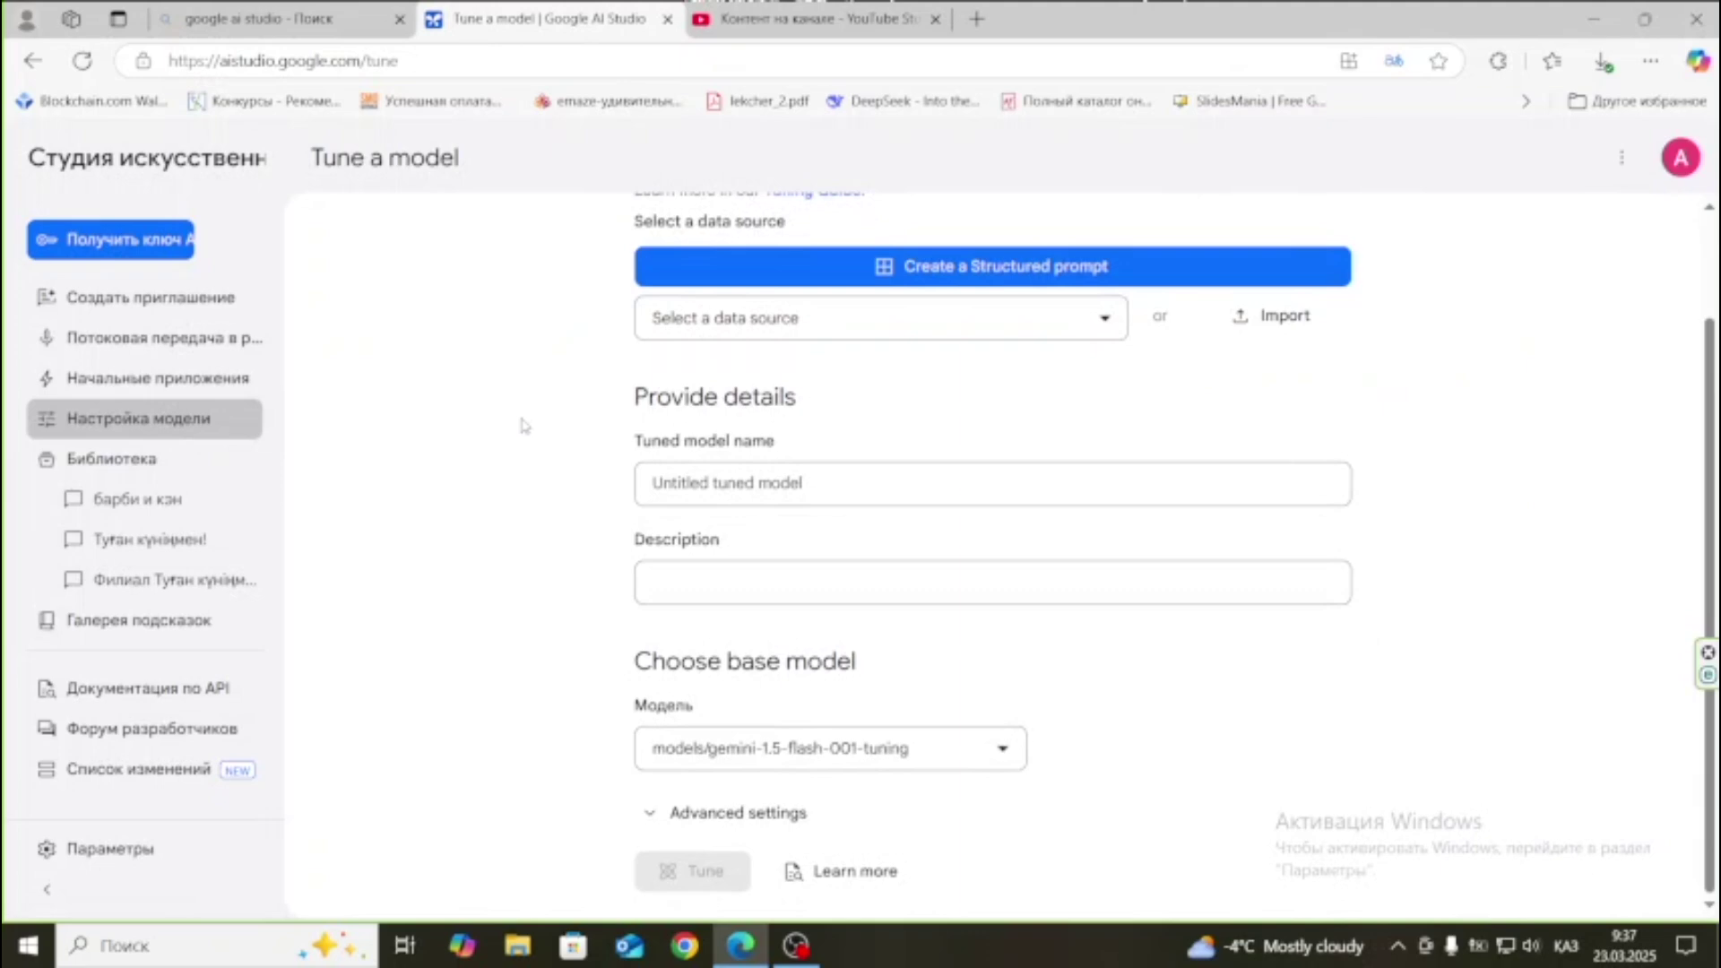
left_click(181, 388)
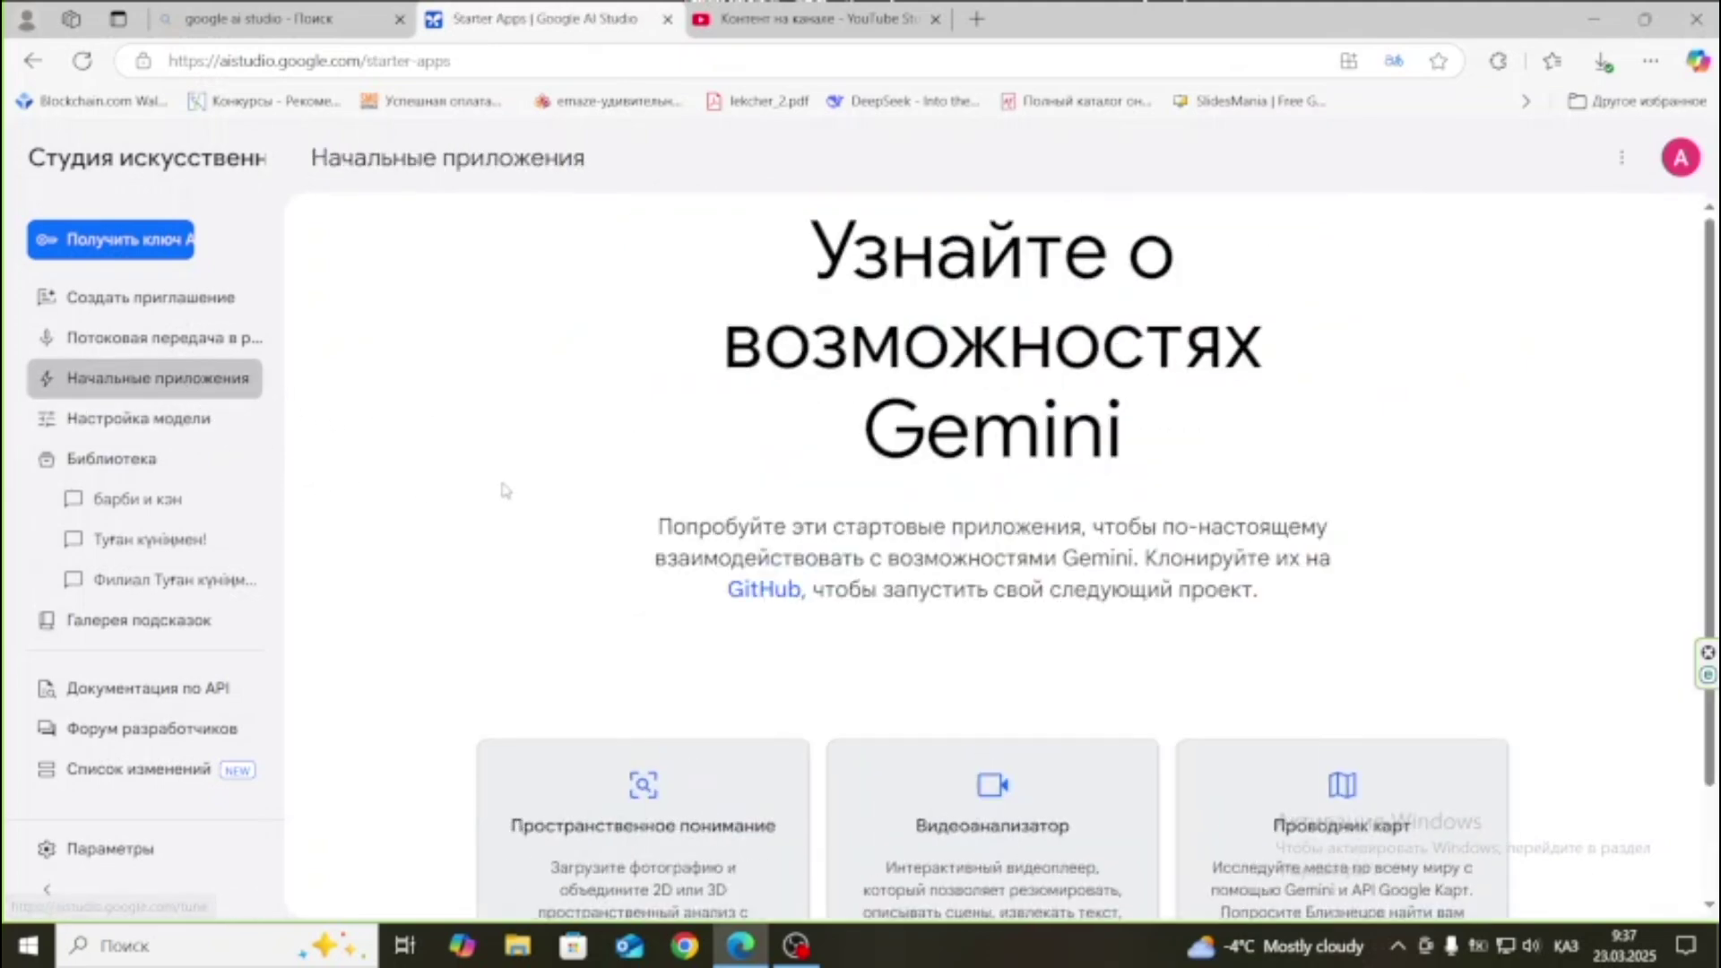
scroll(533, 493, "down", 1)
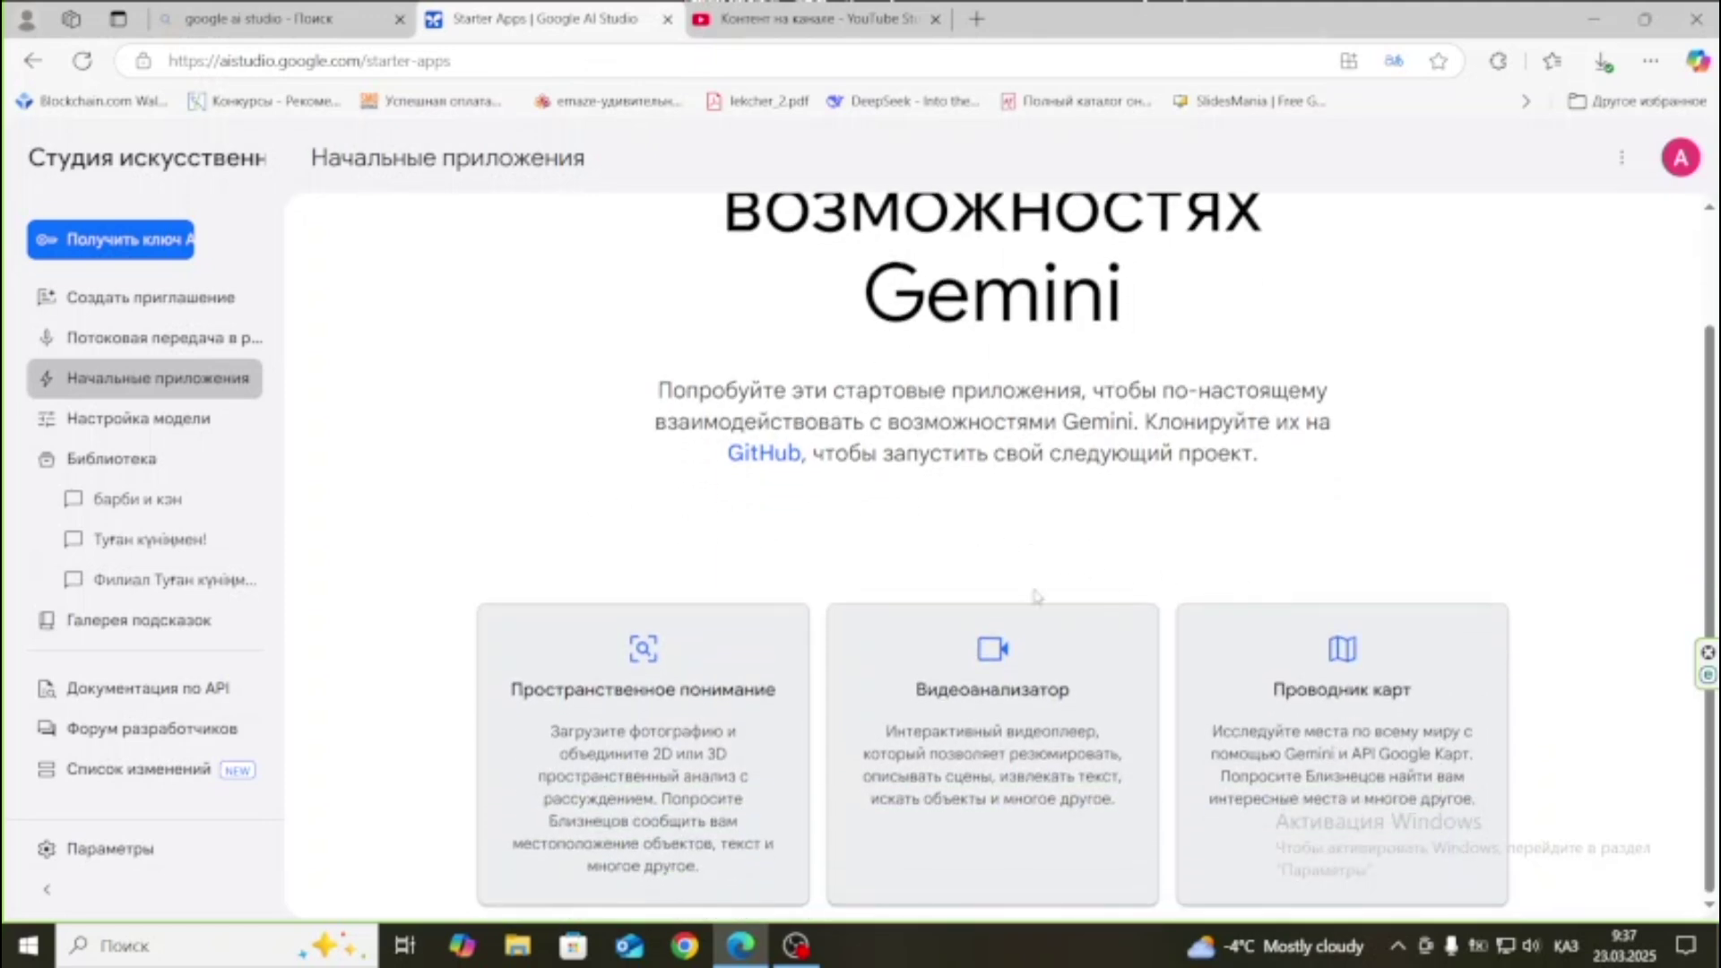
Open the Map Explorer starter app and send it the request «мадагаскар картасын көрсет».
left_click(1301, 715)
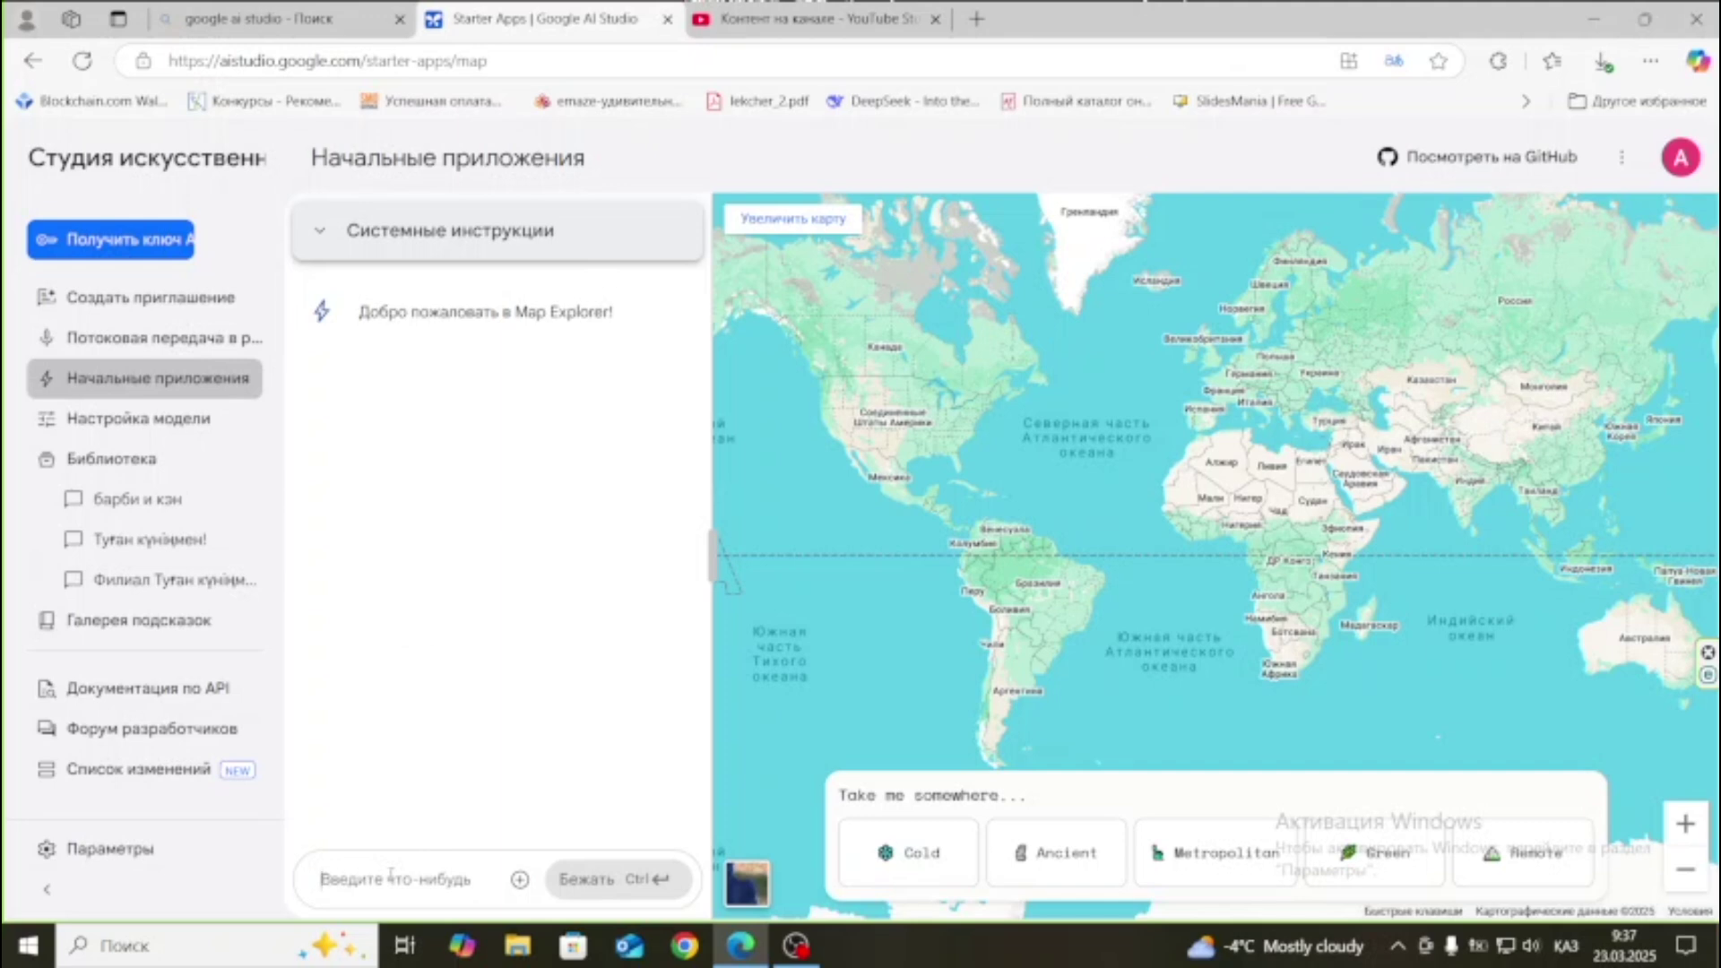
type("мадага")
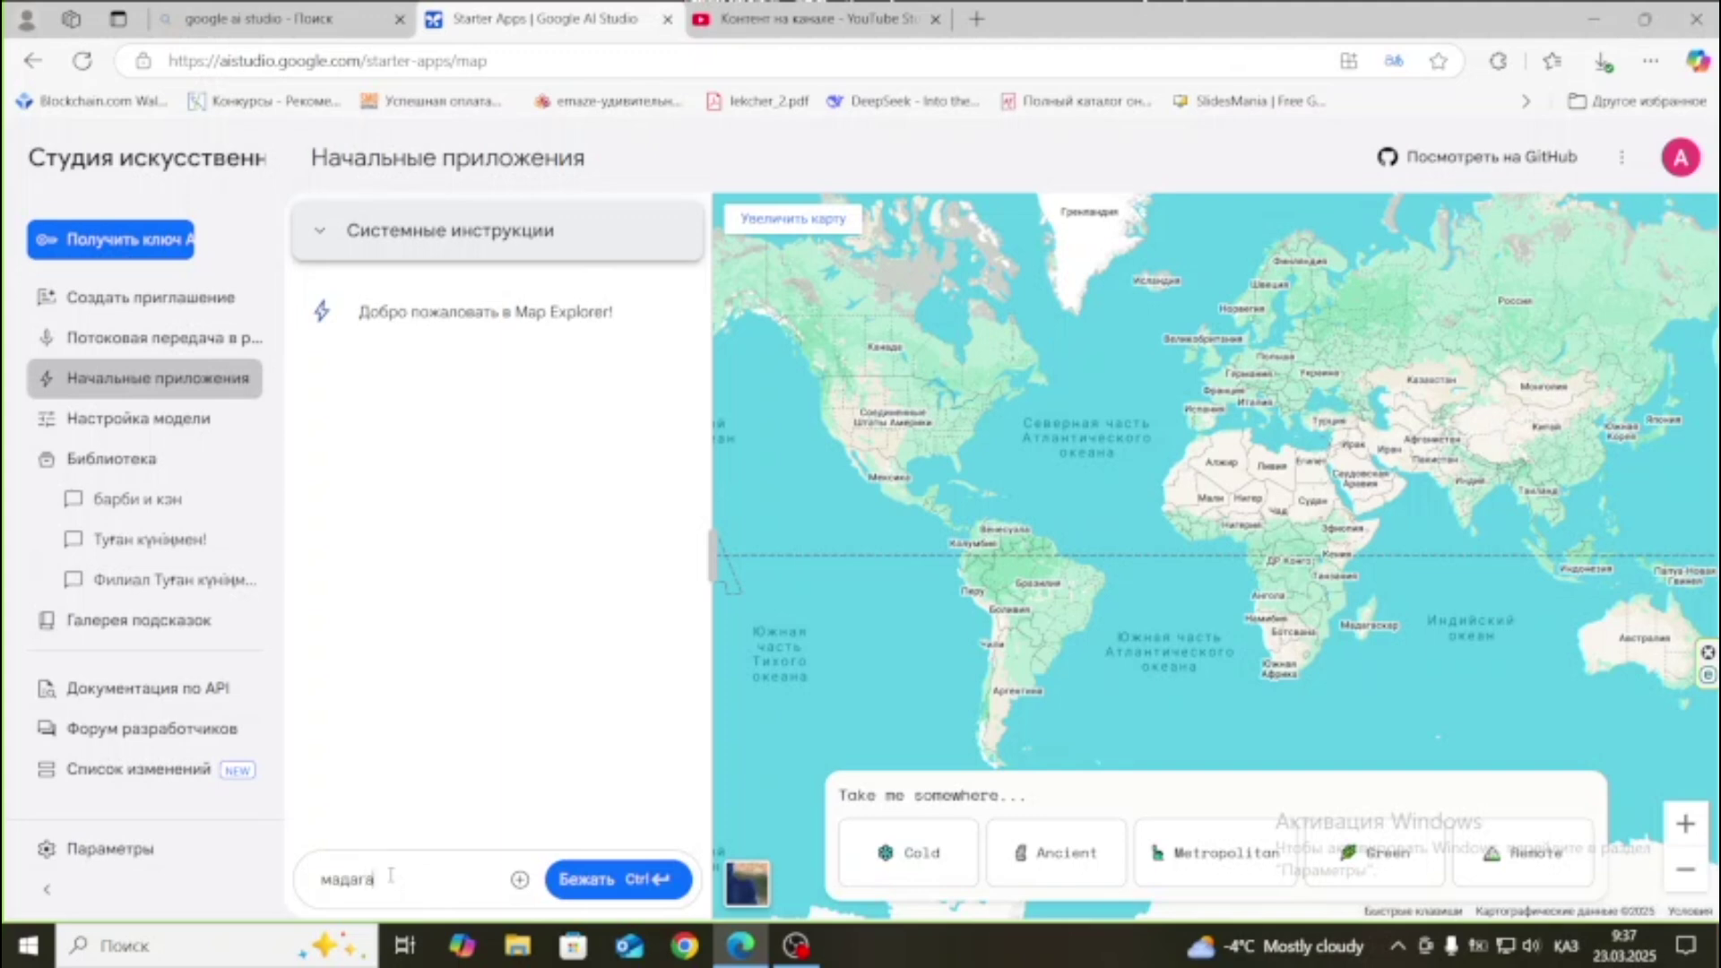
type("скар картасын көрсет")
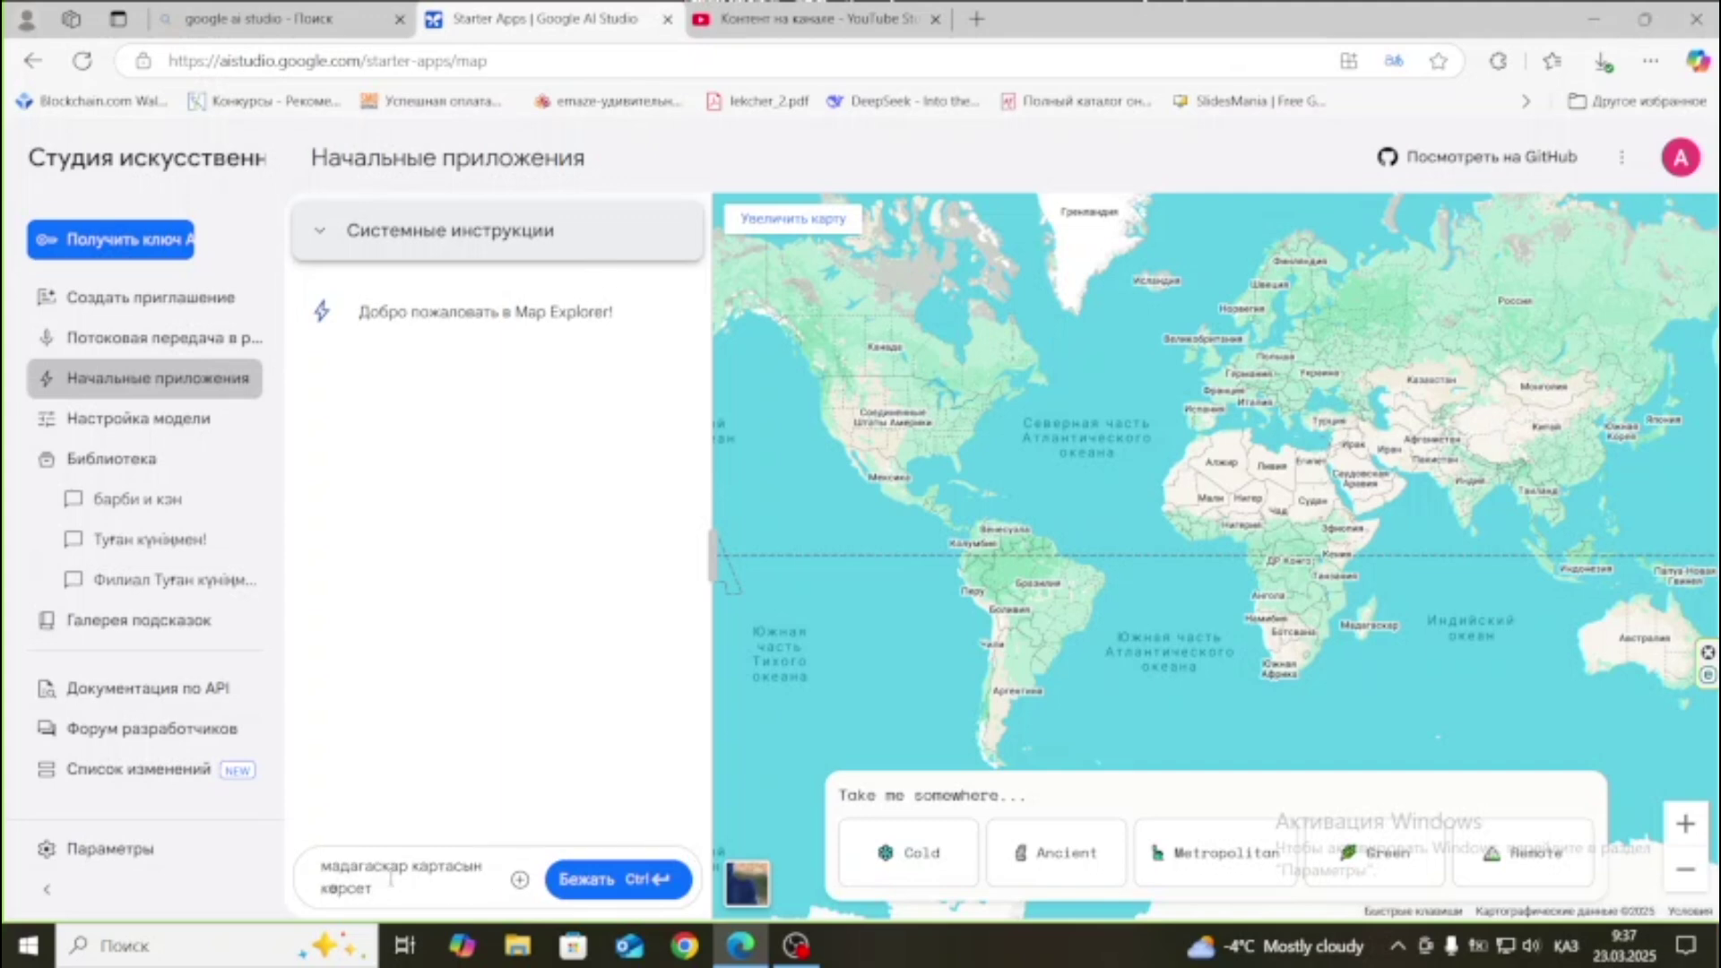
left_click(592, 879)
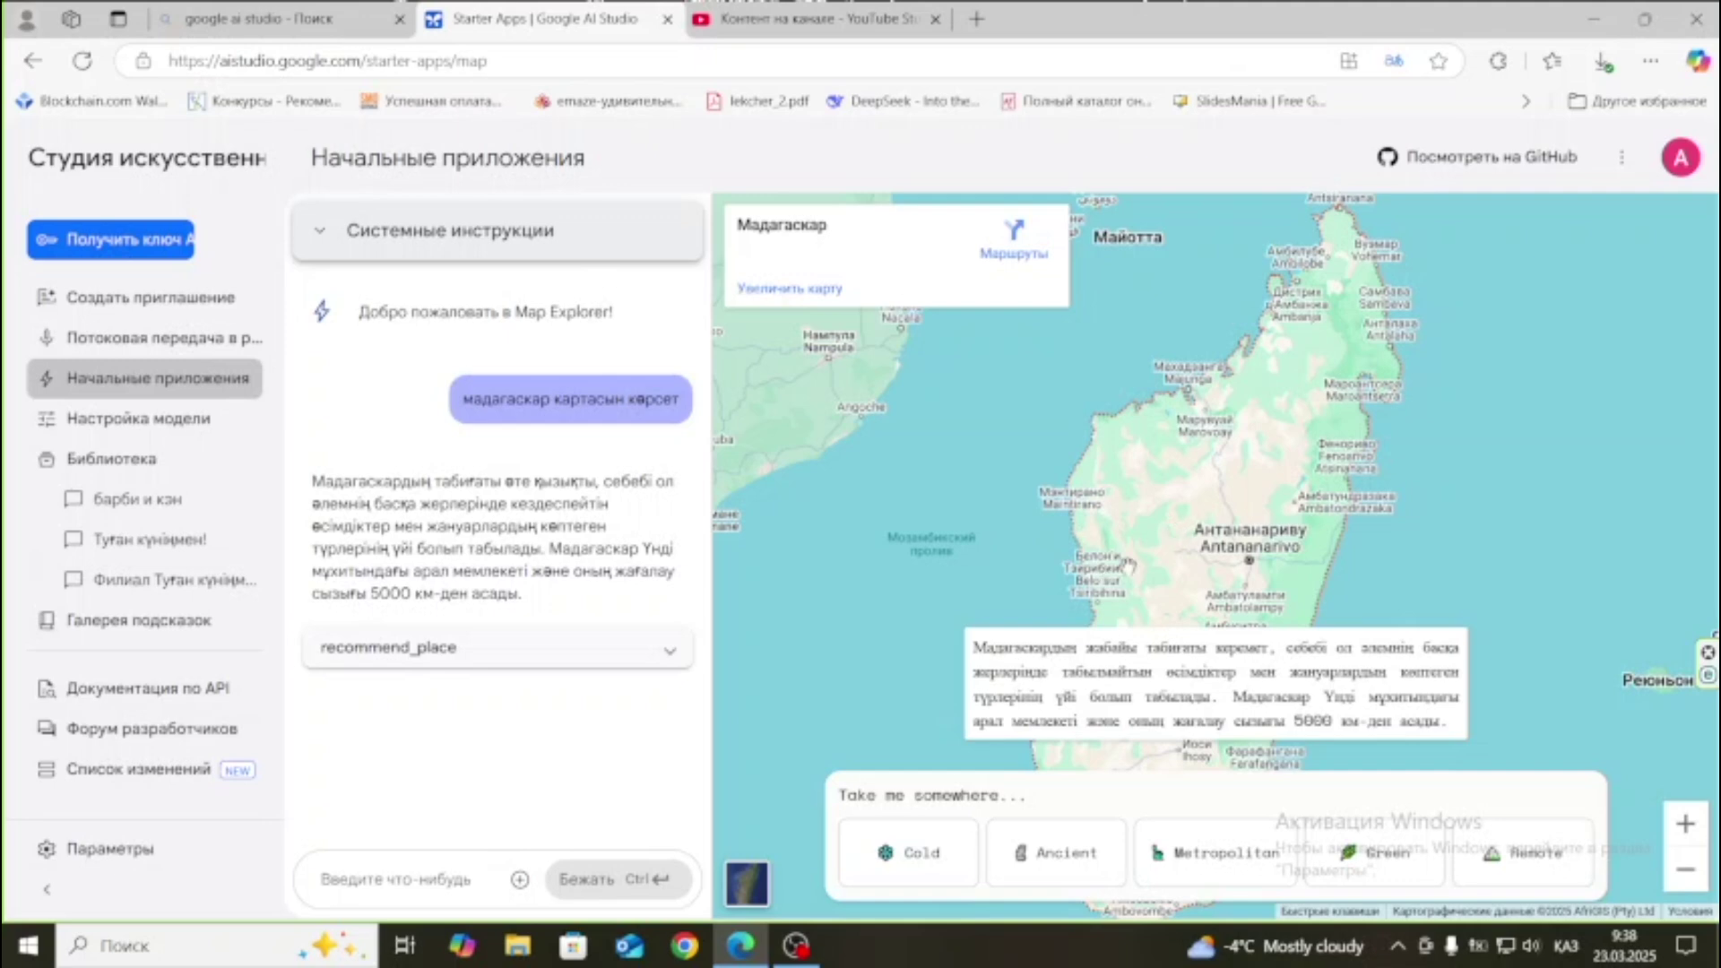
Examine the island of Madagascar on the Map Explorer map from north to south.
left_click_drag(1105, 543, 1076, 266)
left_click_drag(1088, 398, 1051, 437)
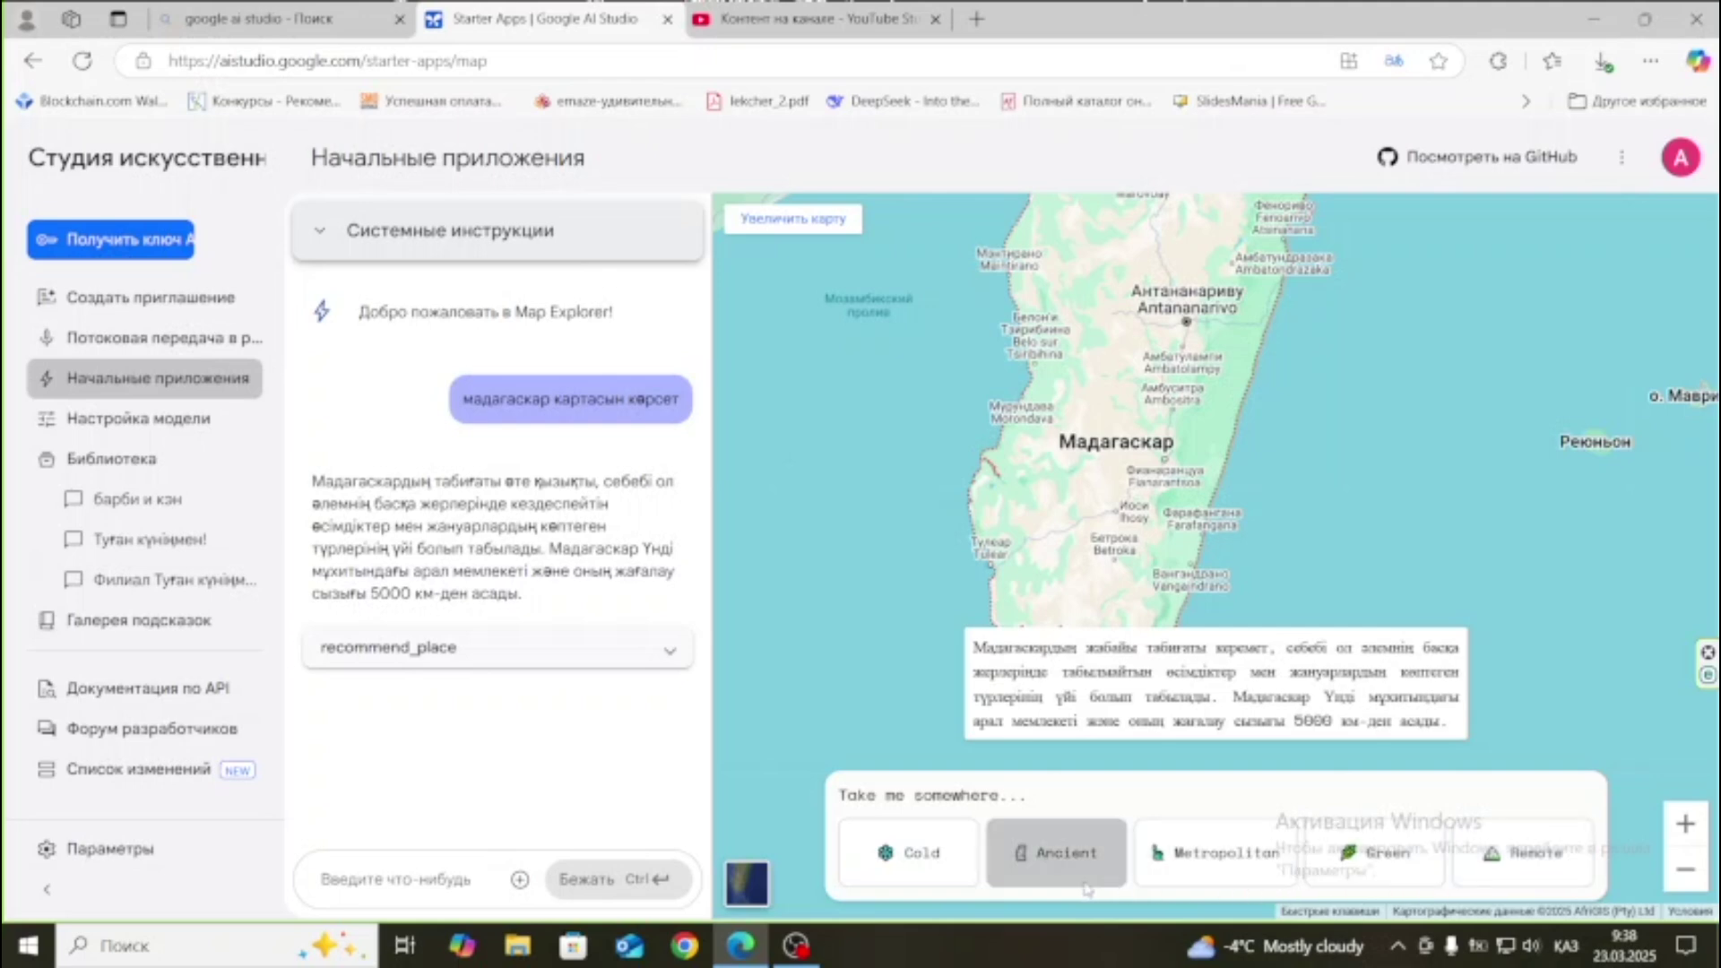
left_click_drag(1078, 538, 1168, 600)
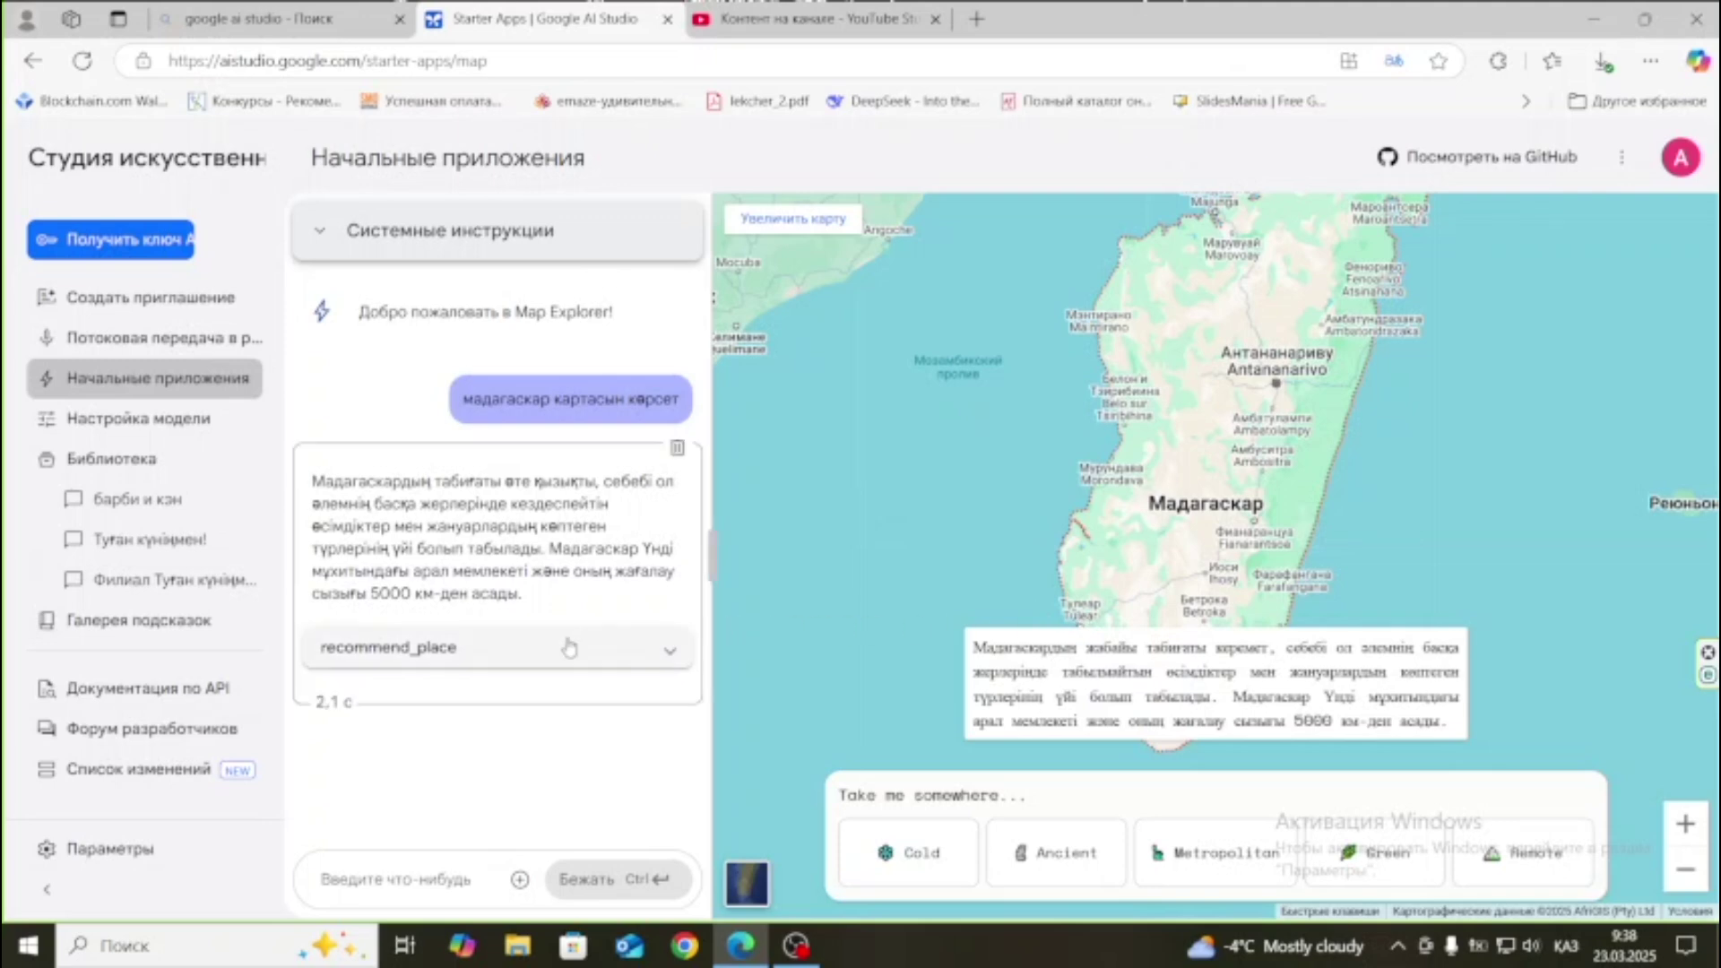
View the Video Analyzer starter app and return to the Starter Apps overview.
left_click(144, 382)
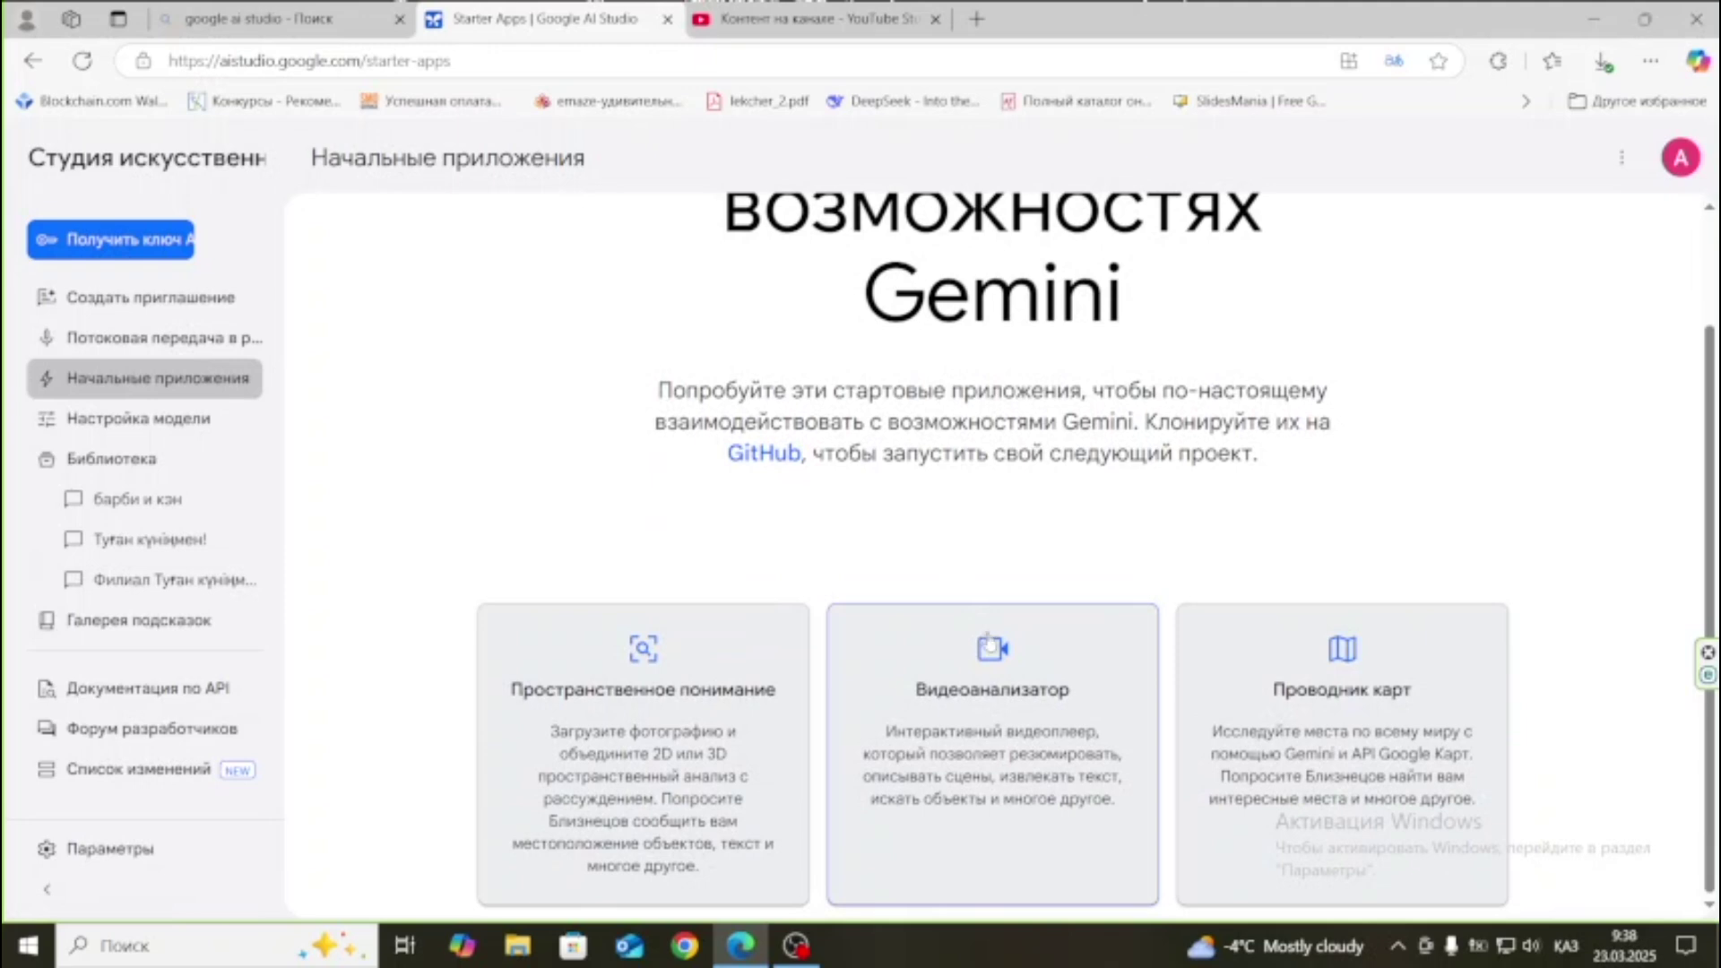
left_click(1008, 731)
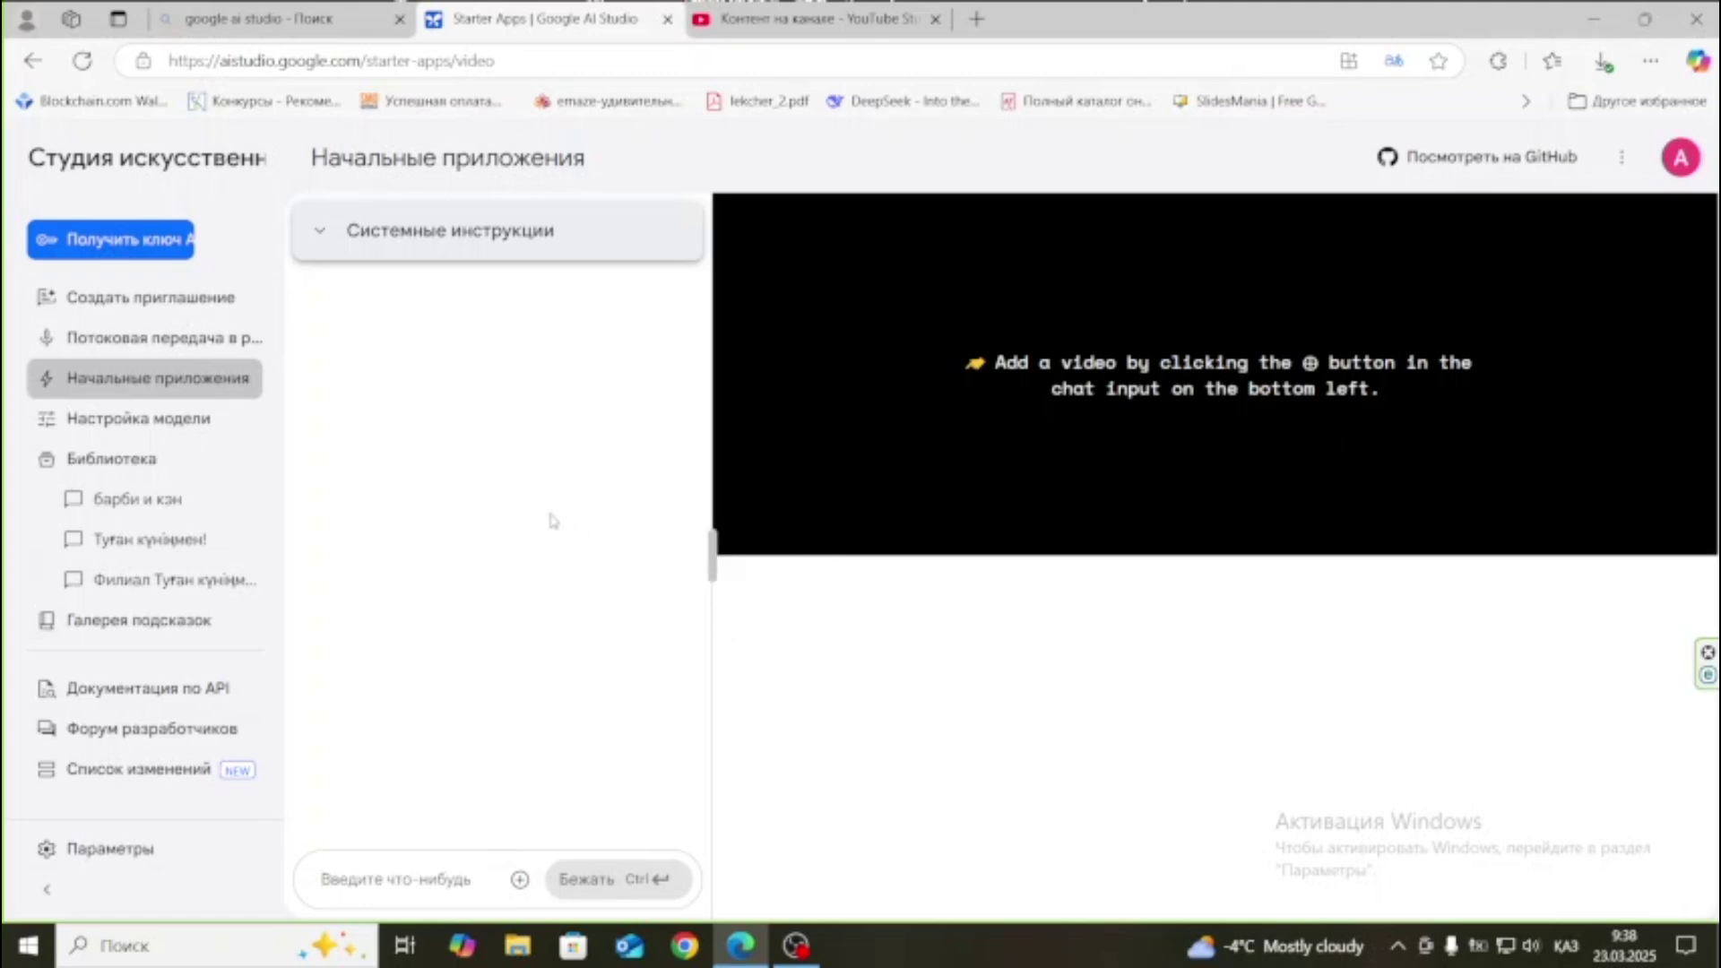
left_click(171, 387)
scroll(704, 625, "down", 1)
scroll(704, 626, "down", 1)
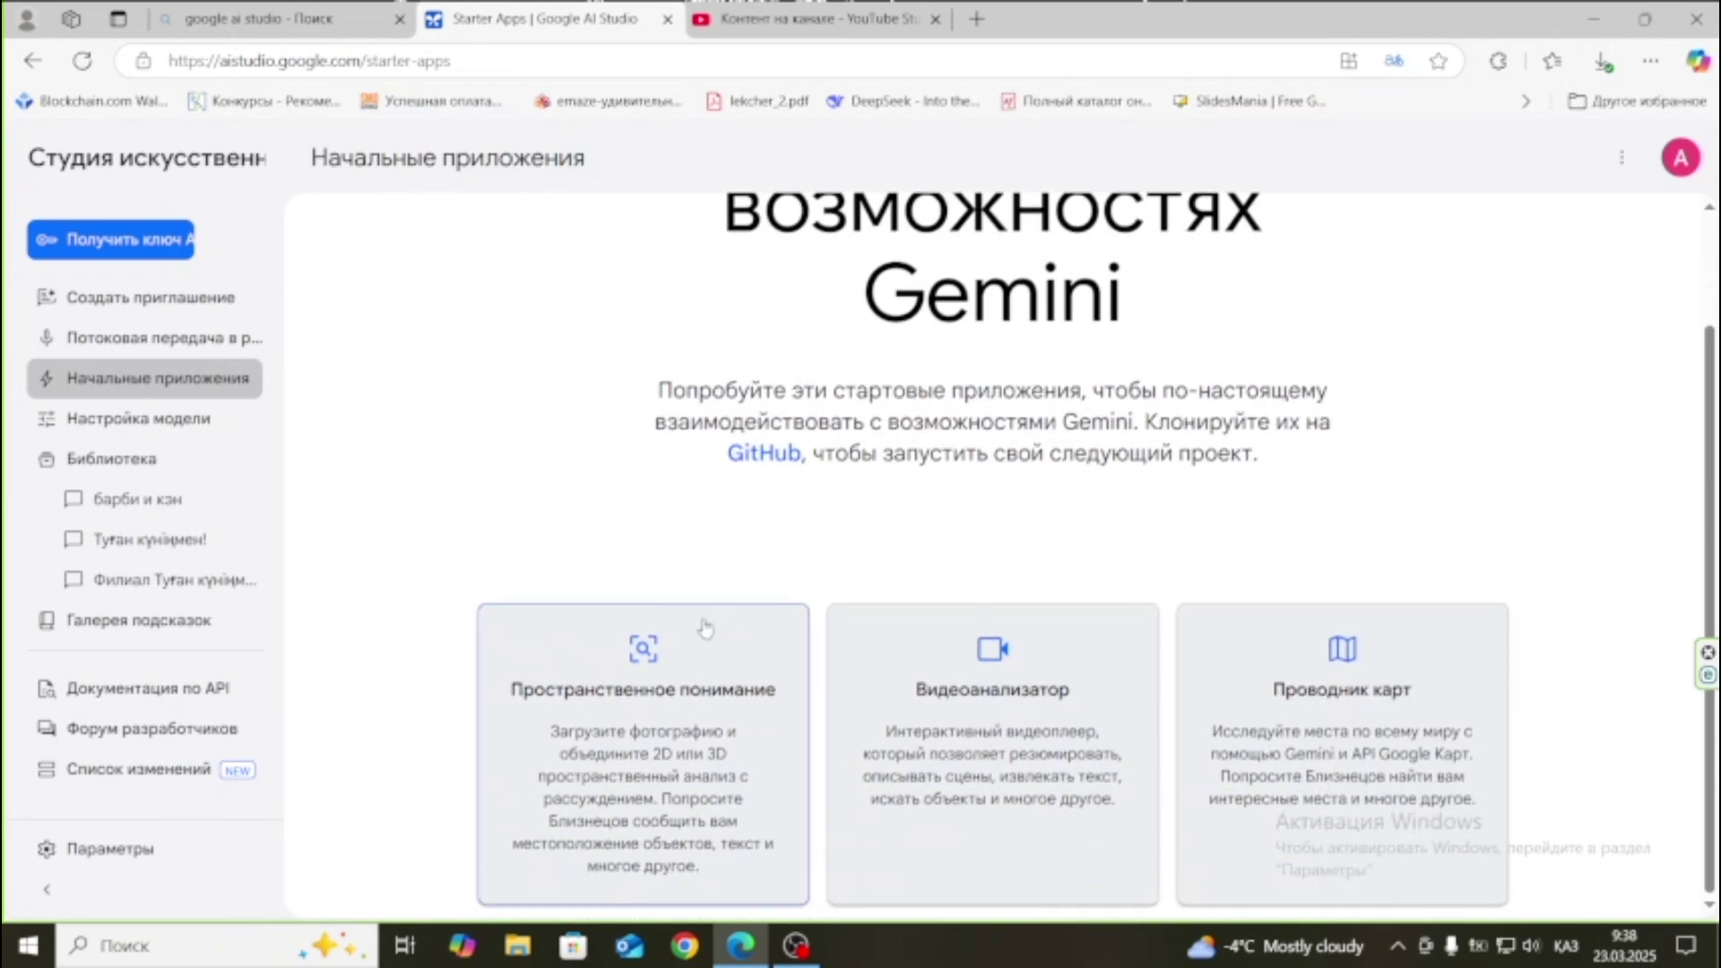
Open the Spatial Understanding starter app, detect items with 2D bounding boxes in the sample pastry shop photo, and review the response.
left_click(651, 749)
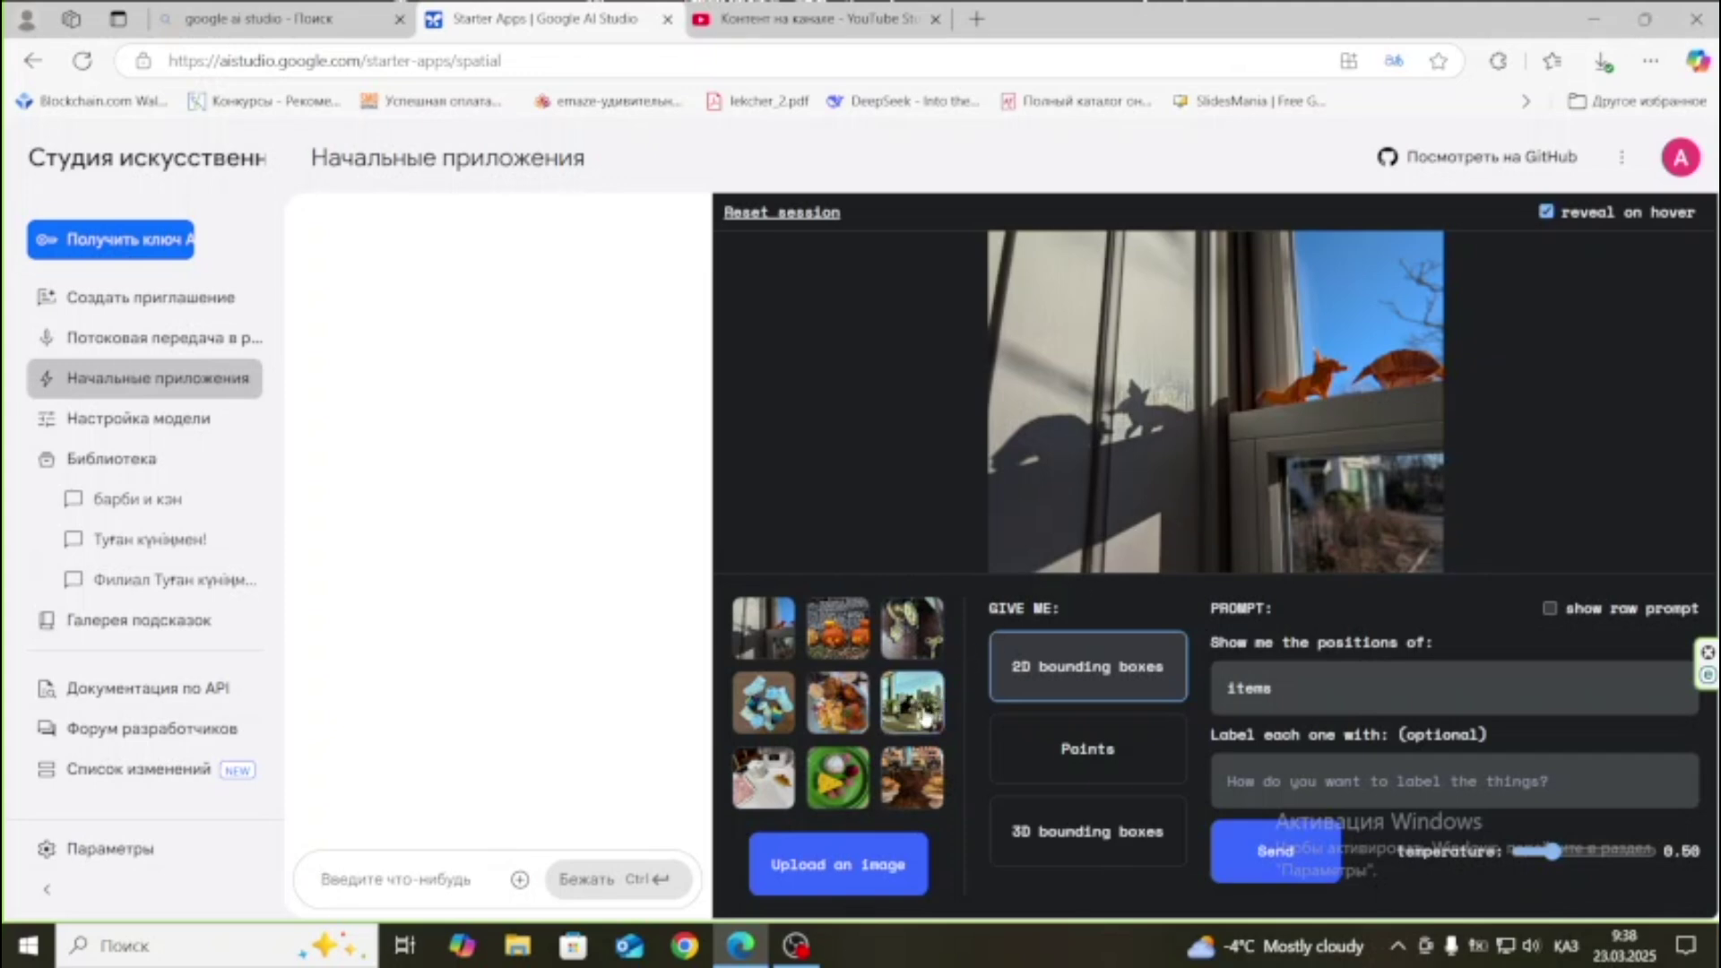
left_click(914, 786)
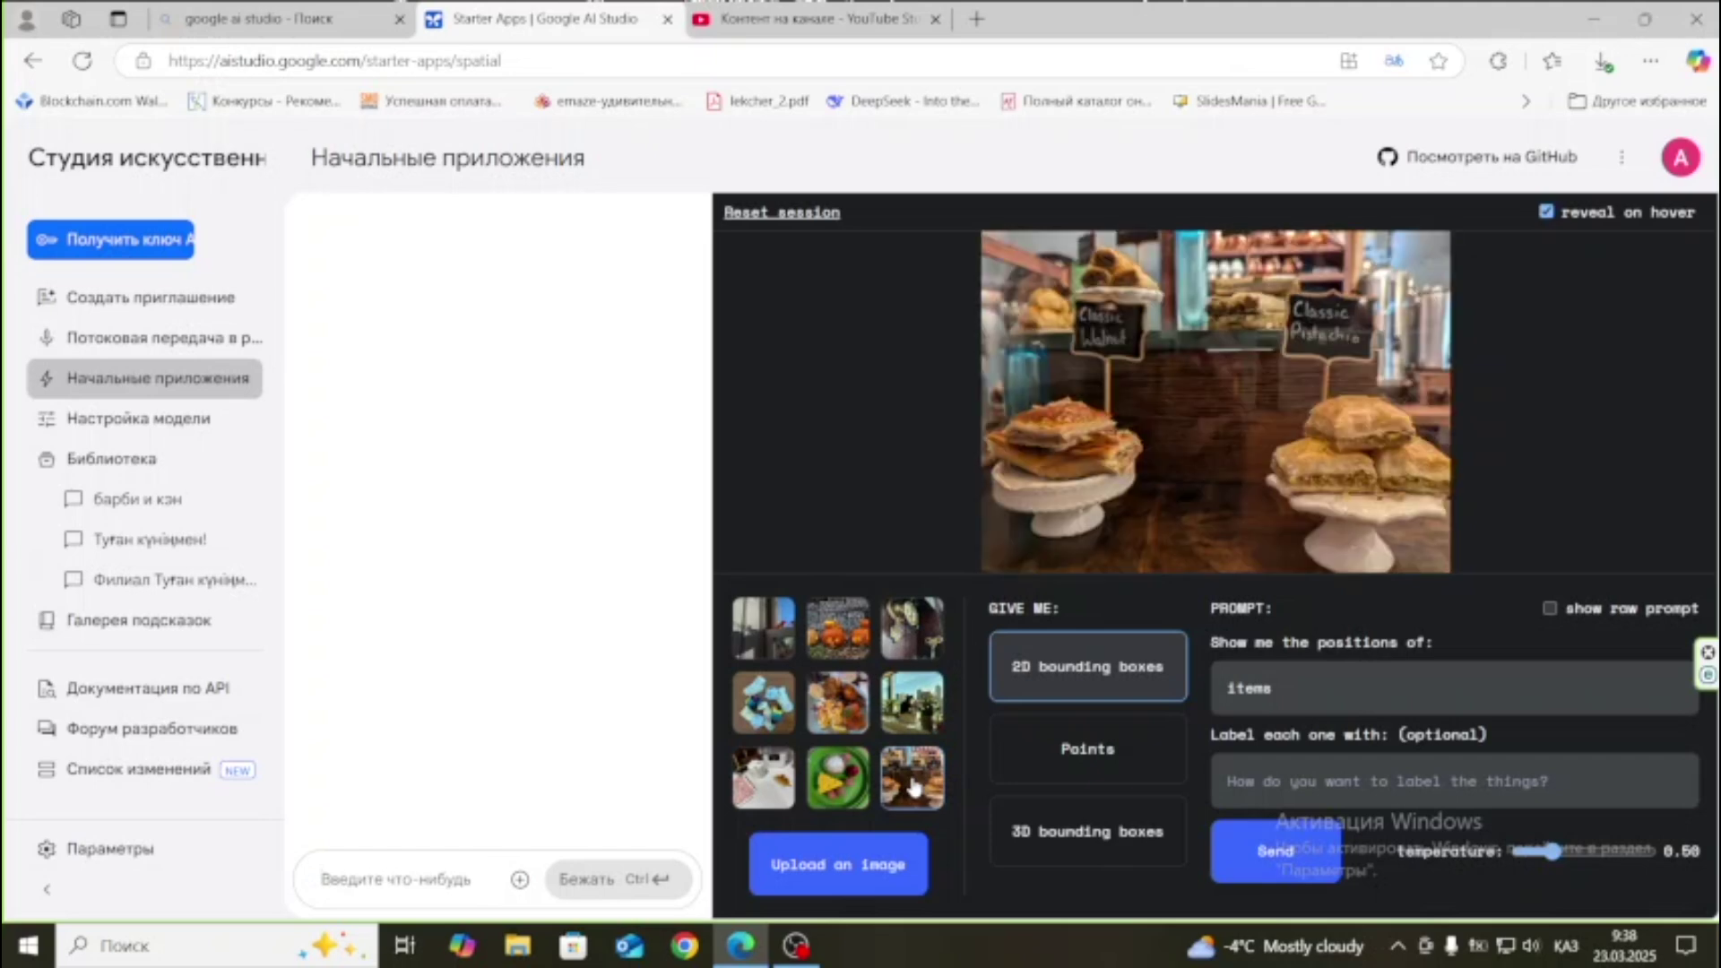
left_click(1273, 853)
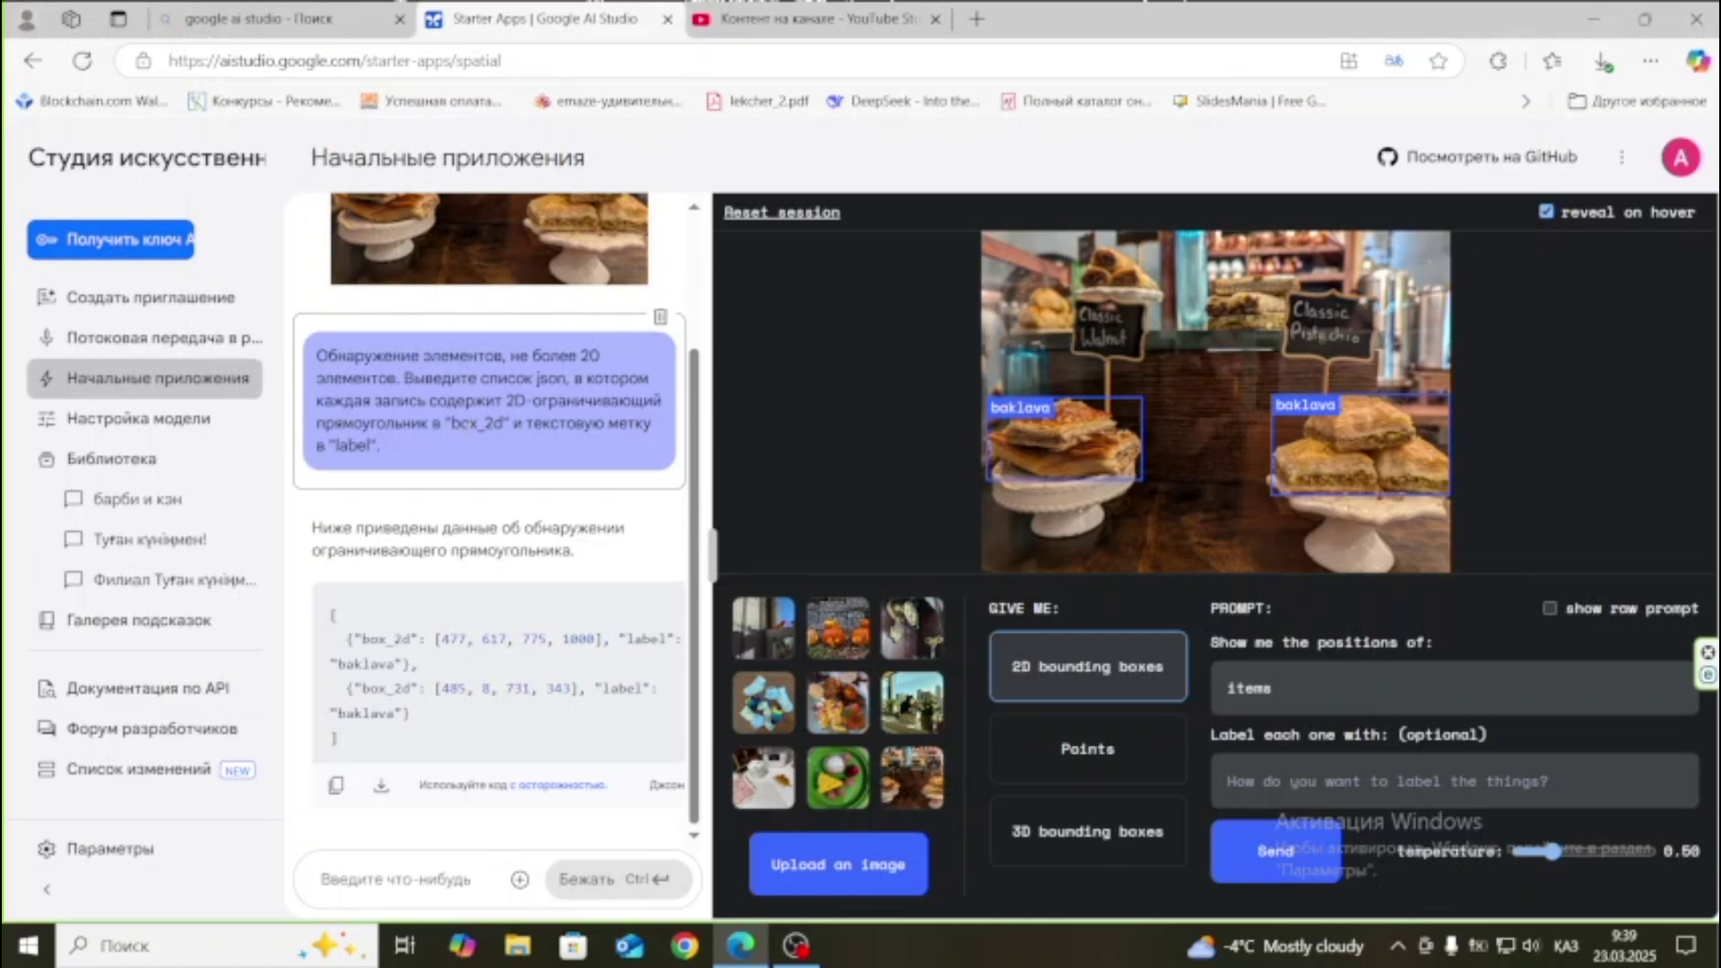
scroll(463, 388, "up", 2)
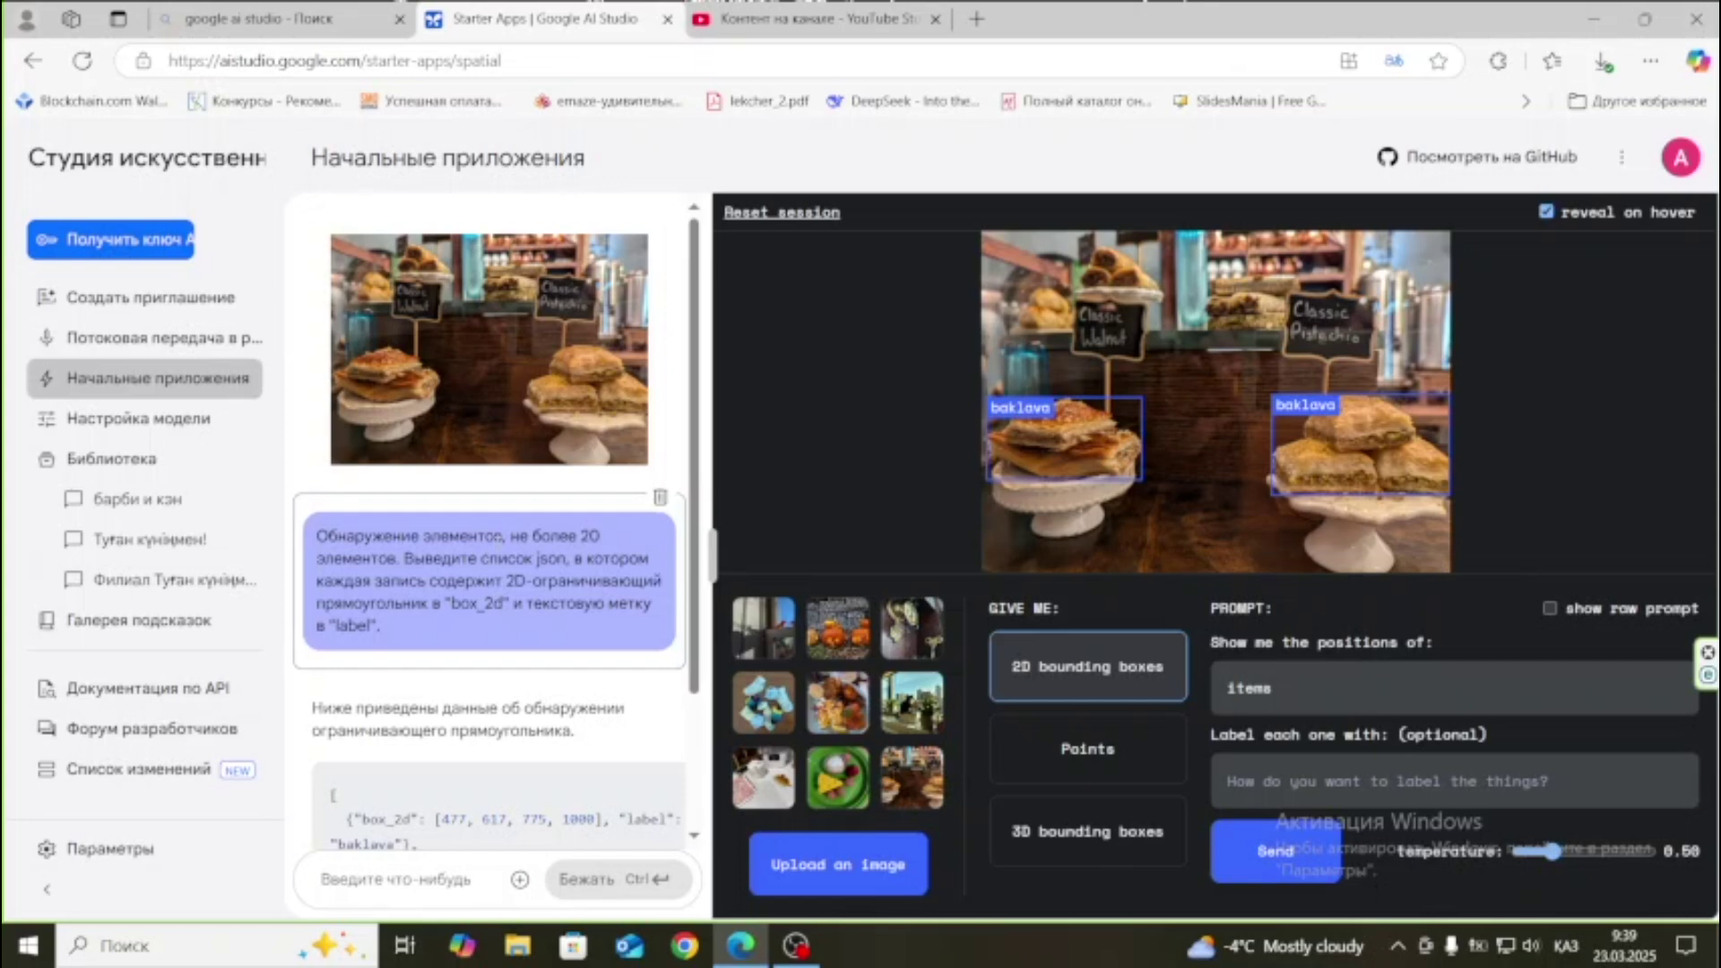
Review the JSON box coordinates returned for the pastry photo, and open the real-time streaming page to see its conversation options.
scroll(498, 544, "down", 2)
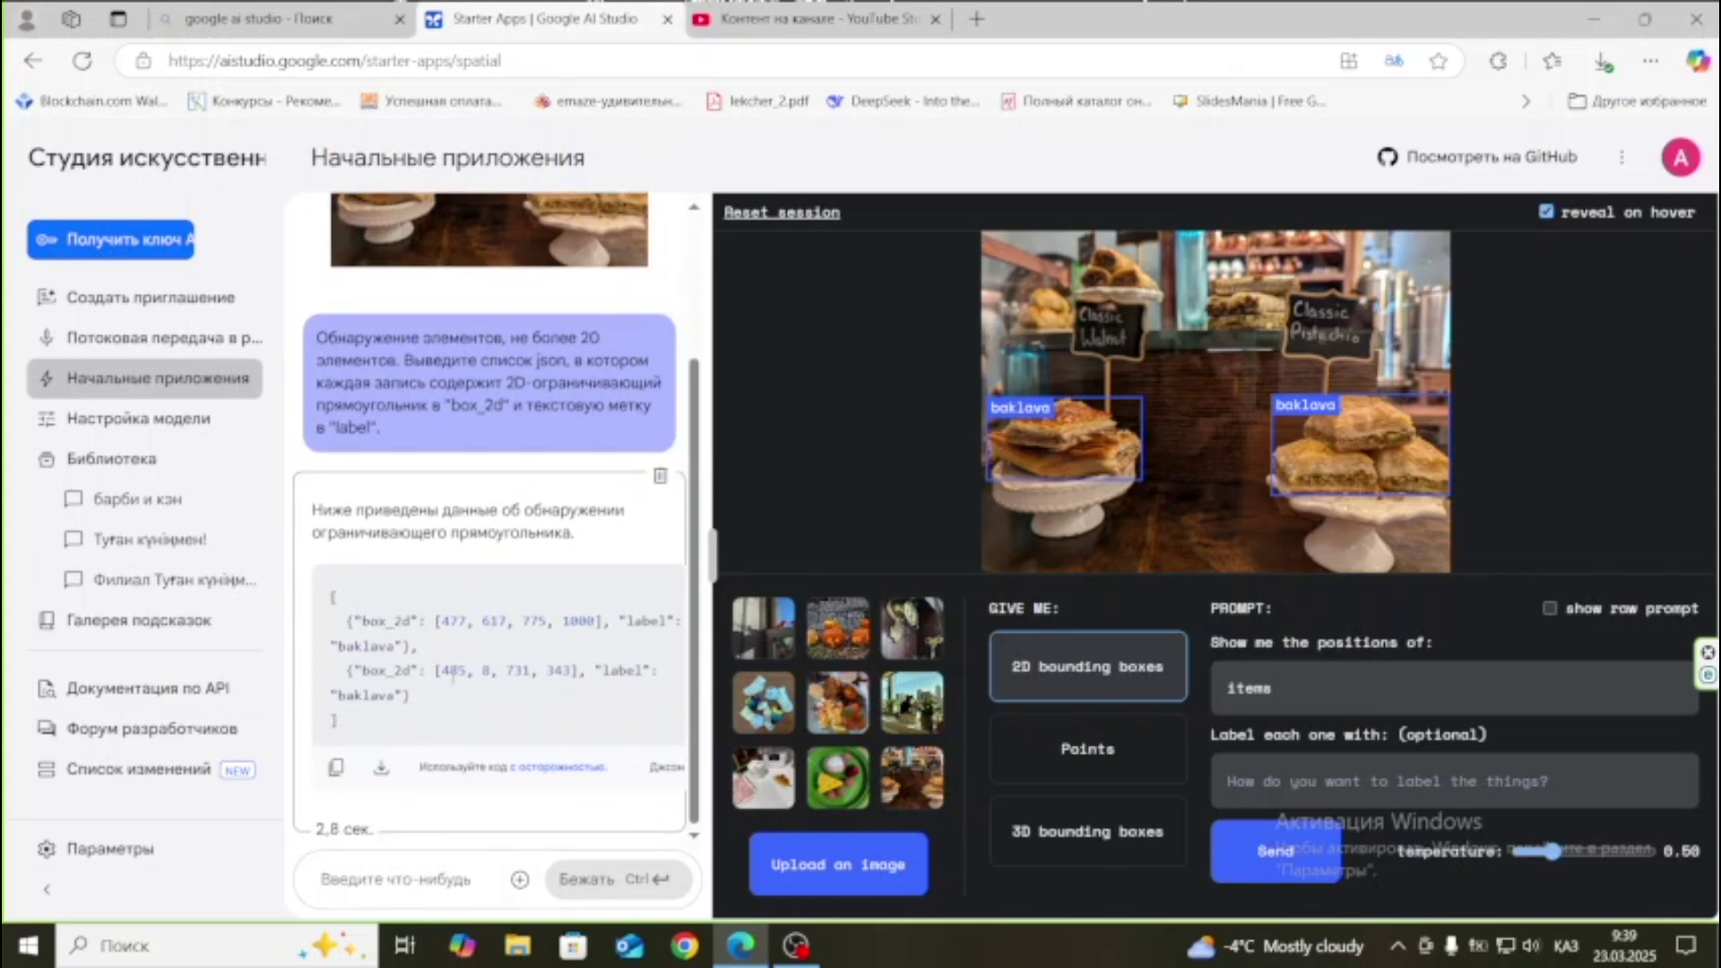
scroll(366, 492, "up", 2)
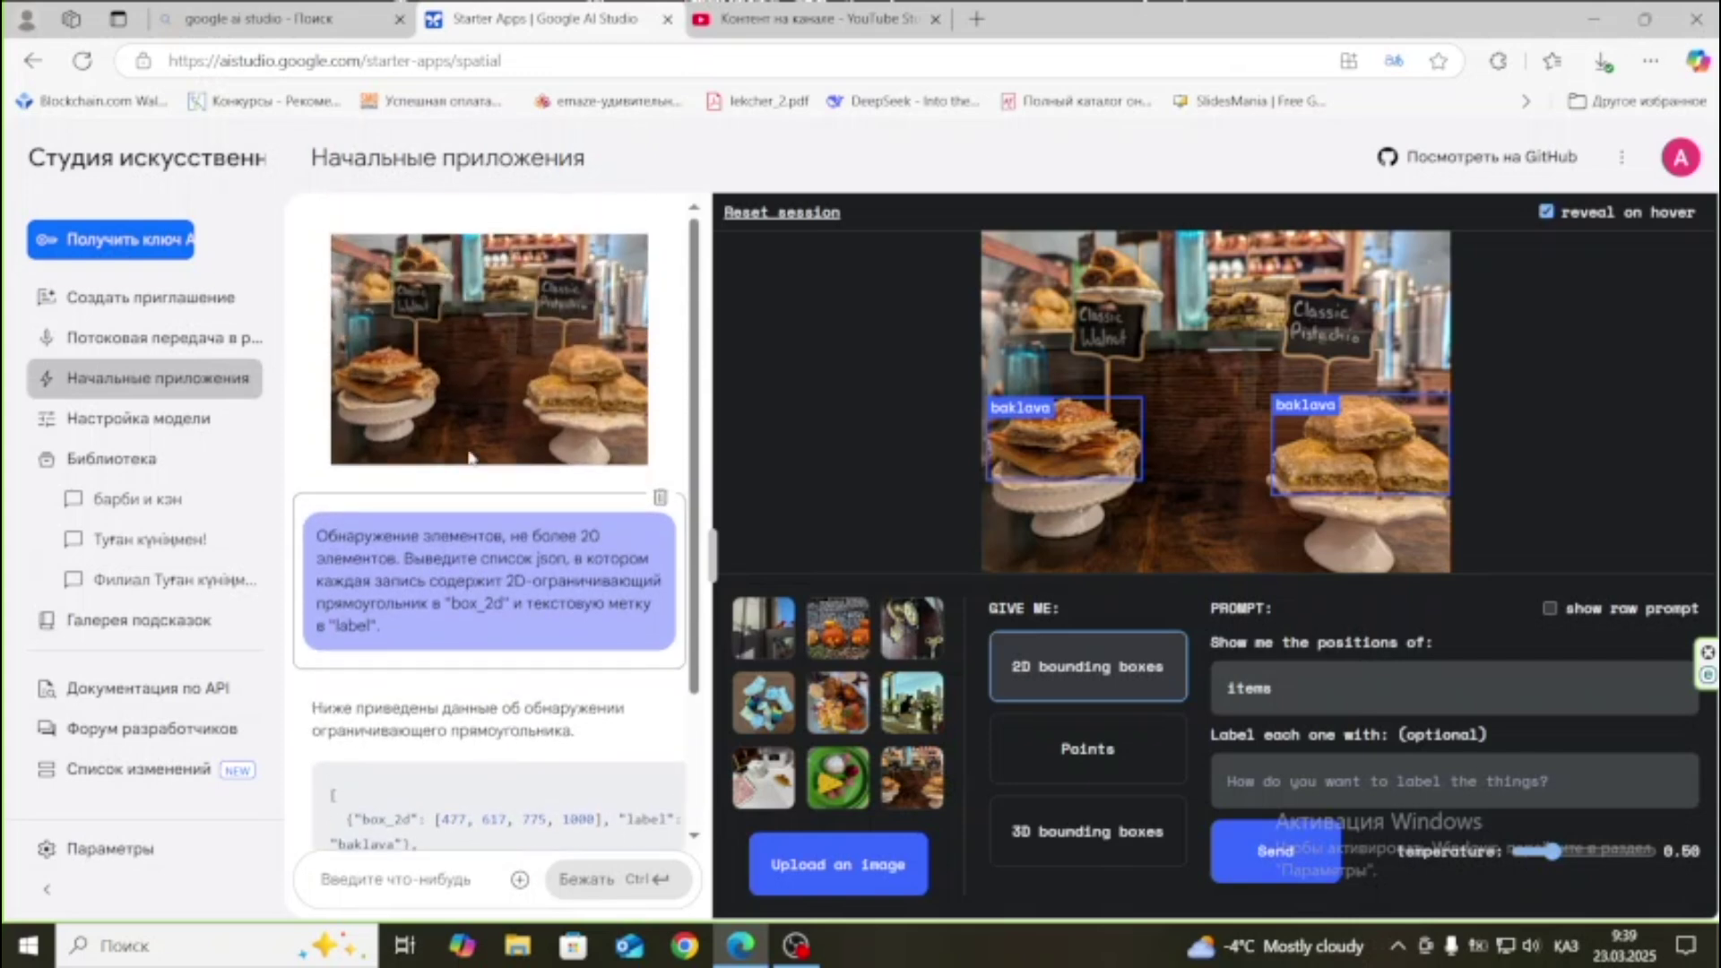
left_click(140, 345)
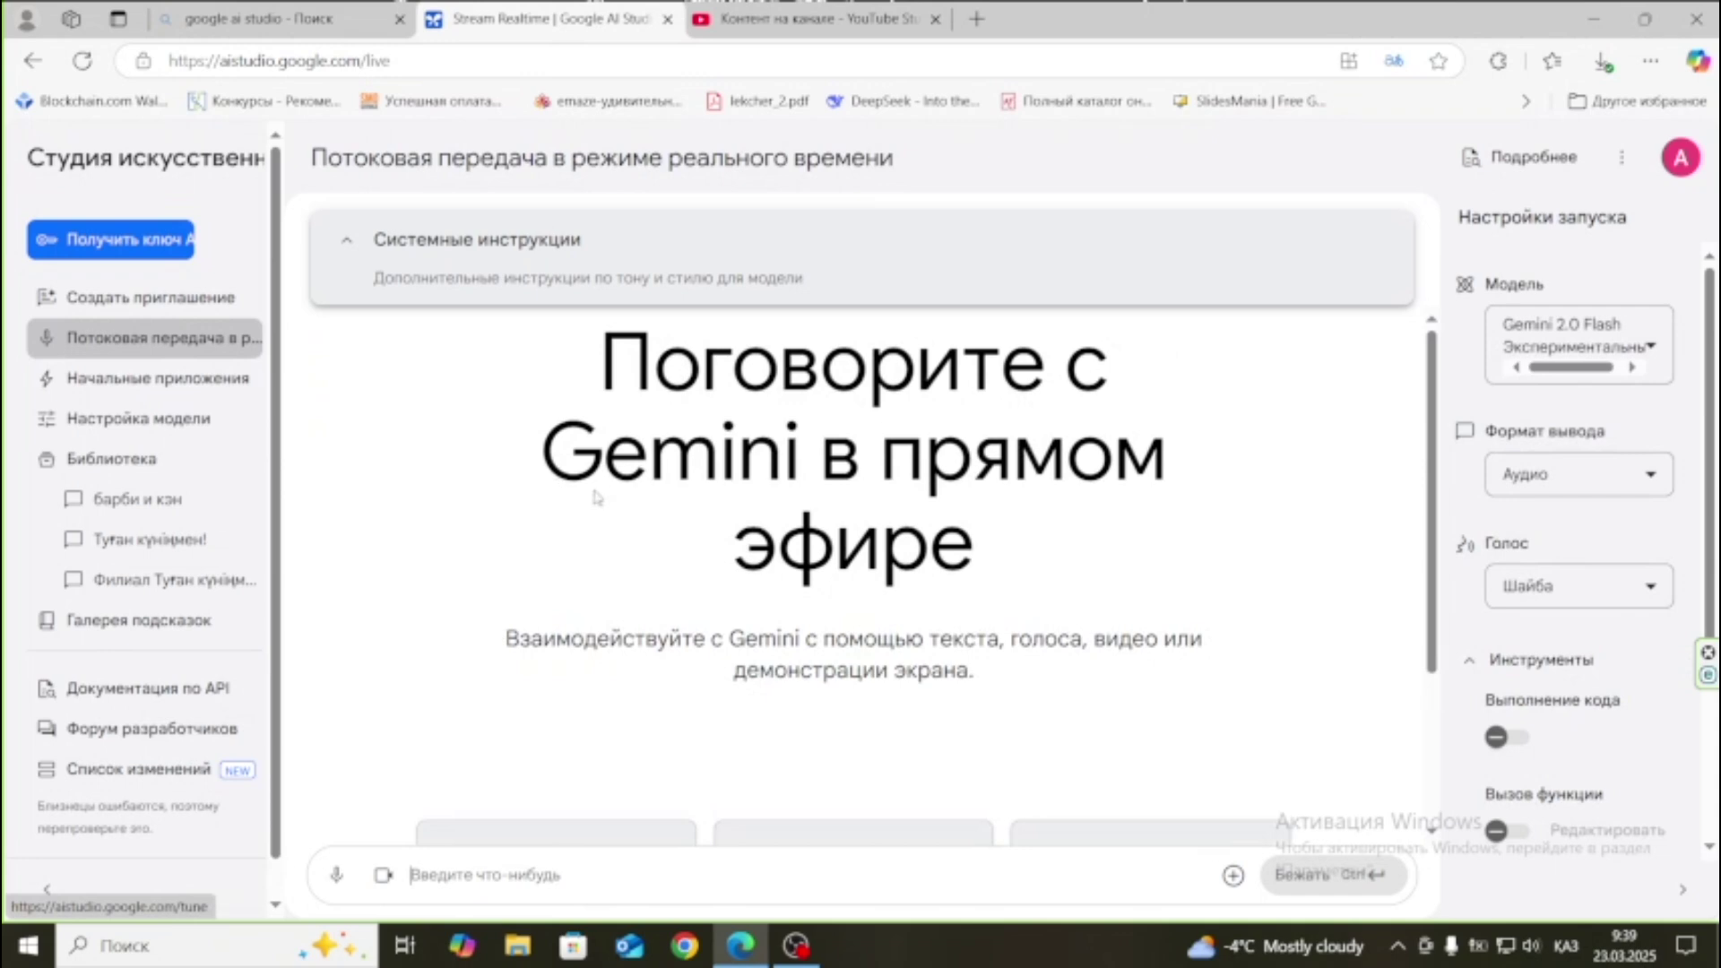
scroll(677, 513, "down", 3)
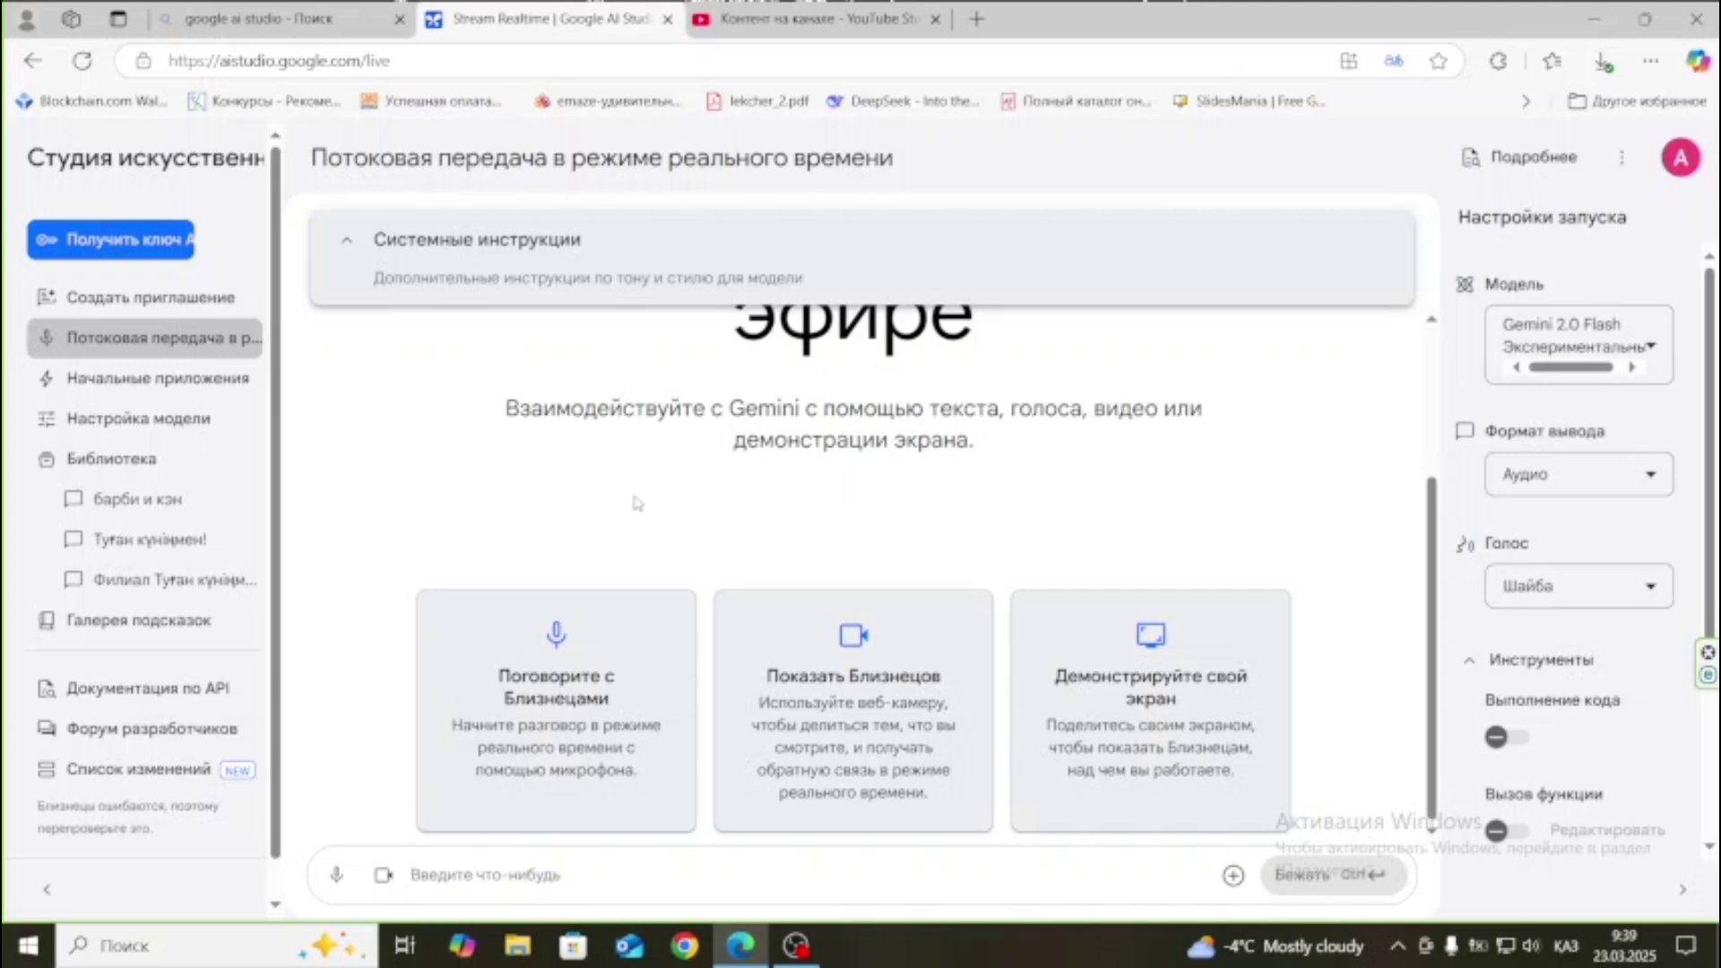
View the entire-screen, window and browser-tab choices for sharing the screen with Gemini, and cancel the sharing request.
left_click(1139, 712)
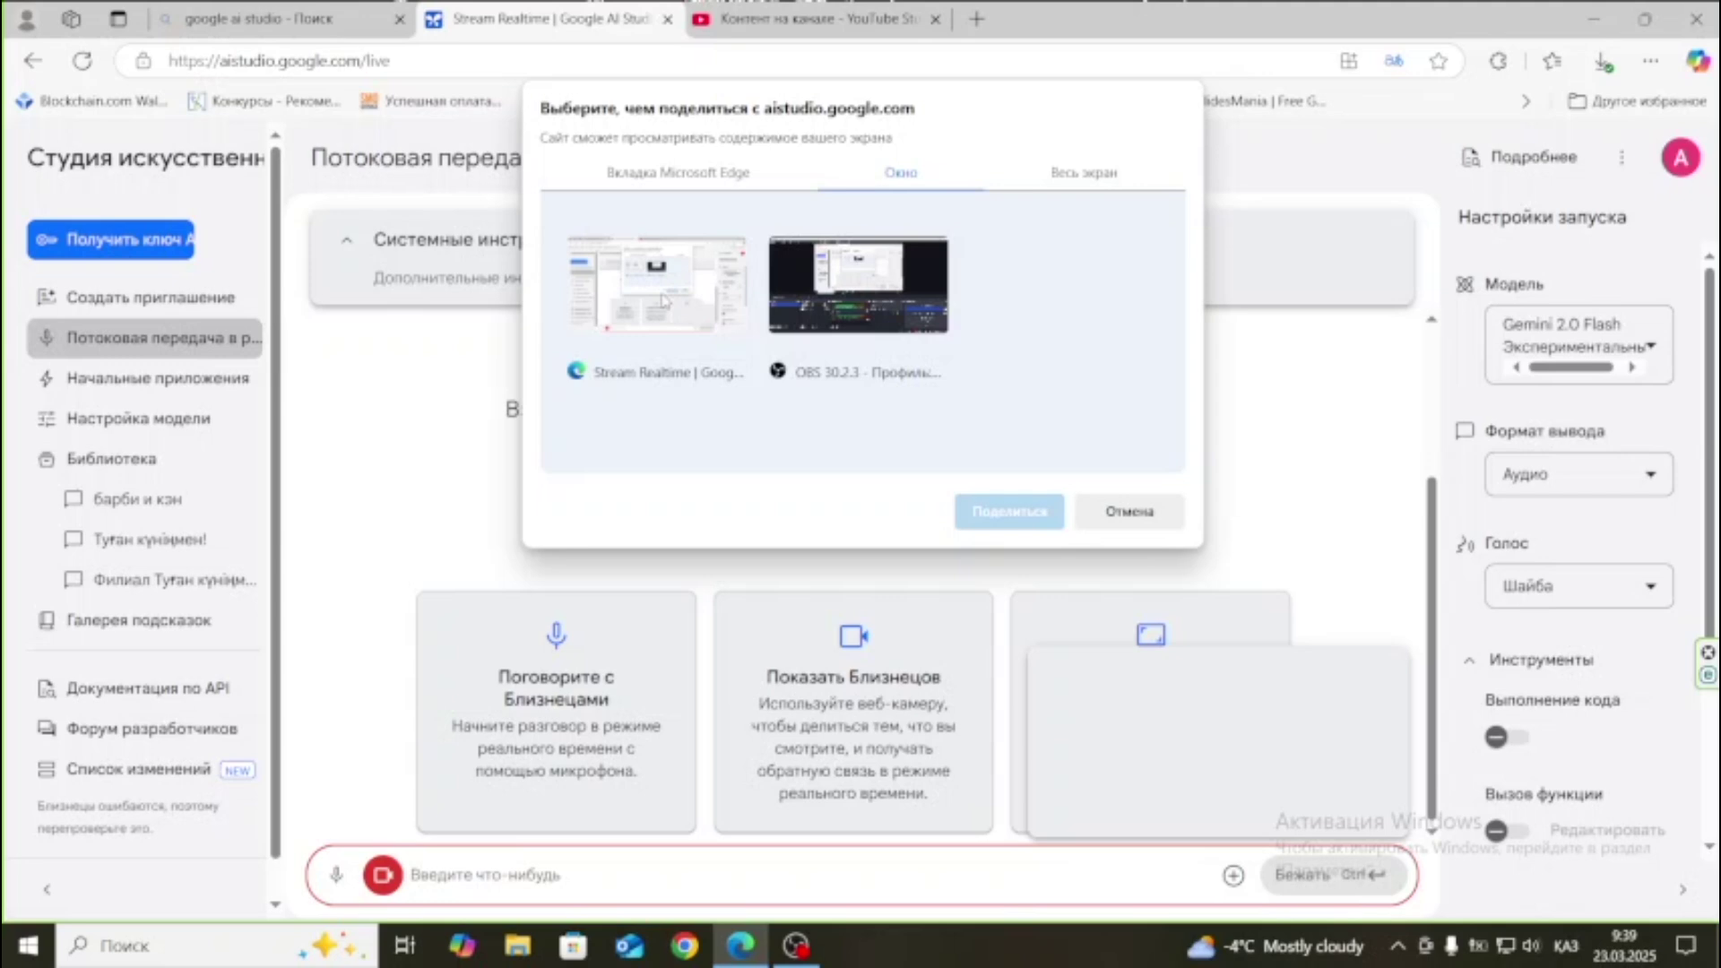
left_click(1072, 175)
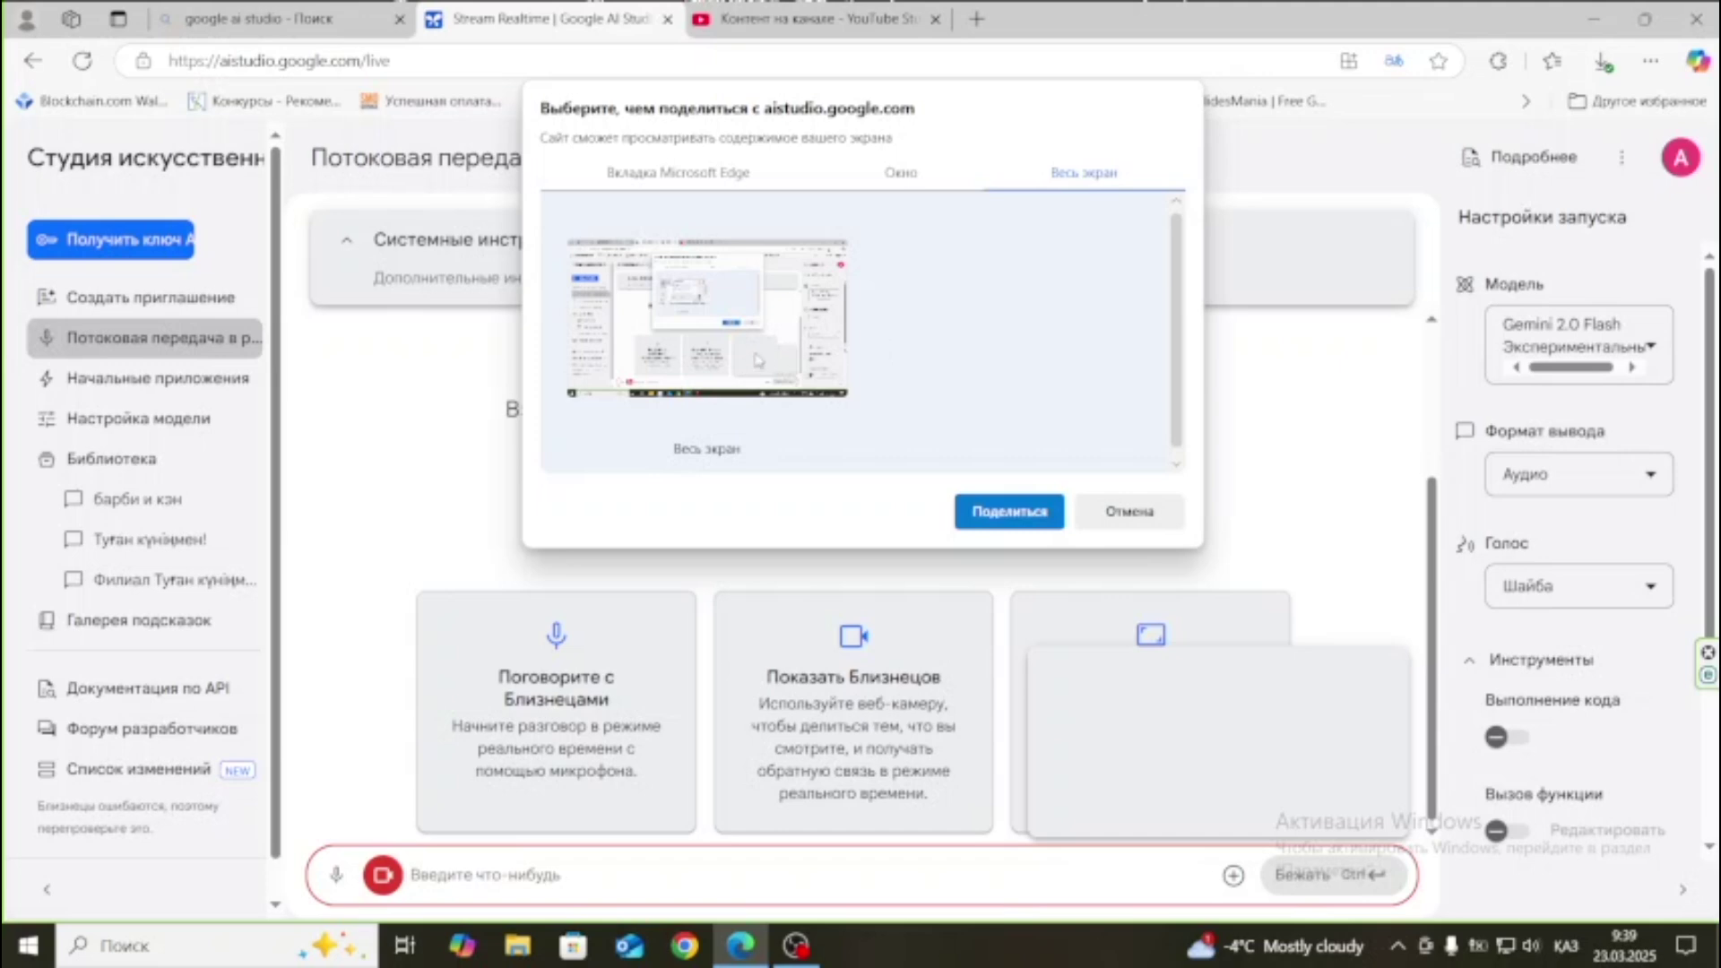
left_click(900, 184)
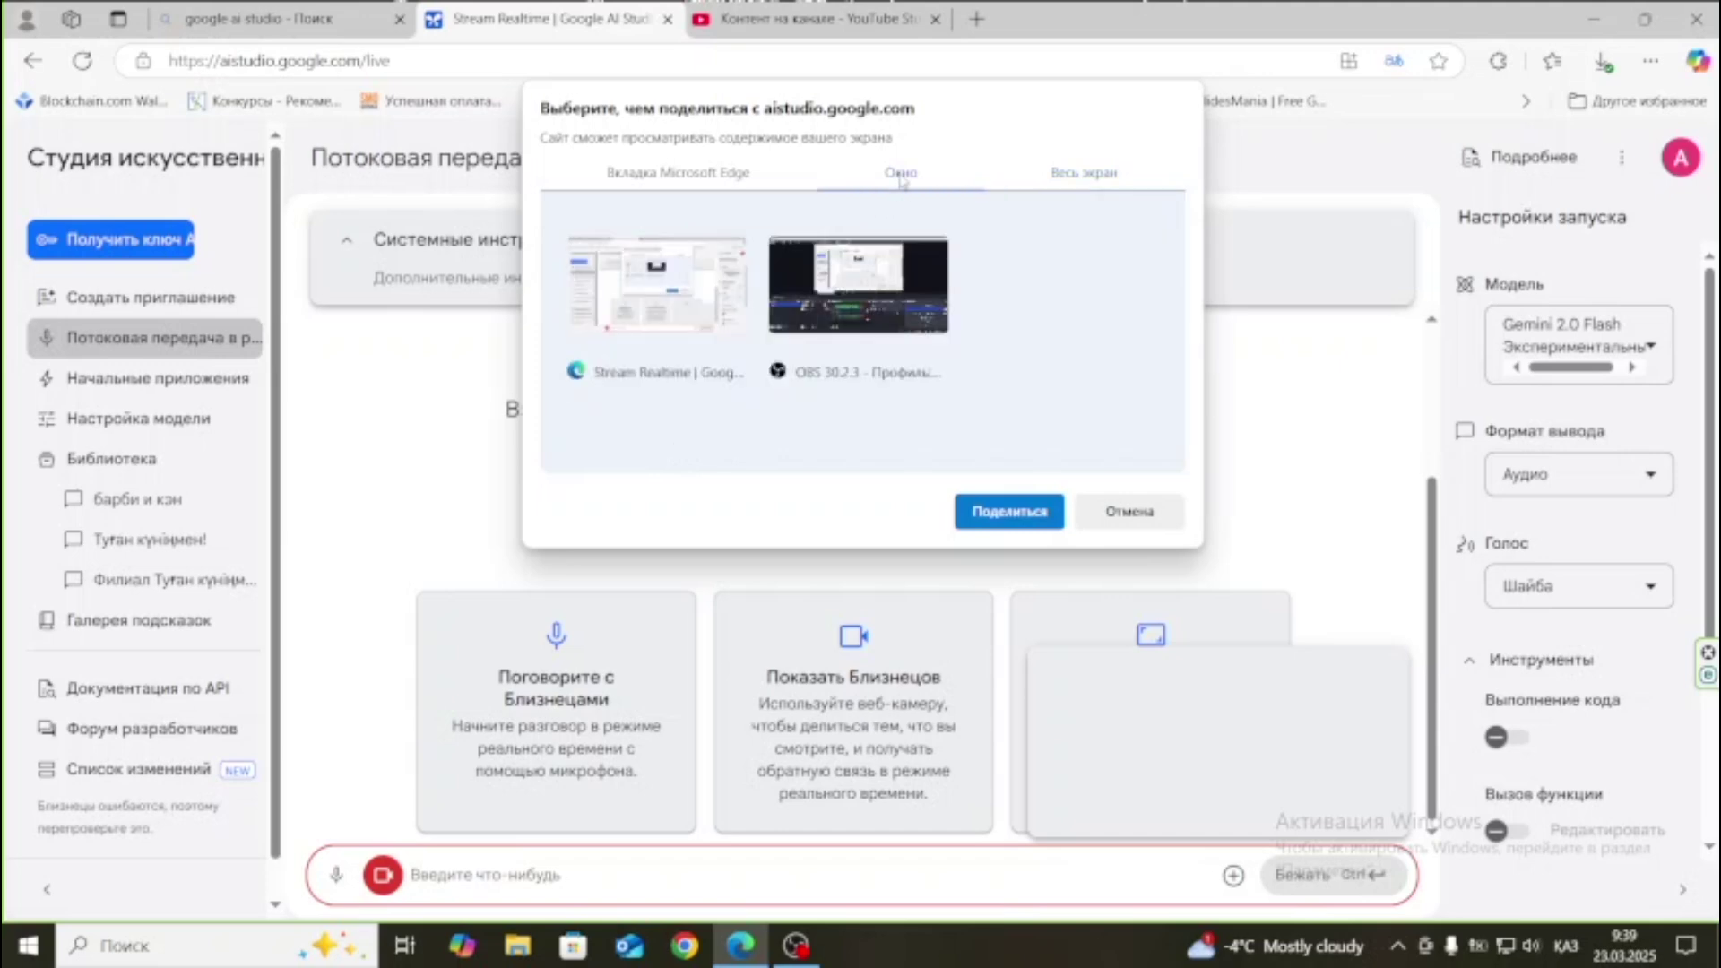
left_click(696, 176)
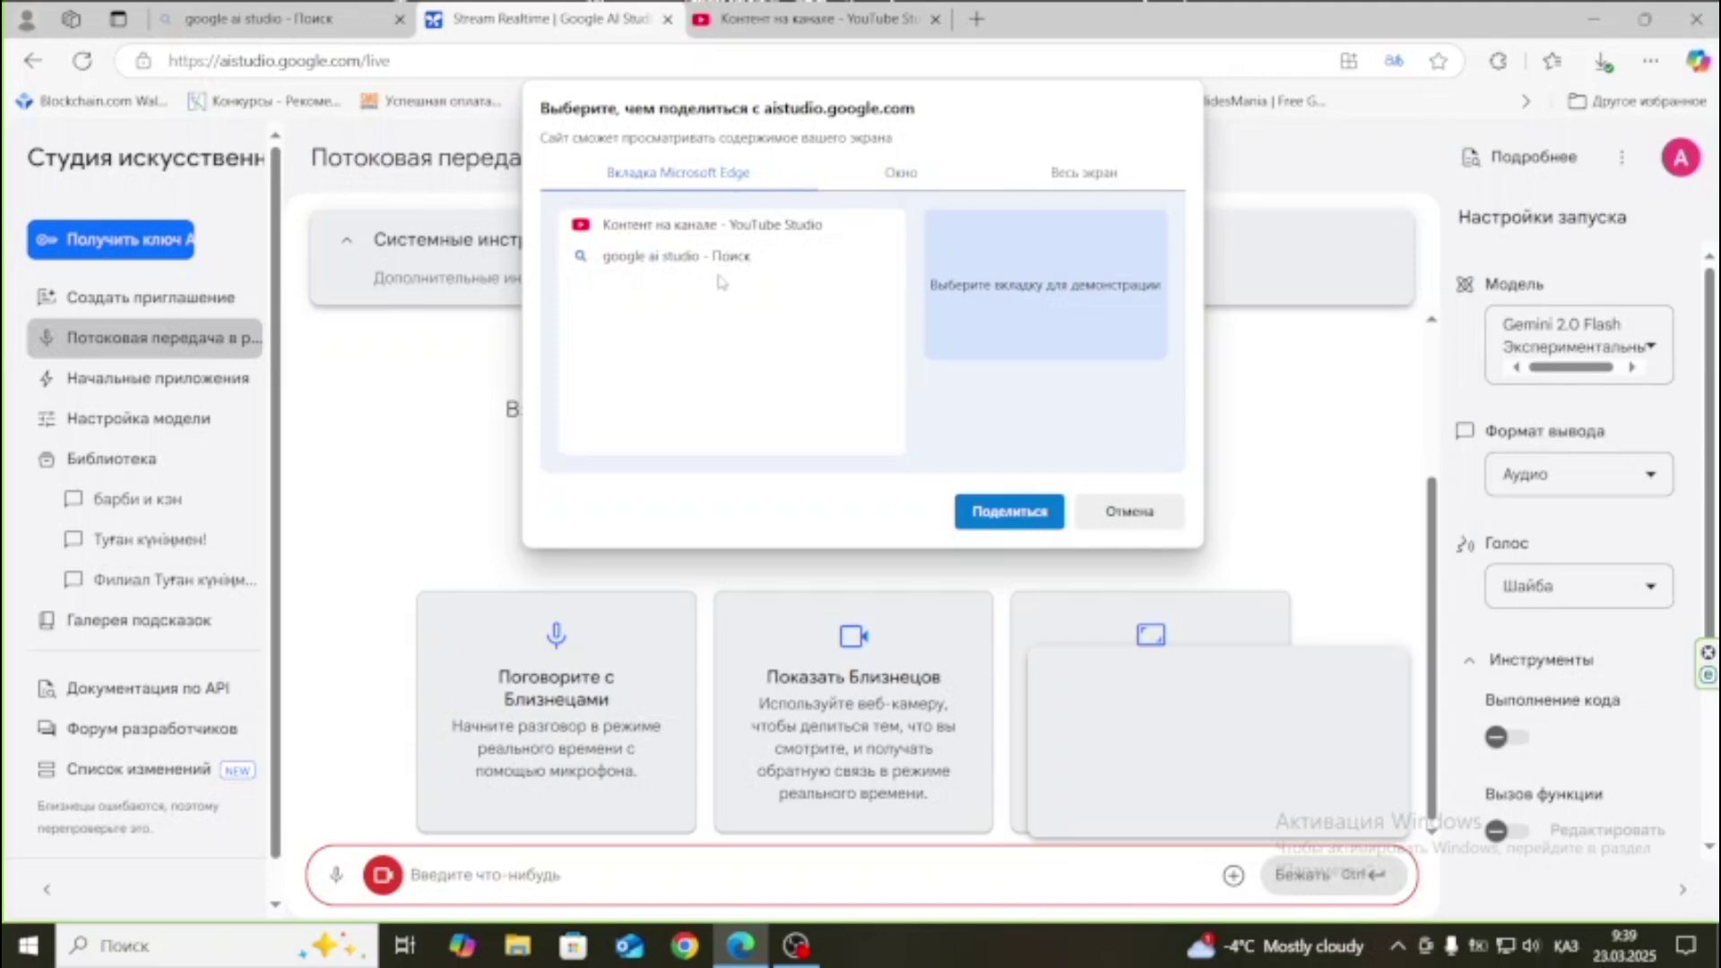
left_click(1128, 515)
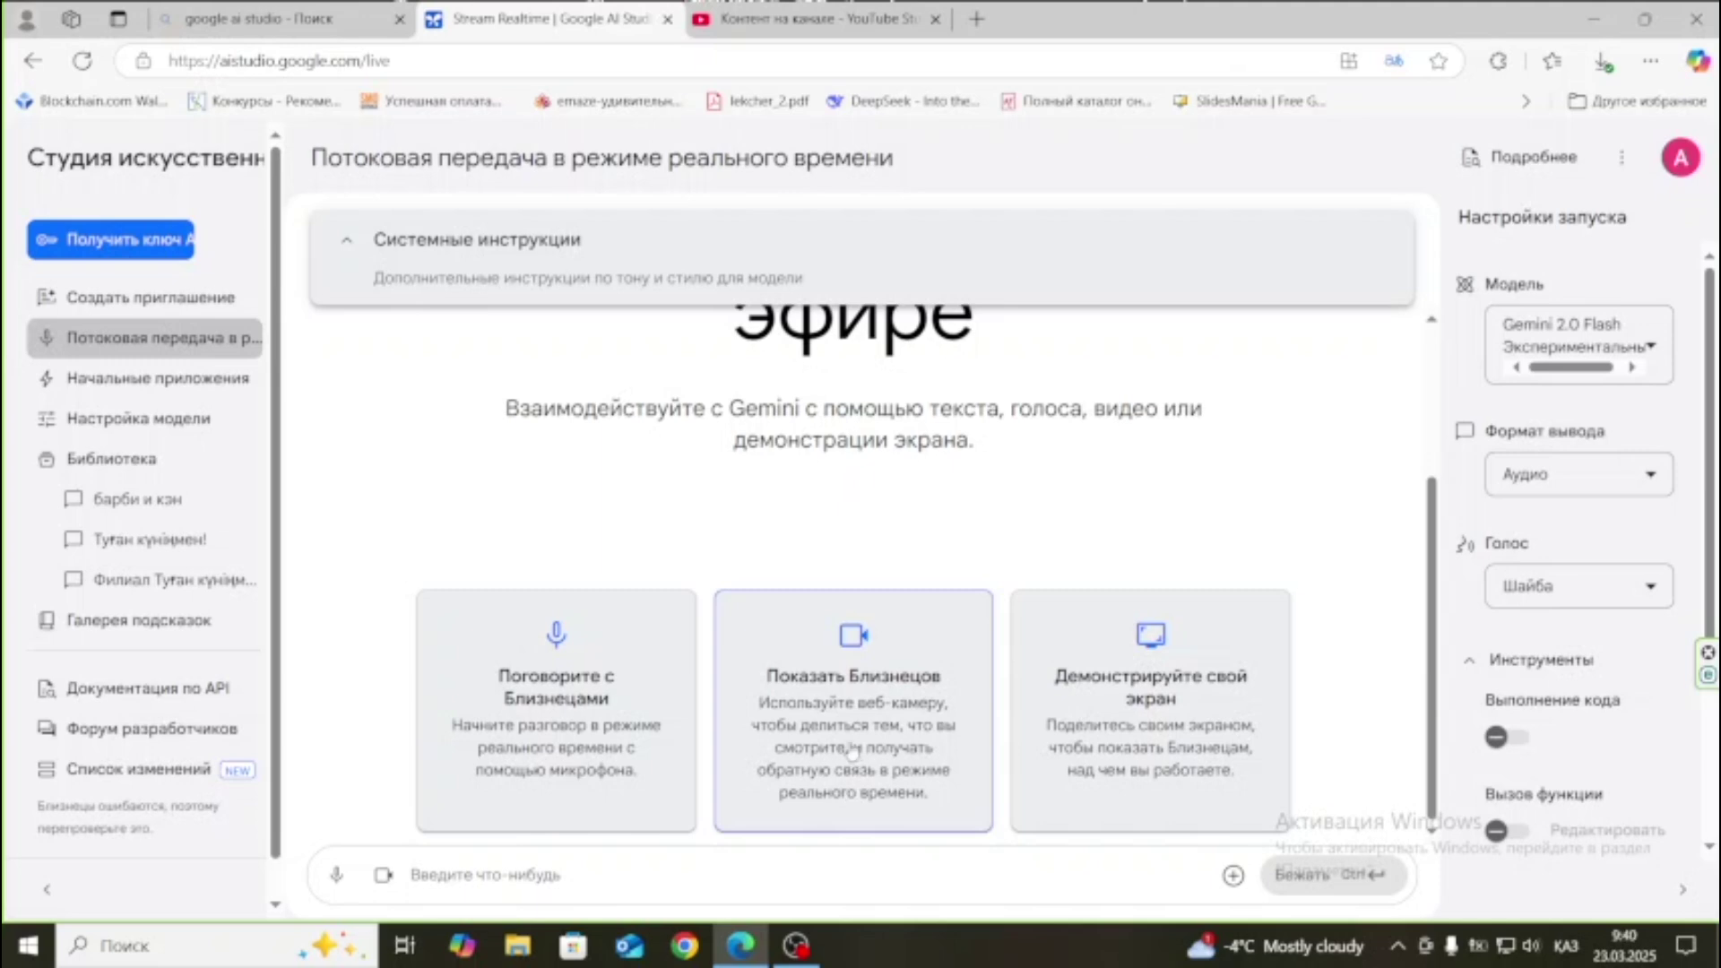
Try to start a live webcam conversation with Gemini, and reset the session.
left_click(852, 751)
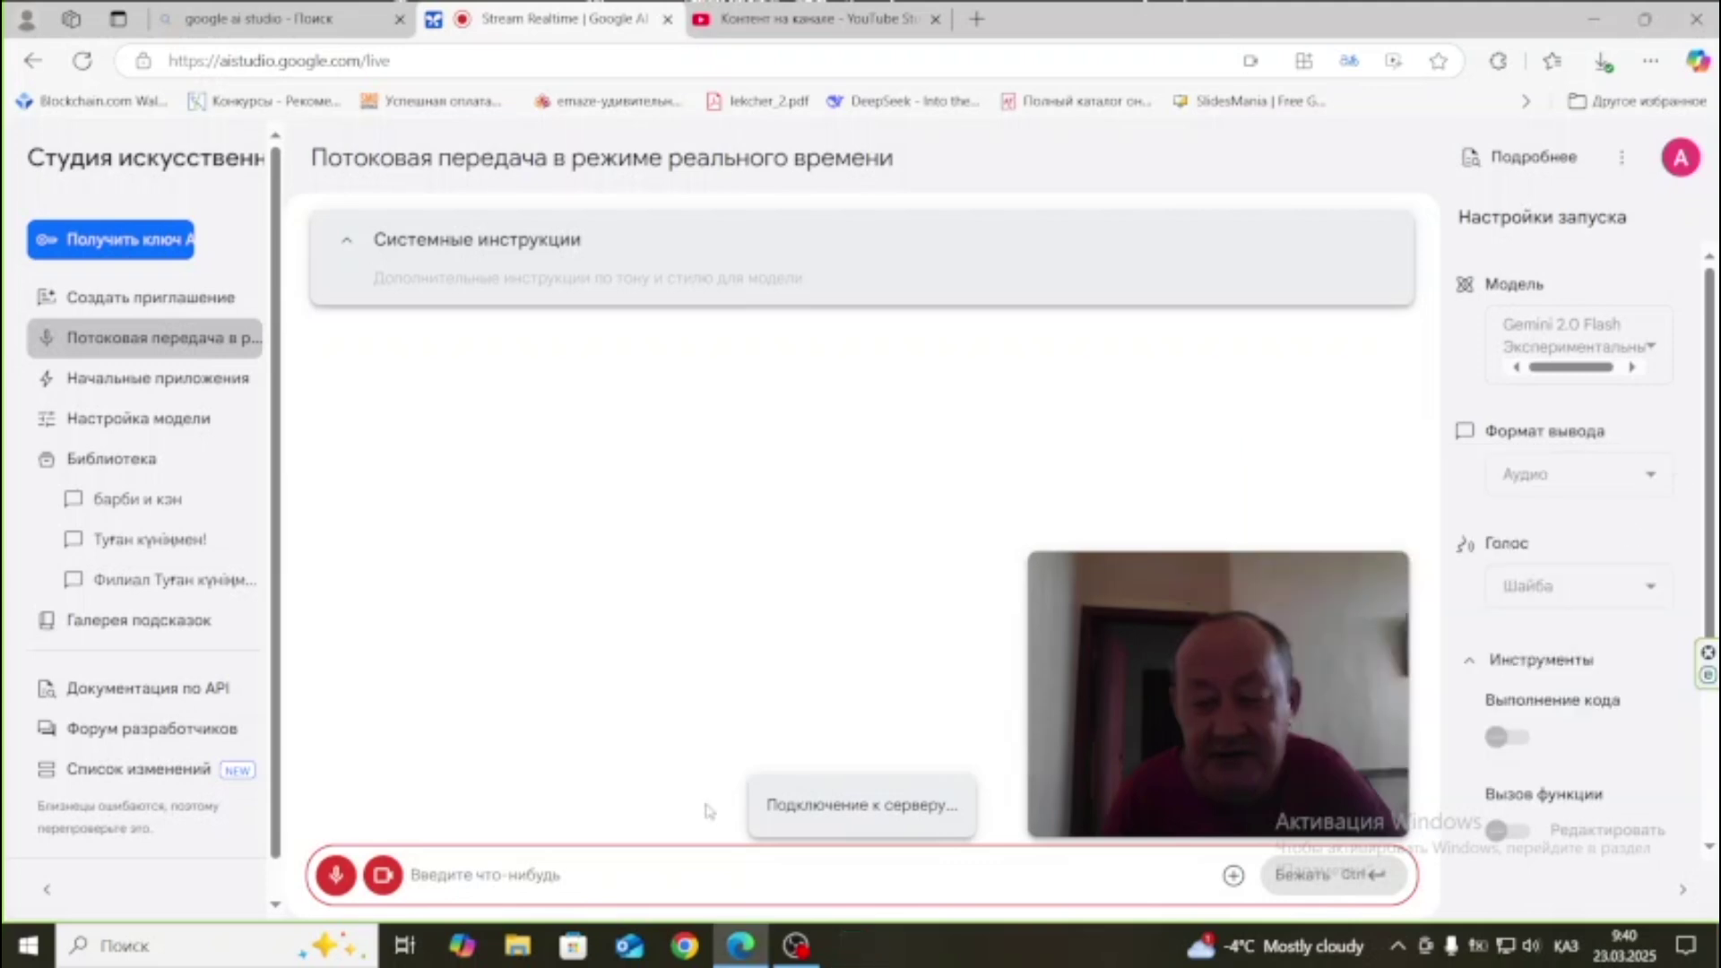
left_click(339, 877)
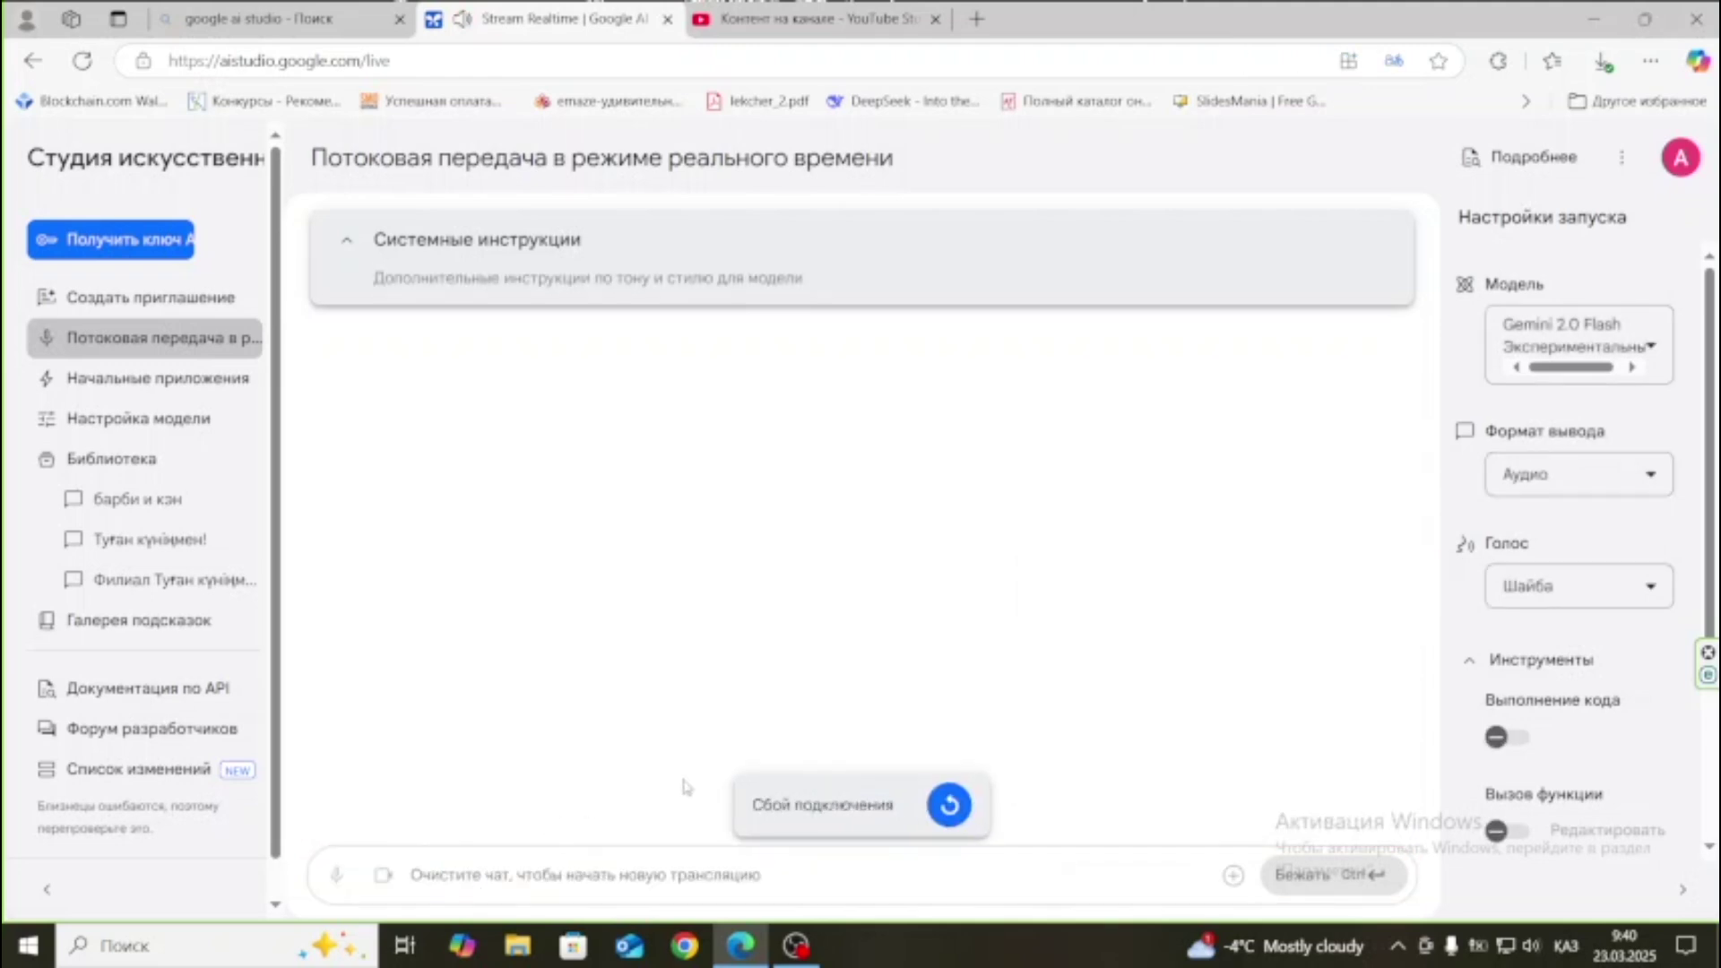
left_click(948, 811)
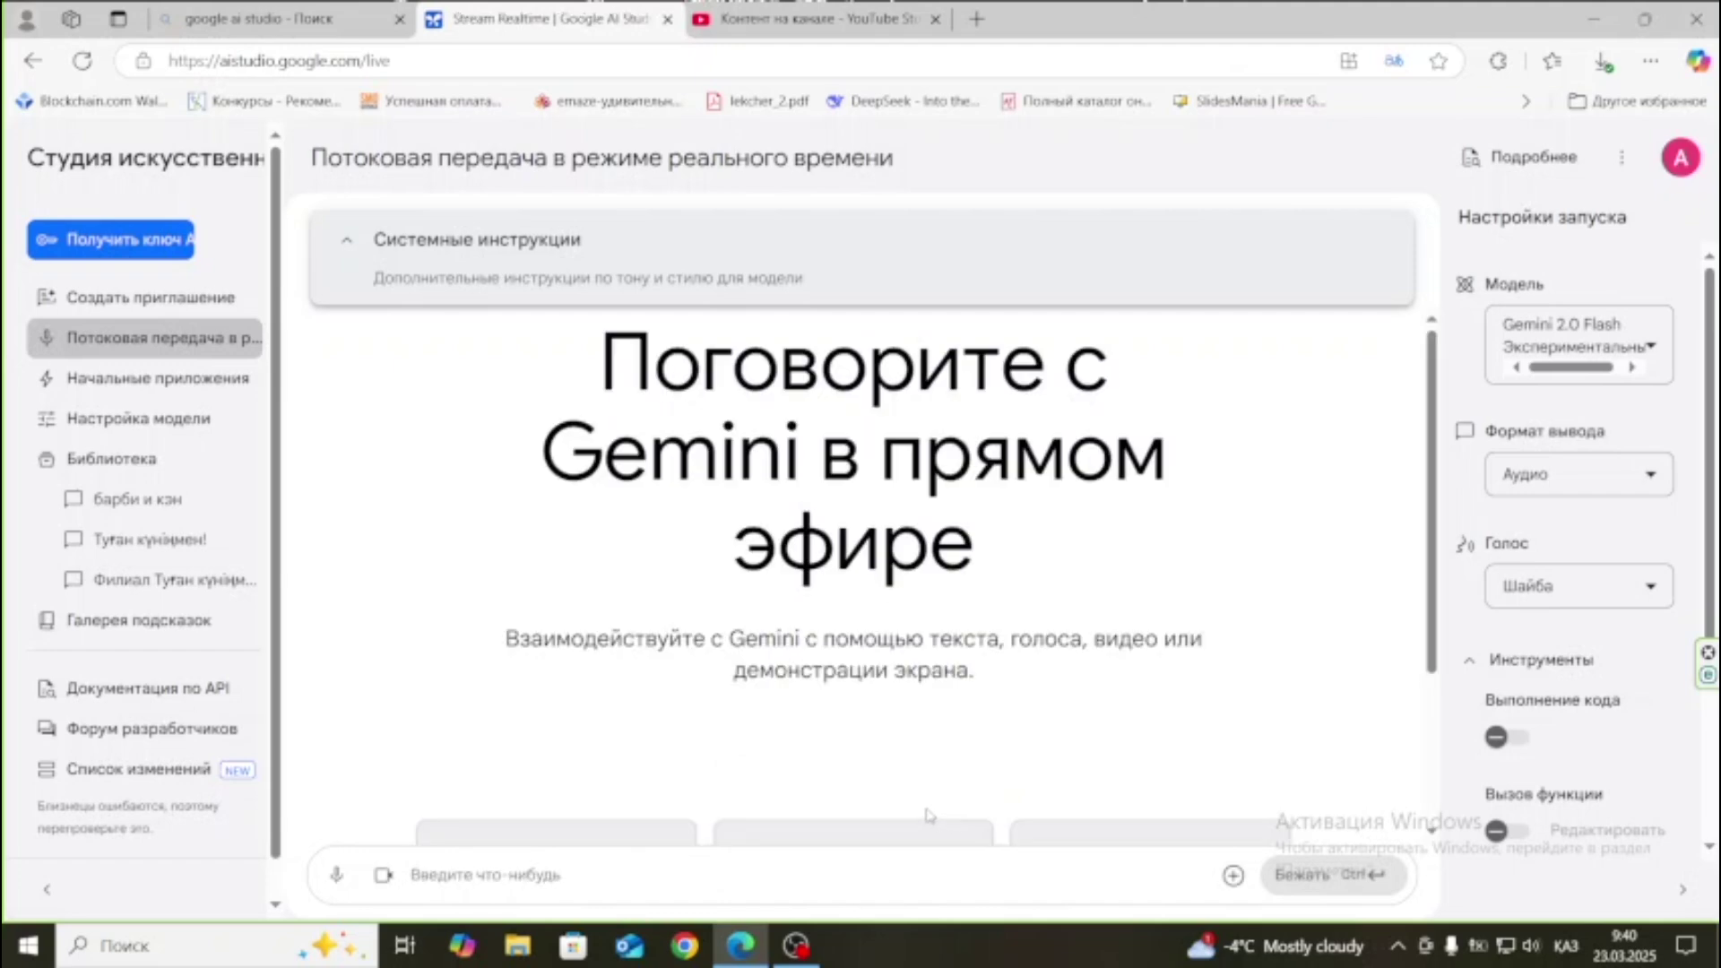
Start a webcam conversation with Gemini, turn the camera off, end the stream, and play back the recorded voice message.
scroll(807, 782, "down", 3)
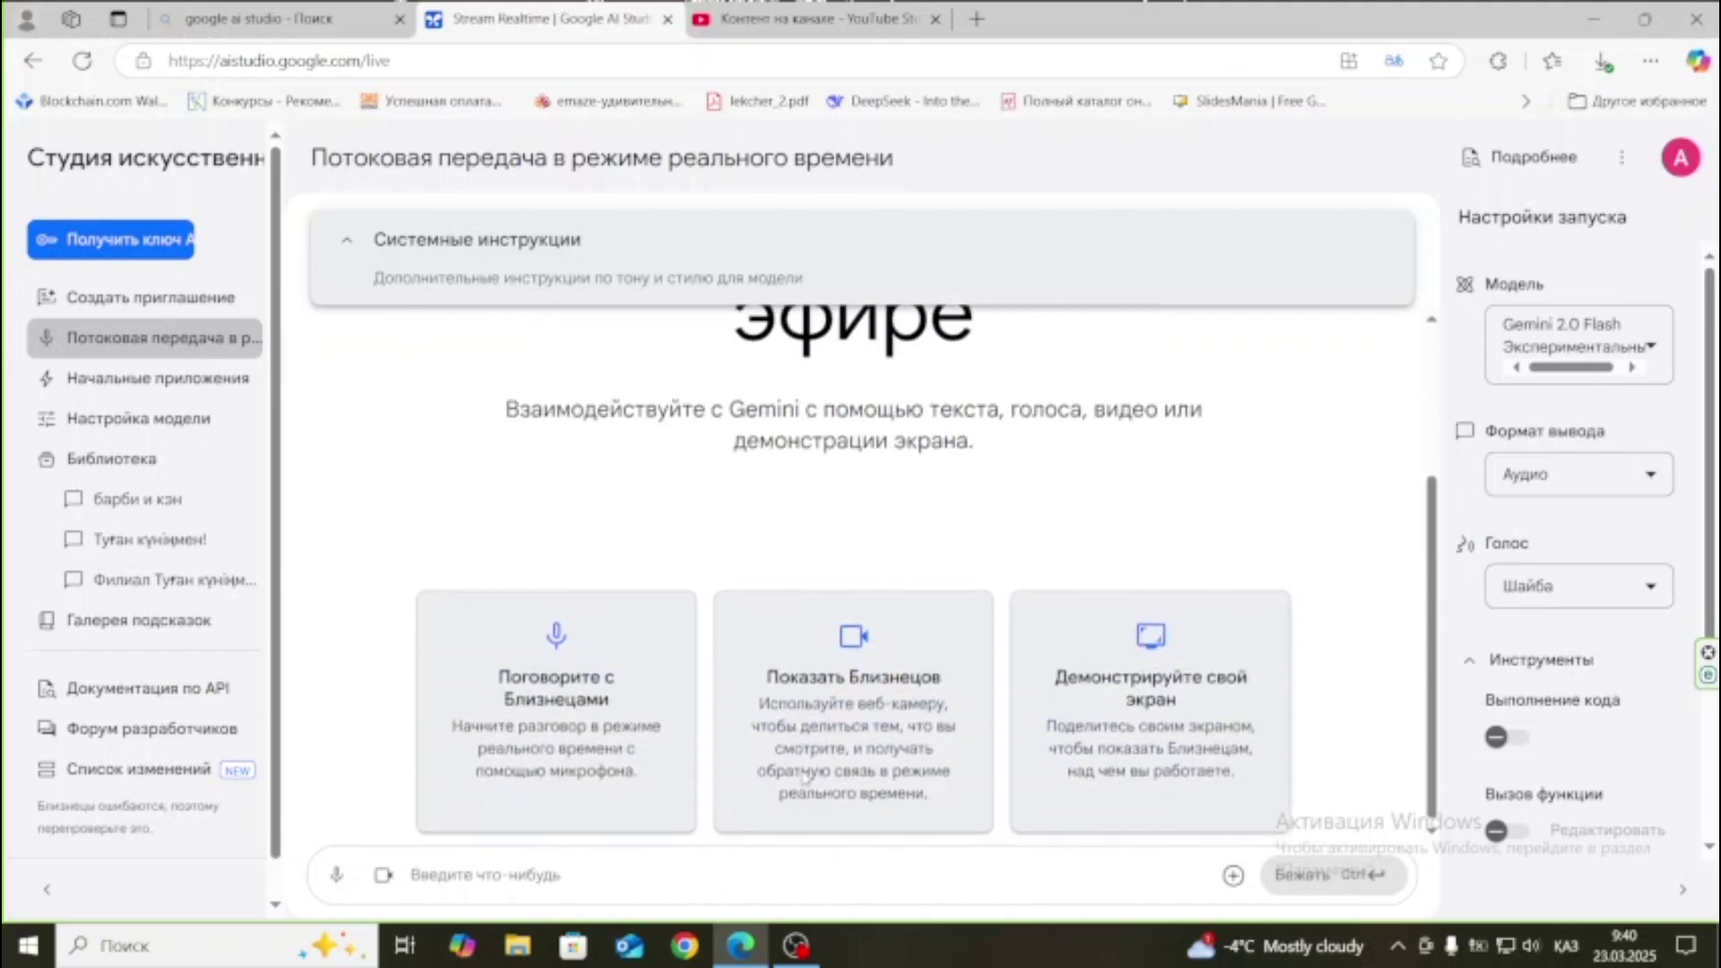
left_click(802, 771)
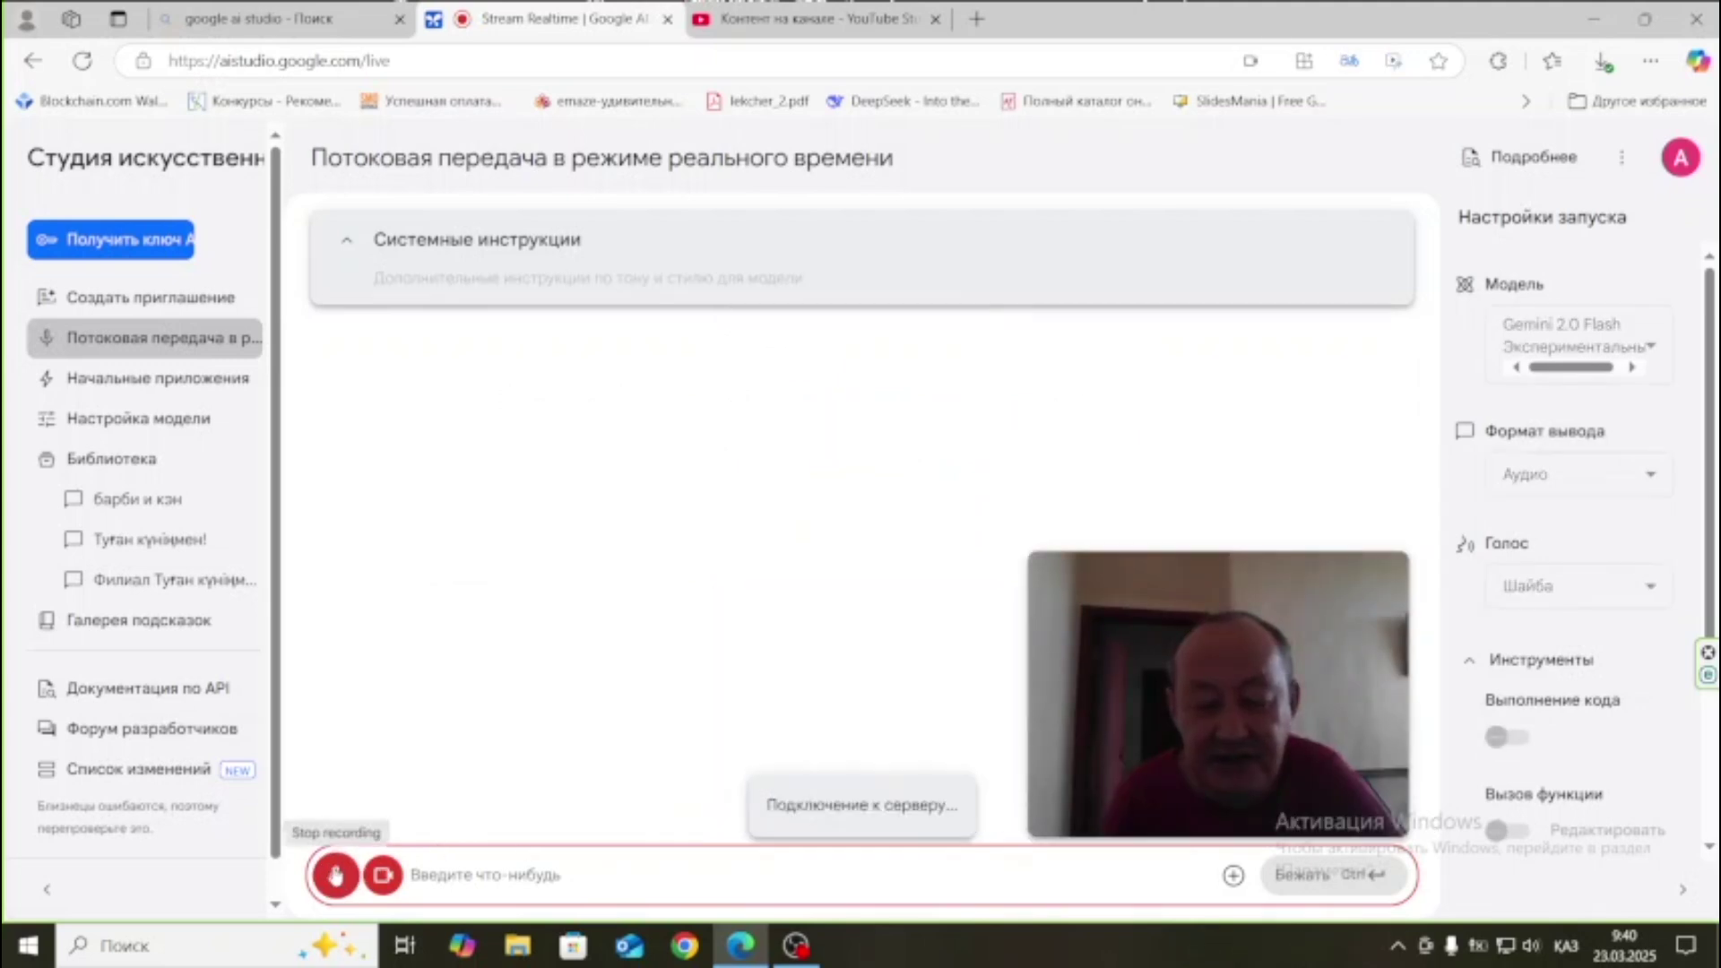
left_click(382, 874)
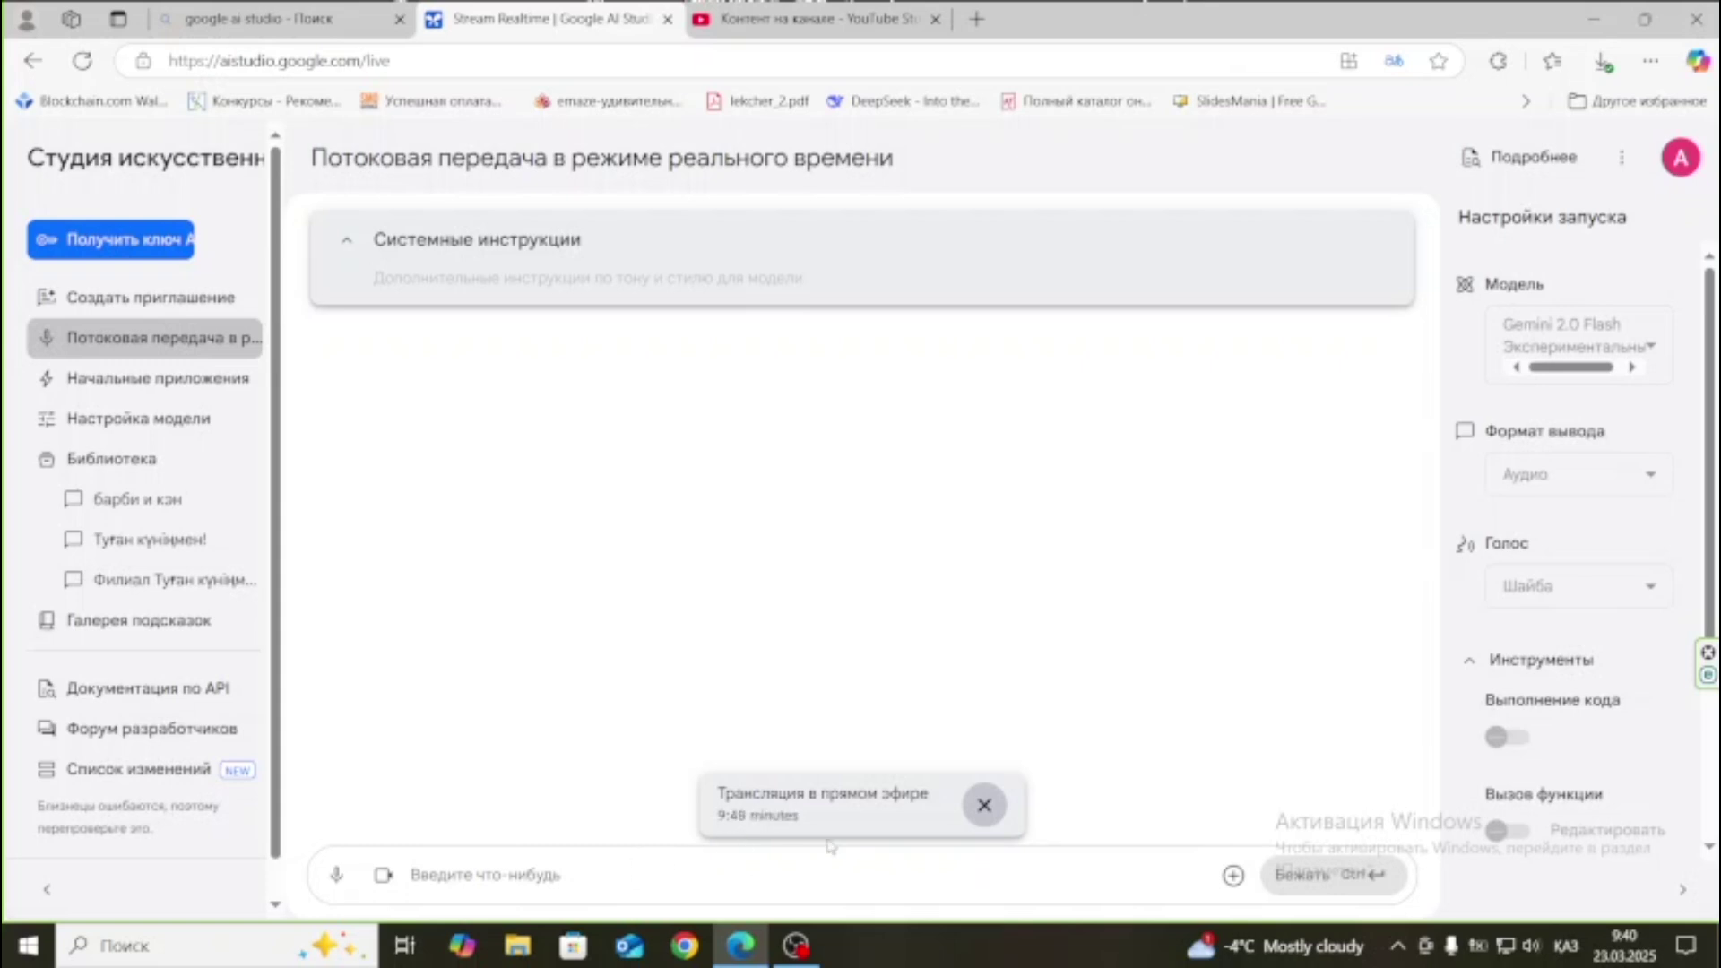
left_click(339, 877)
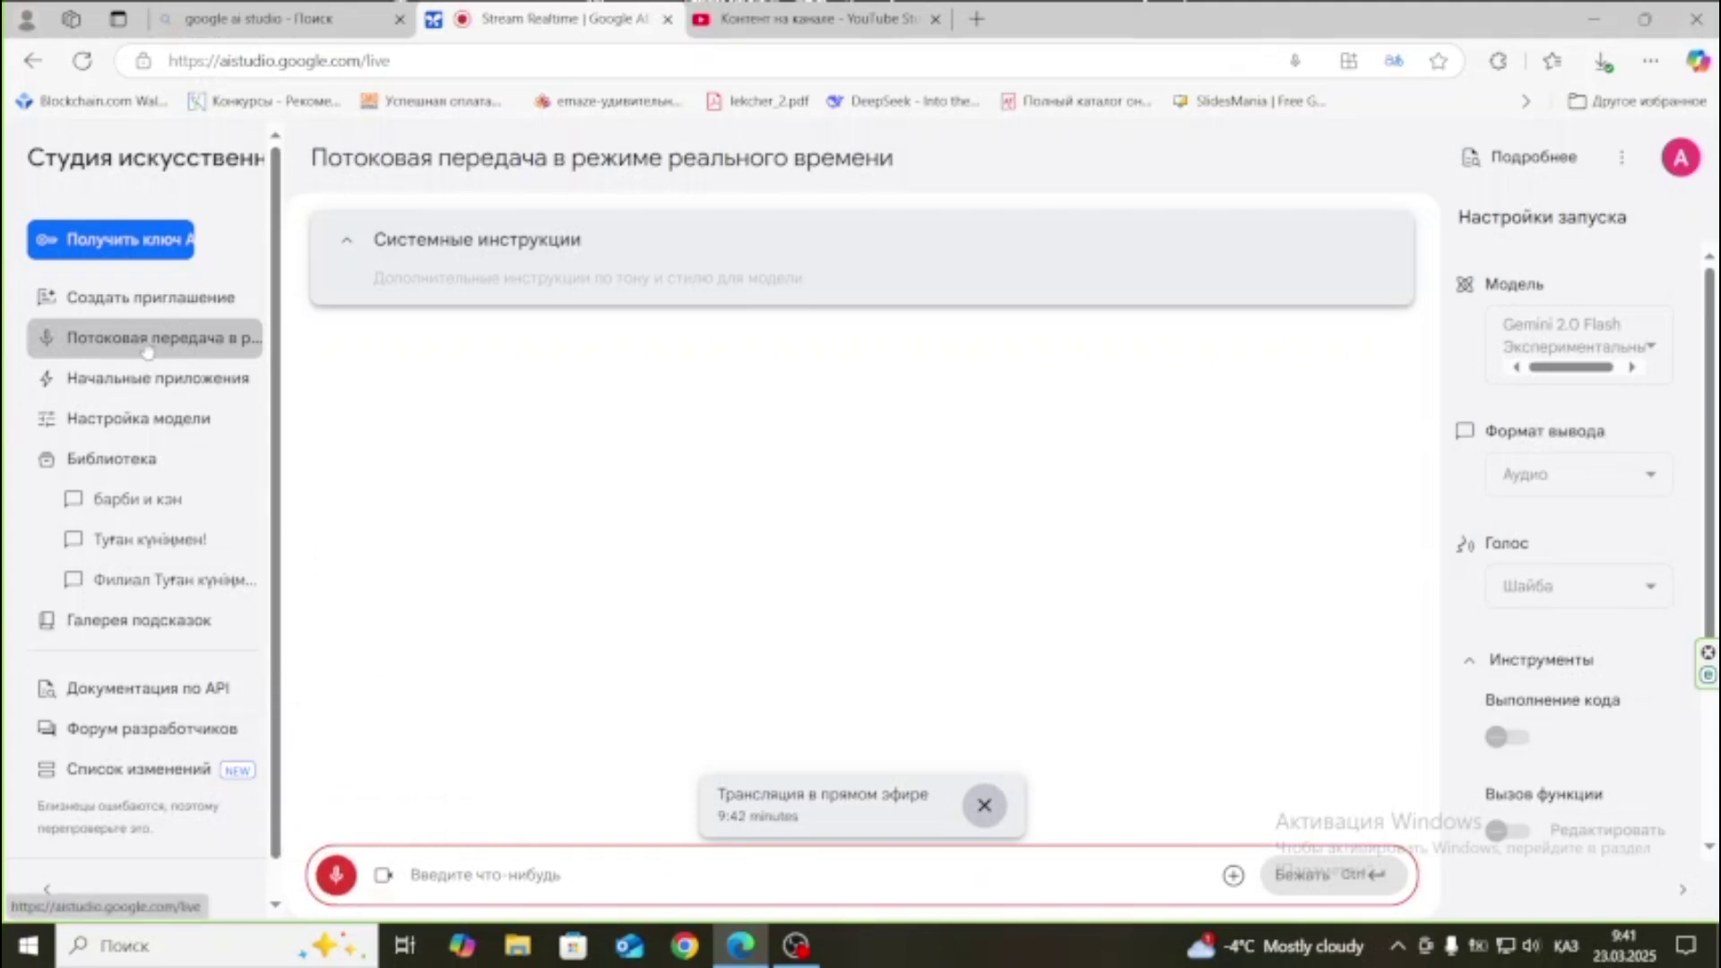
left_click(984, 807)
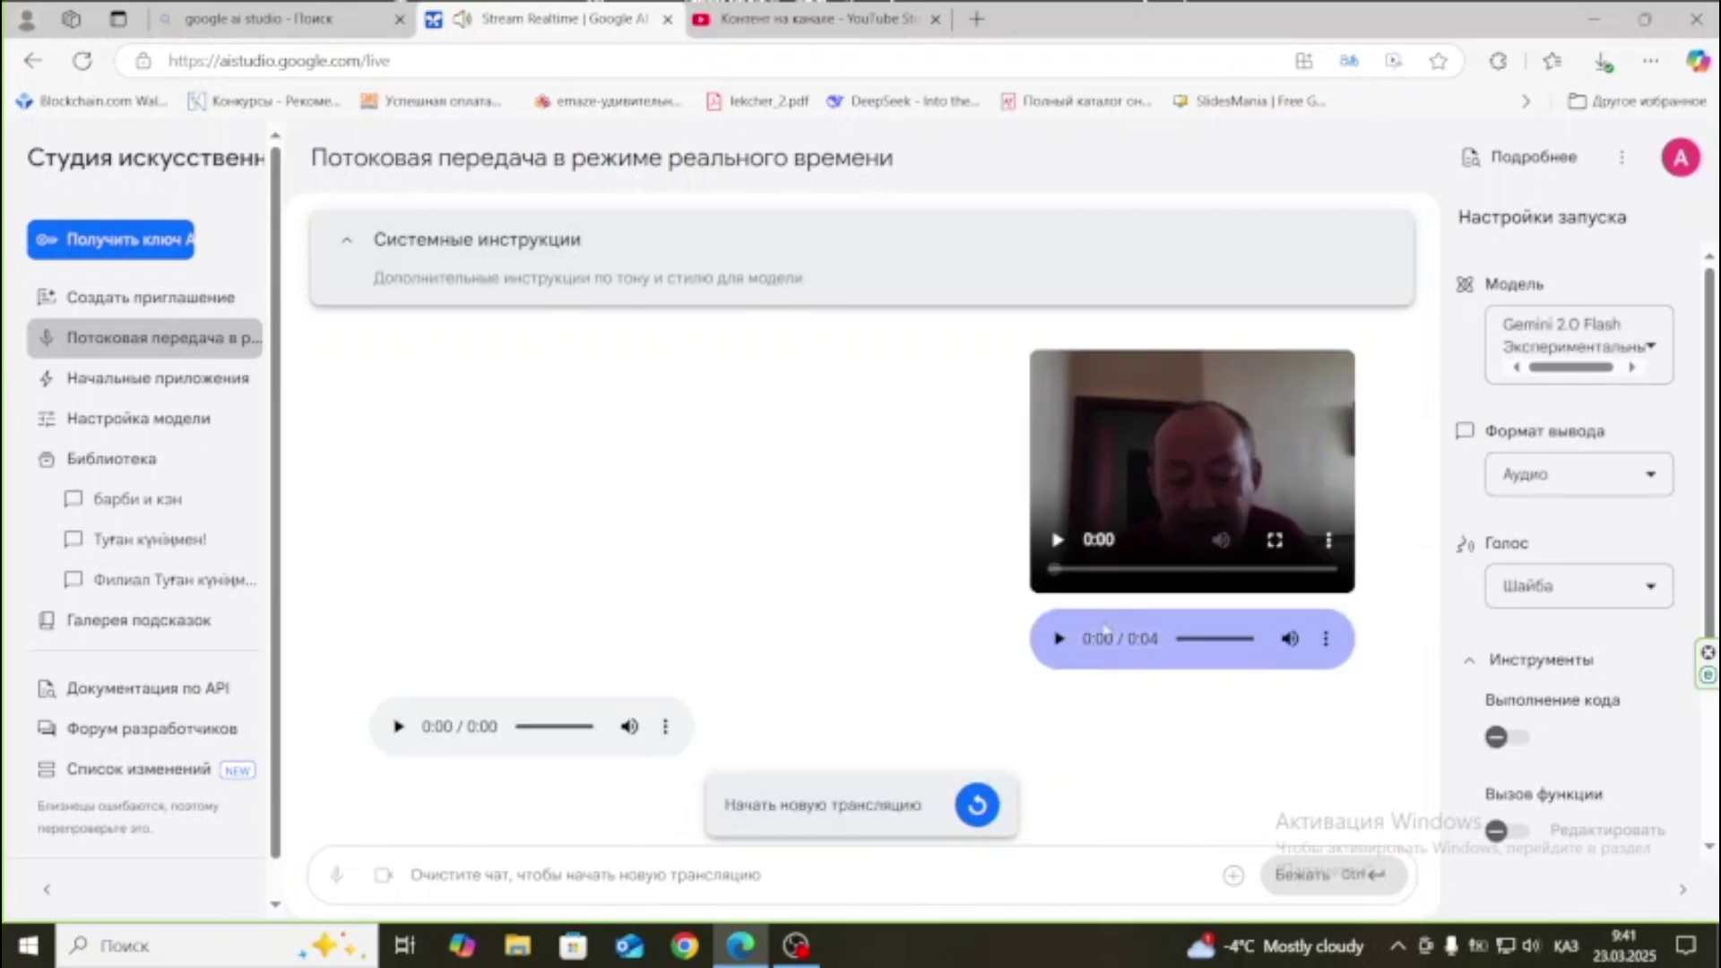
left_click(1058, 638)
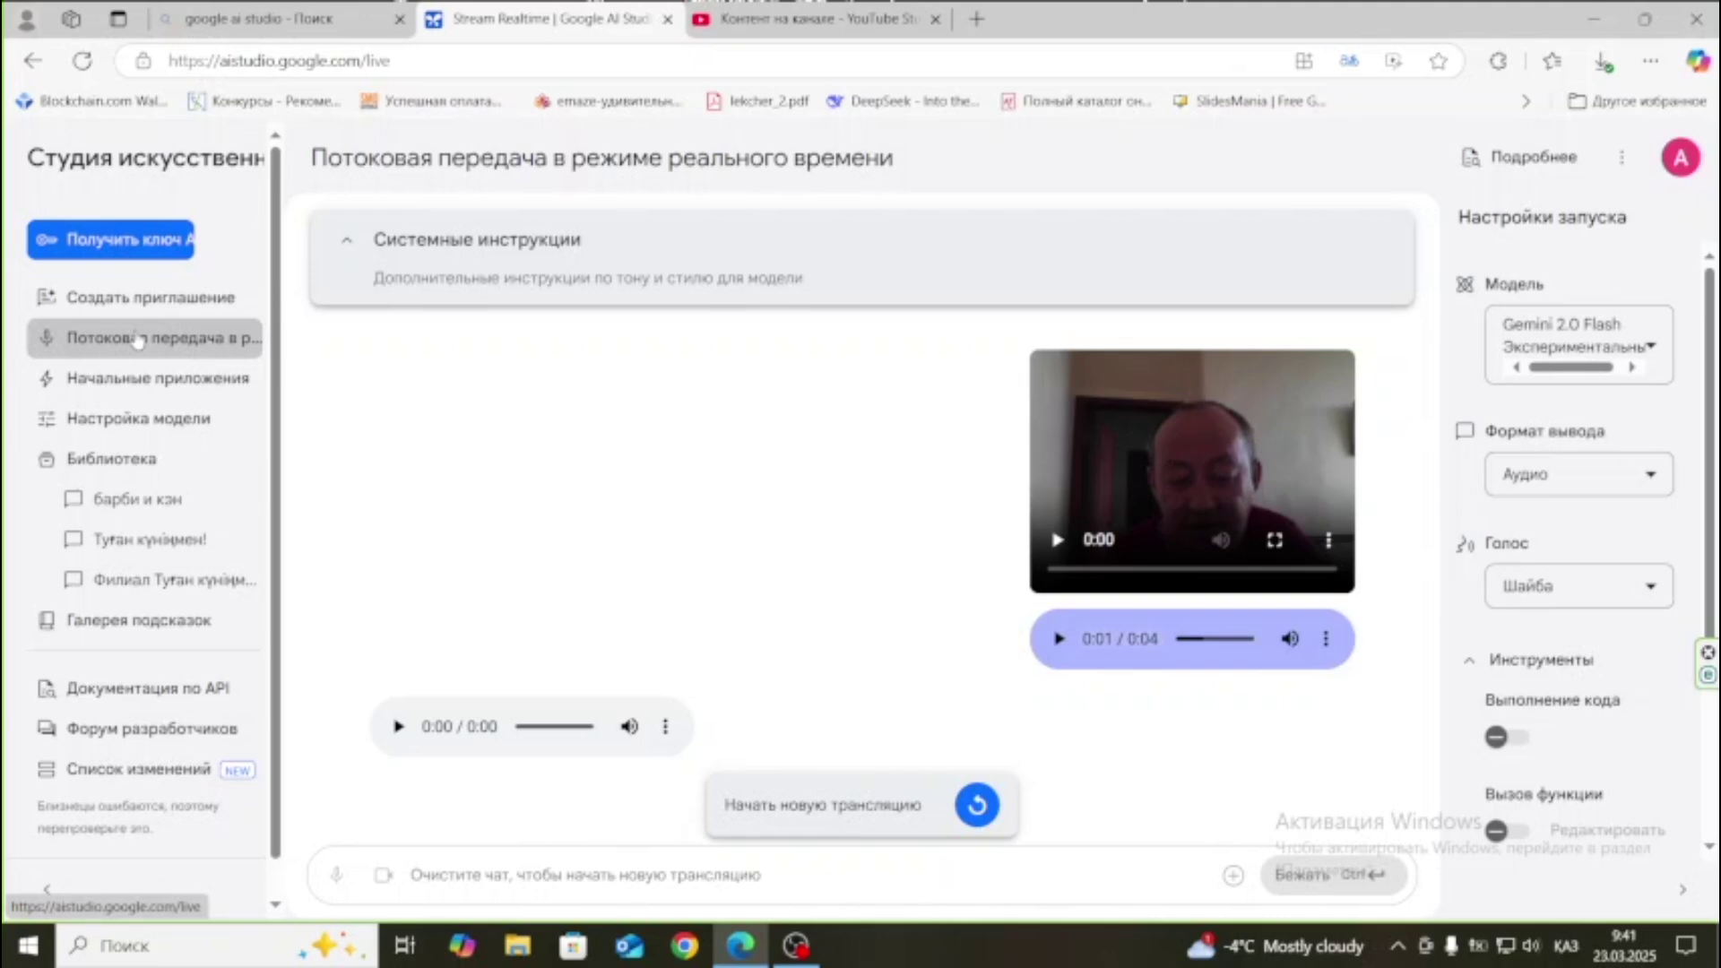
Start a fresh microphone-only conversation with Gemini on the real-time streaming page.
left_click(158, 384)
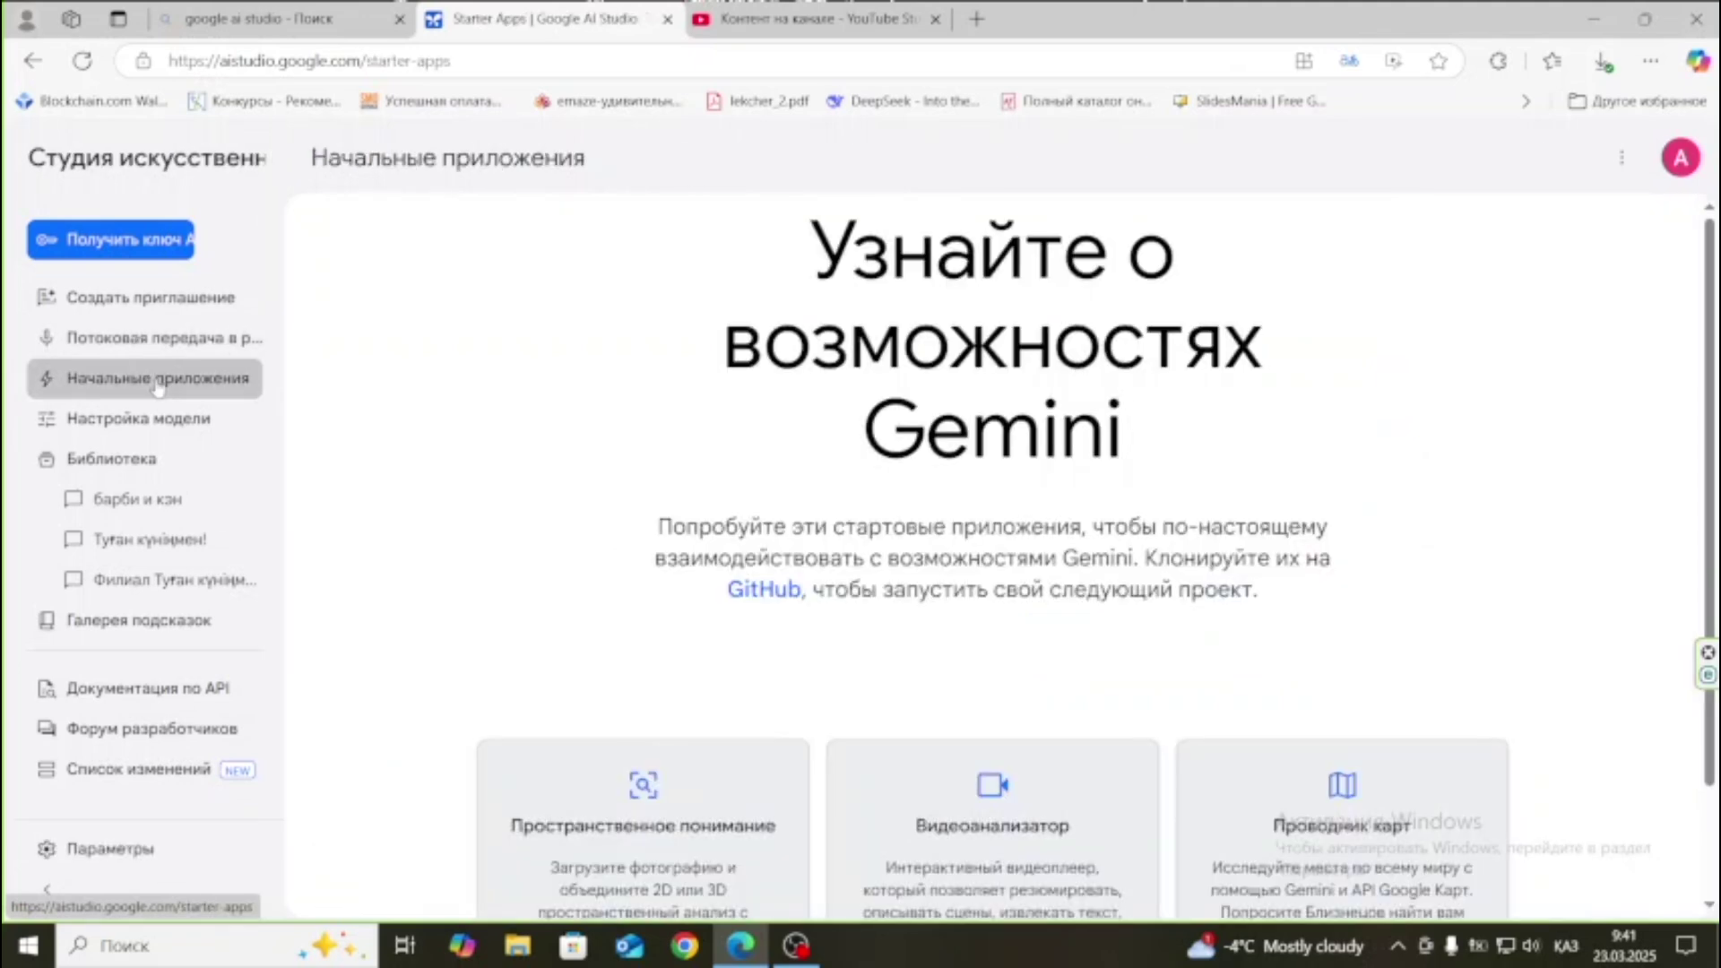
left_click(161, 349)
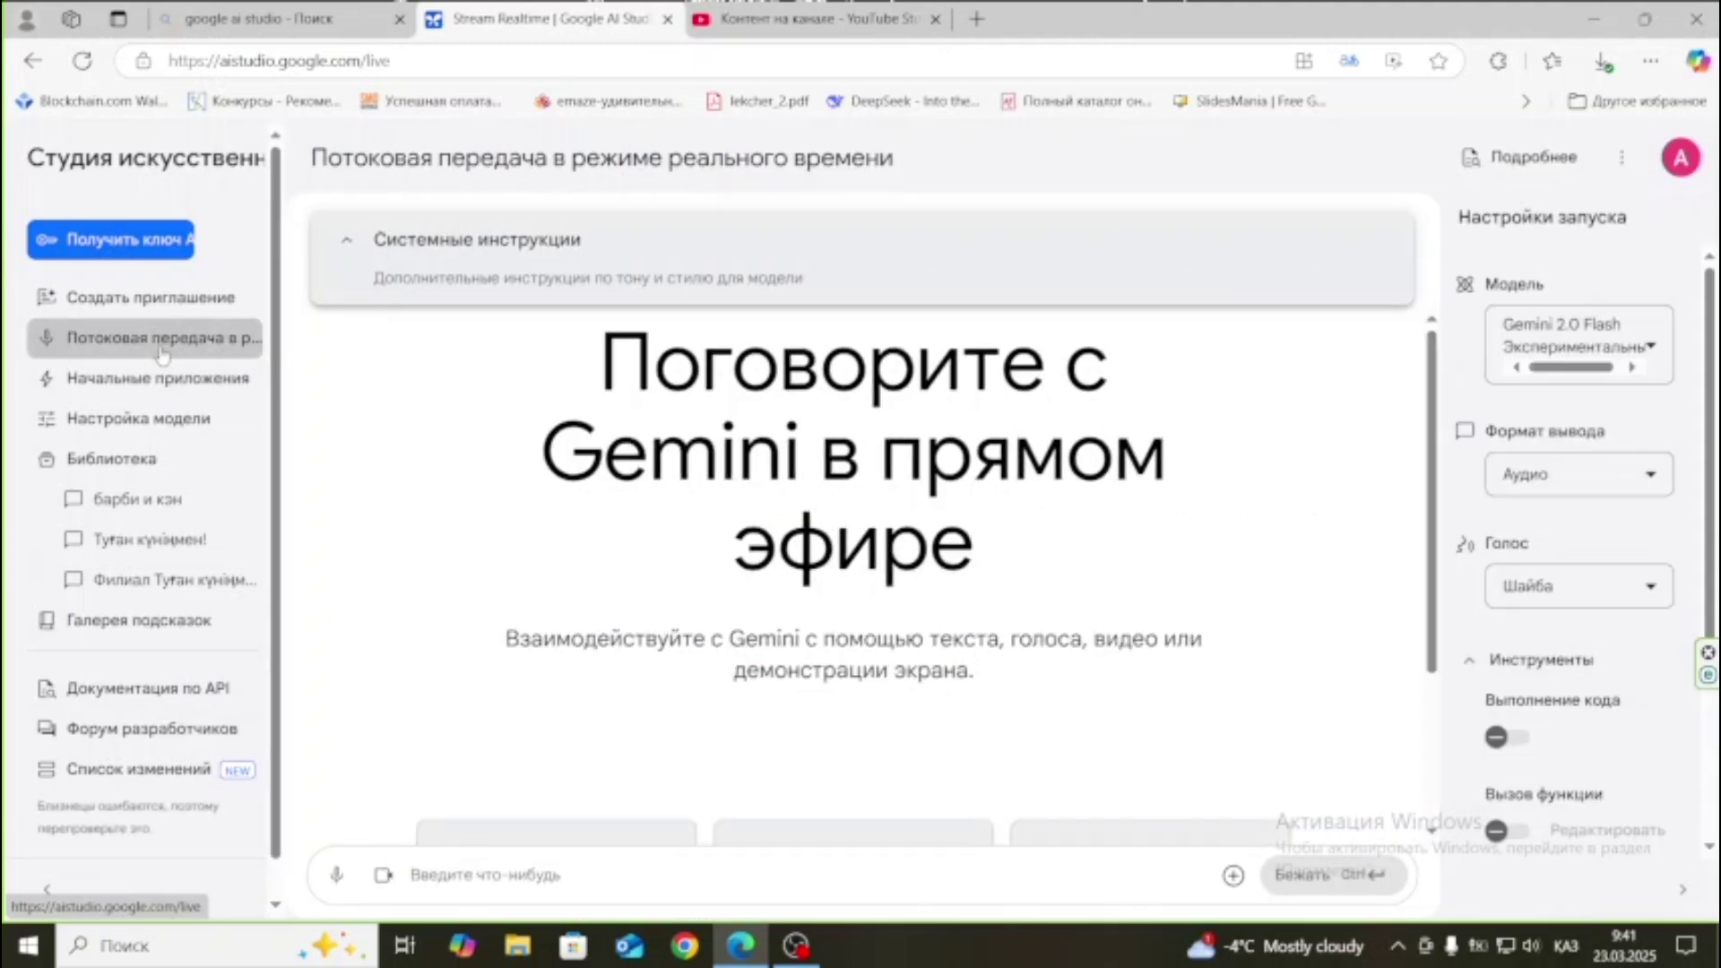
scroll(615, 570, "down", 3)
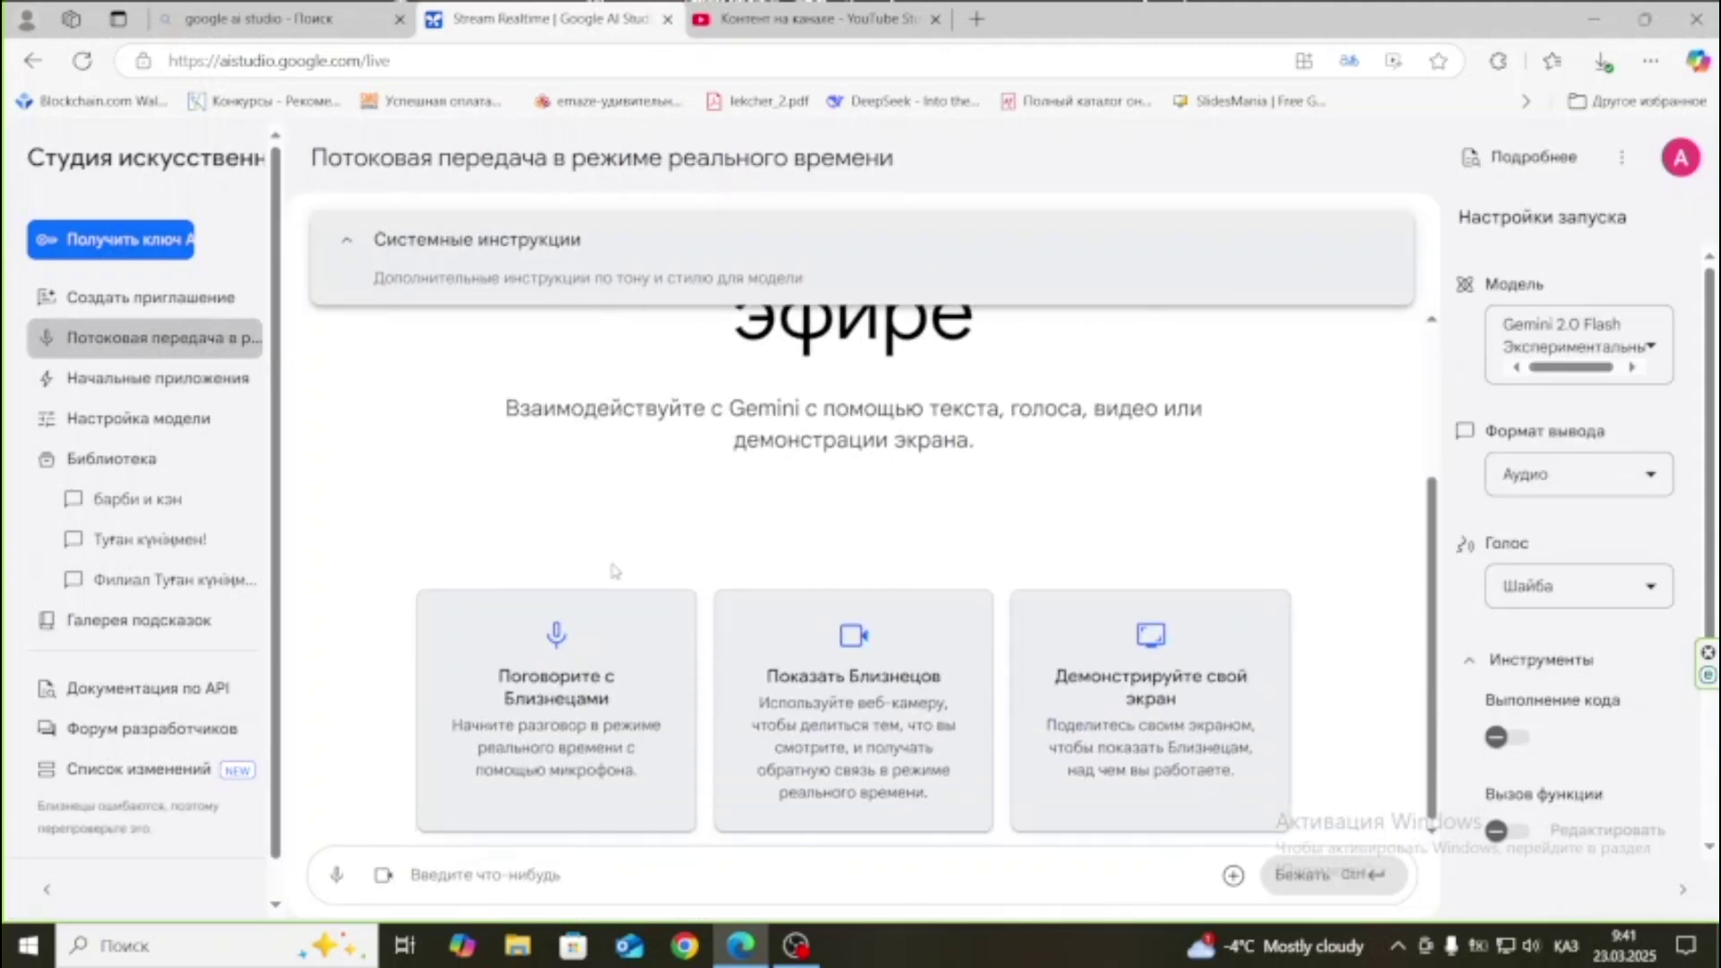
left_click(541, 709)
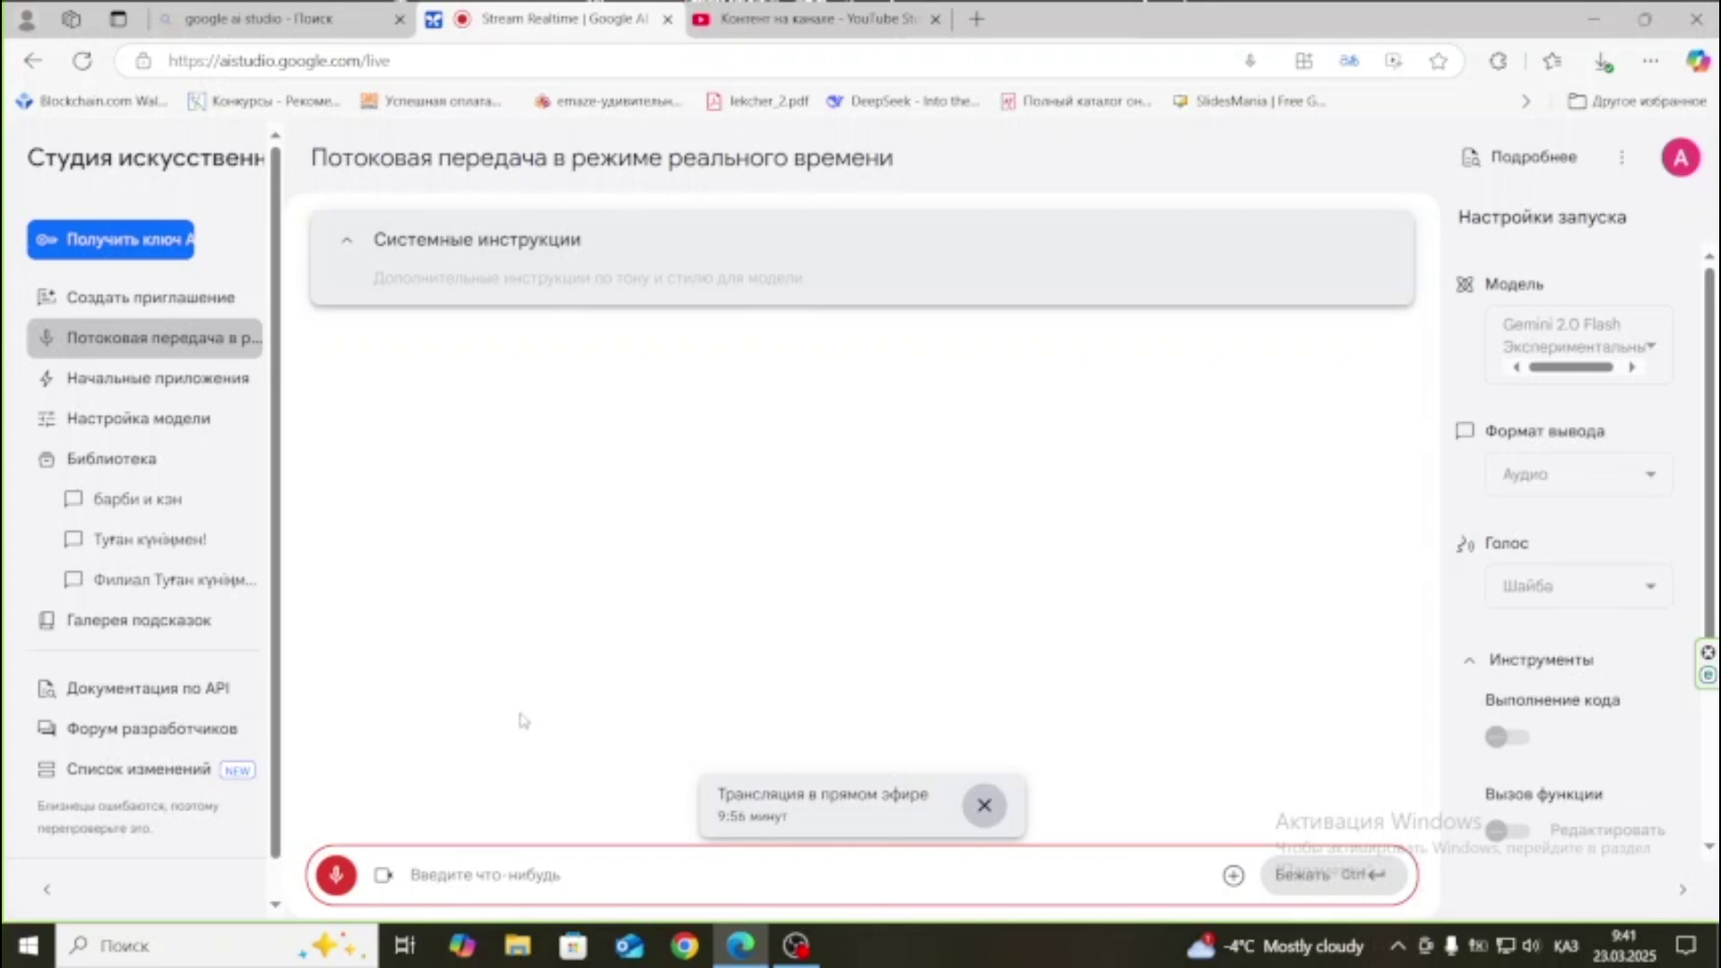
left_click(529, 874)
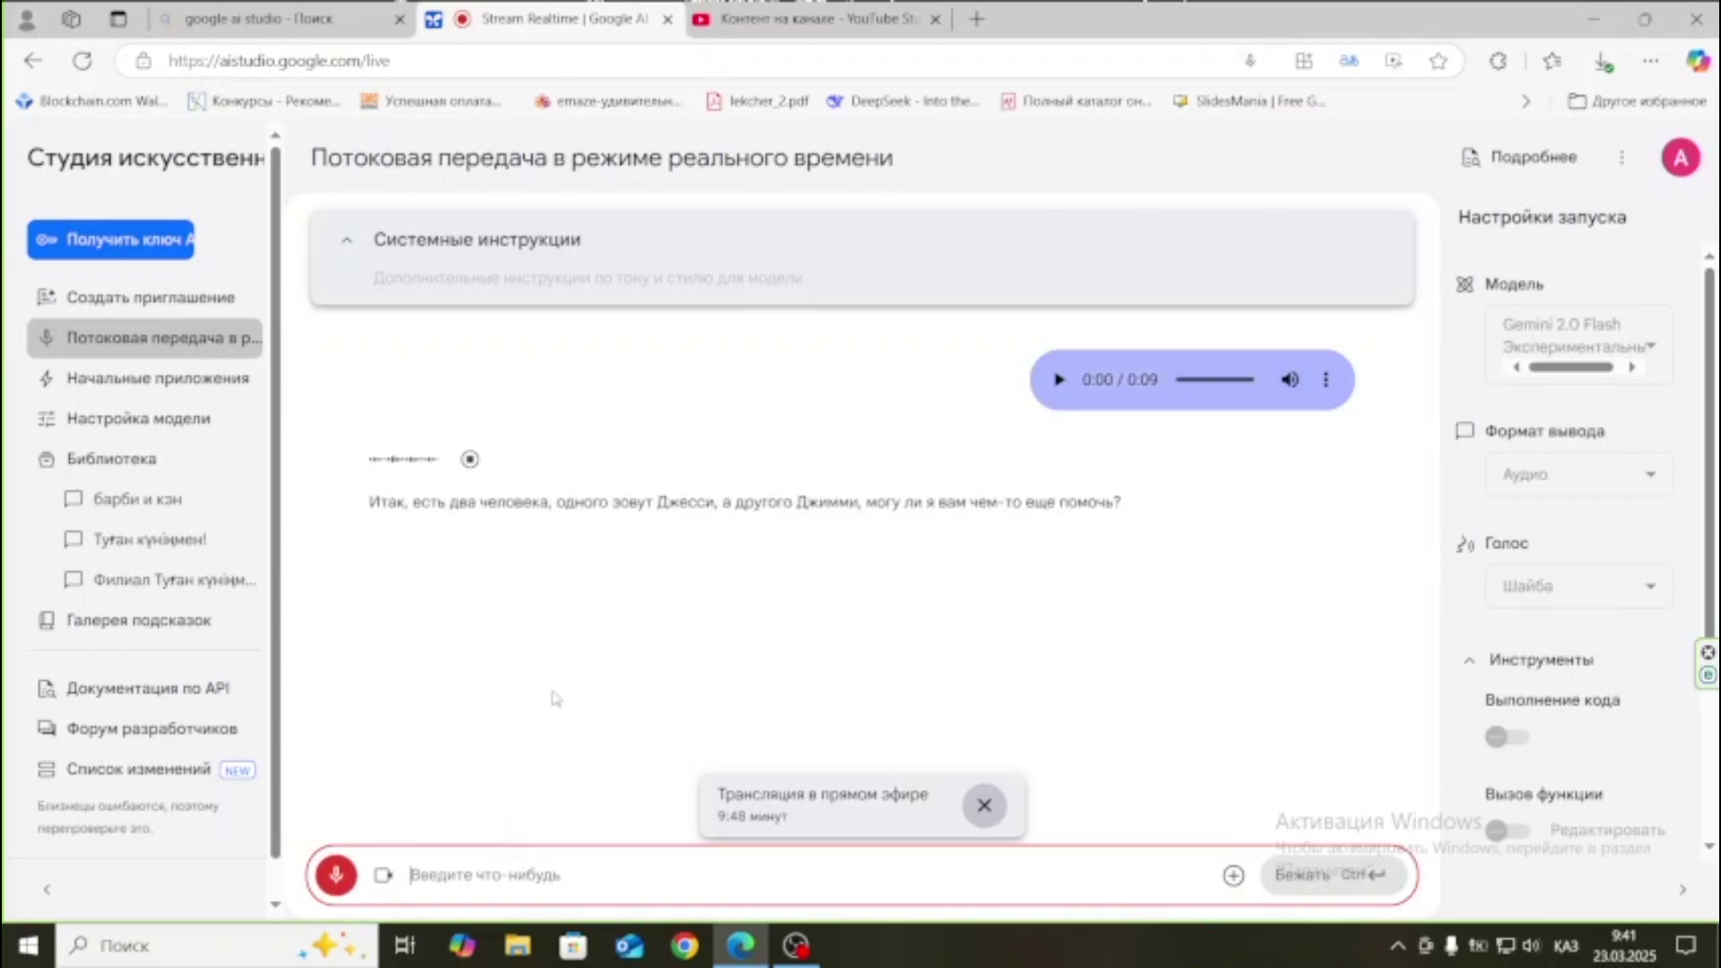
Play back the recorded spoken message in the voice conversation and end the live stream.
left_click(1061, 381)
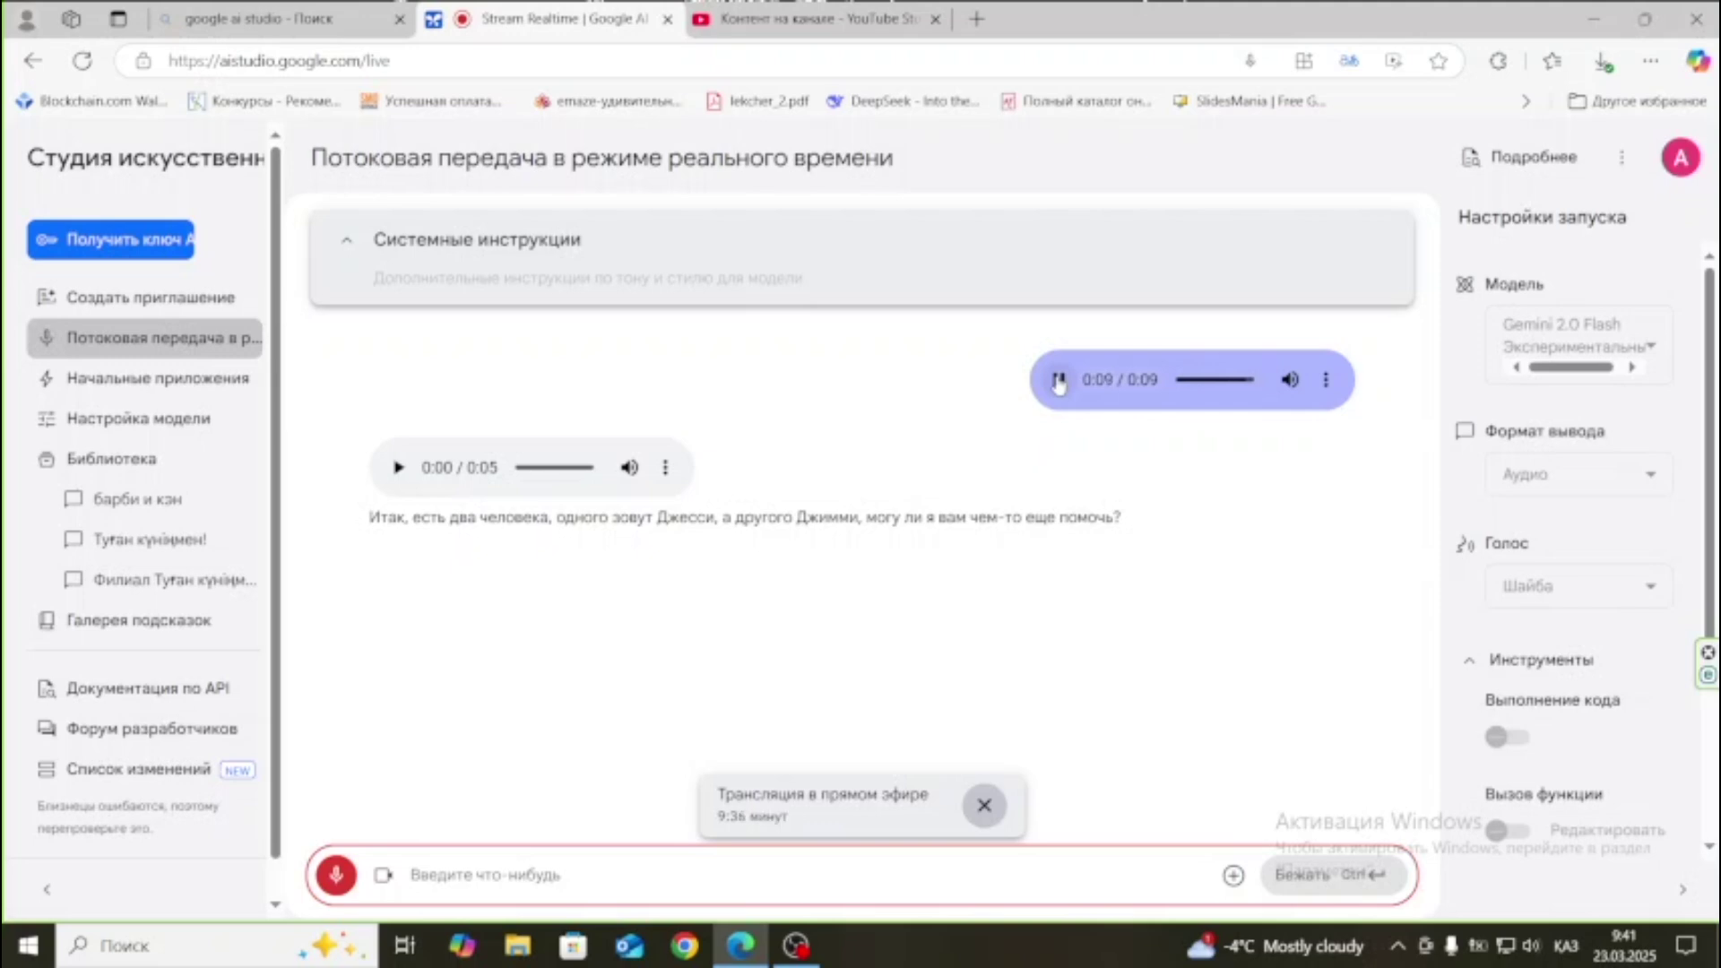
left_click(1059, 381)
left_click(984, 805)
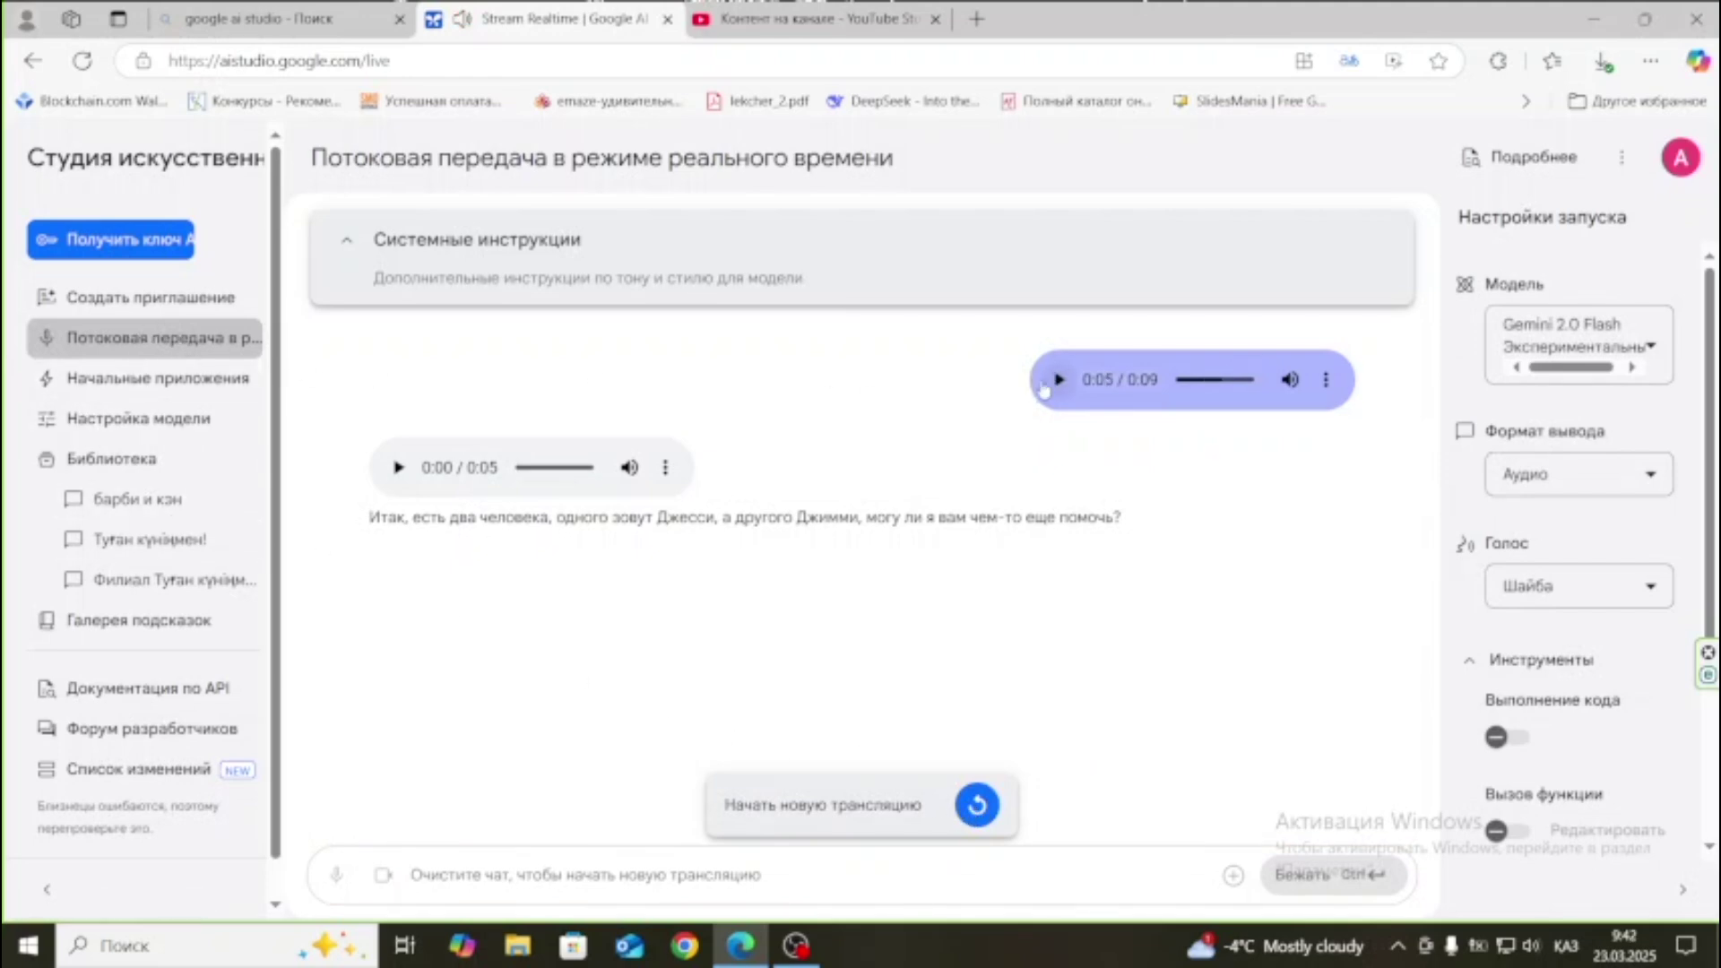
Generate the sample birthday card in a new prompt, and the sample visual story in another new prompt.
left_click(139, 303)
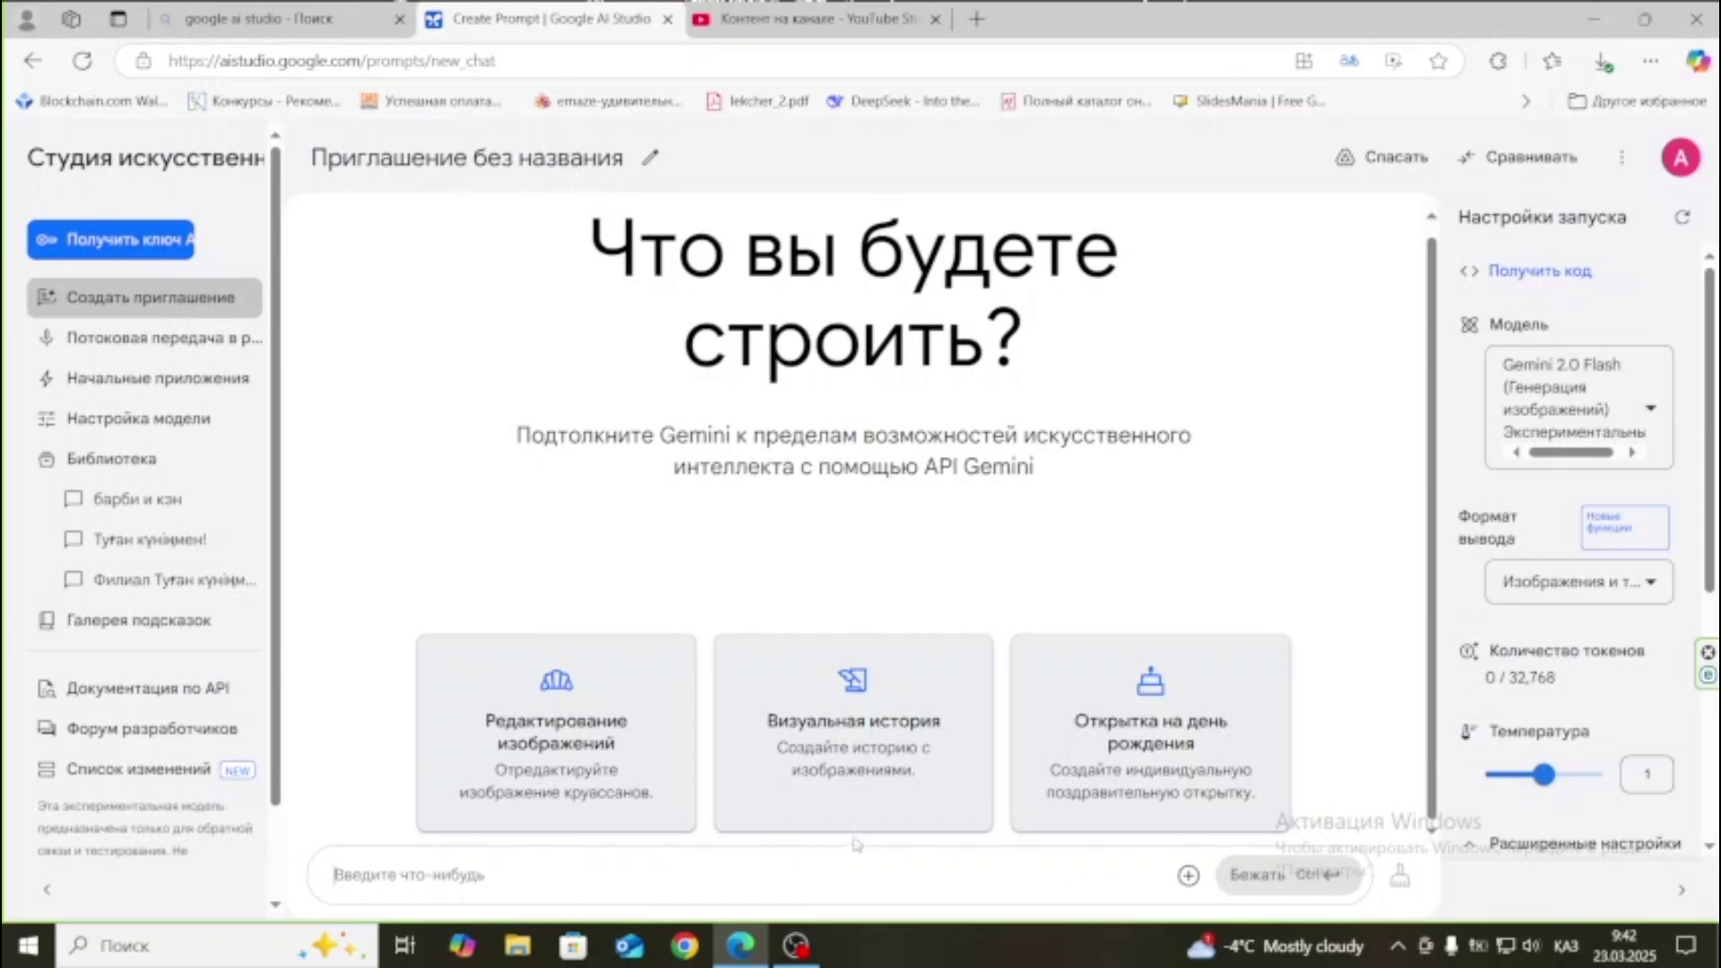
left_click(1123, 769)
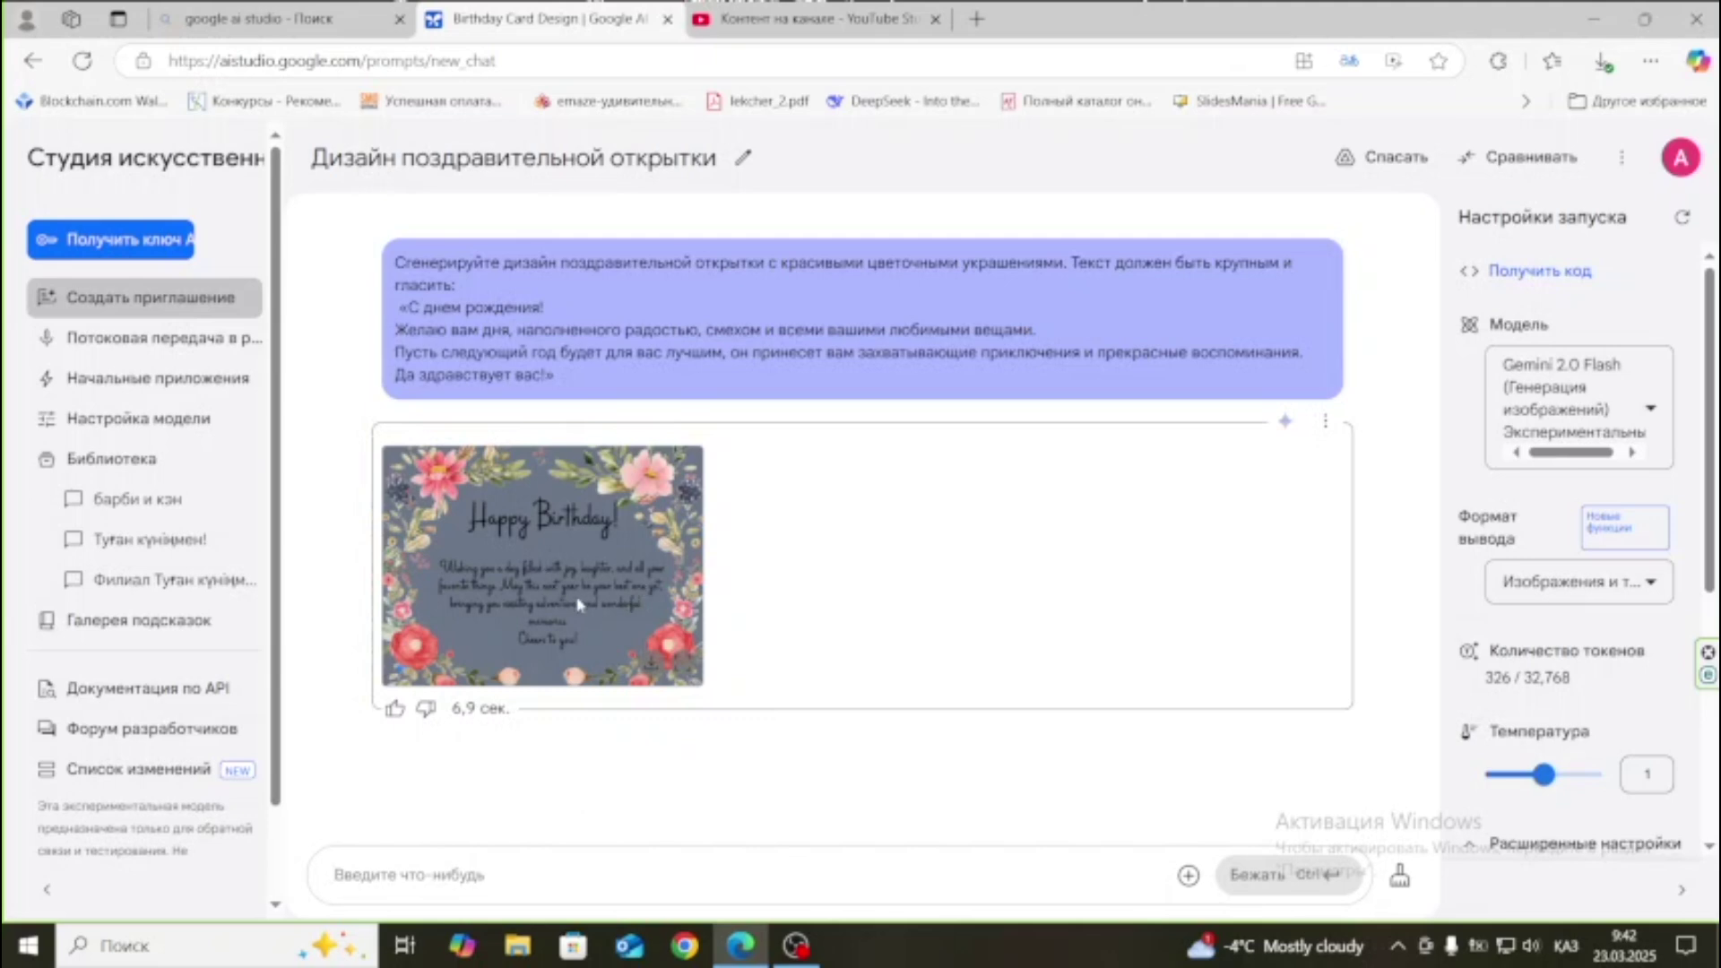
left_click(140, 302)
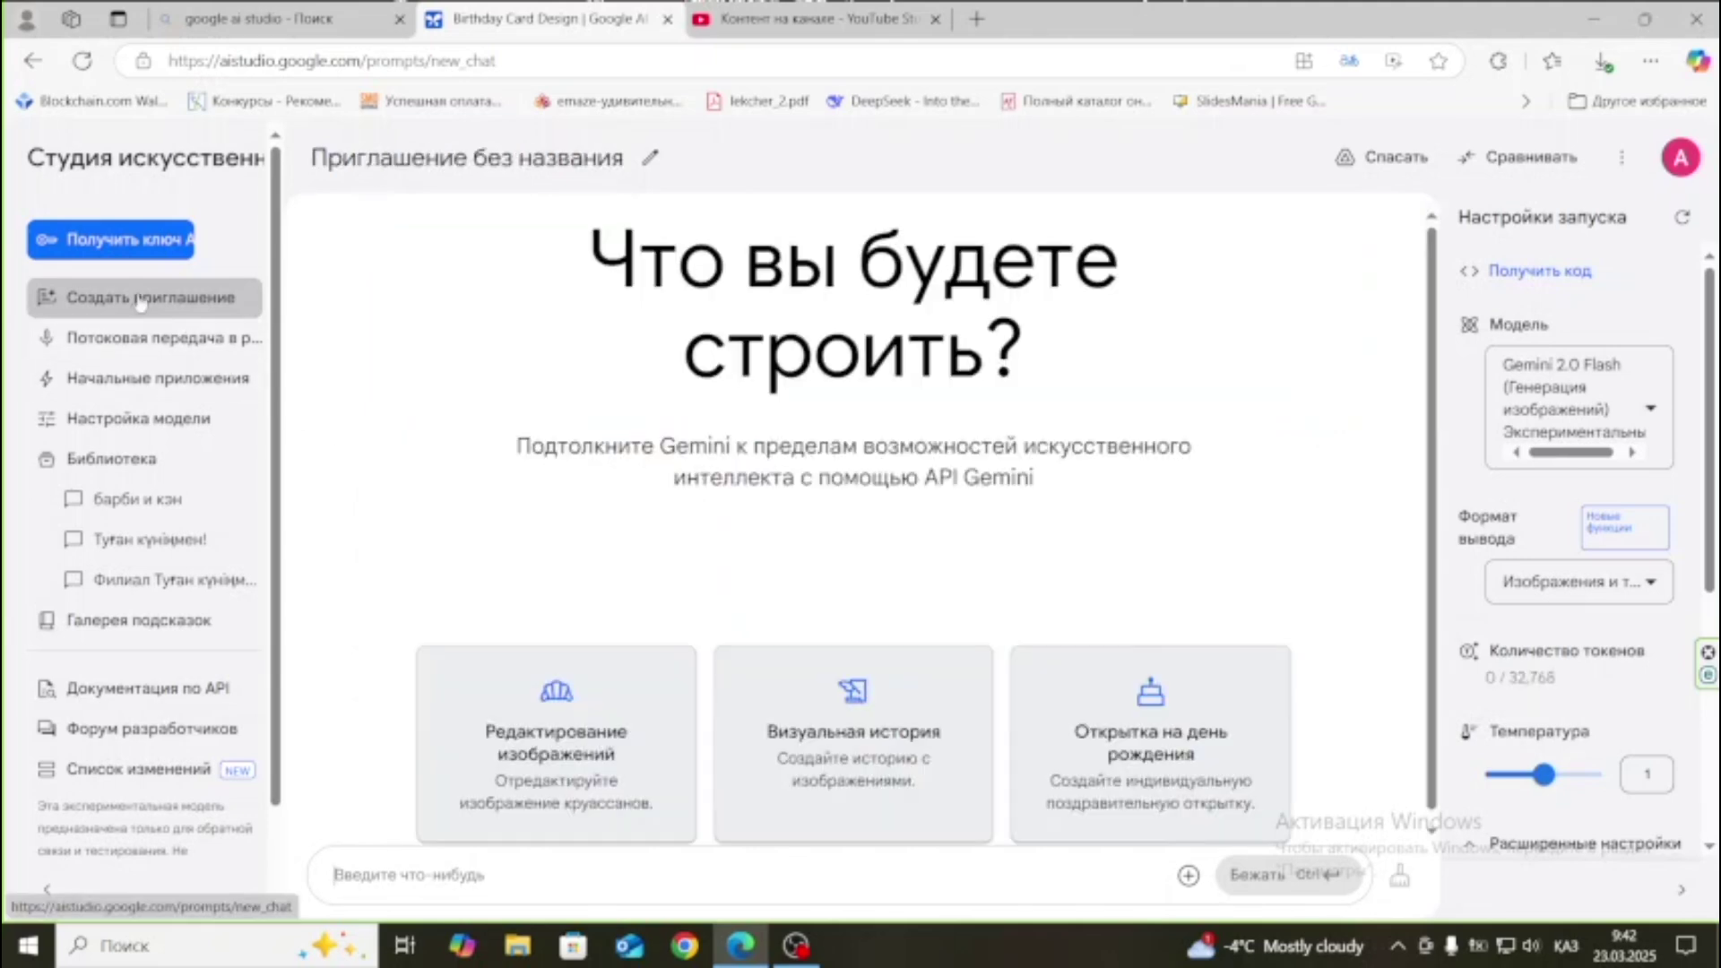
left_click(852, 763)
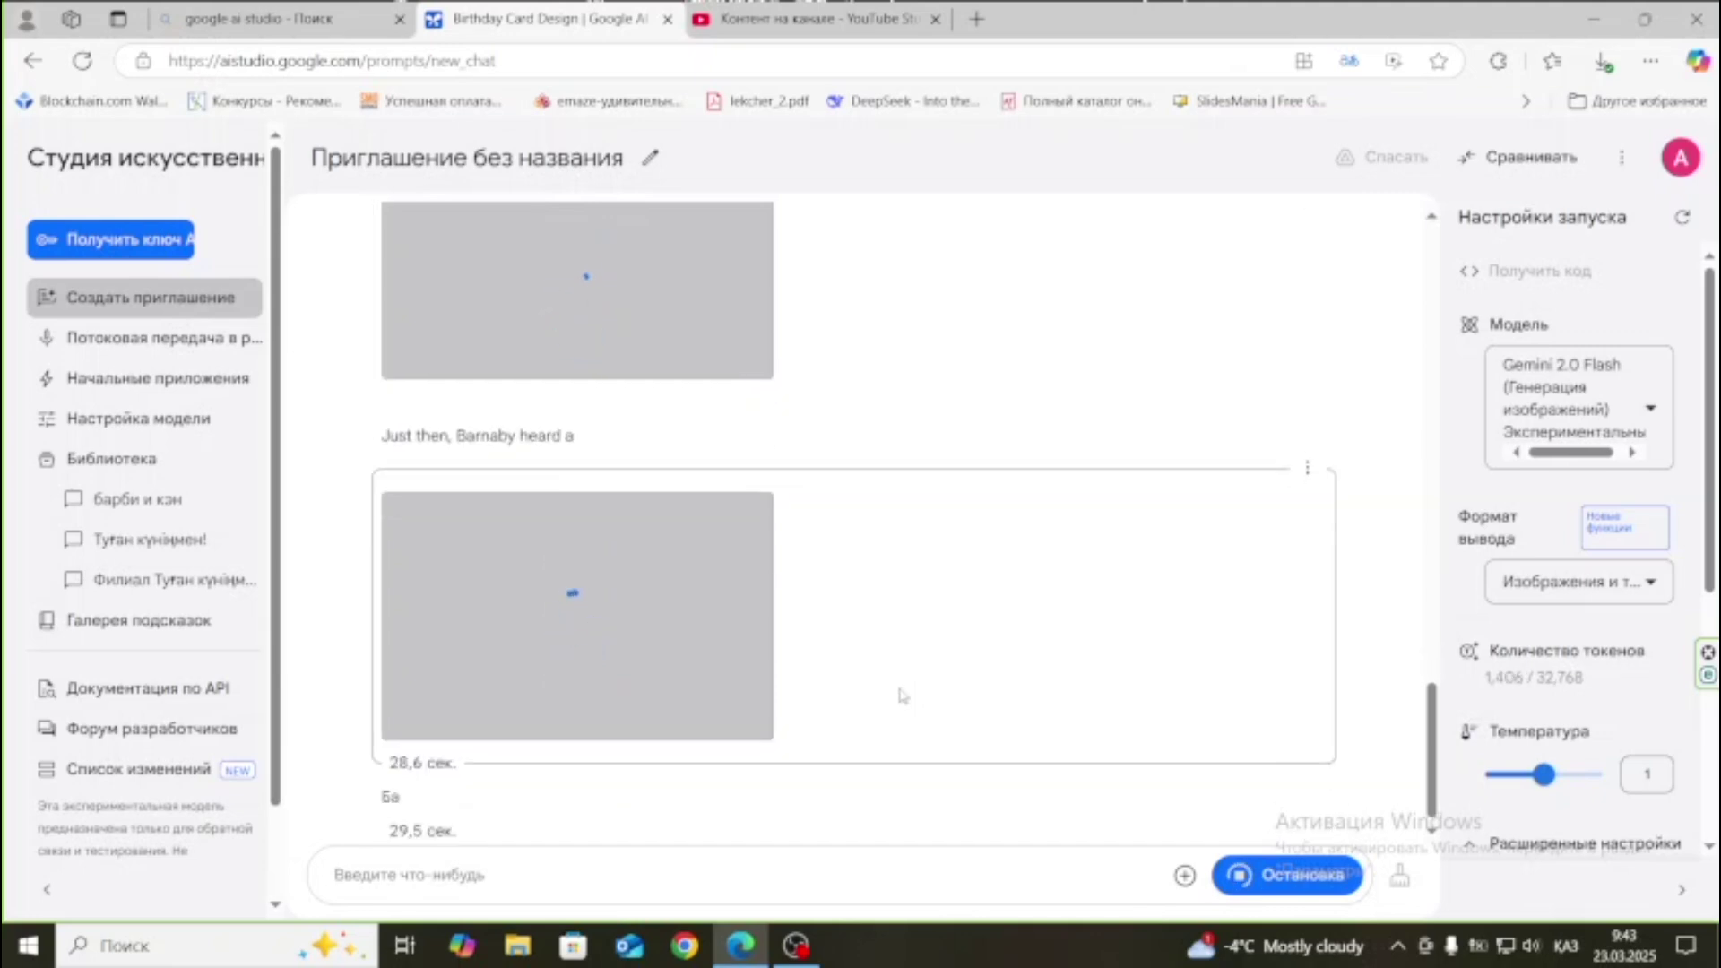
Examine the text and illustrations of the generated white goat story through to its ending.
scroll(923, 655, "up", 5)
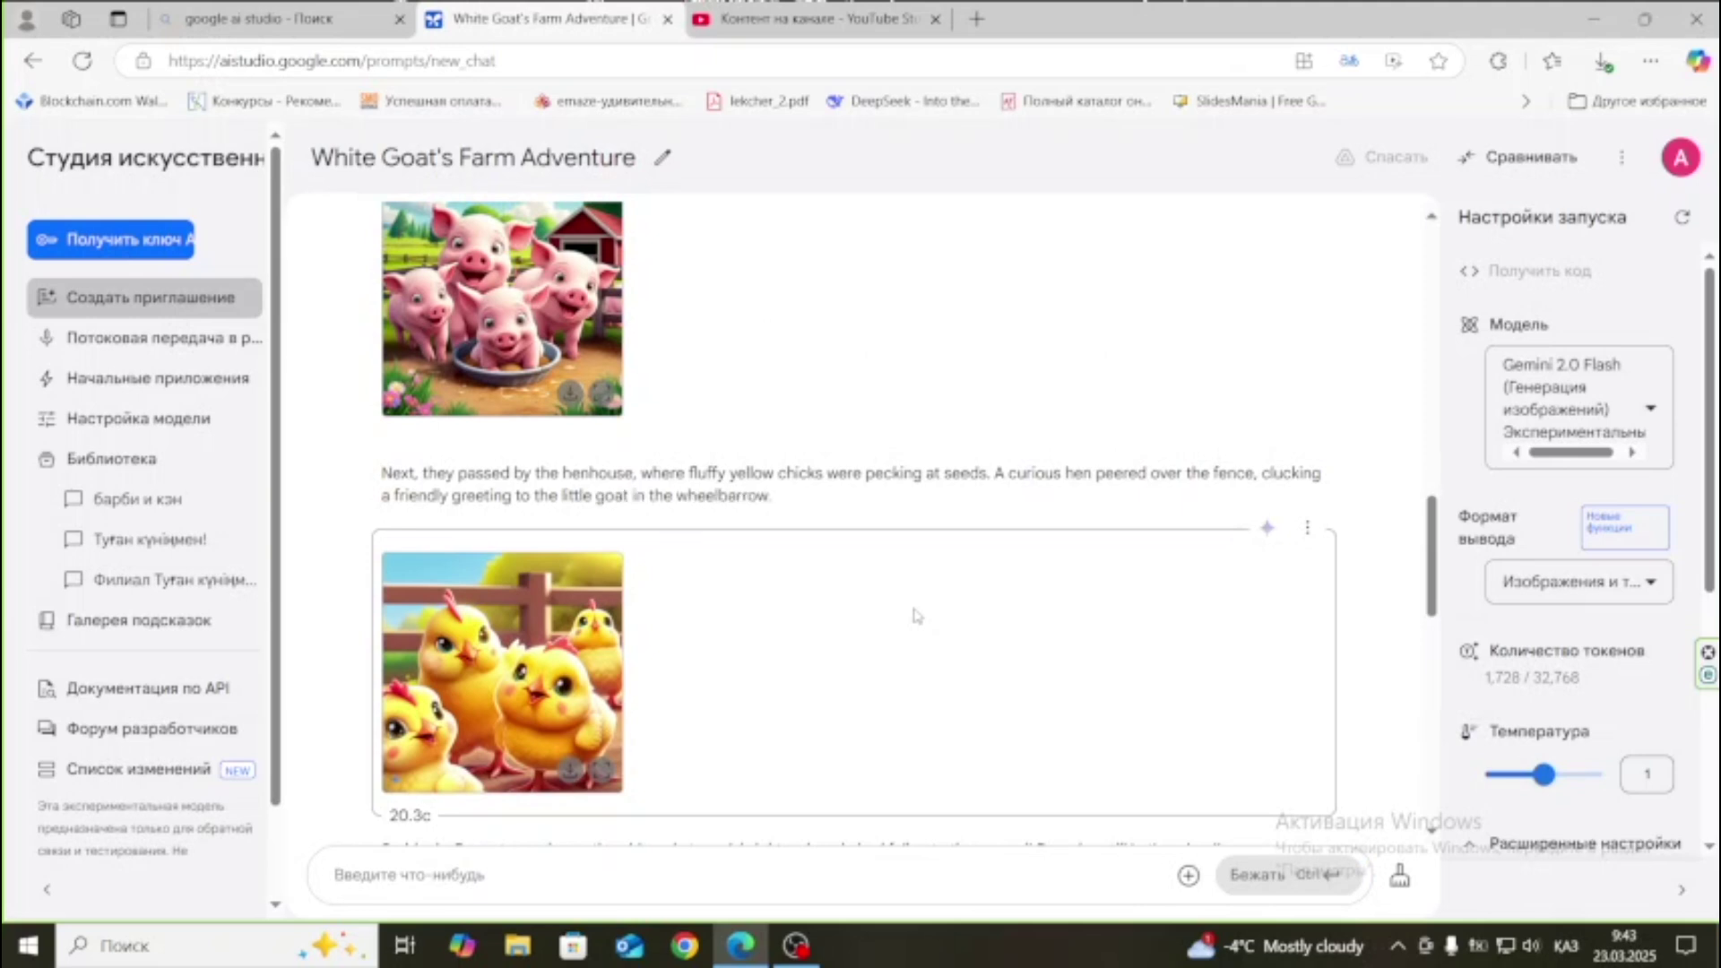
scroll(917, 616, "up", 3)
scroll(916, 616, "up", 3)
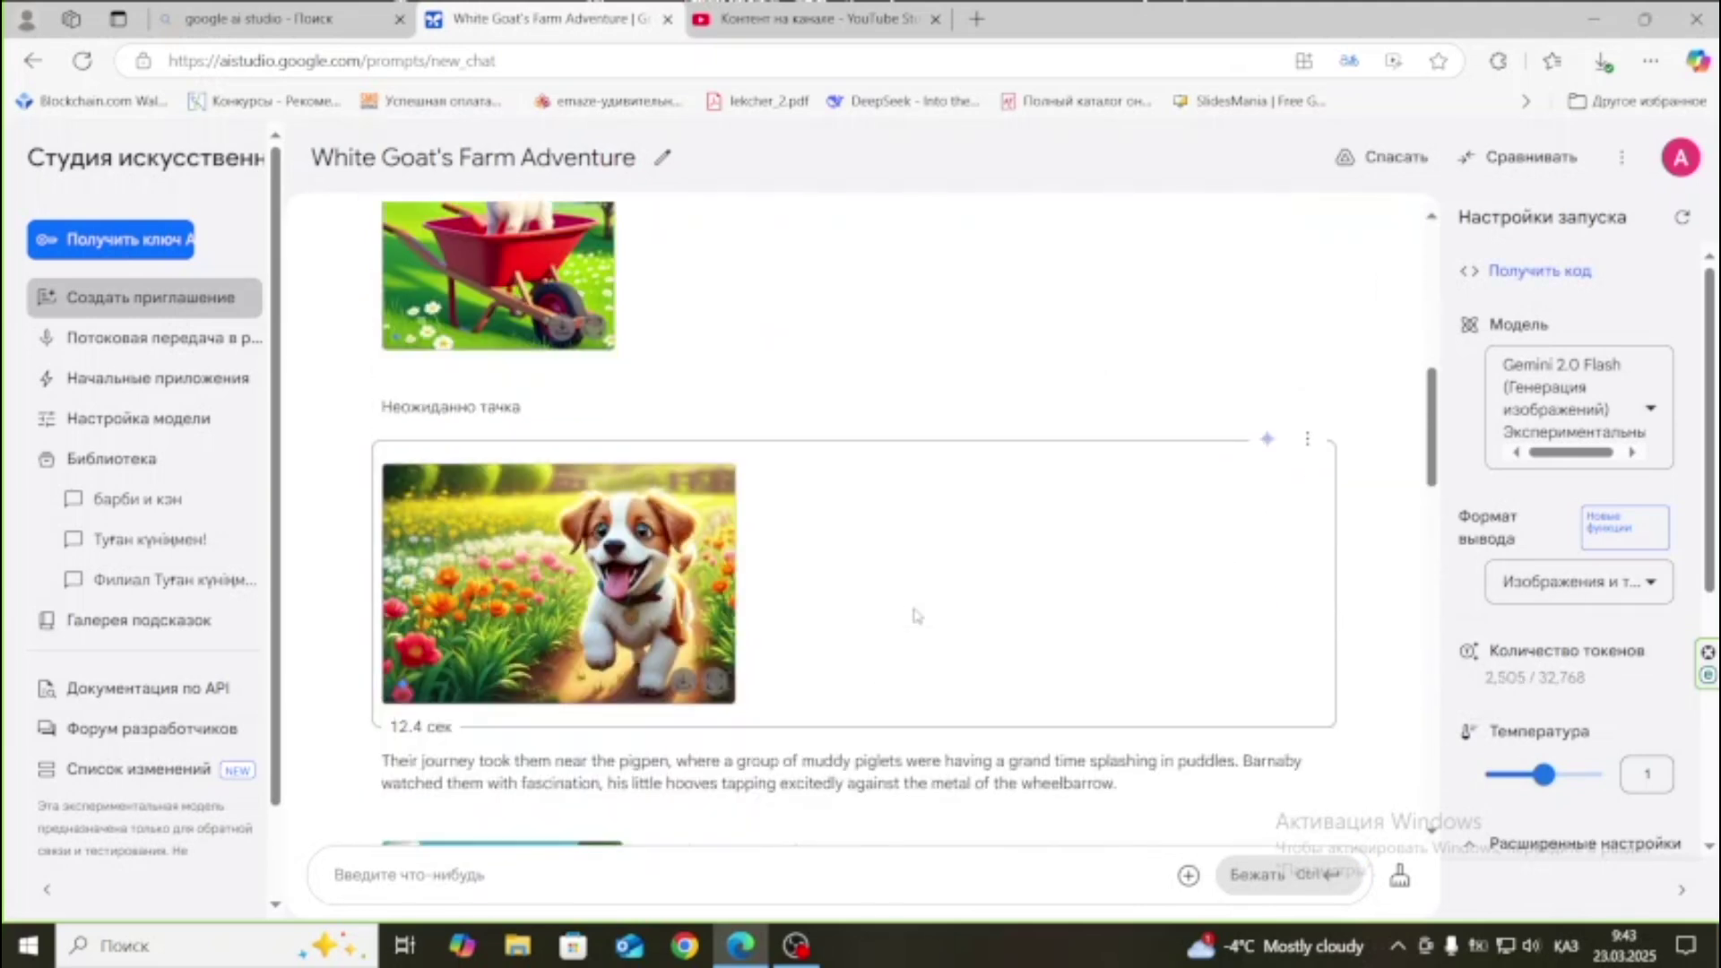
scroll(916, 616, "down", 2)
scroll(916, 616, "down", 4)
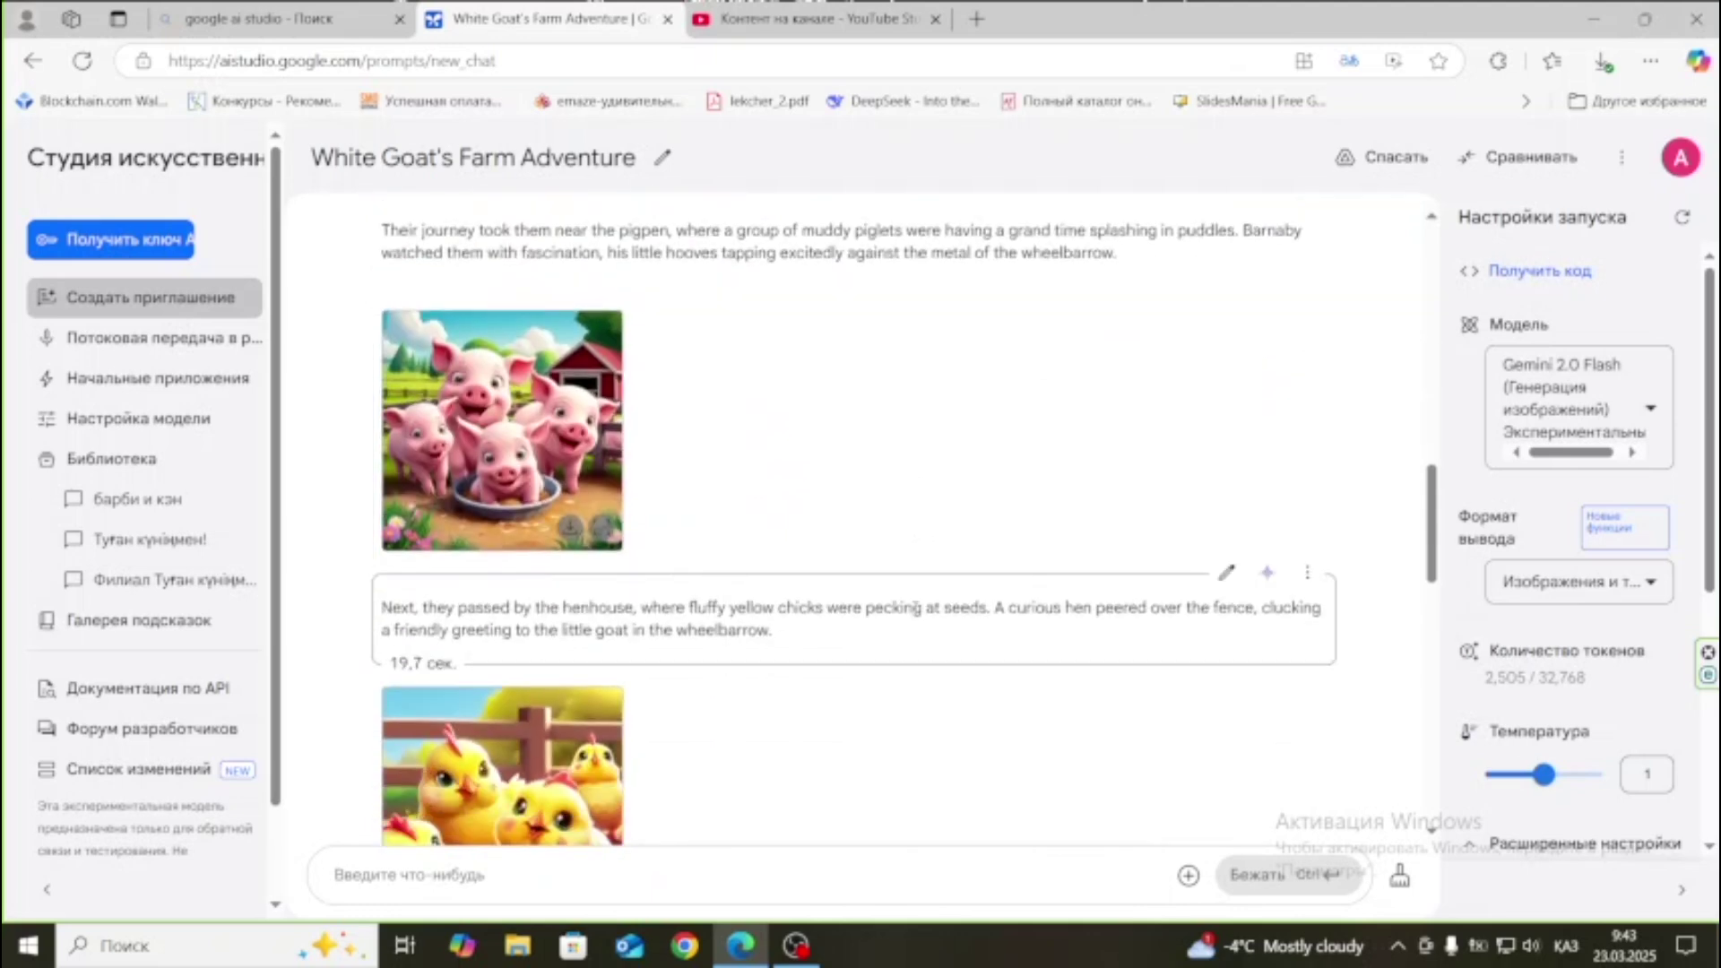
scroll(917, 610, "down", 6)
scroll(917, 616, "down", 4)
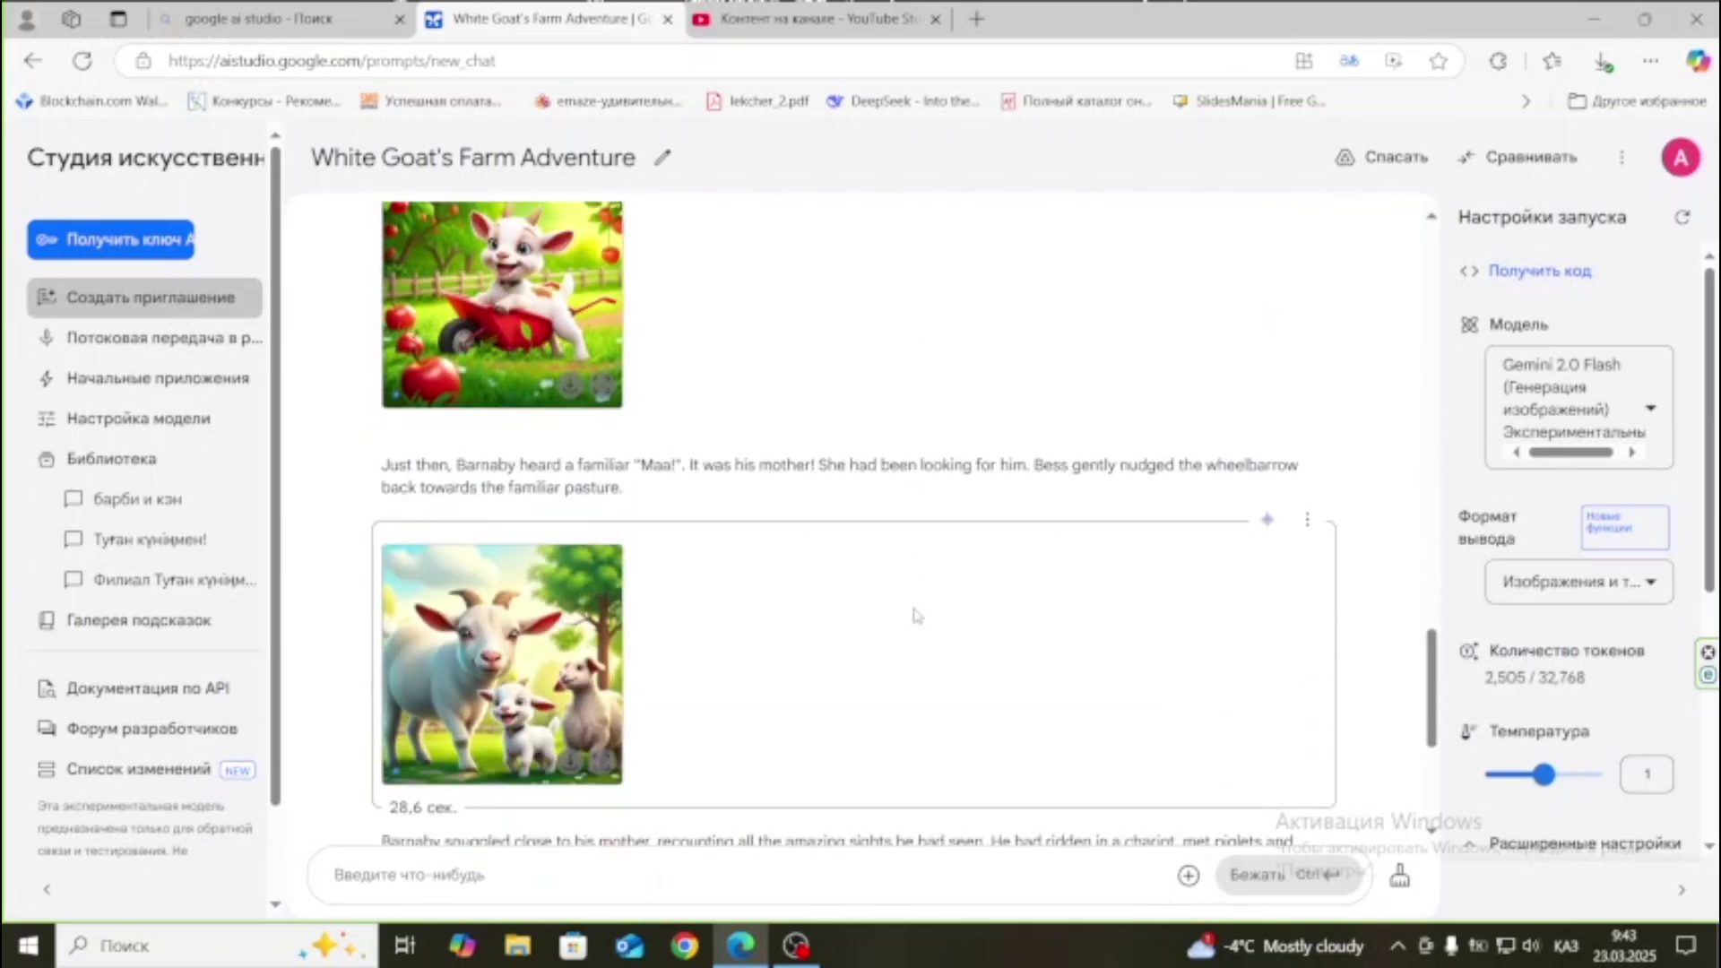
scroll(916, 616, "down", 4)
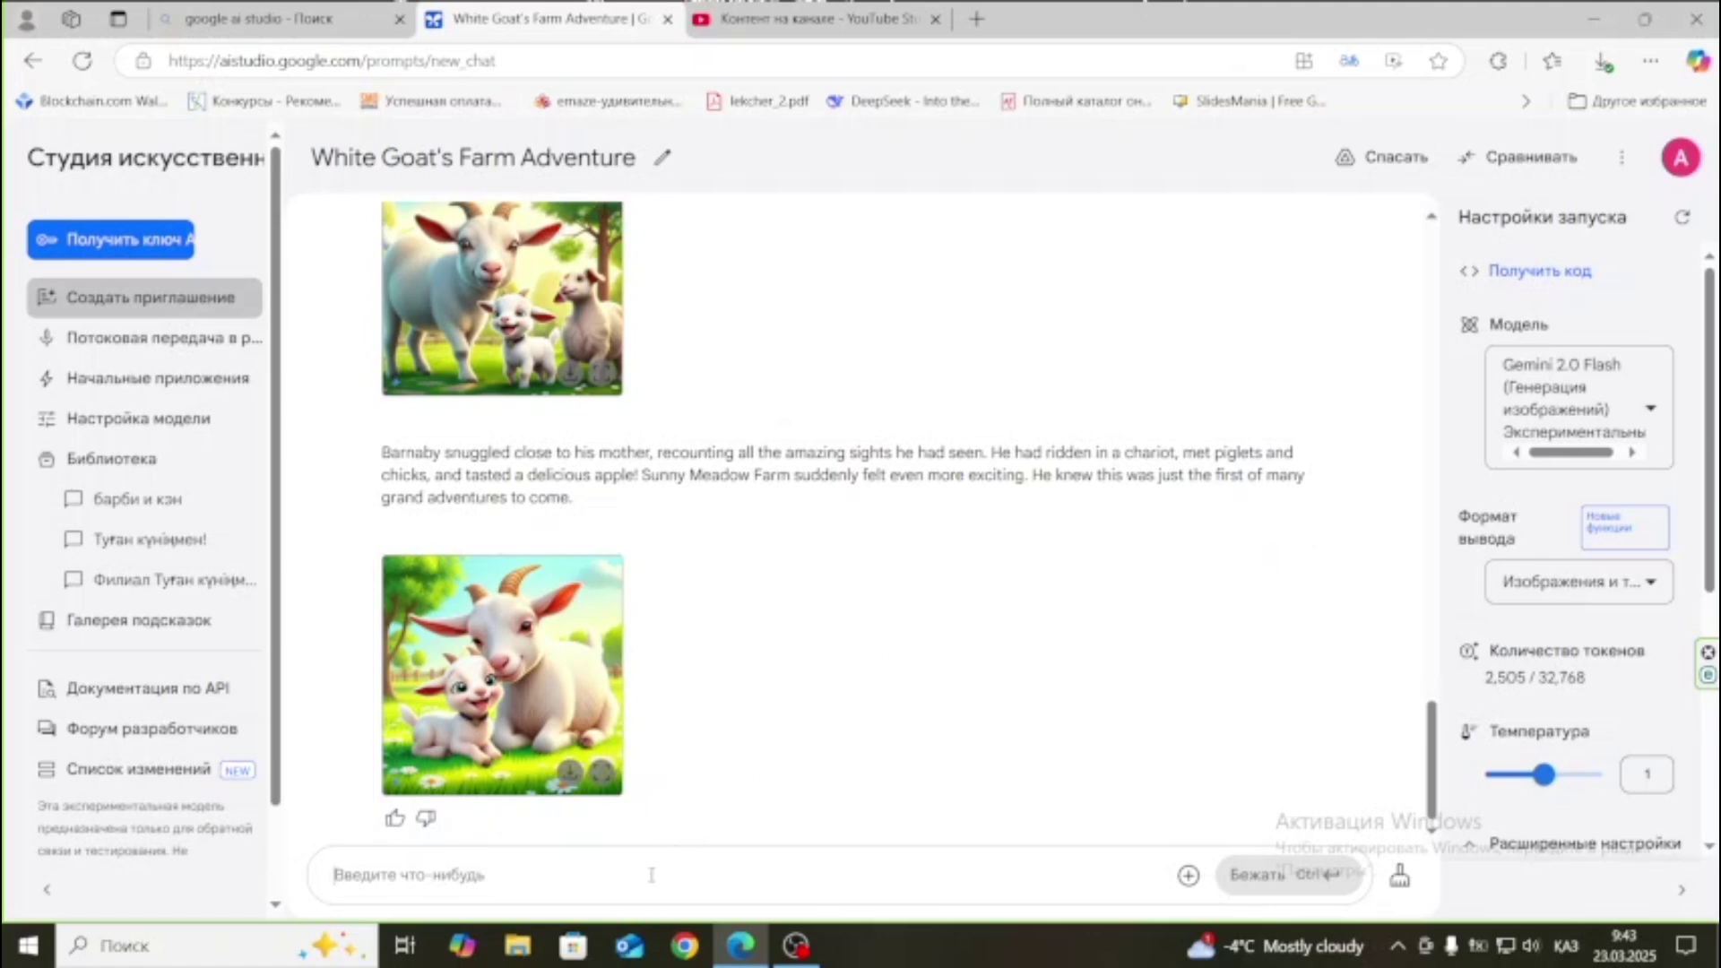
Send the follow-up message "қазақ нй" in the white goat story chat.
type("к")
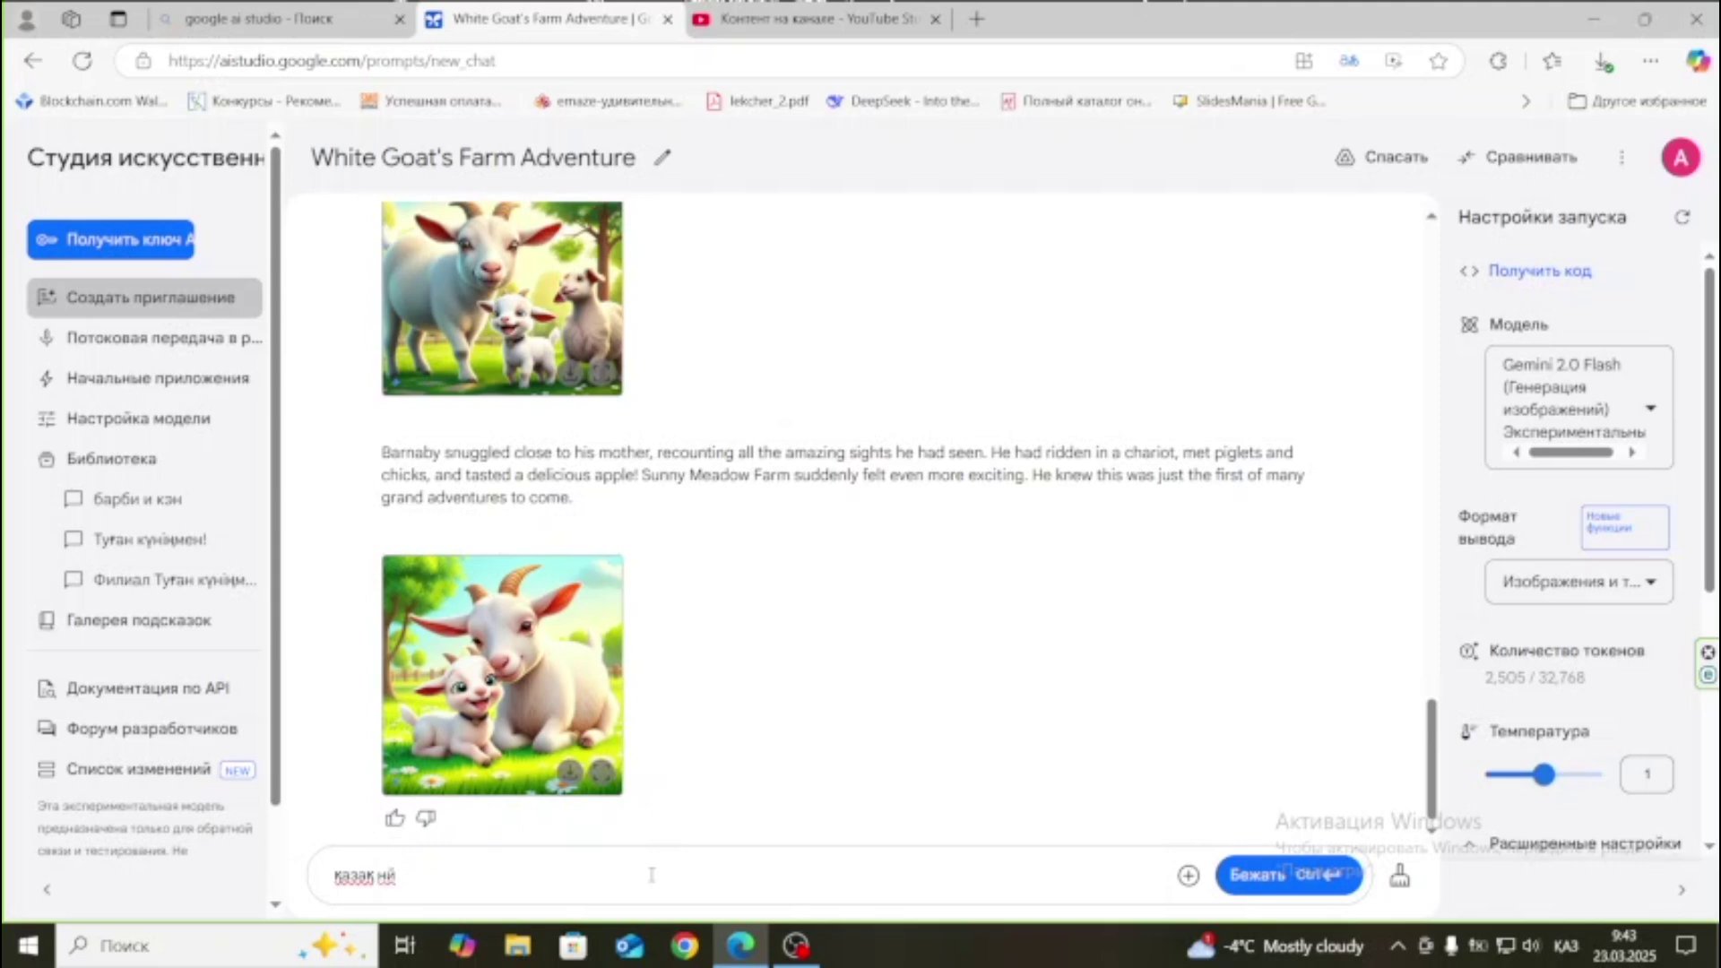
key("Return")
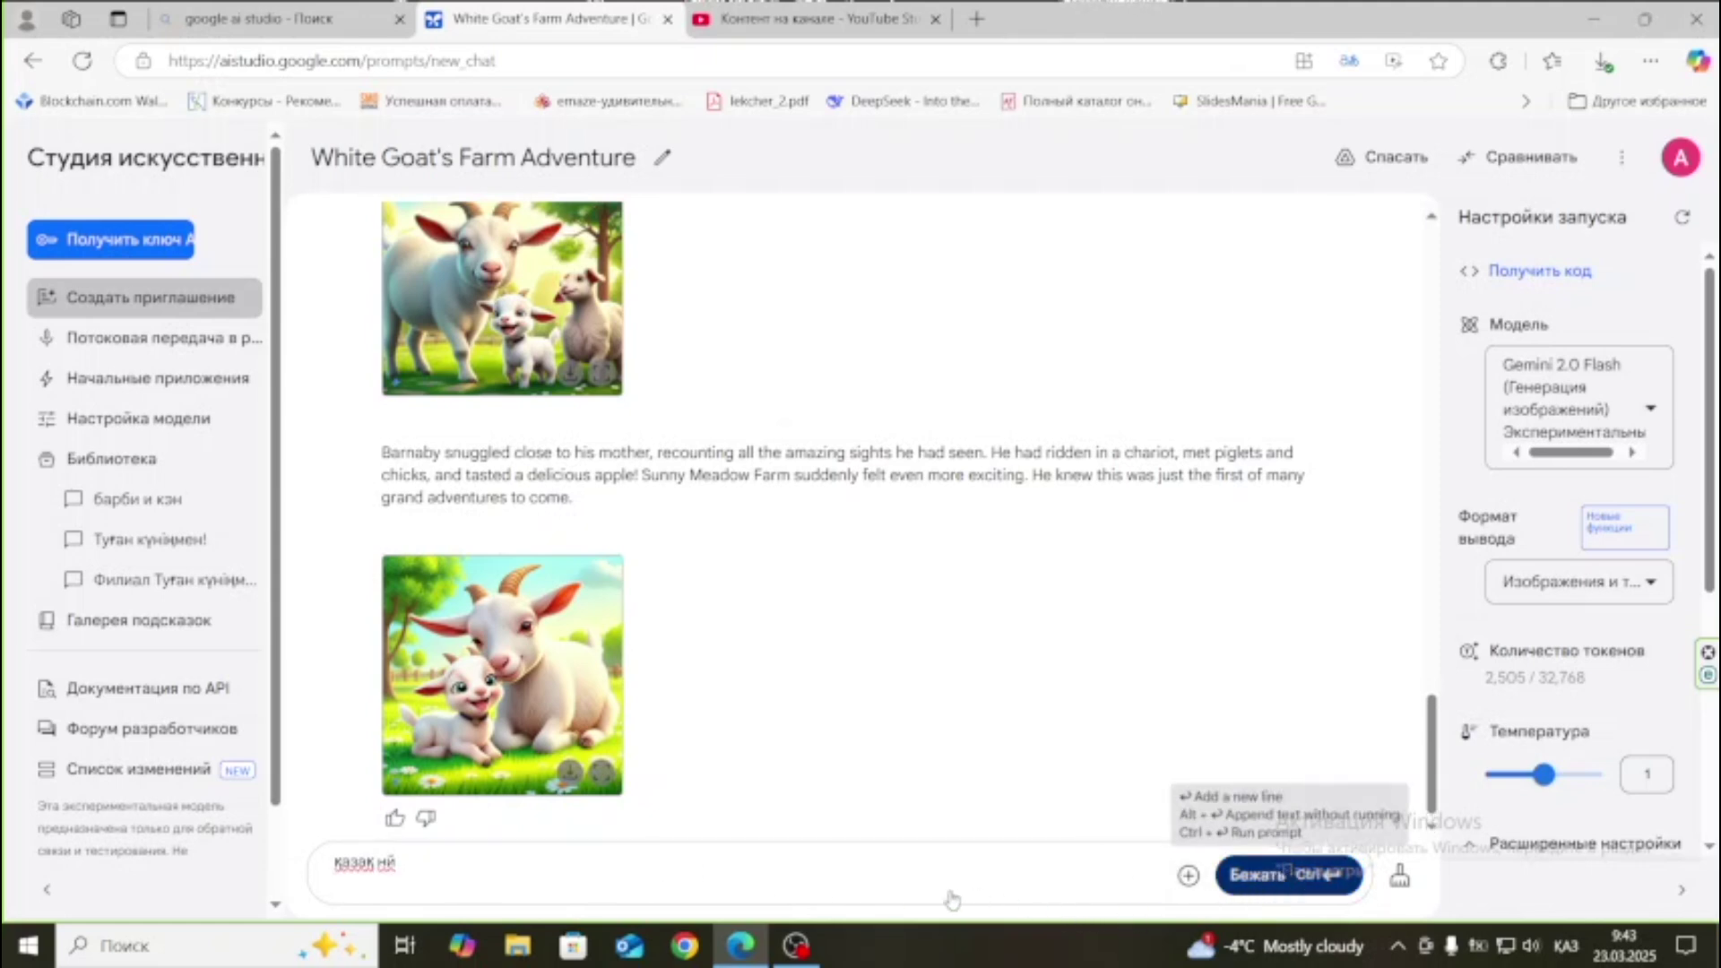
key("ctrl+Return")
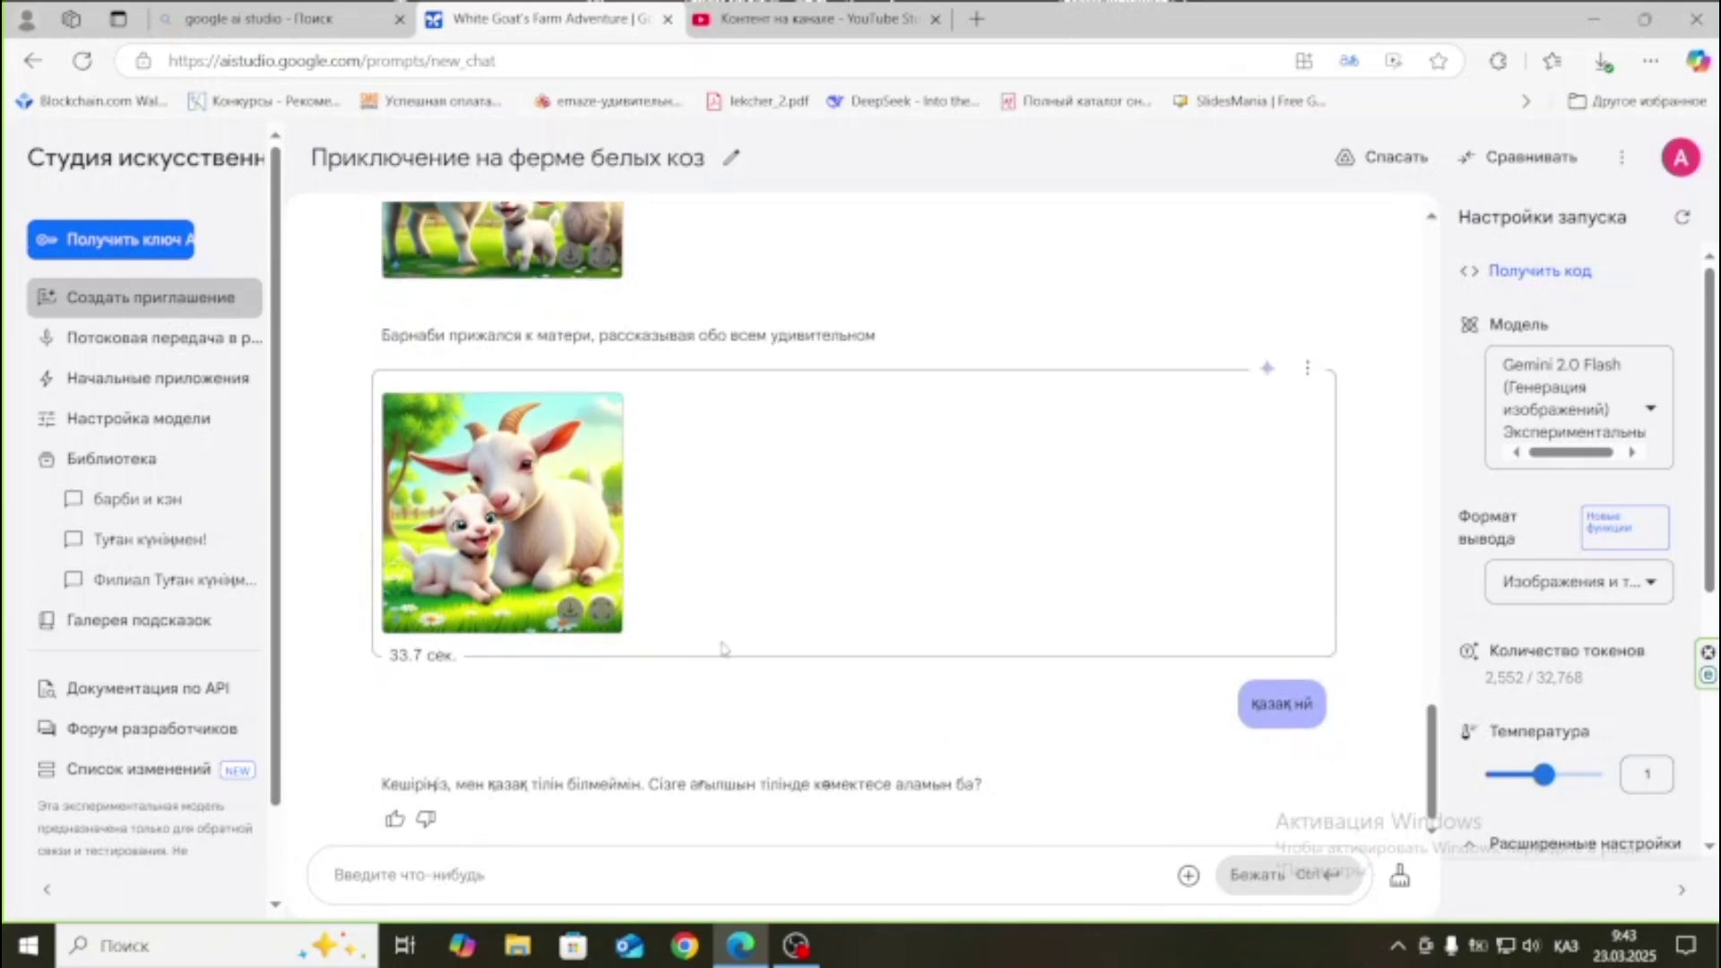
Start a new prompt and generate the sample visual story again.
left_click(180, 314)
left_click(515, 760)
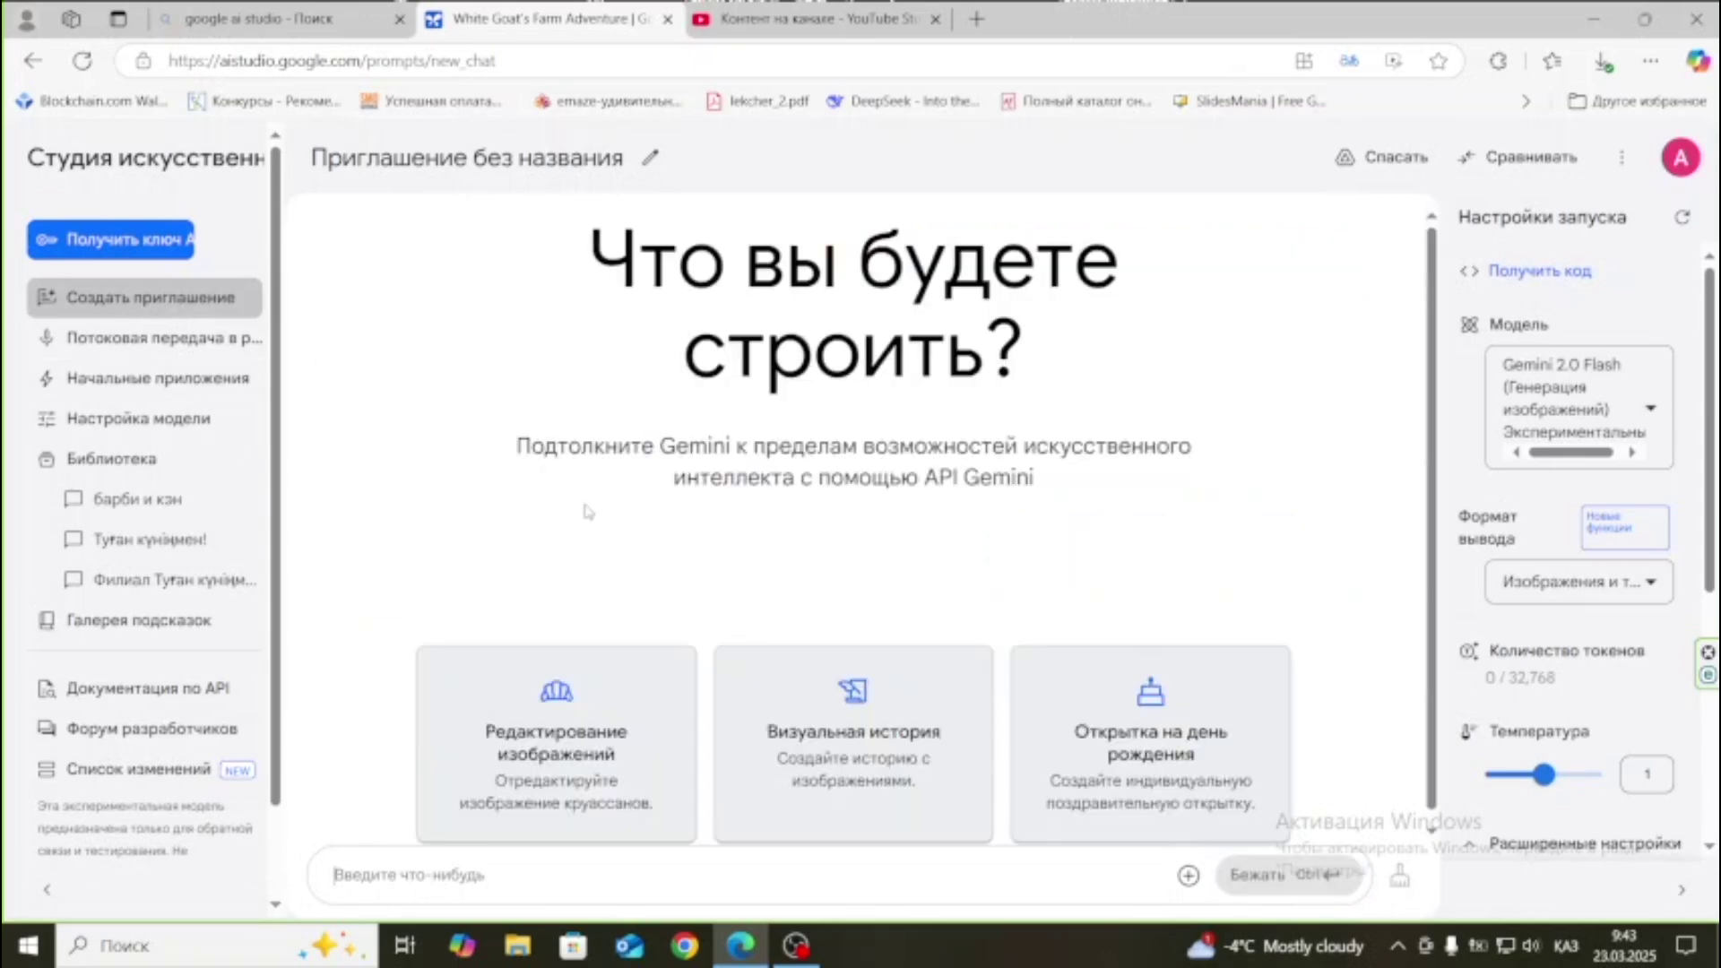
left_click(818, 760)
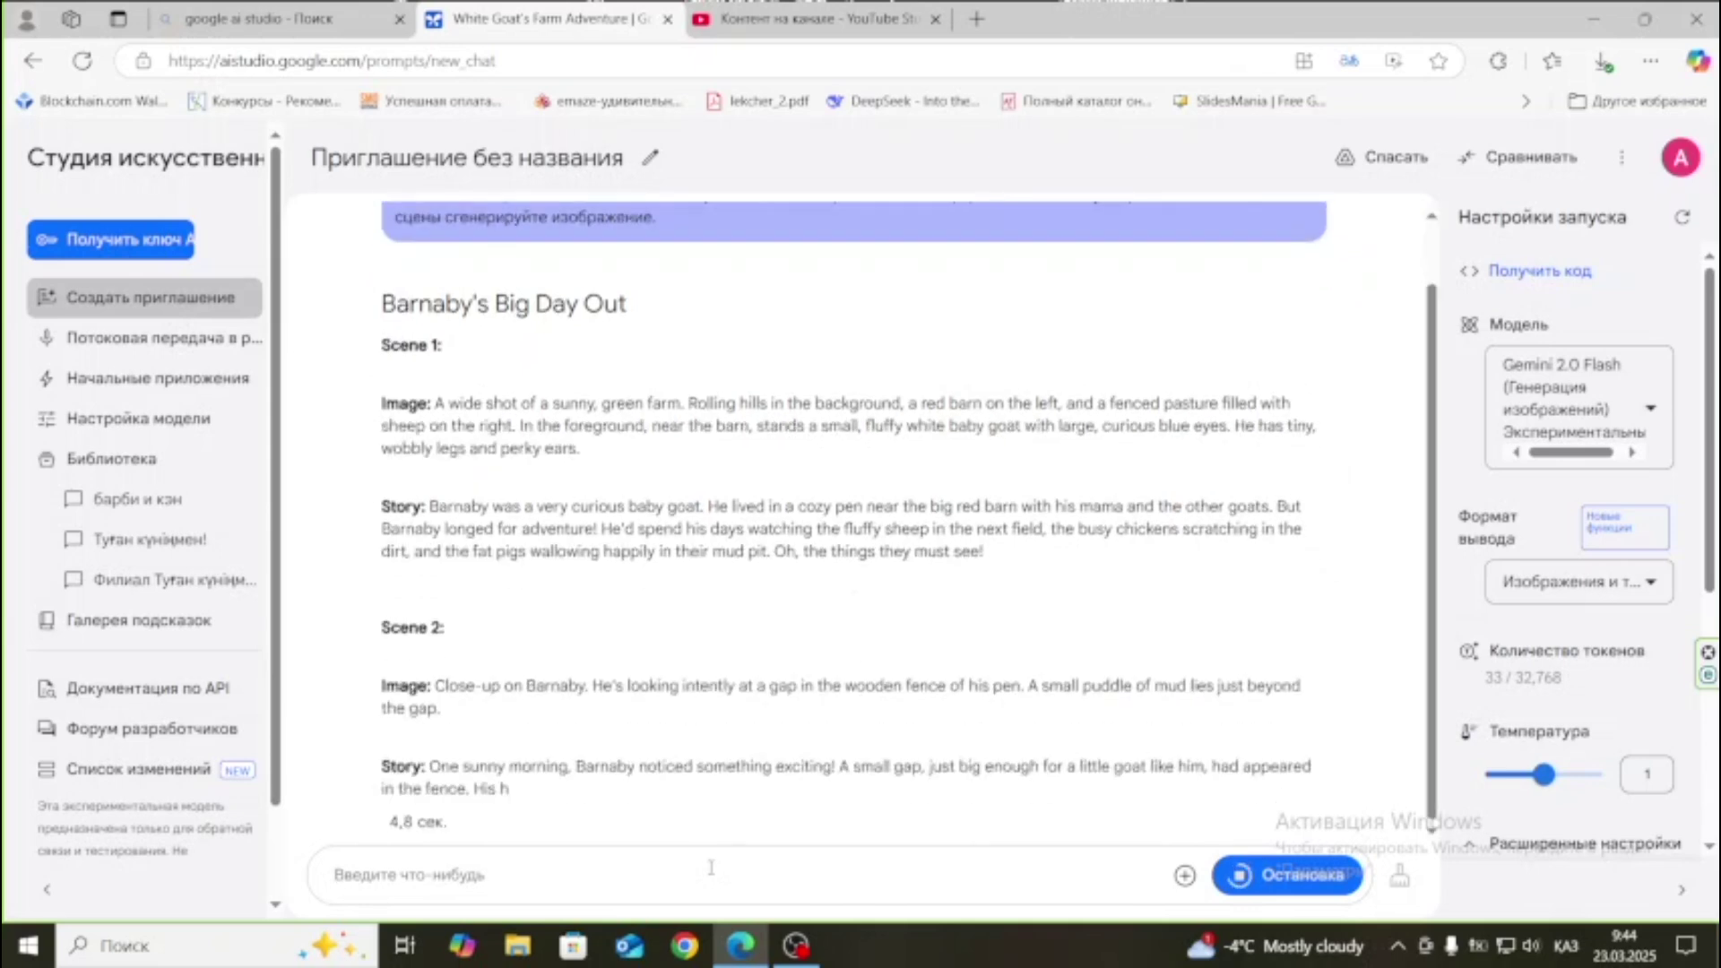
Send "Қазақ үй алдында көкпар ойыны" as a follow-up request in the new visual story chat.
type("Қаза")
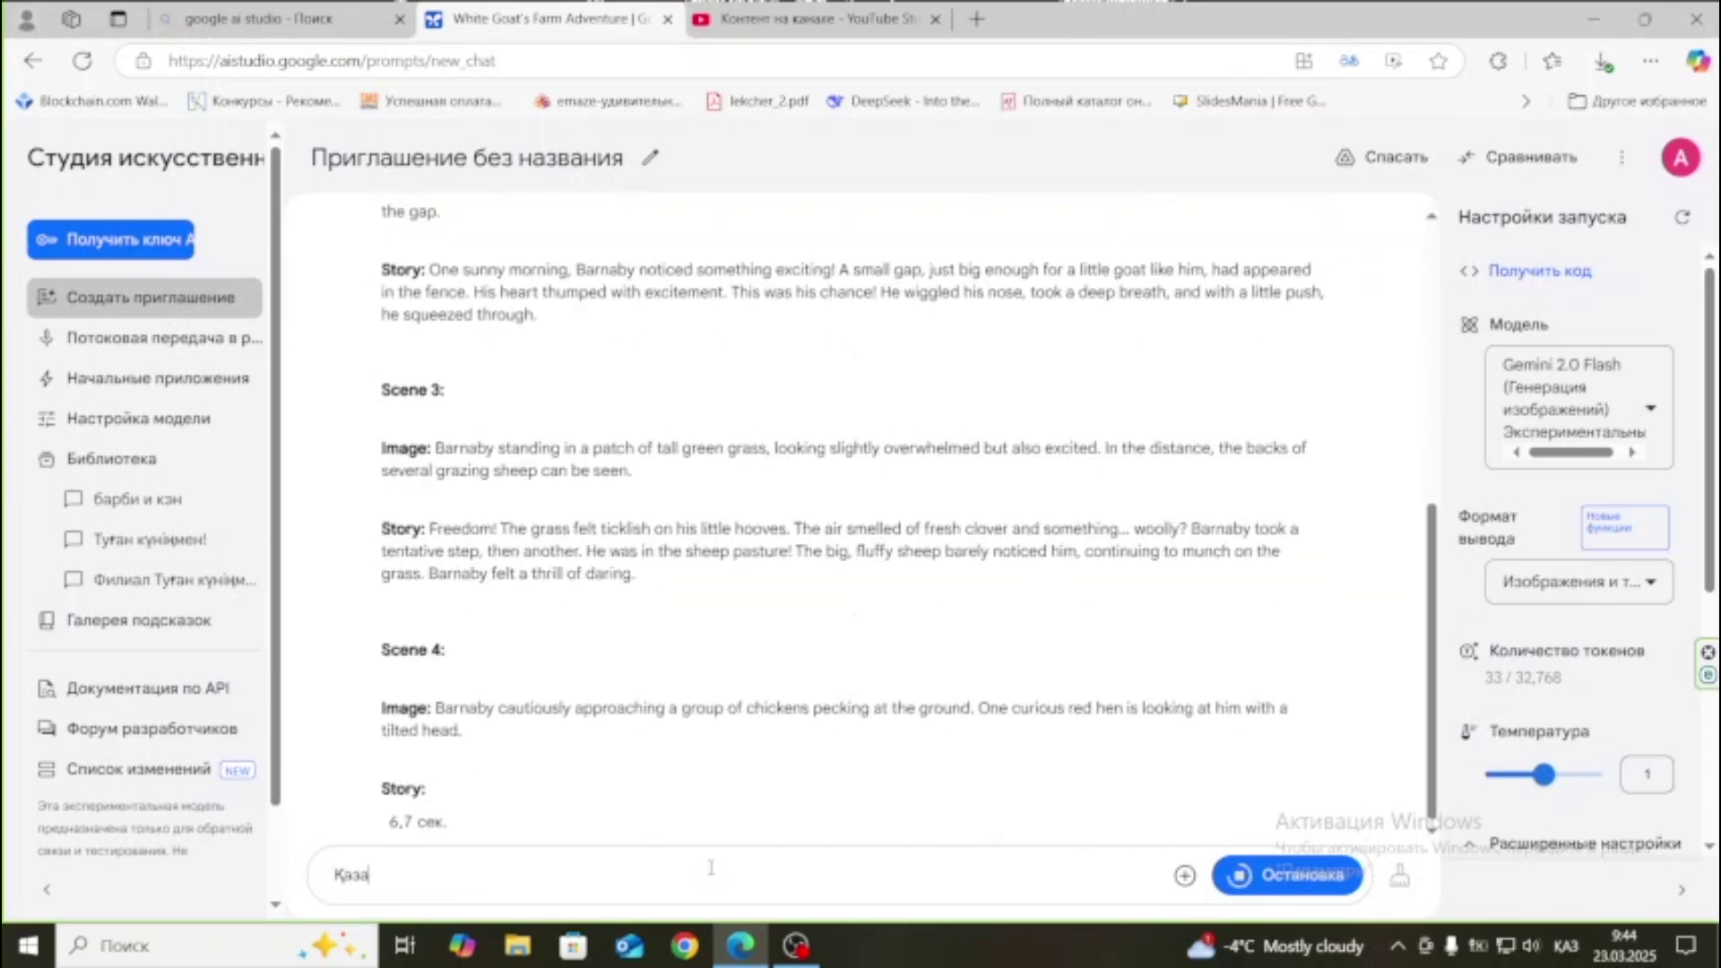
type("қ үй ал")
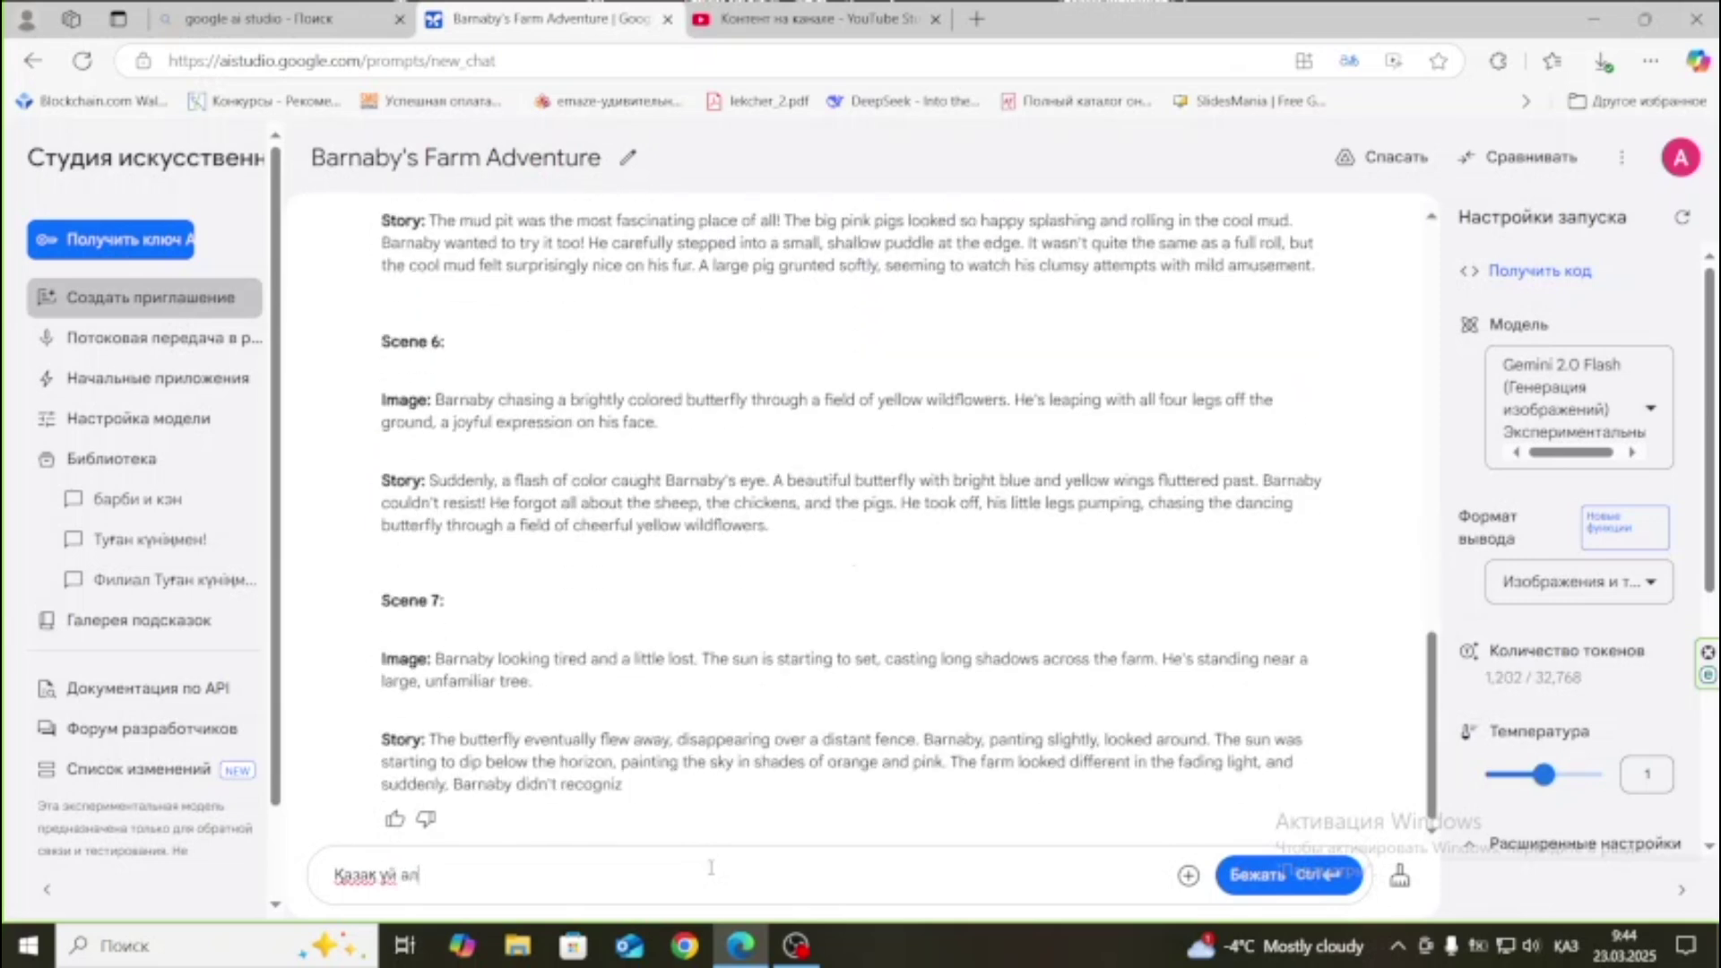
type("дында көкпар")
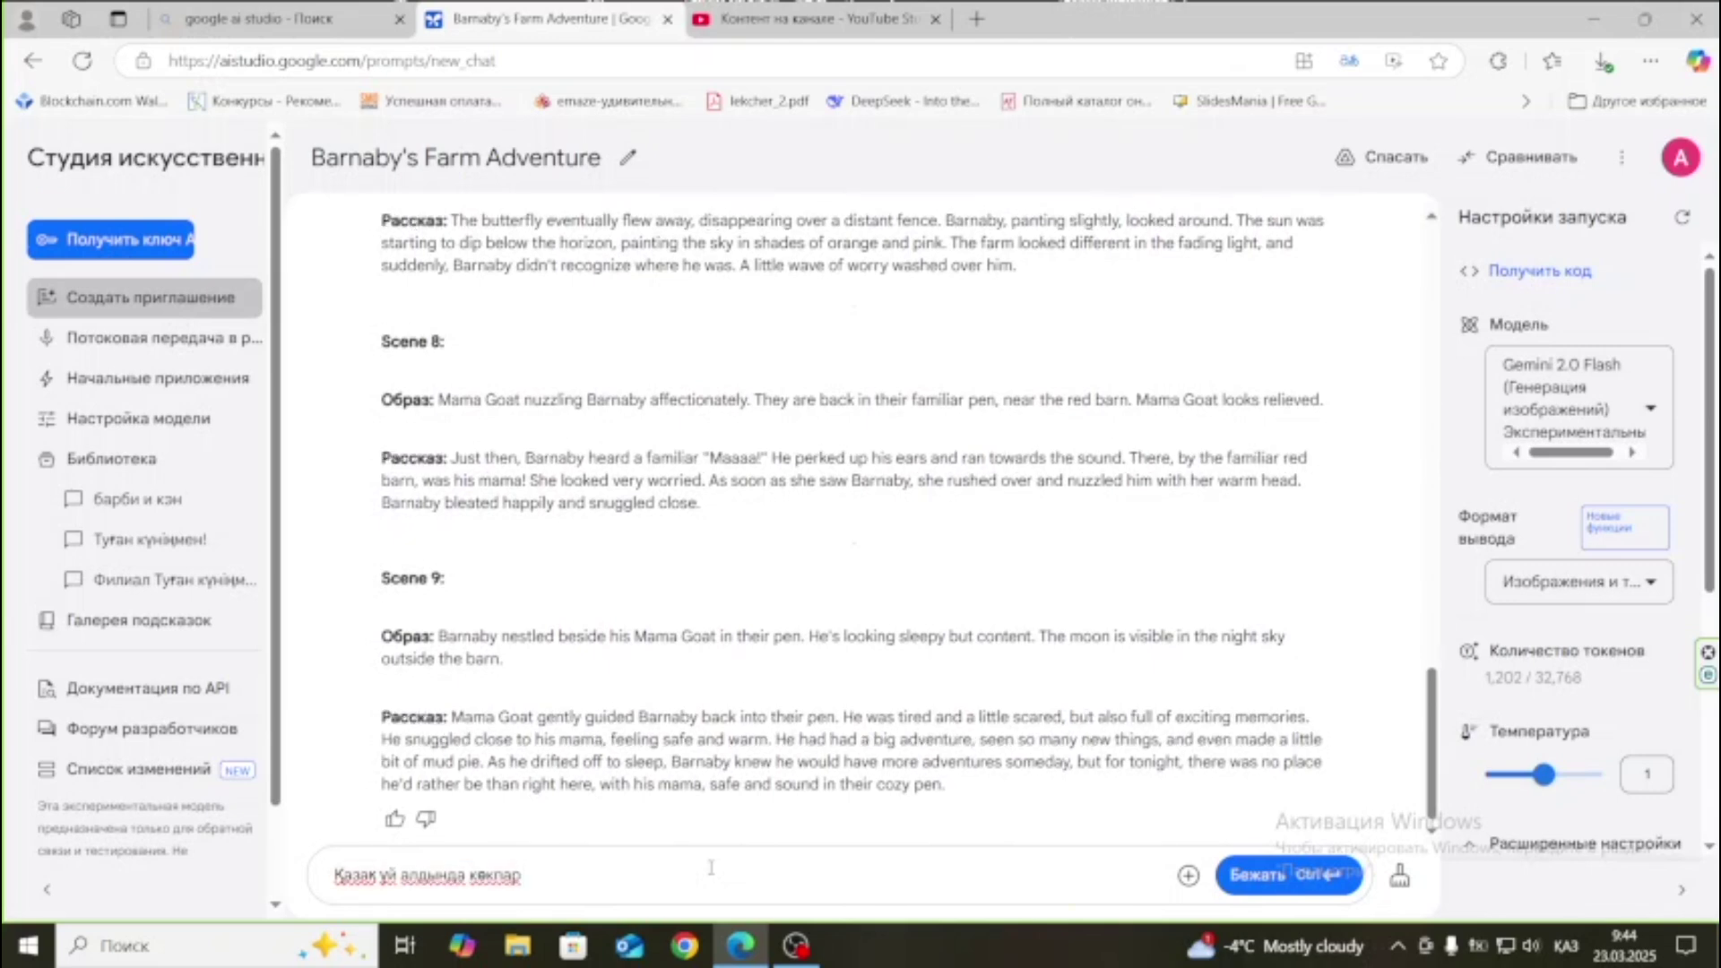
type("ой")
left_click(1288, 874)
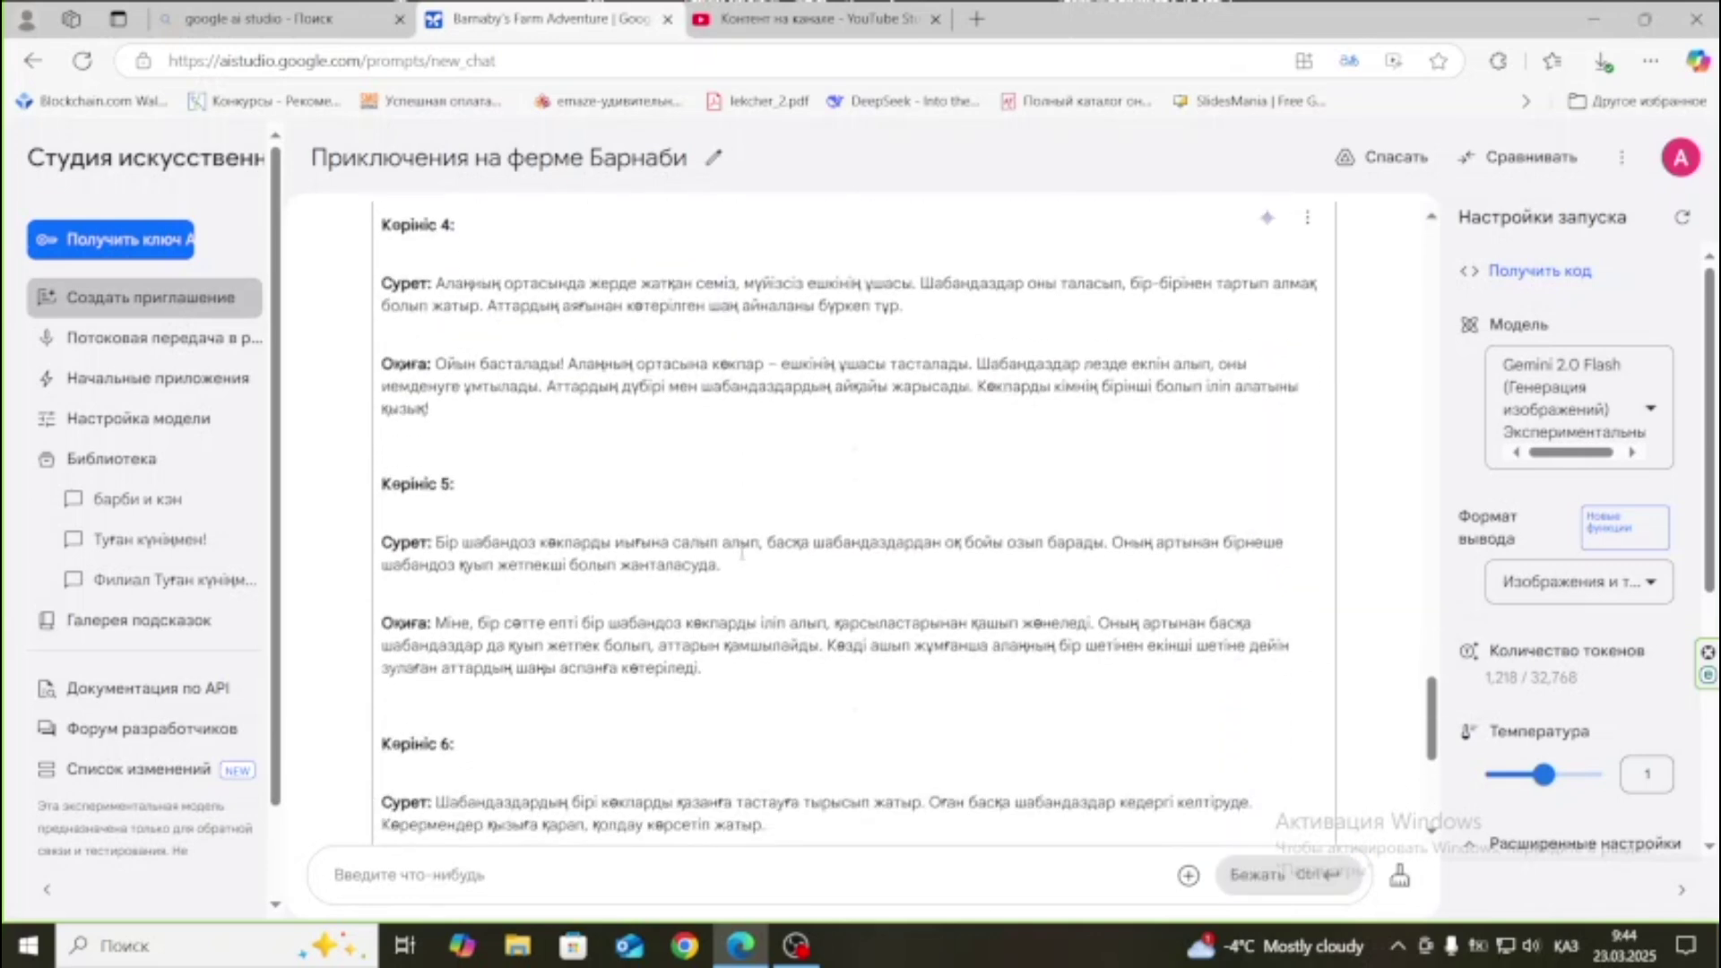
Review the generated Kazakh kokpar story and copy the full text of its first scene, "Көрініс 1".
scroll(742, 553, "down", 8)
scroll(743, 556, "down", 3)
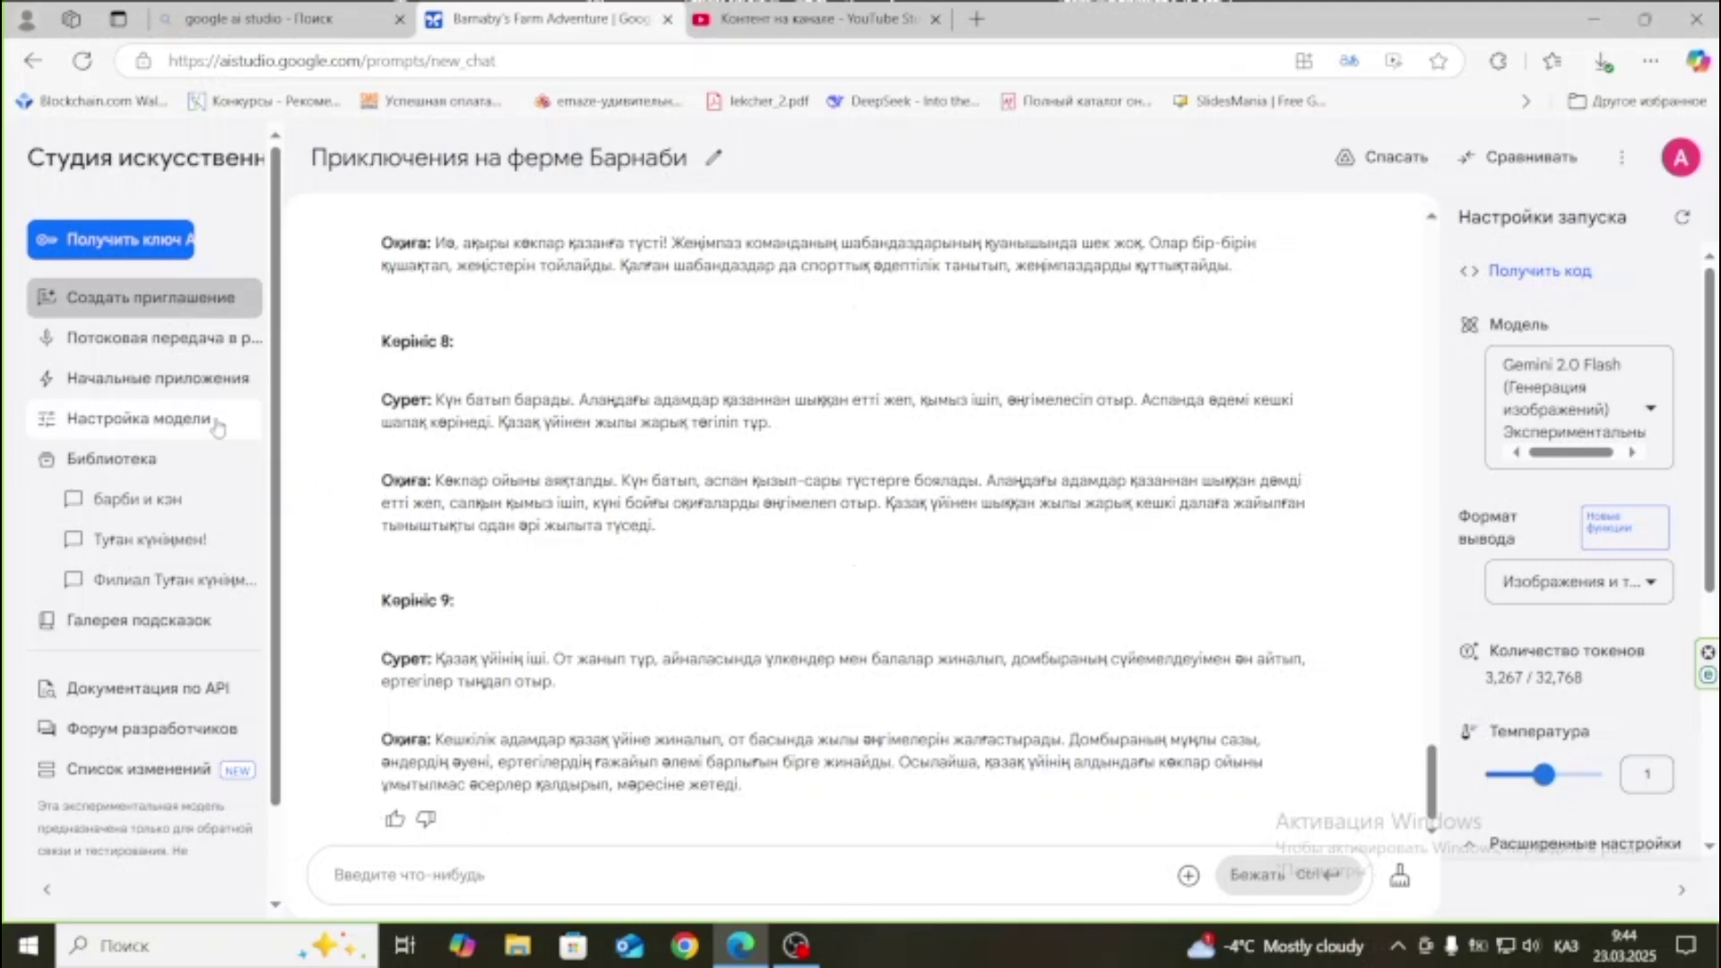
scroll(536, 478, "up", 6)
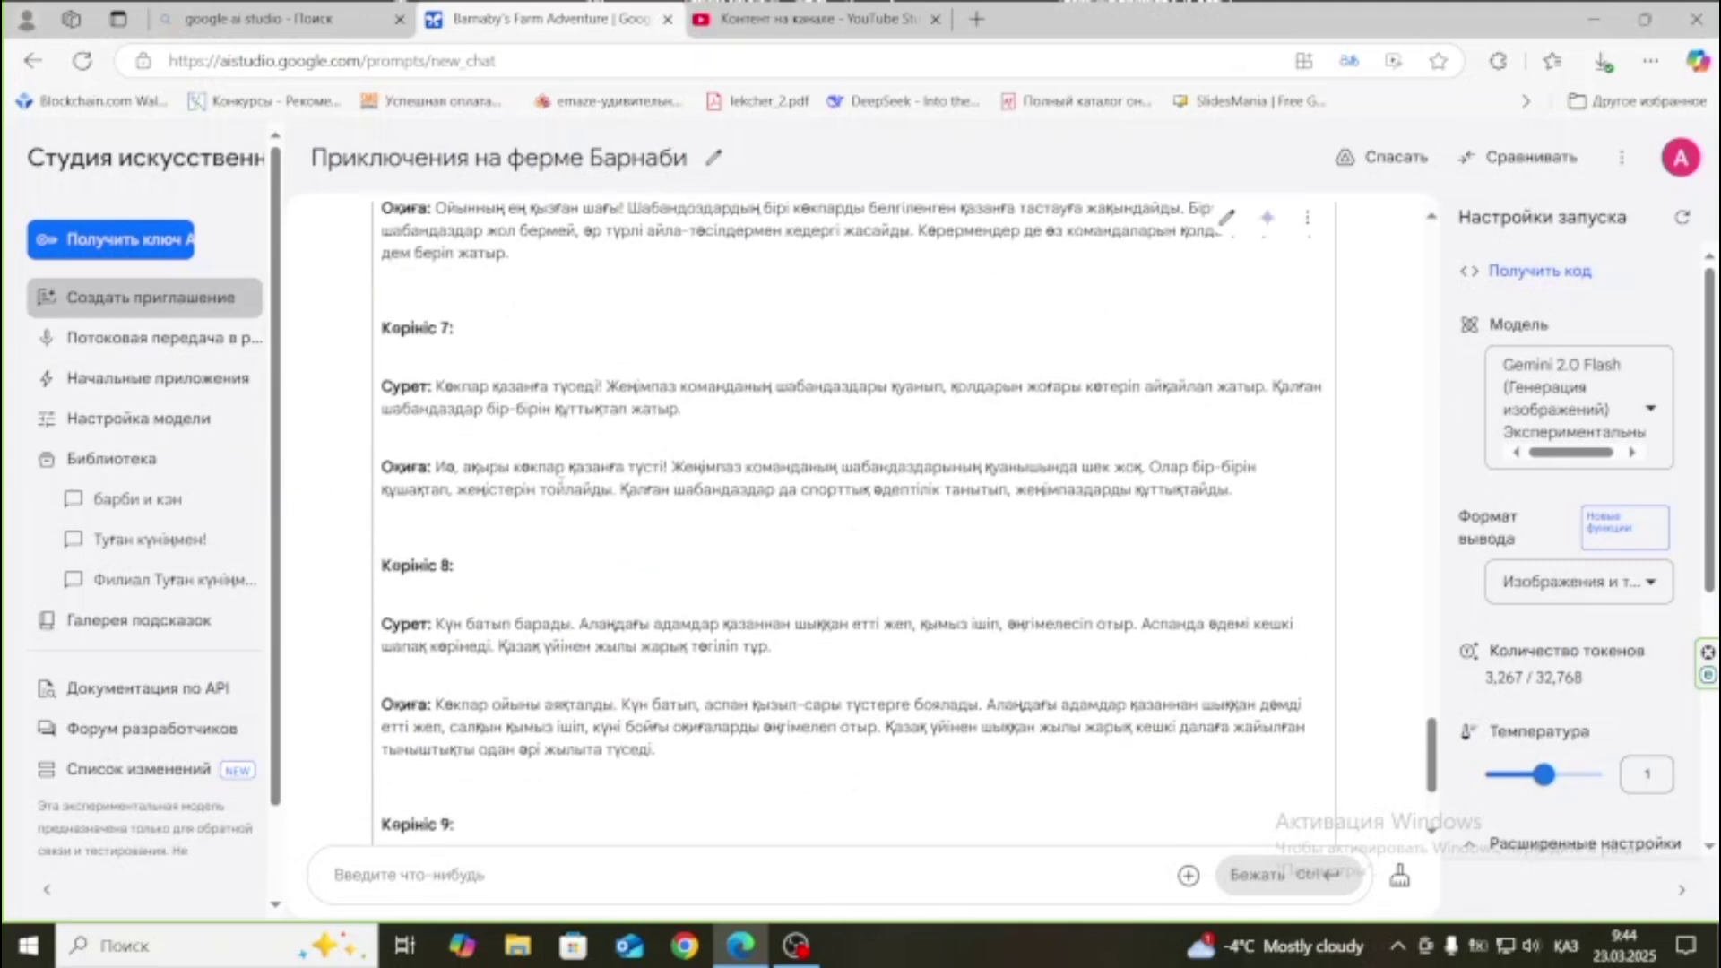
scroll(536, 475, "up", 8)
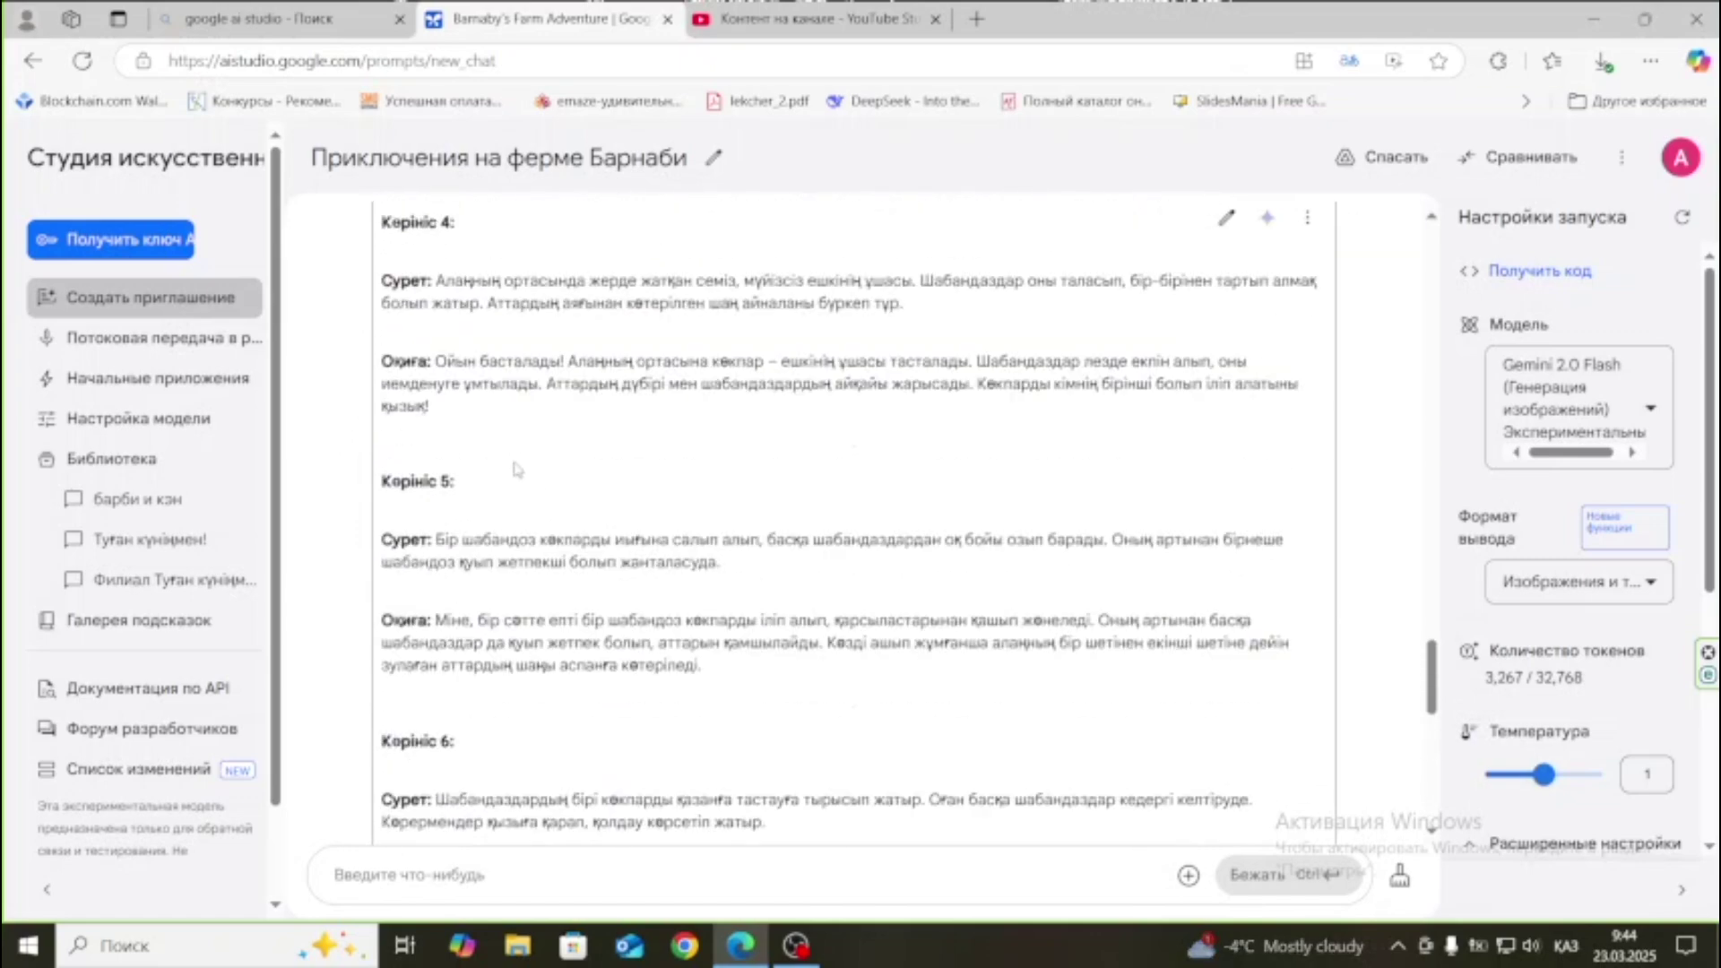
scroll(518, 468, "up", 5)
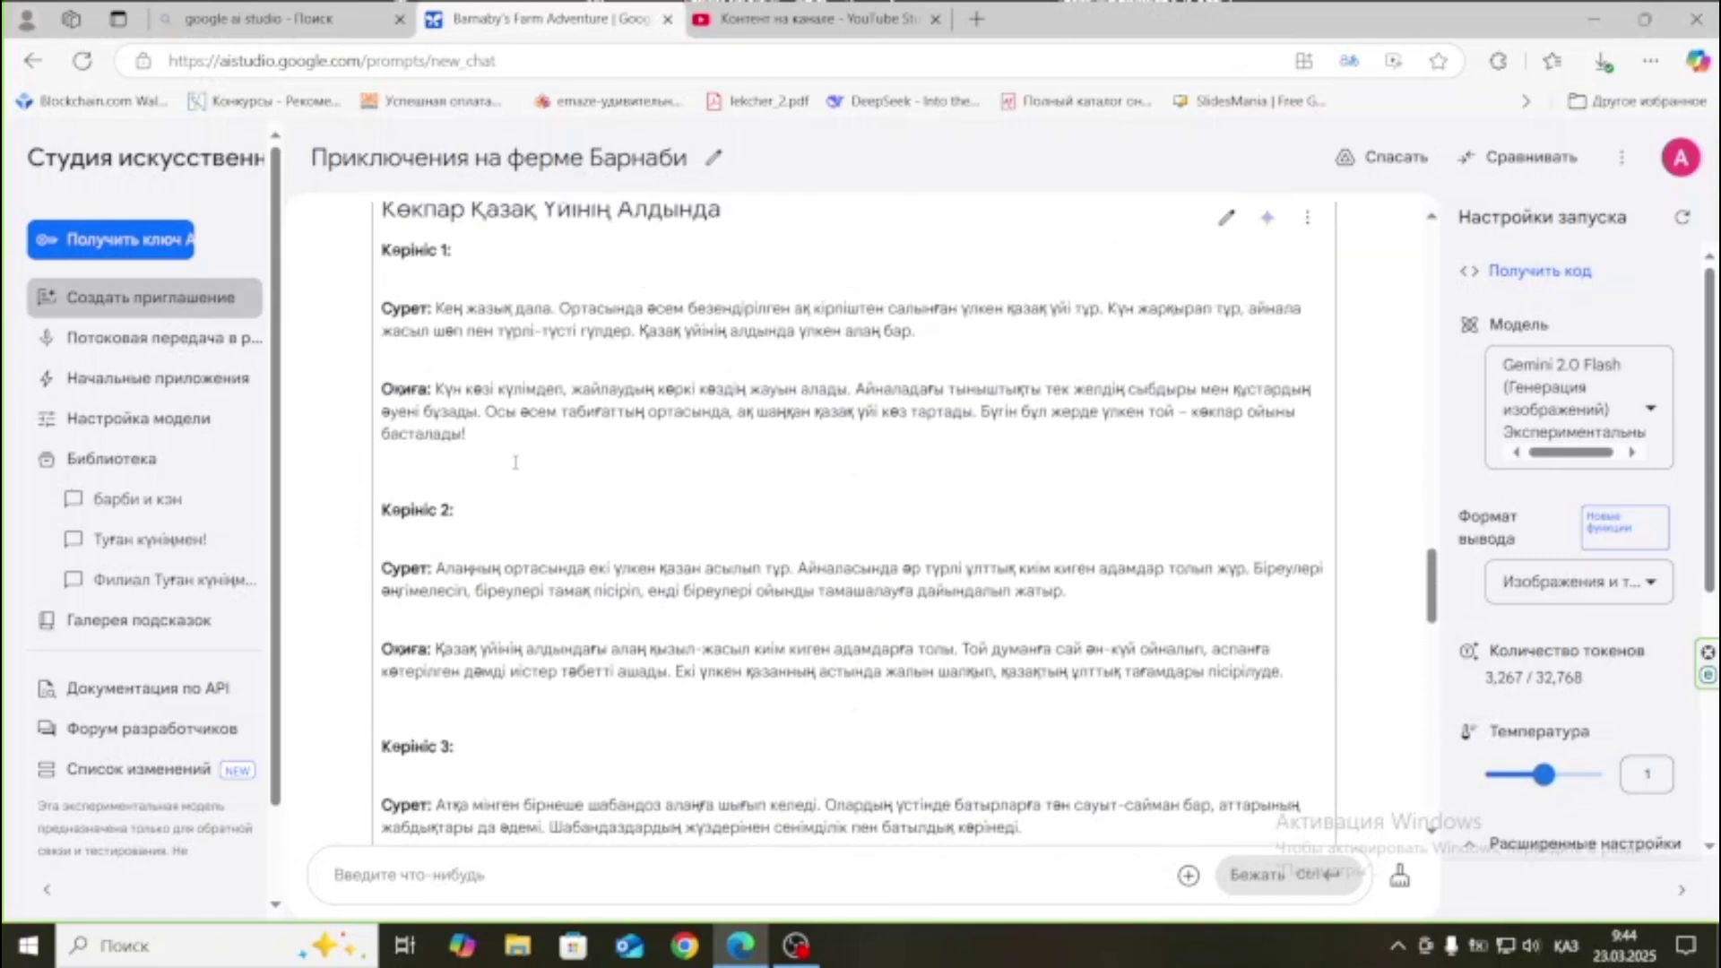
left_click_drag(384, 361, 617, 563)
right_click(589, 510)
left_click(630, 516)
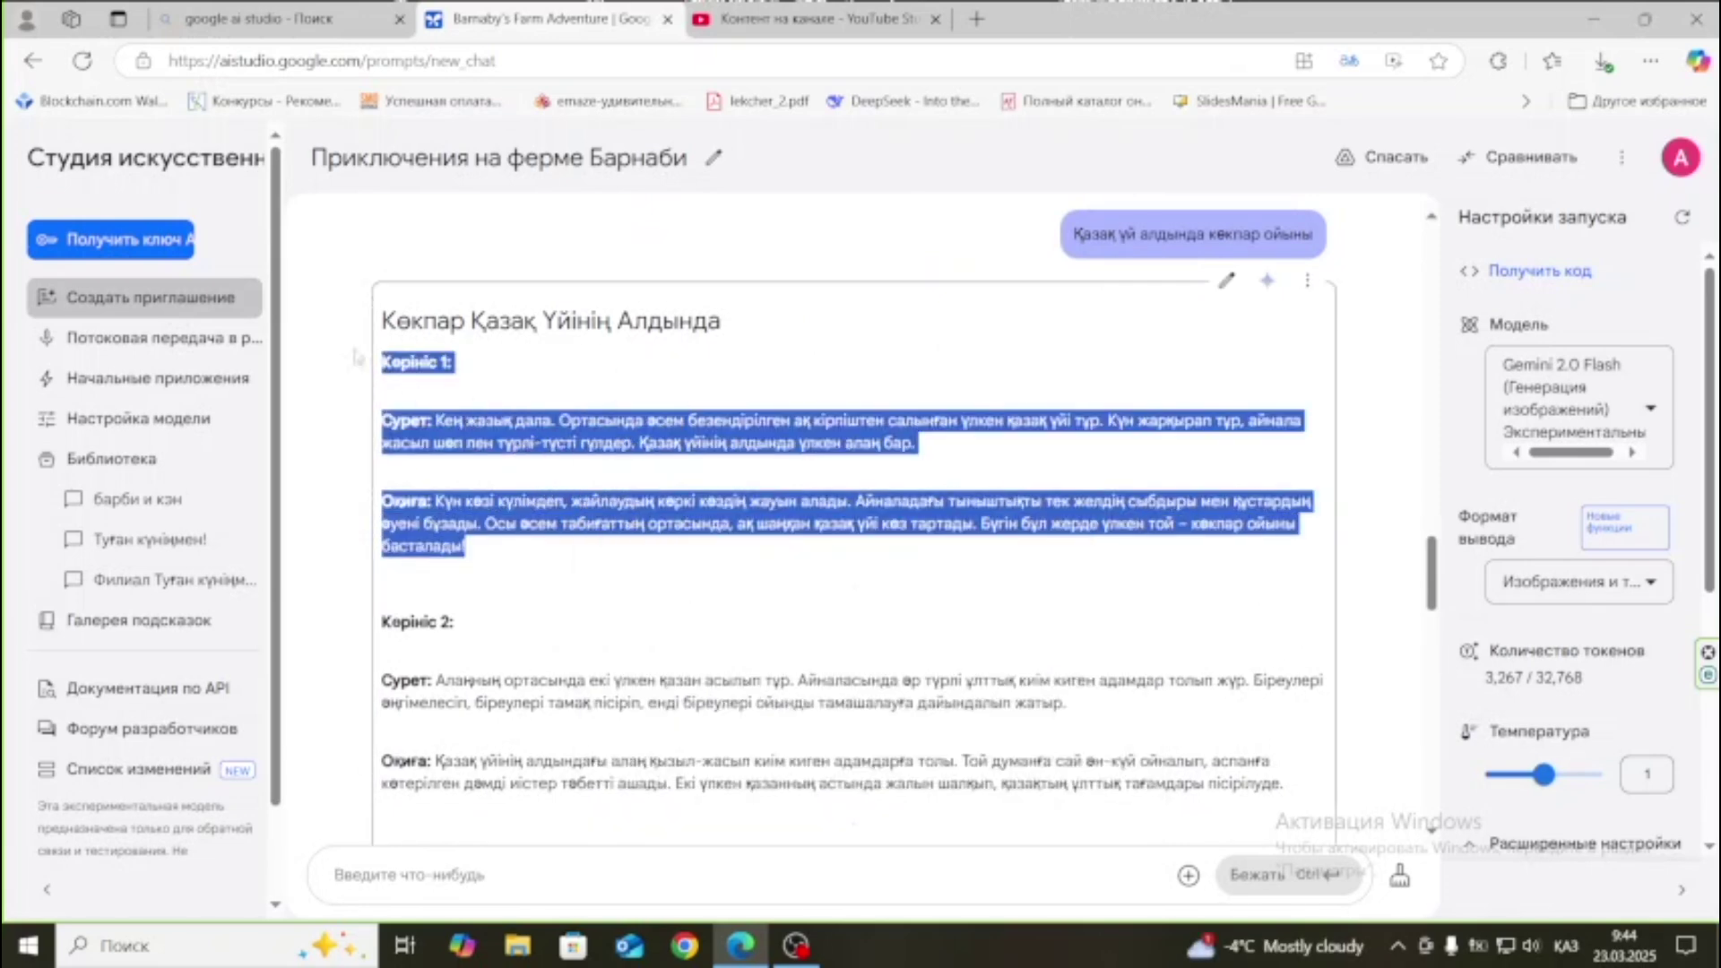
Run the croissant image-editing sample in a new prompt and submit the copied "Көрініс 1" scene text as a follow-up.
left_click(144, 314)
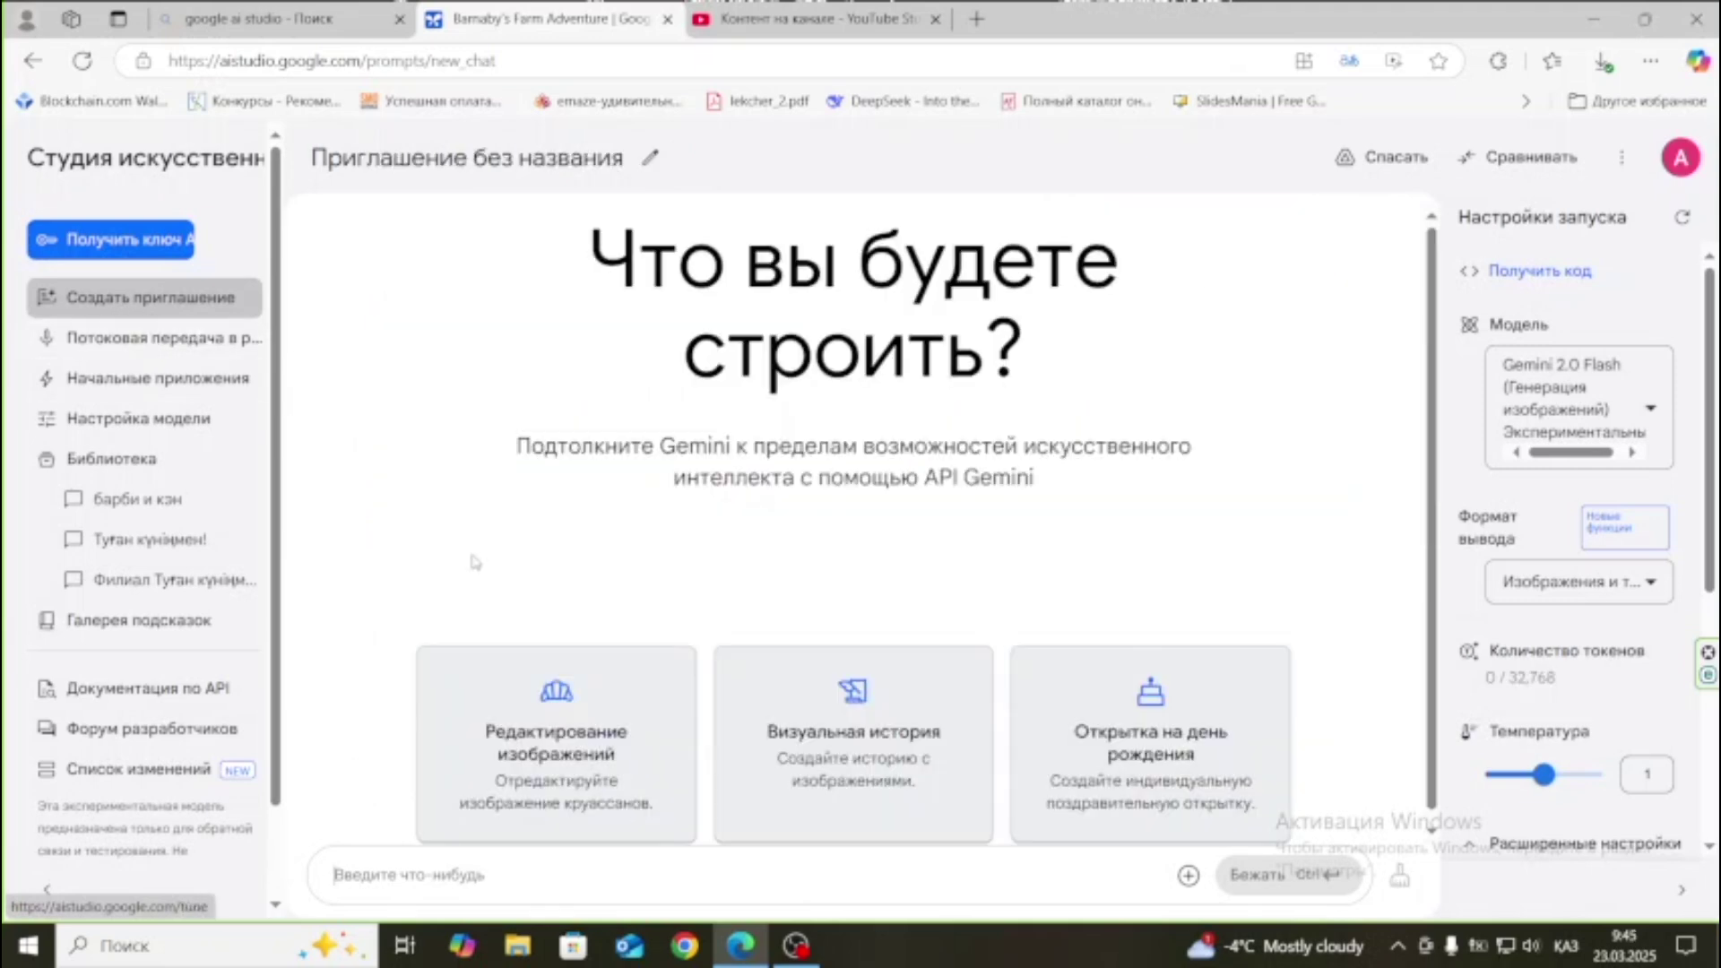
left_click(601, 758)
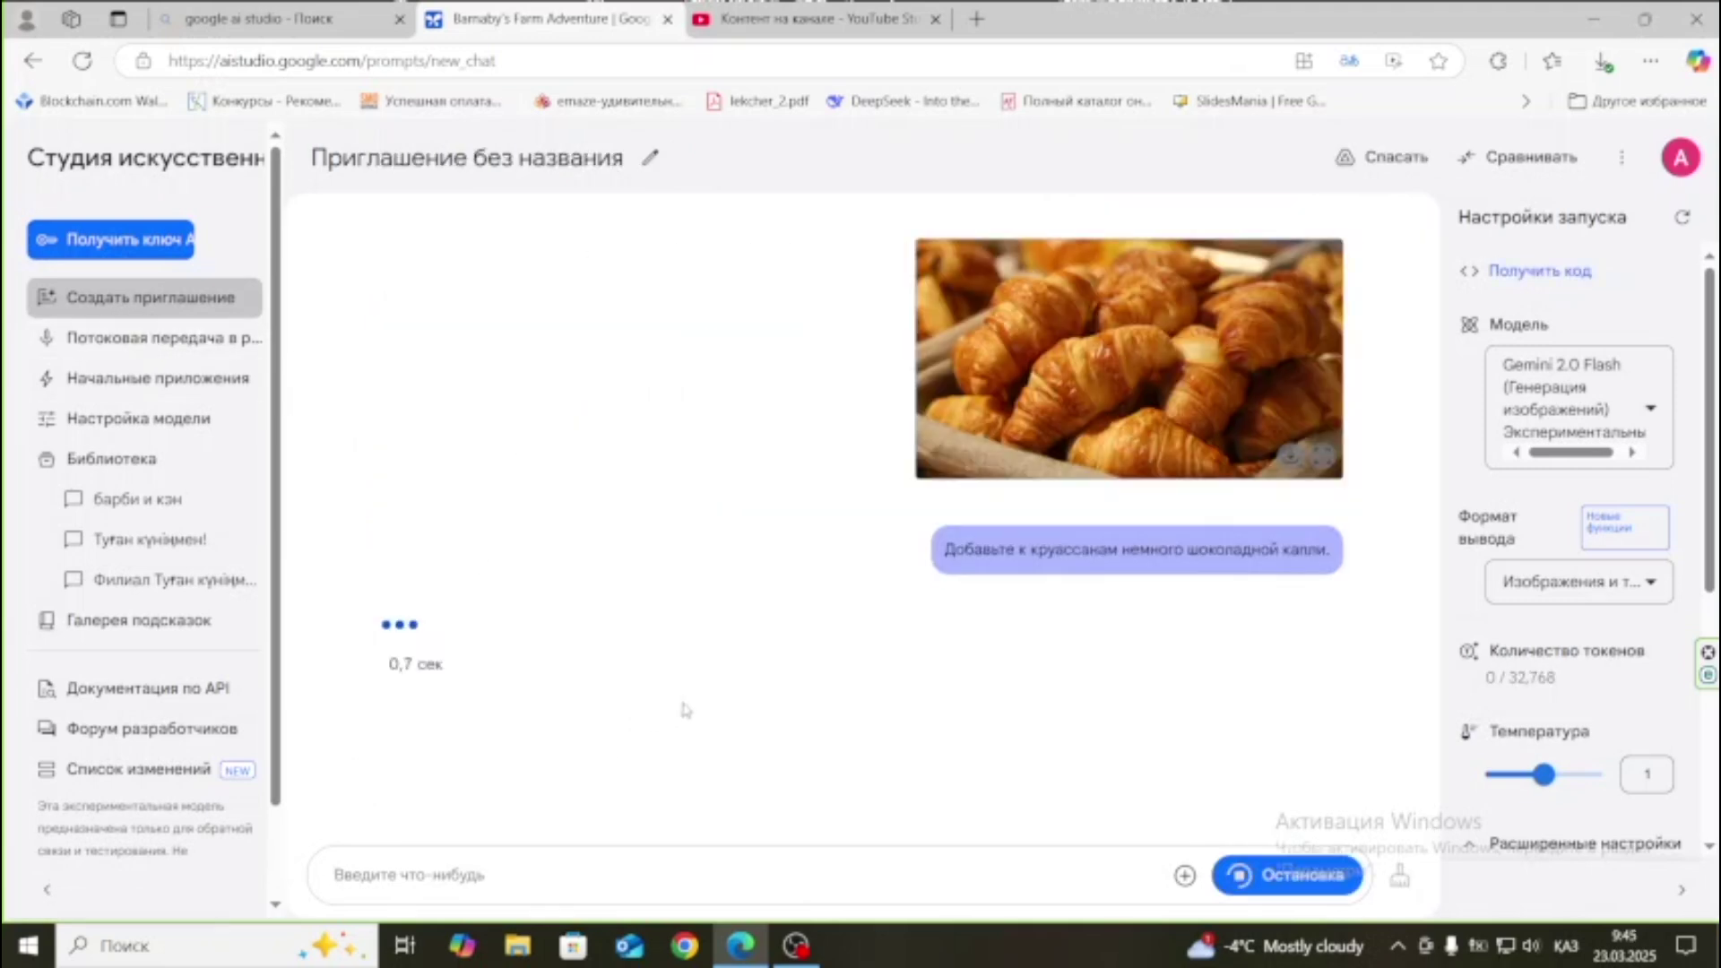
right_click(528, 870)
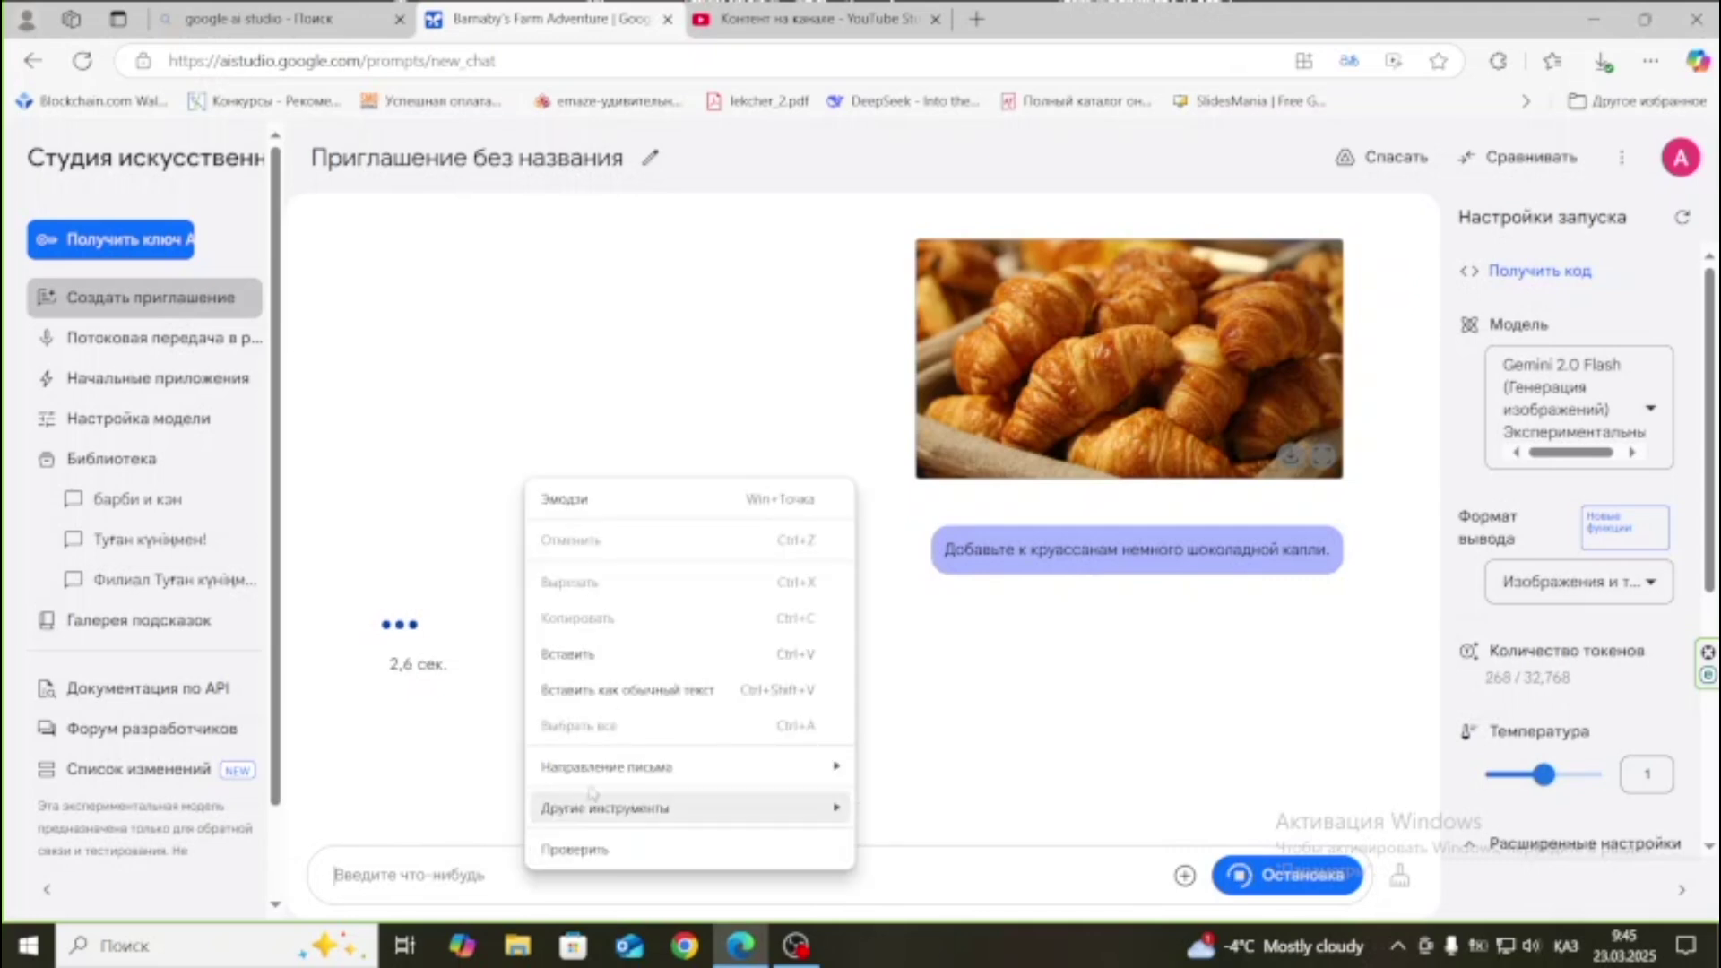
left_click(574, 653)
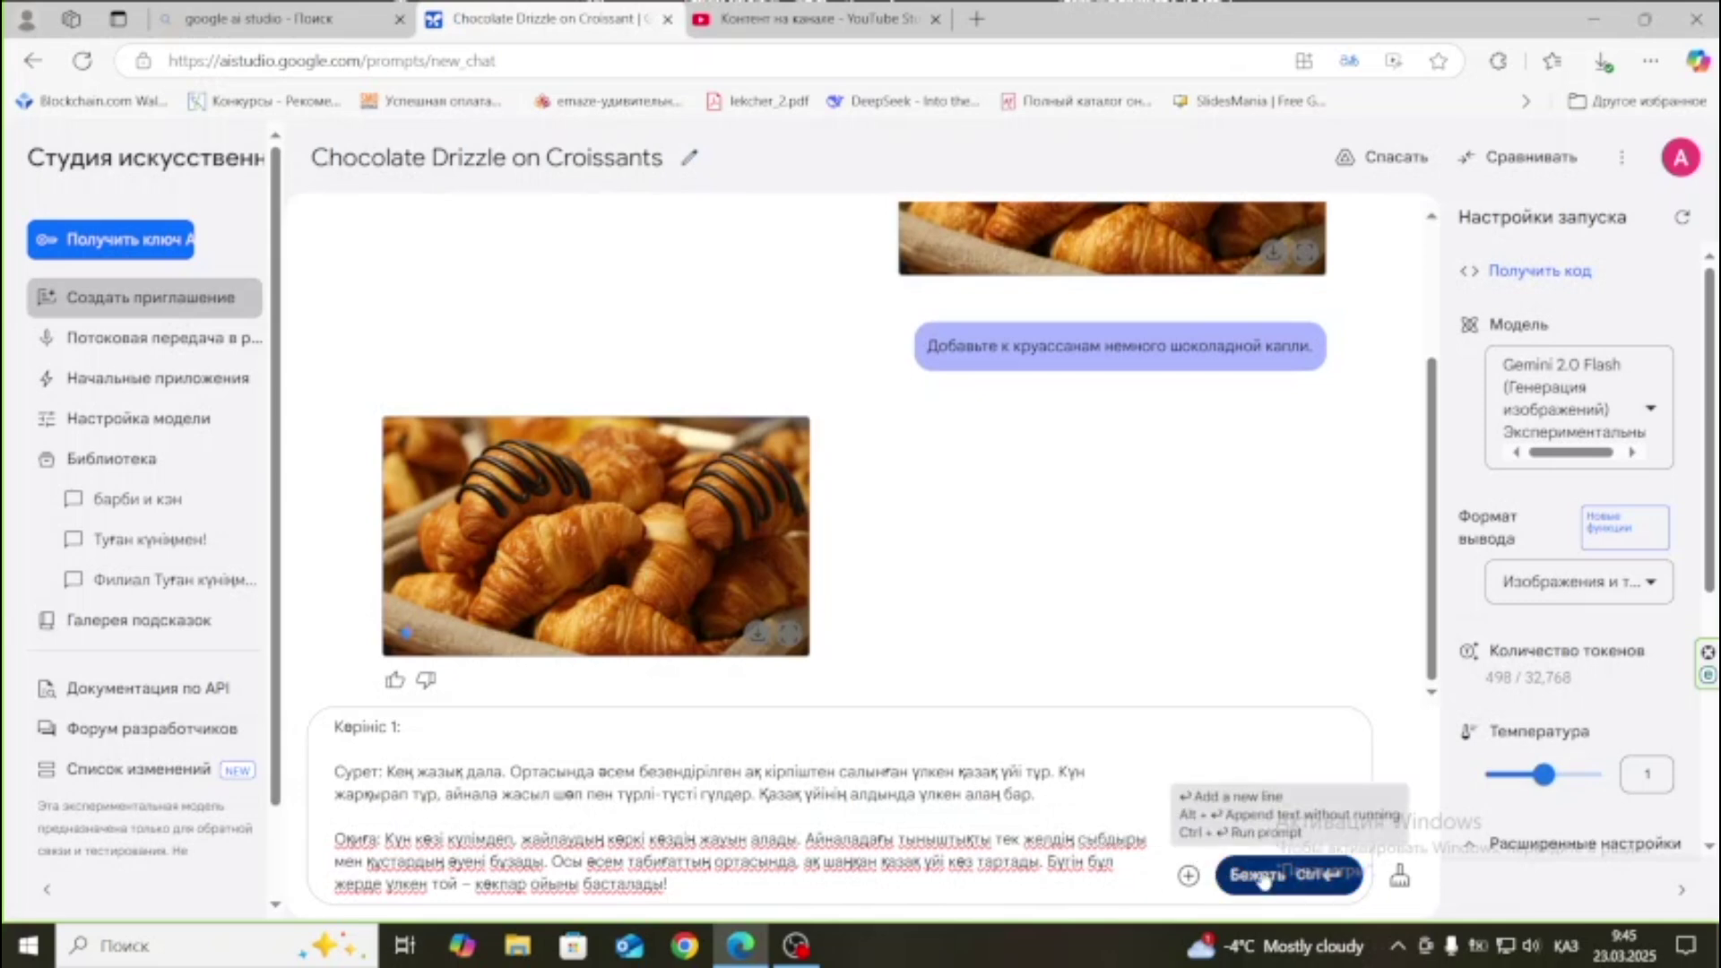
left_click(1264, 882)
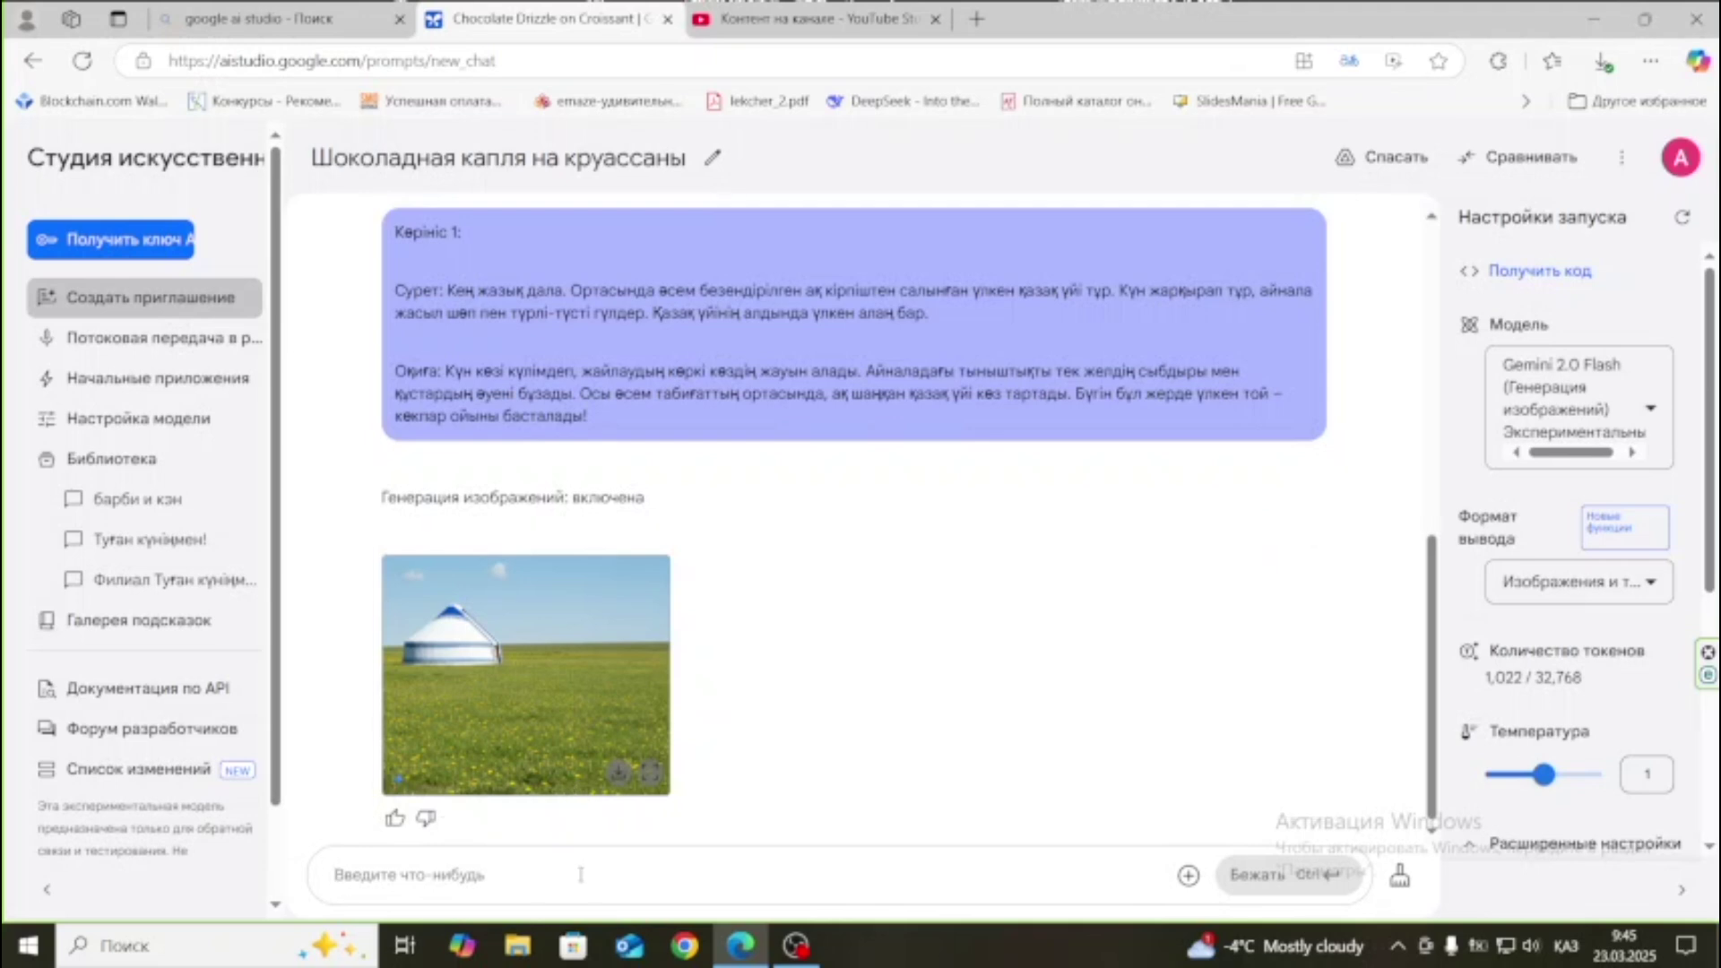
Request a woman wearing a kimeshek in front of the yurt with the message "қазақ үйдің алдында кимешек киген әйел тұр".
type("қазақ үй")
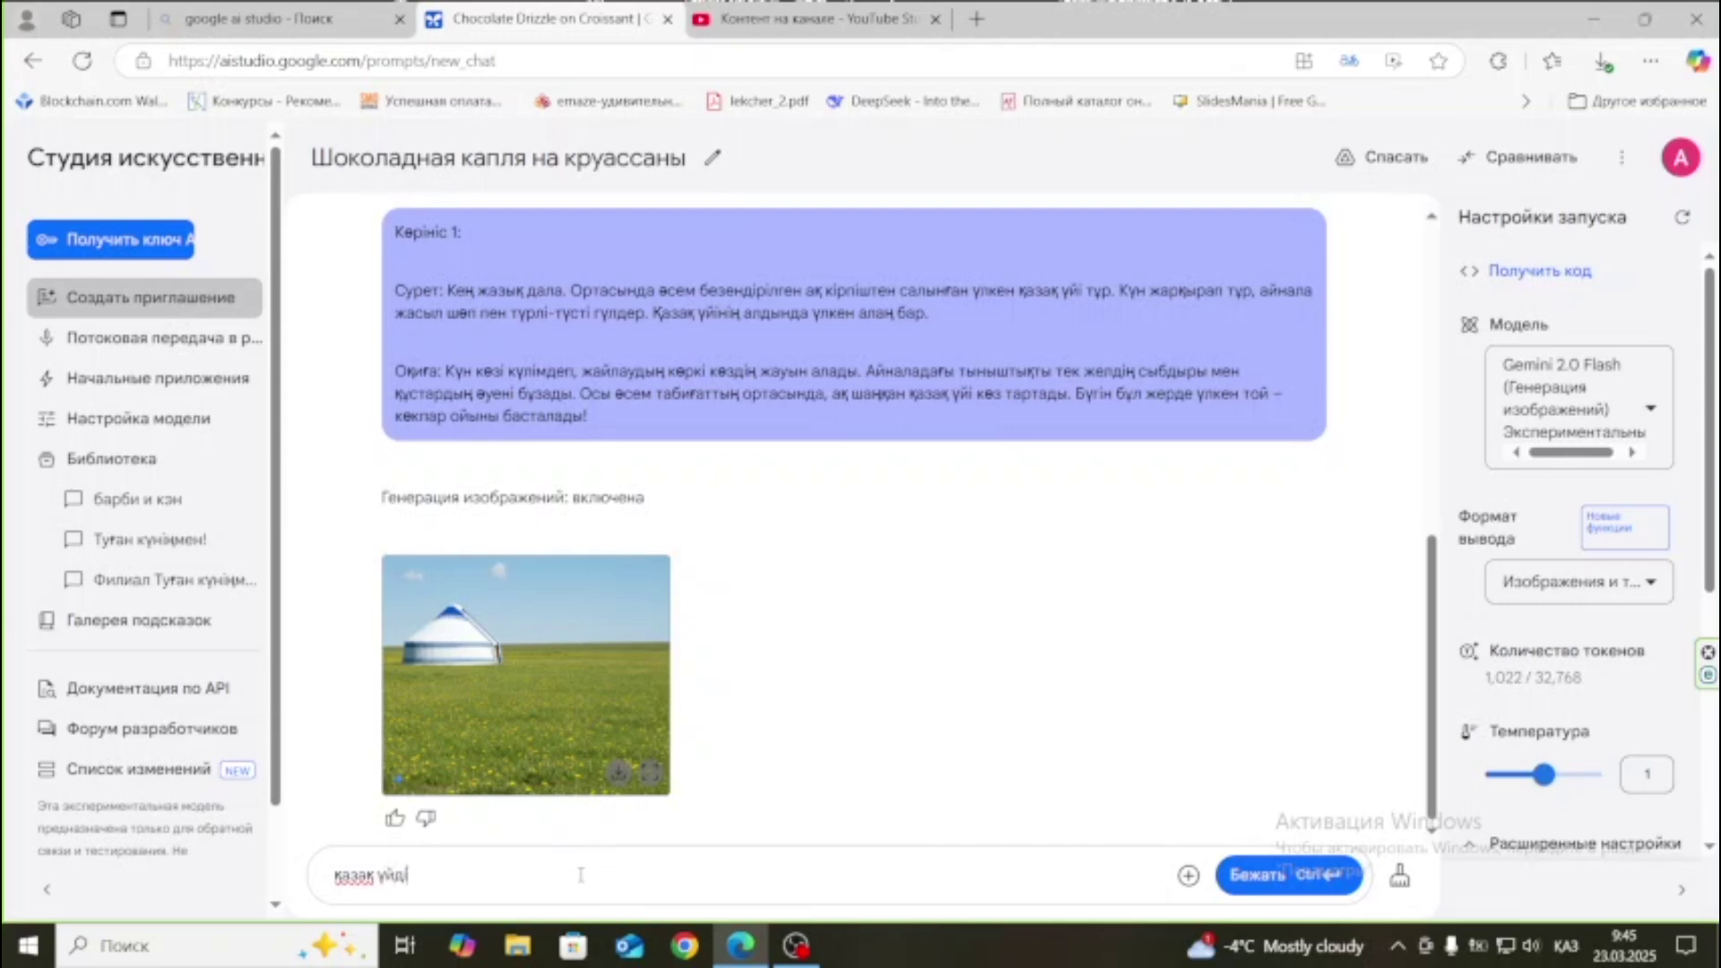
type("дің алдында кимешек киген әйел тұр")
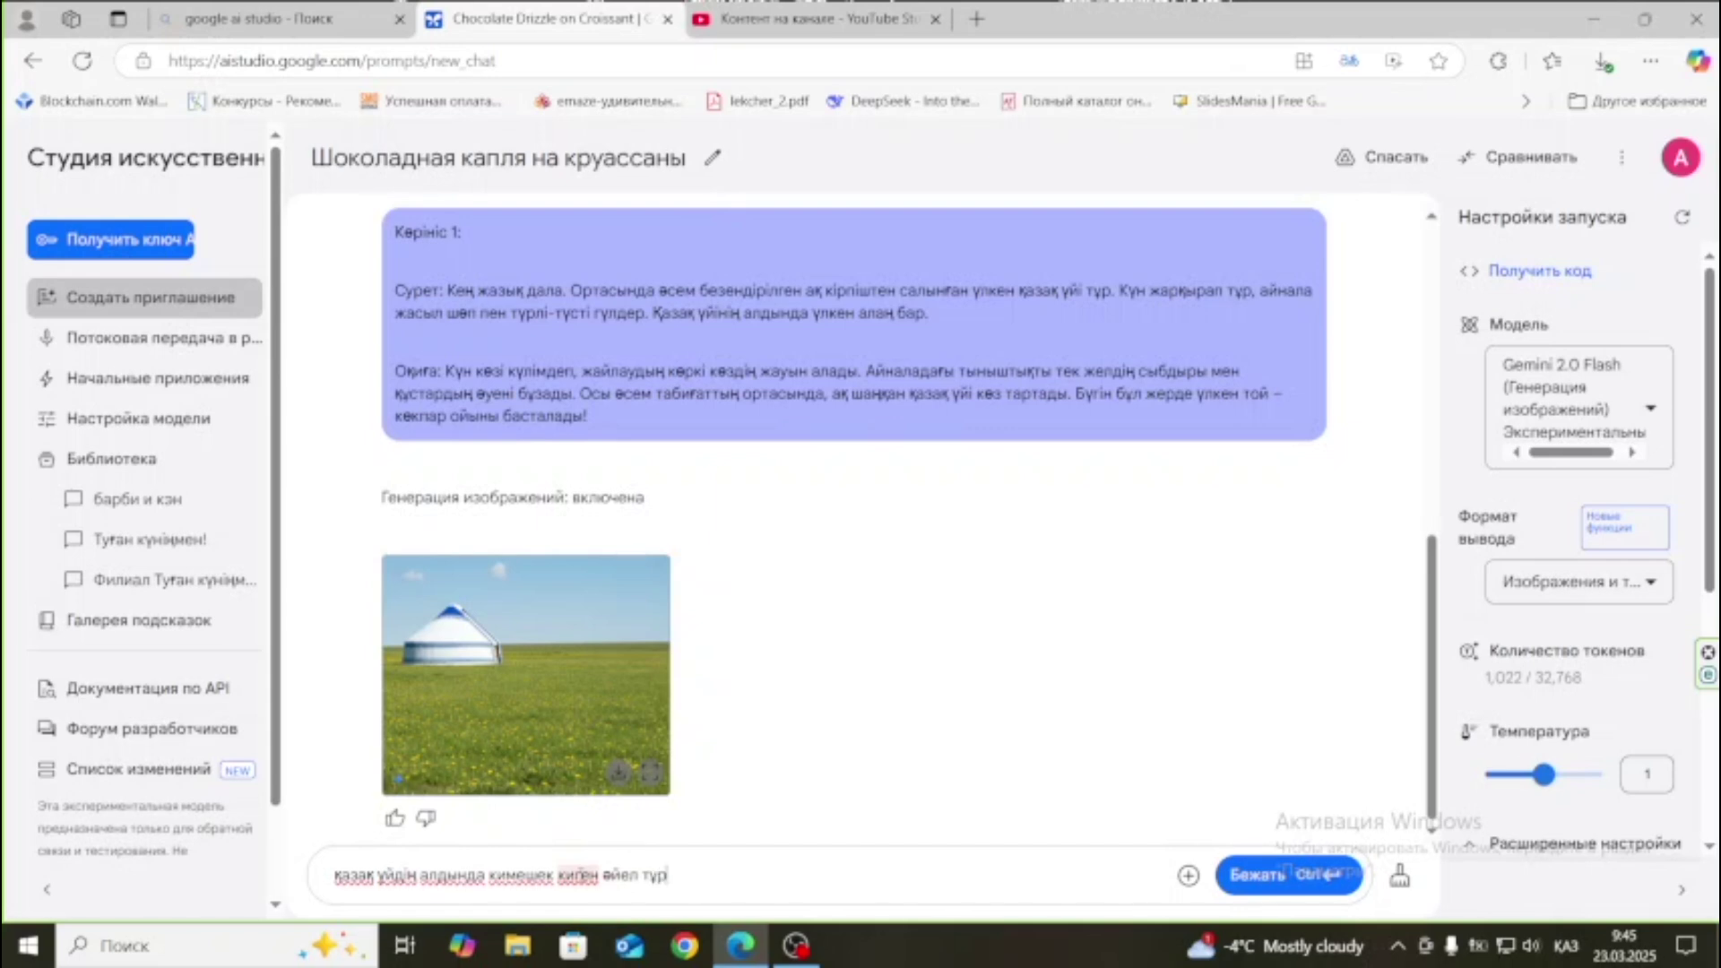
left_click(1260, 890)
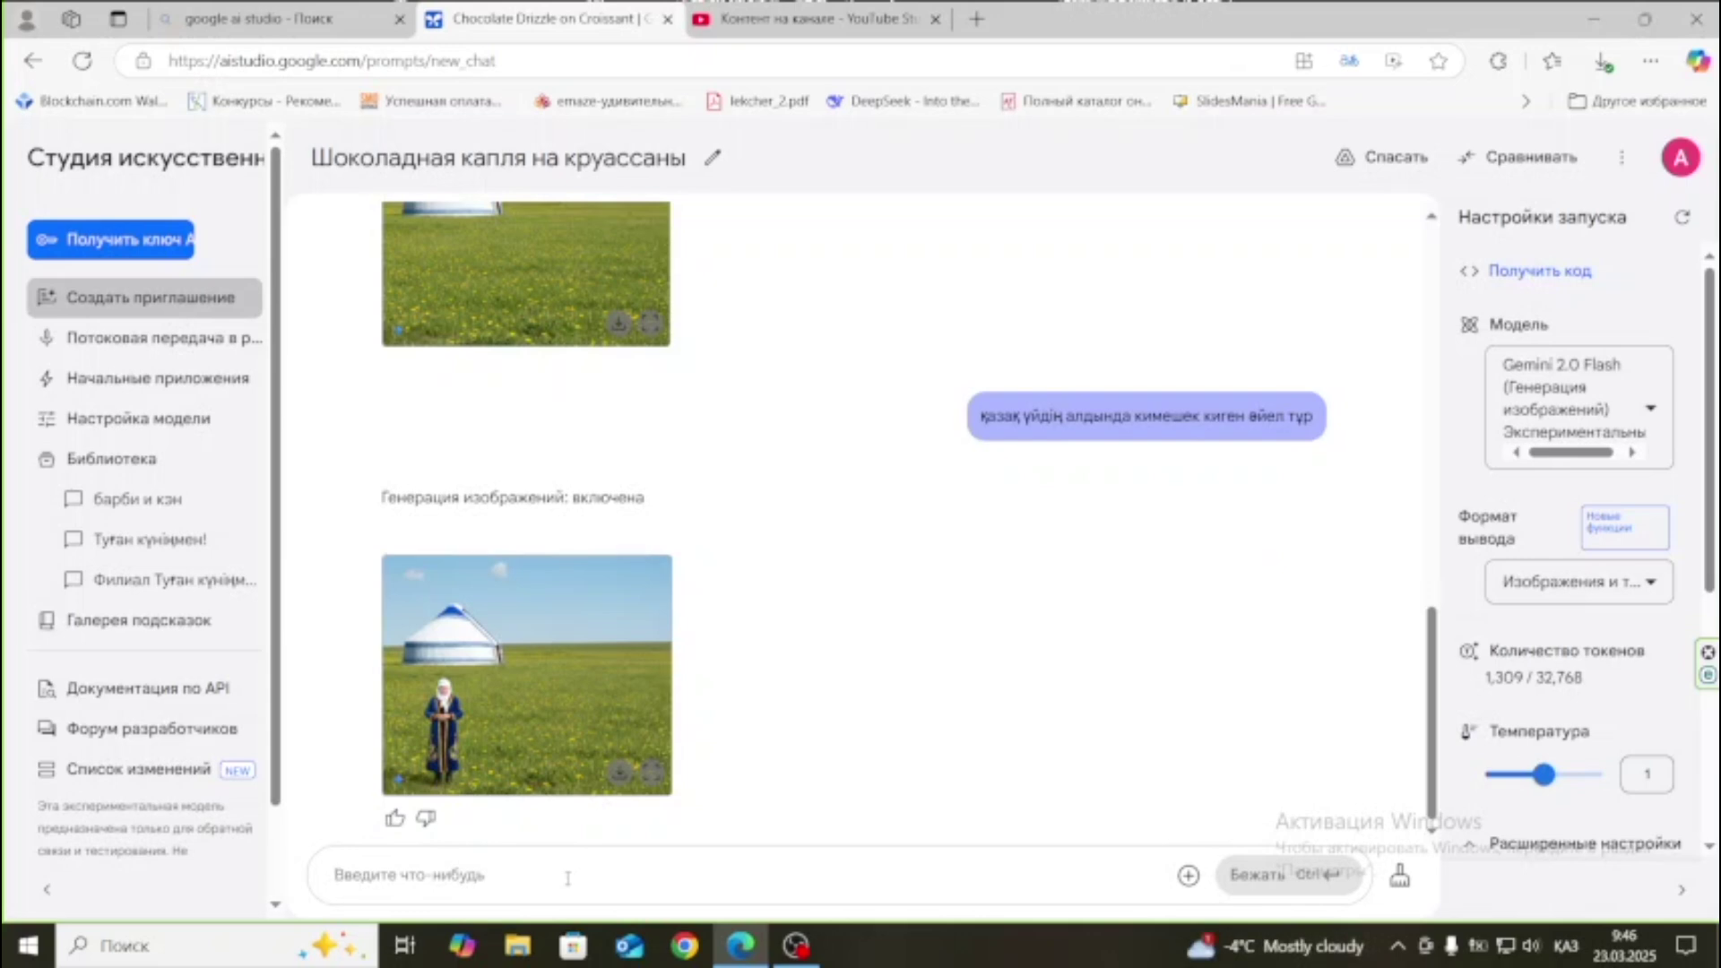
Ask for the kimeshek in the image to be red by sending "Кимешек қызыл түсте болуы керек".
type("Кимешек қызыл түсте б")
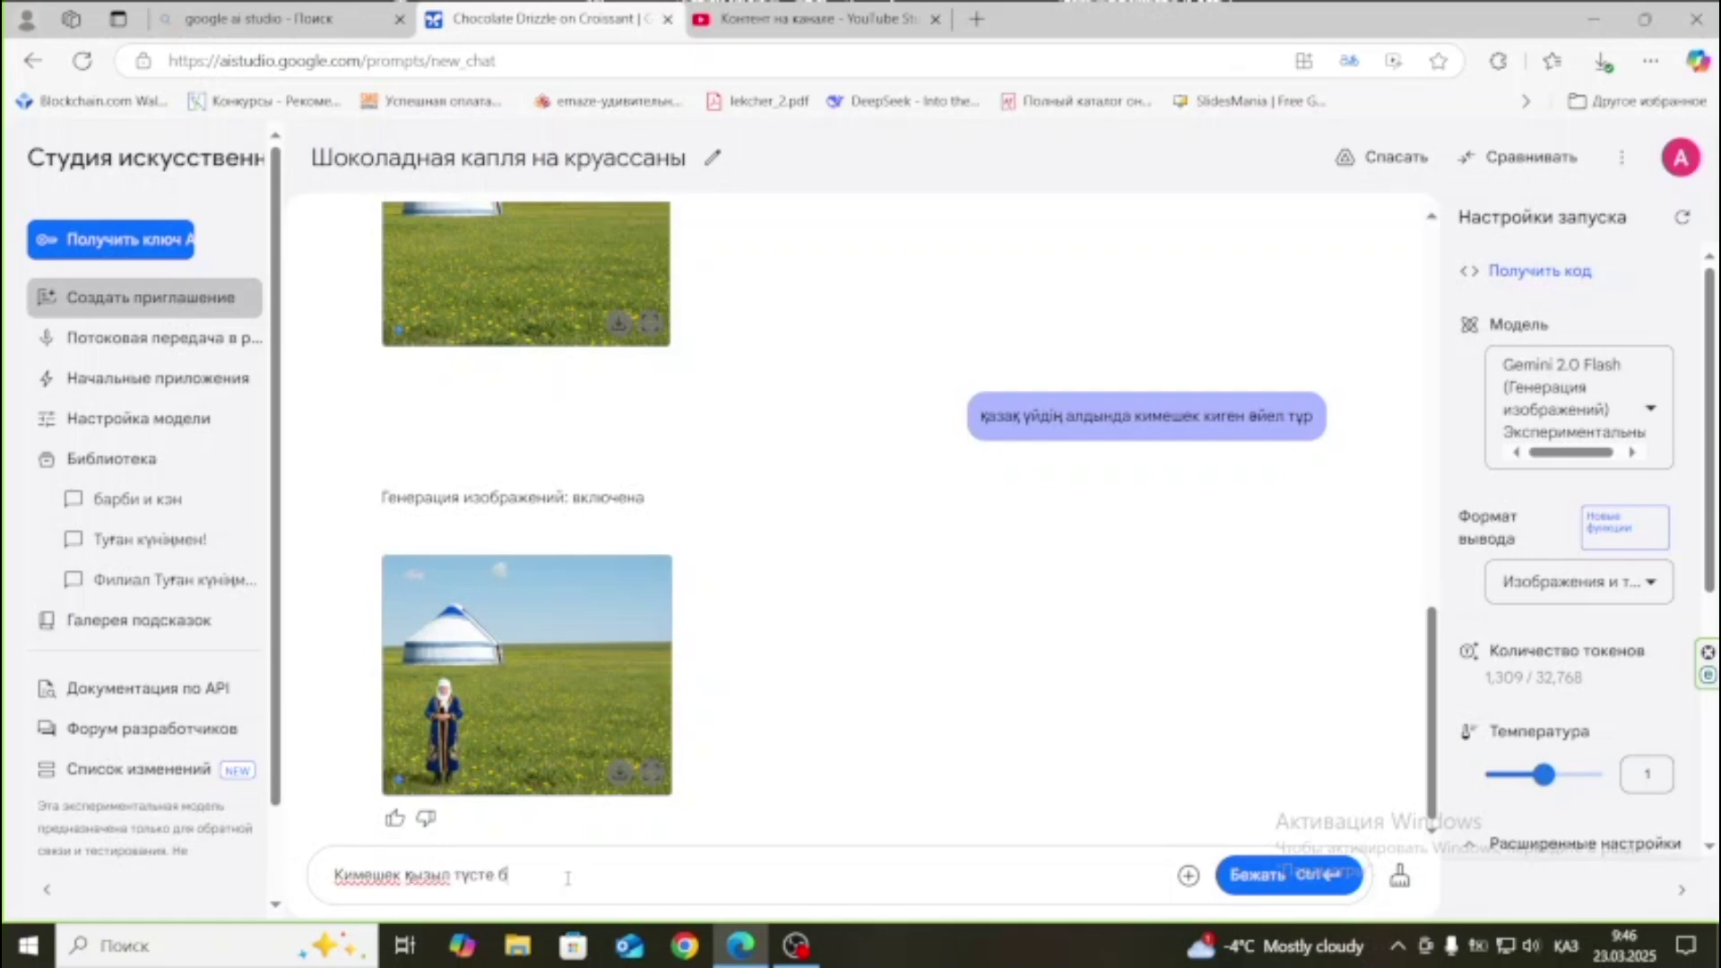
type("олуы керек")
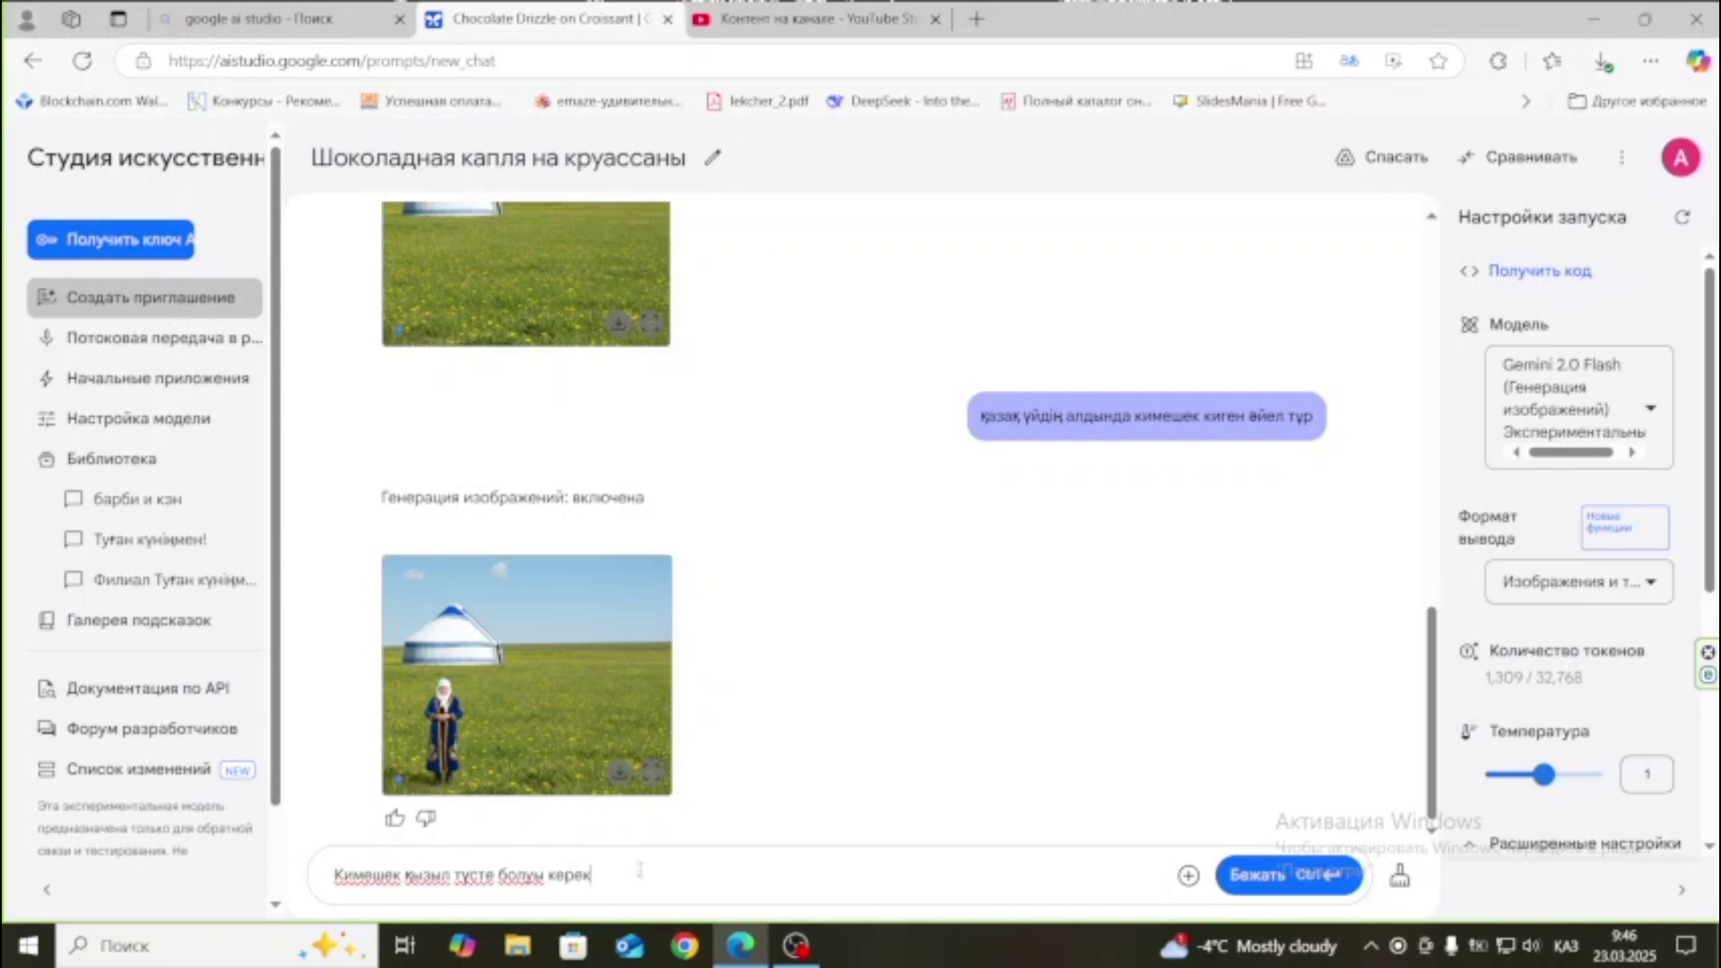
left_click(1311, 876)
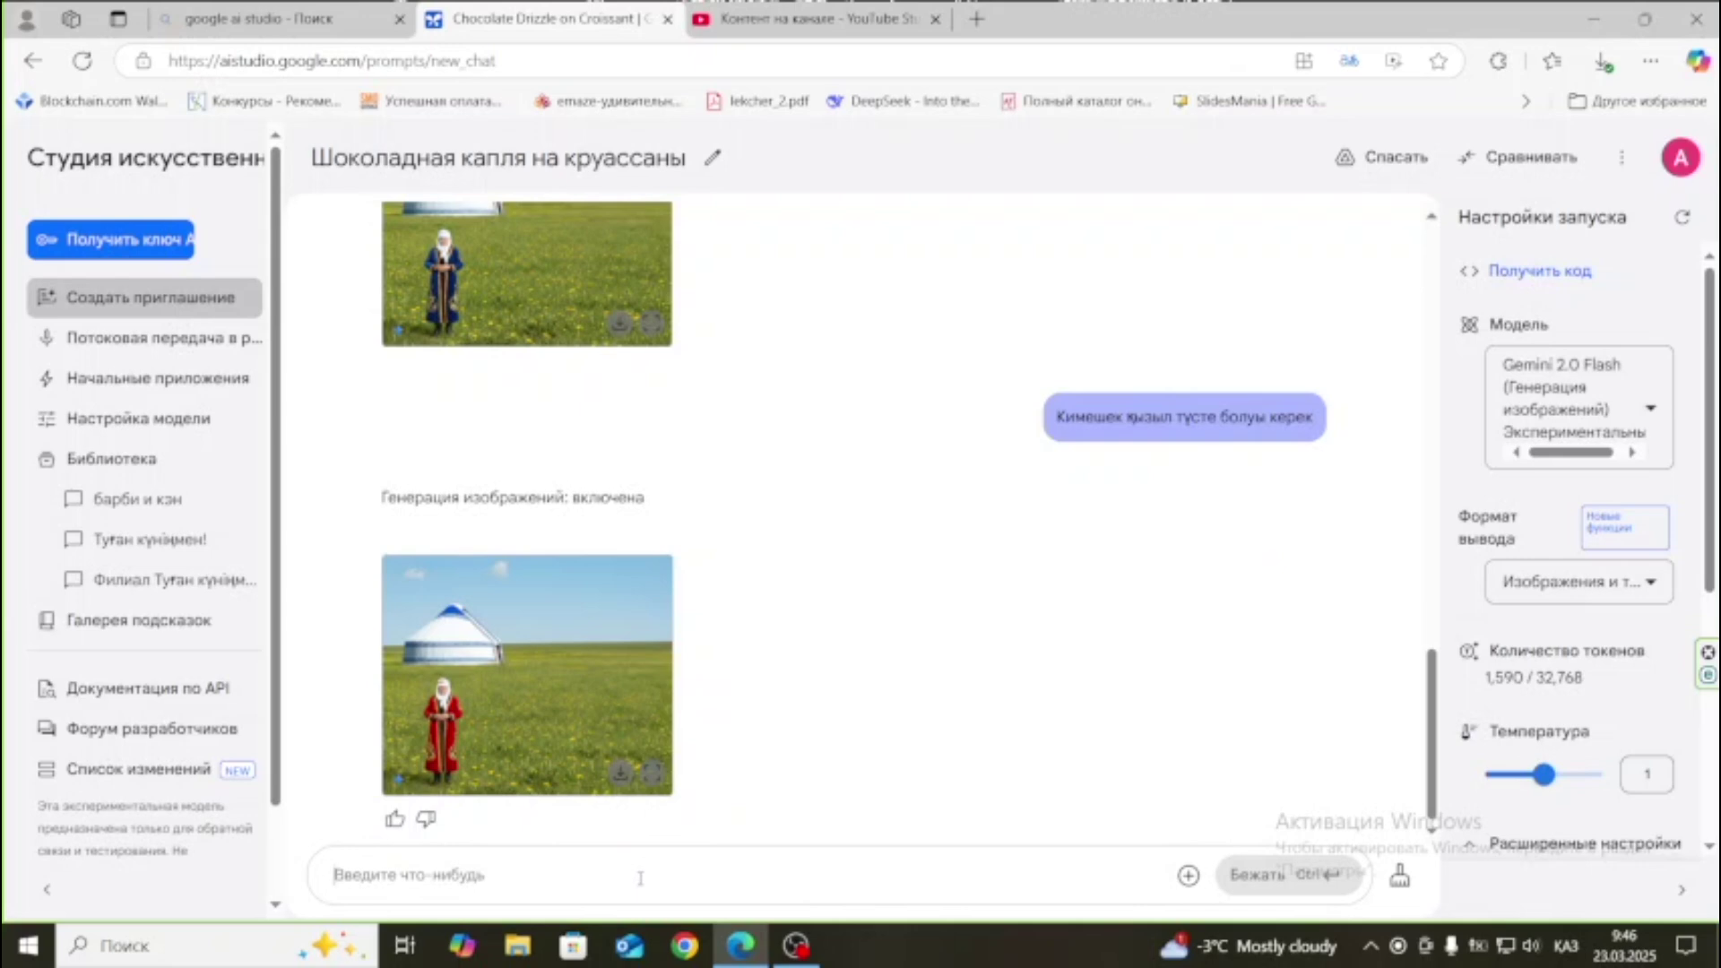
Request a yurt-shaped stage in the image by sending "Қазақ үй түріндегі сахна керек".
type("Қазақ ")
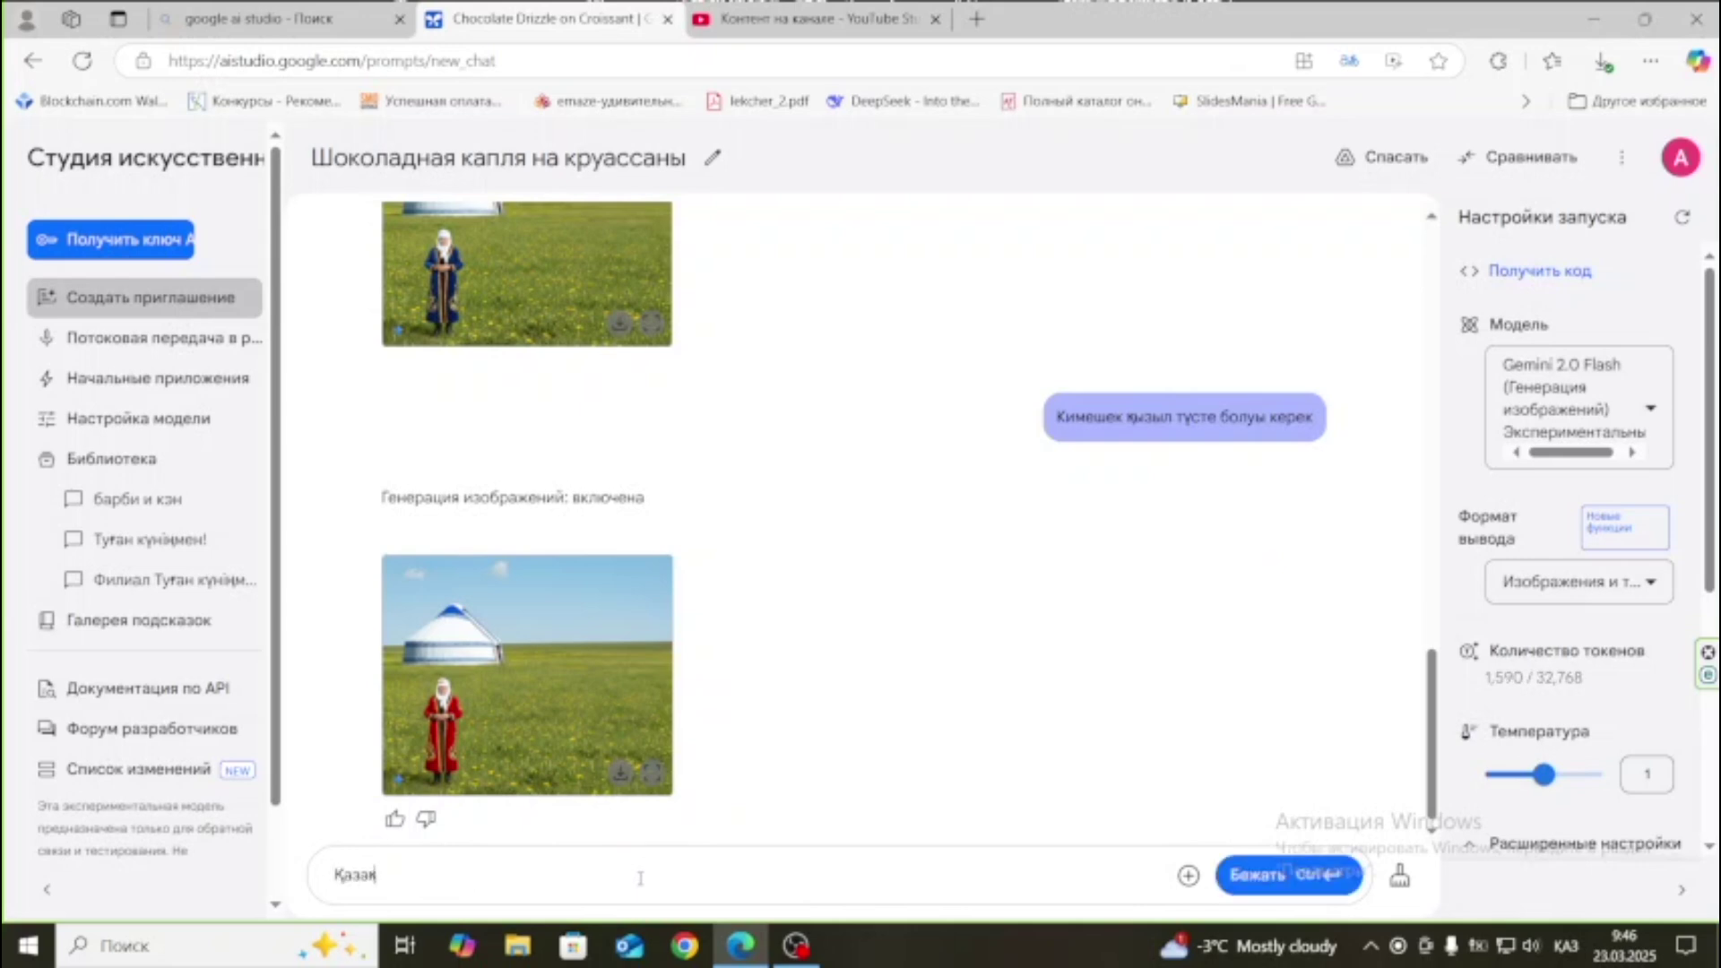
type("үй түріндегі са")
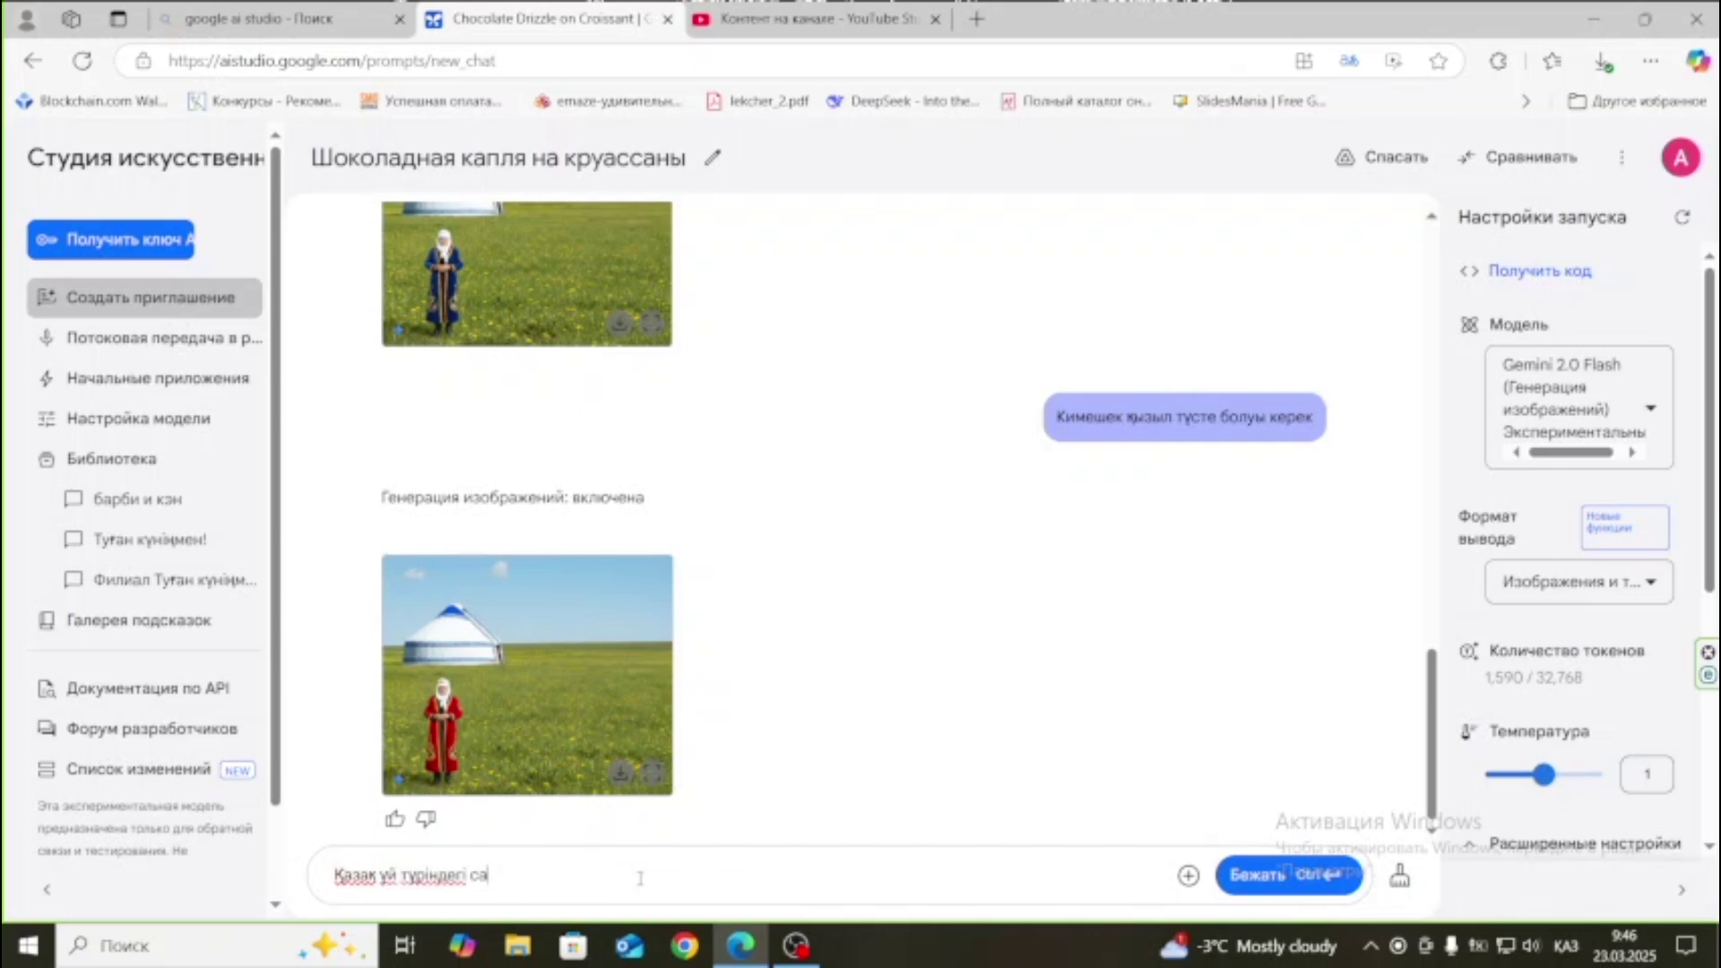
type("хна керек")
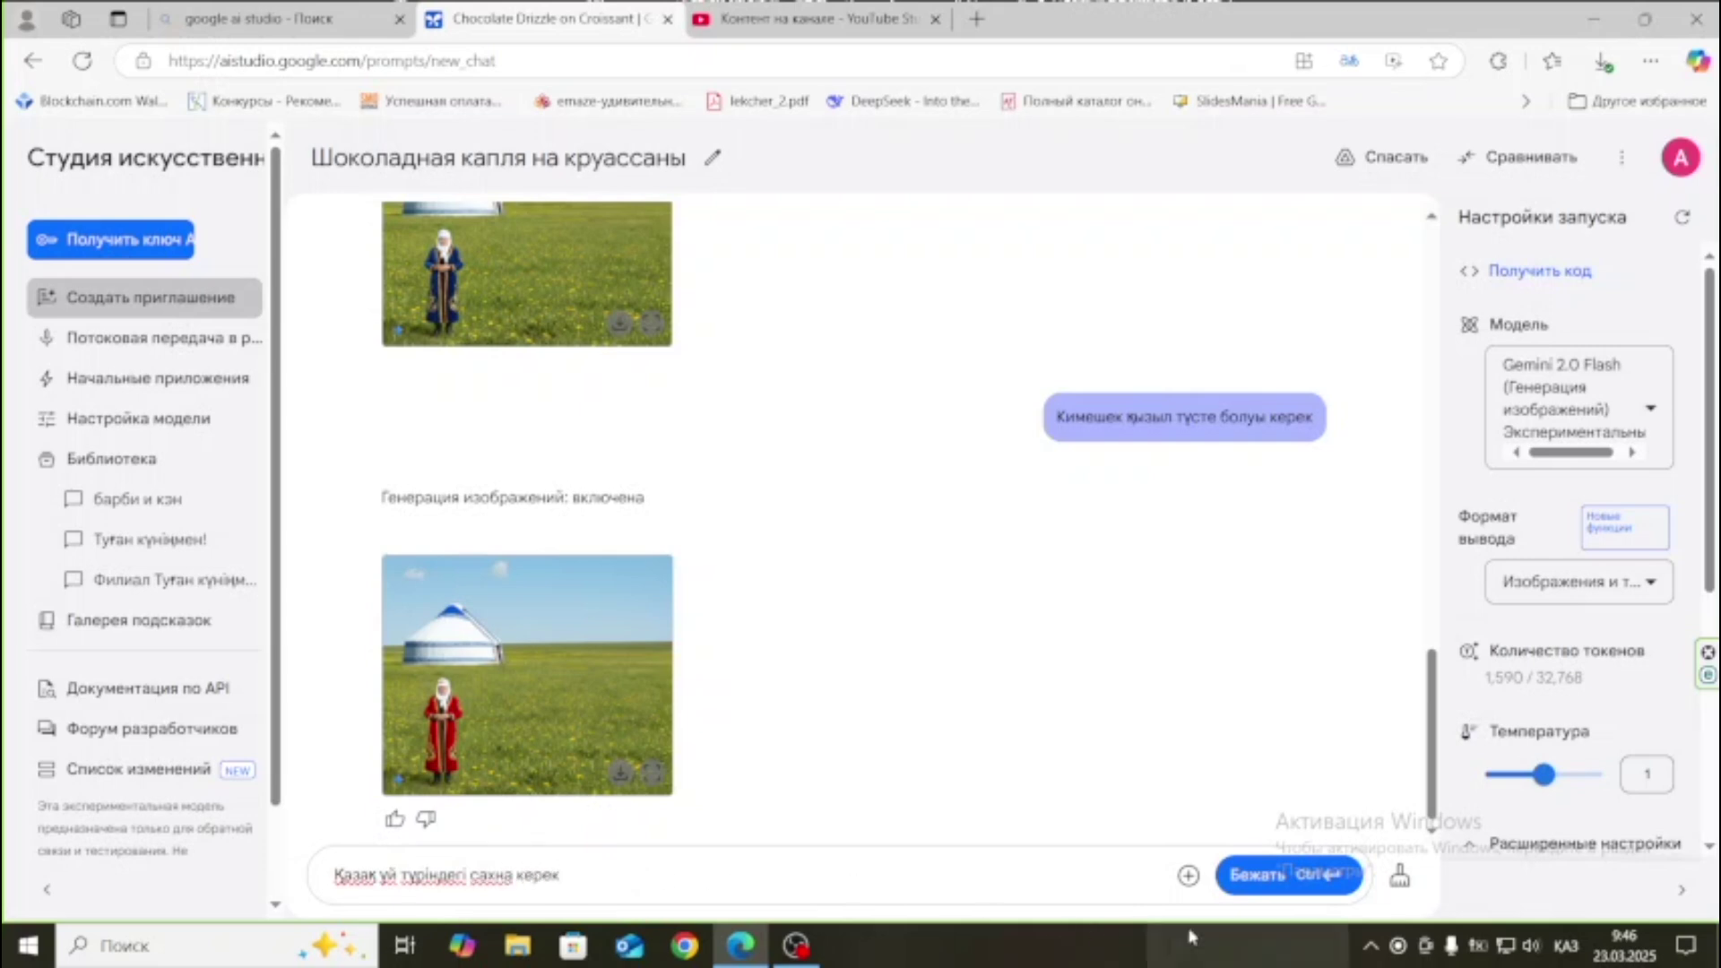
key("ctrl+Return")
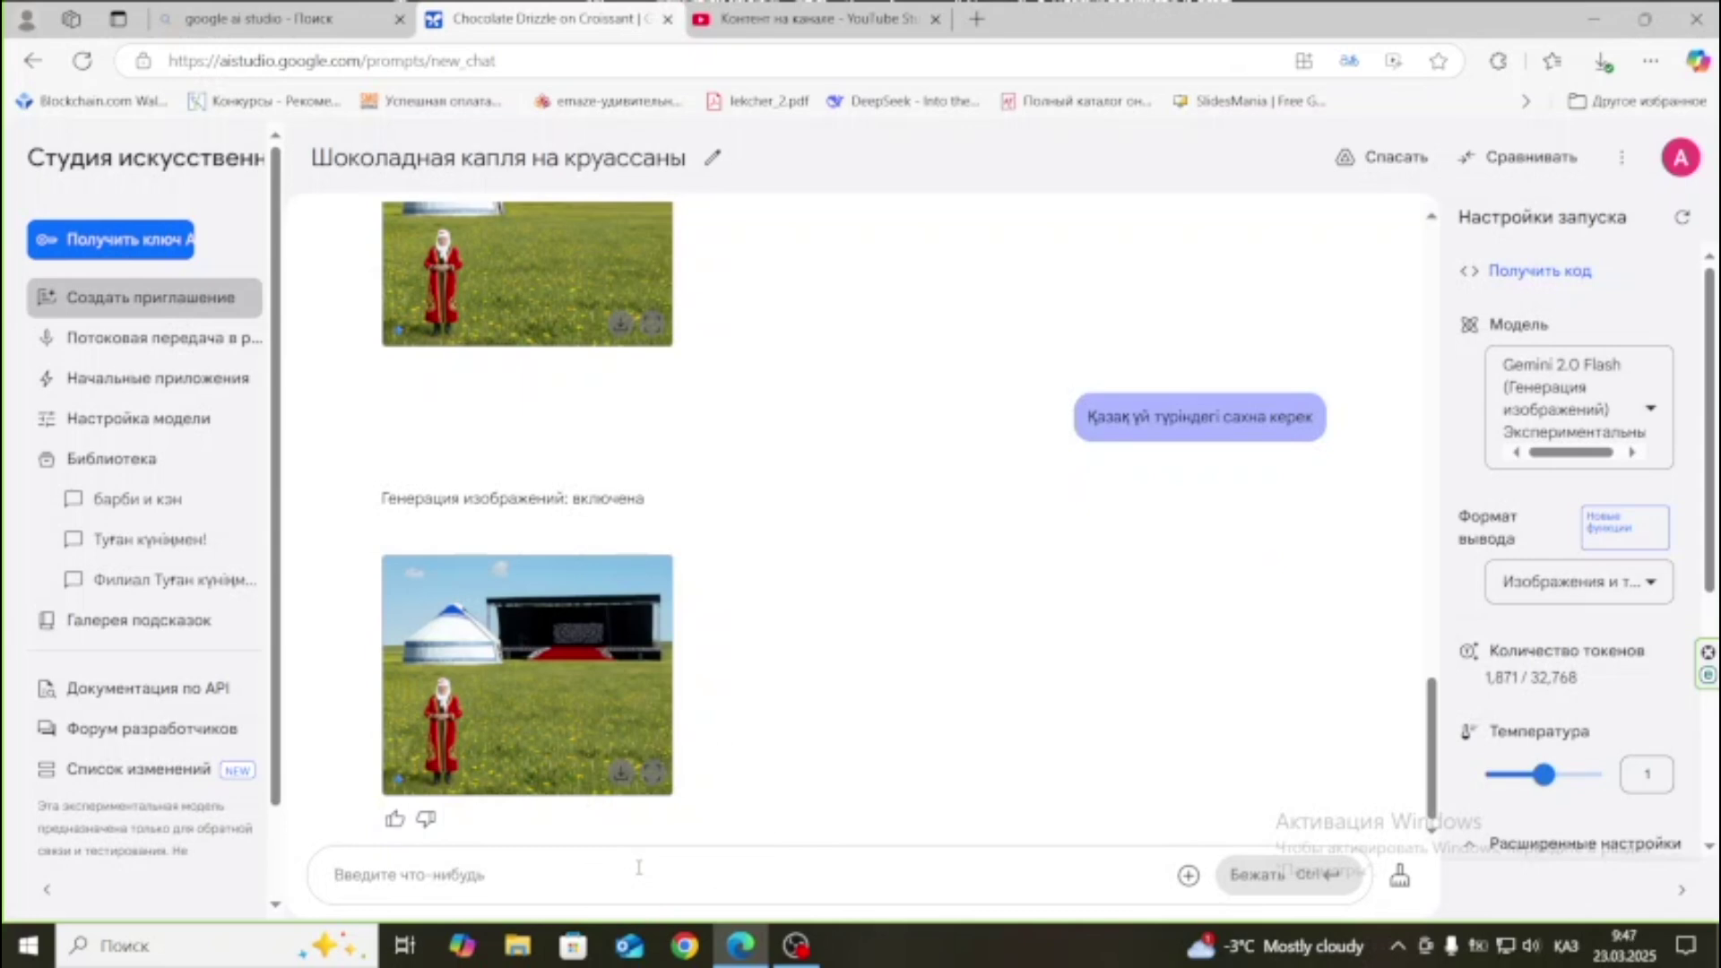
Refine the stage as a yurt with a stage at its front by sending "Сахна қазақ үй түрінде алдыңғы жағы сахна болуы керек".
type("Сахна казақ ")
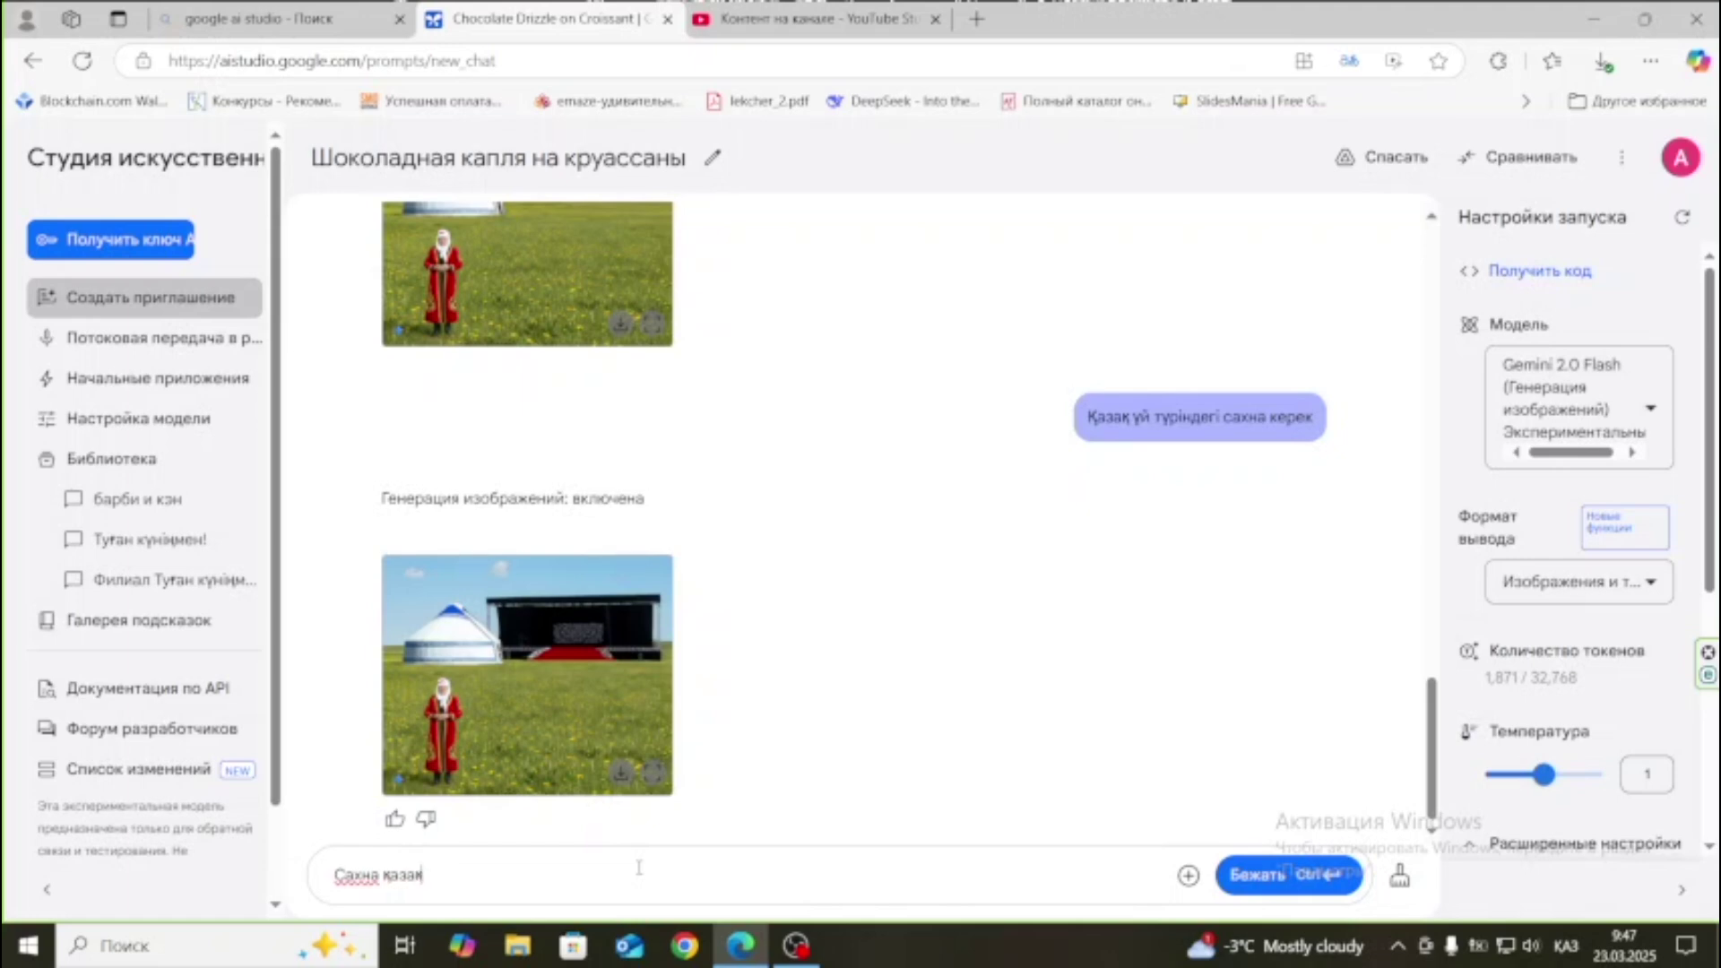
type("үй түрінде алд")
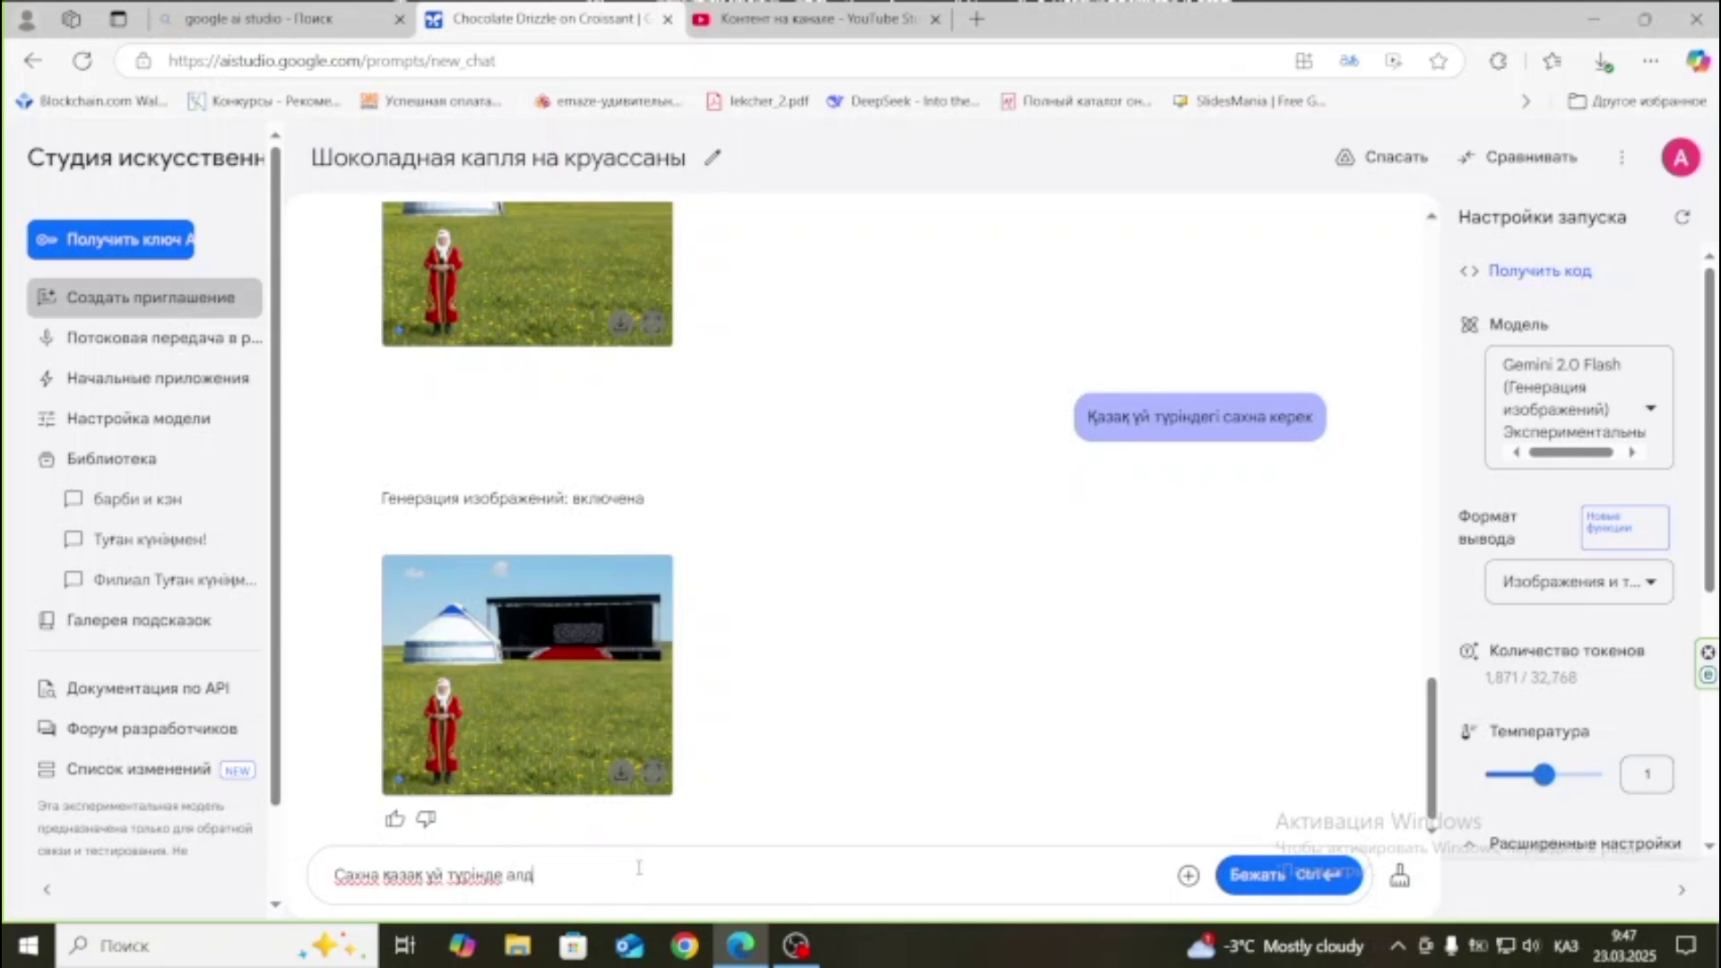
type("ыңғы жағы сахна бол")
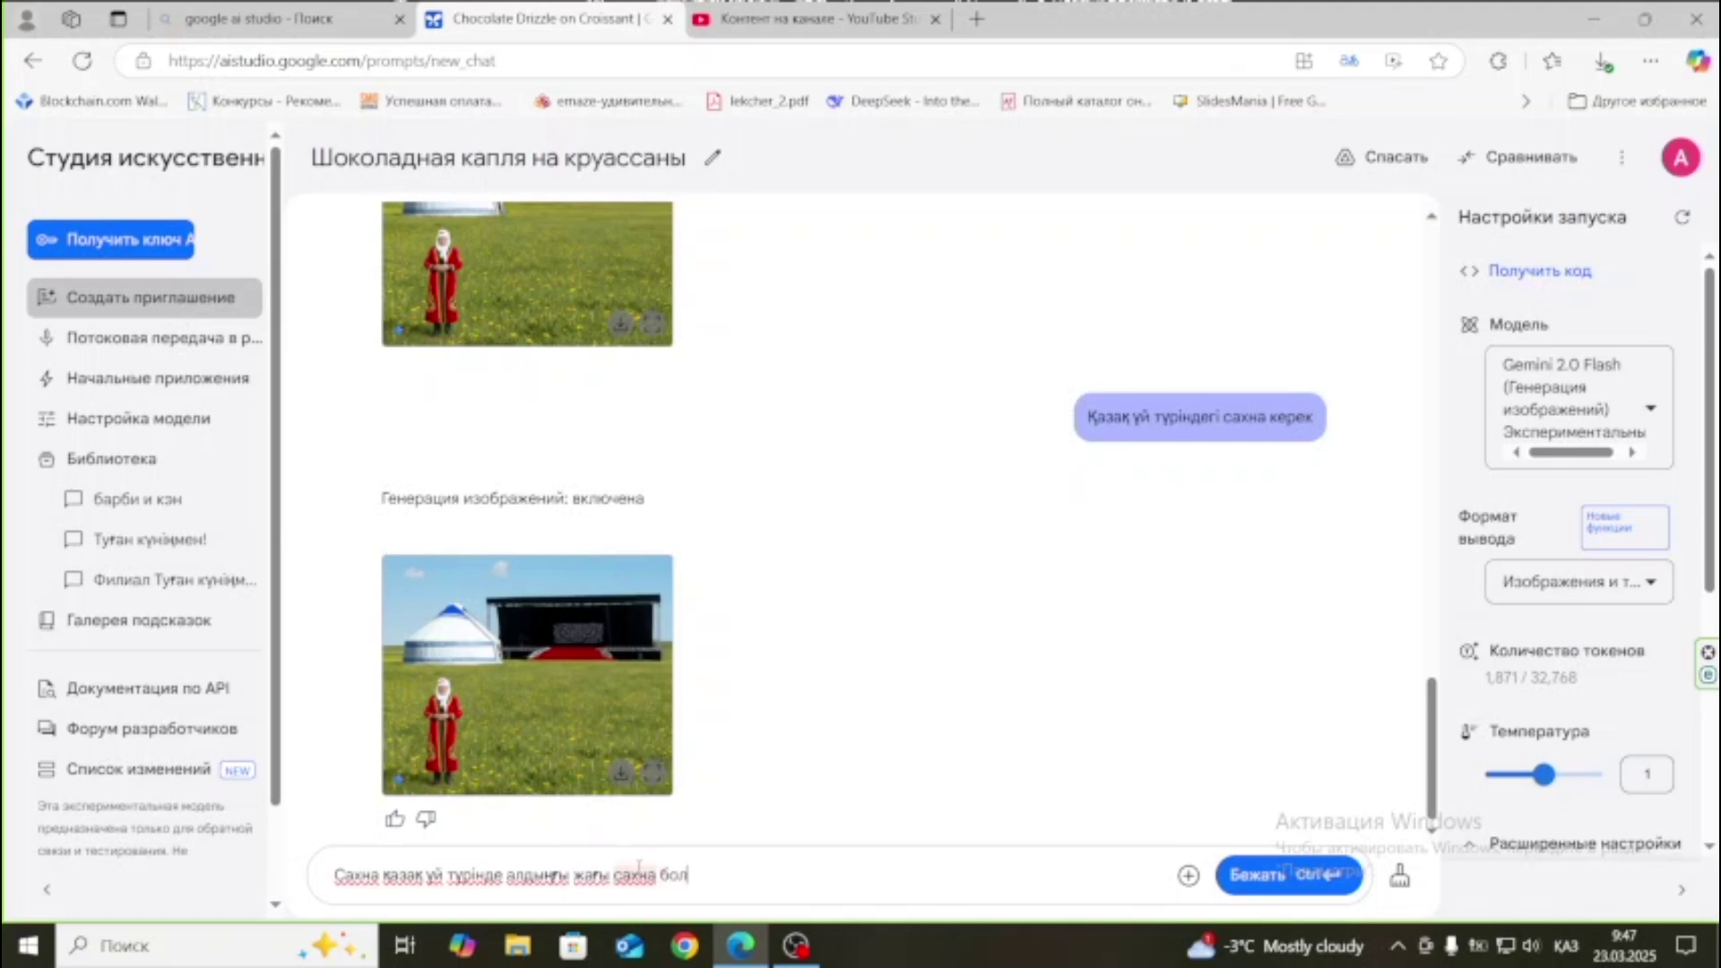
type("уы керек")
left_click(1260, 878)
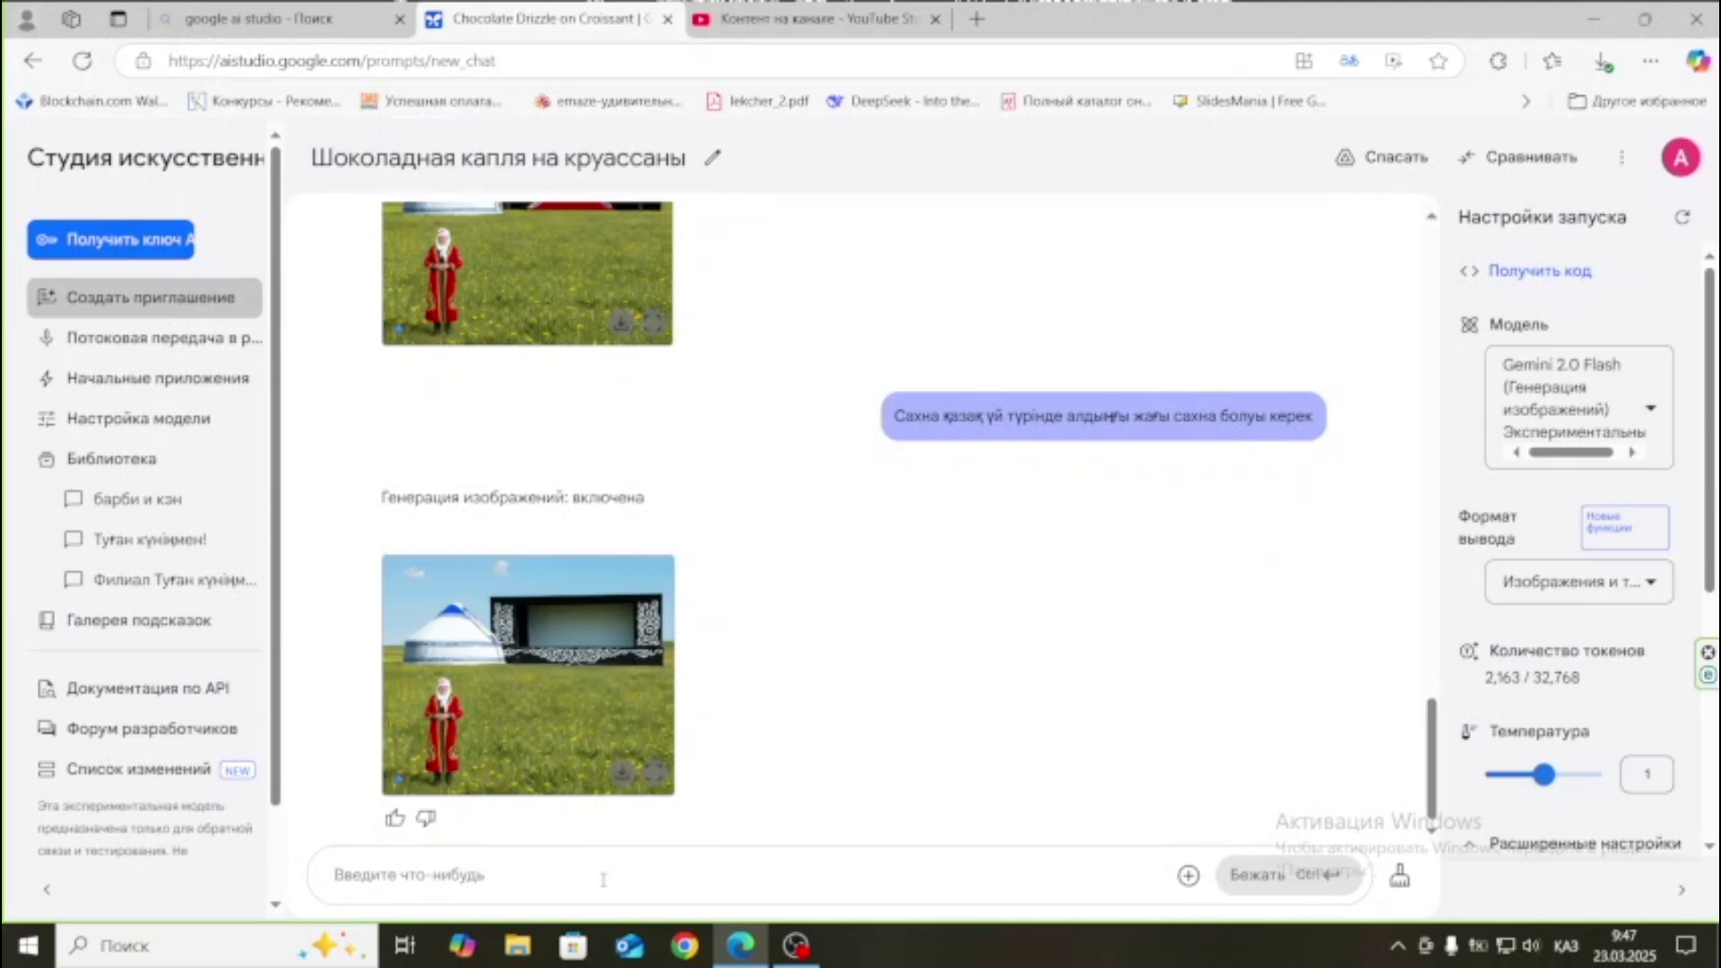
Request a kokpar game in the image by sending "көкпар ойынының суреті керек".
type("кекпар о")
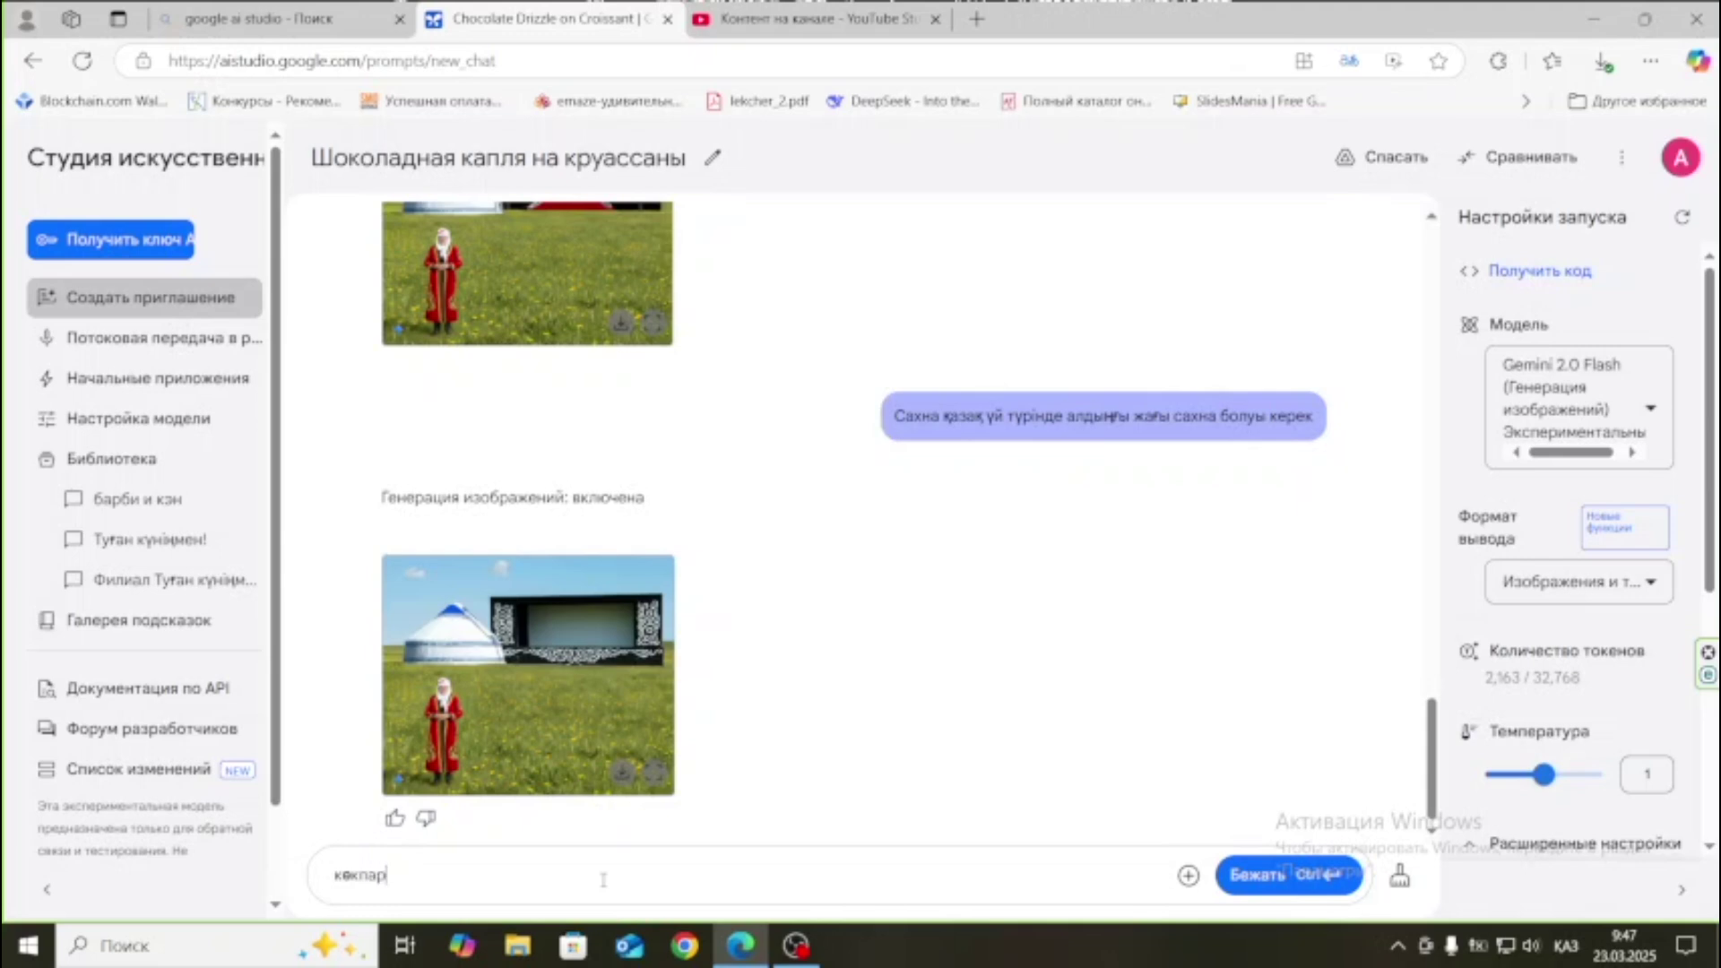
type("йынының суреті керек")
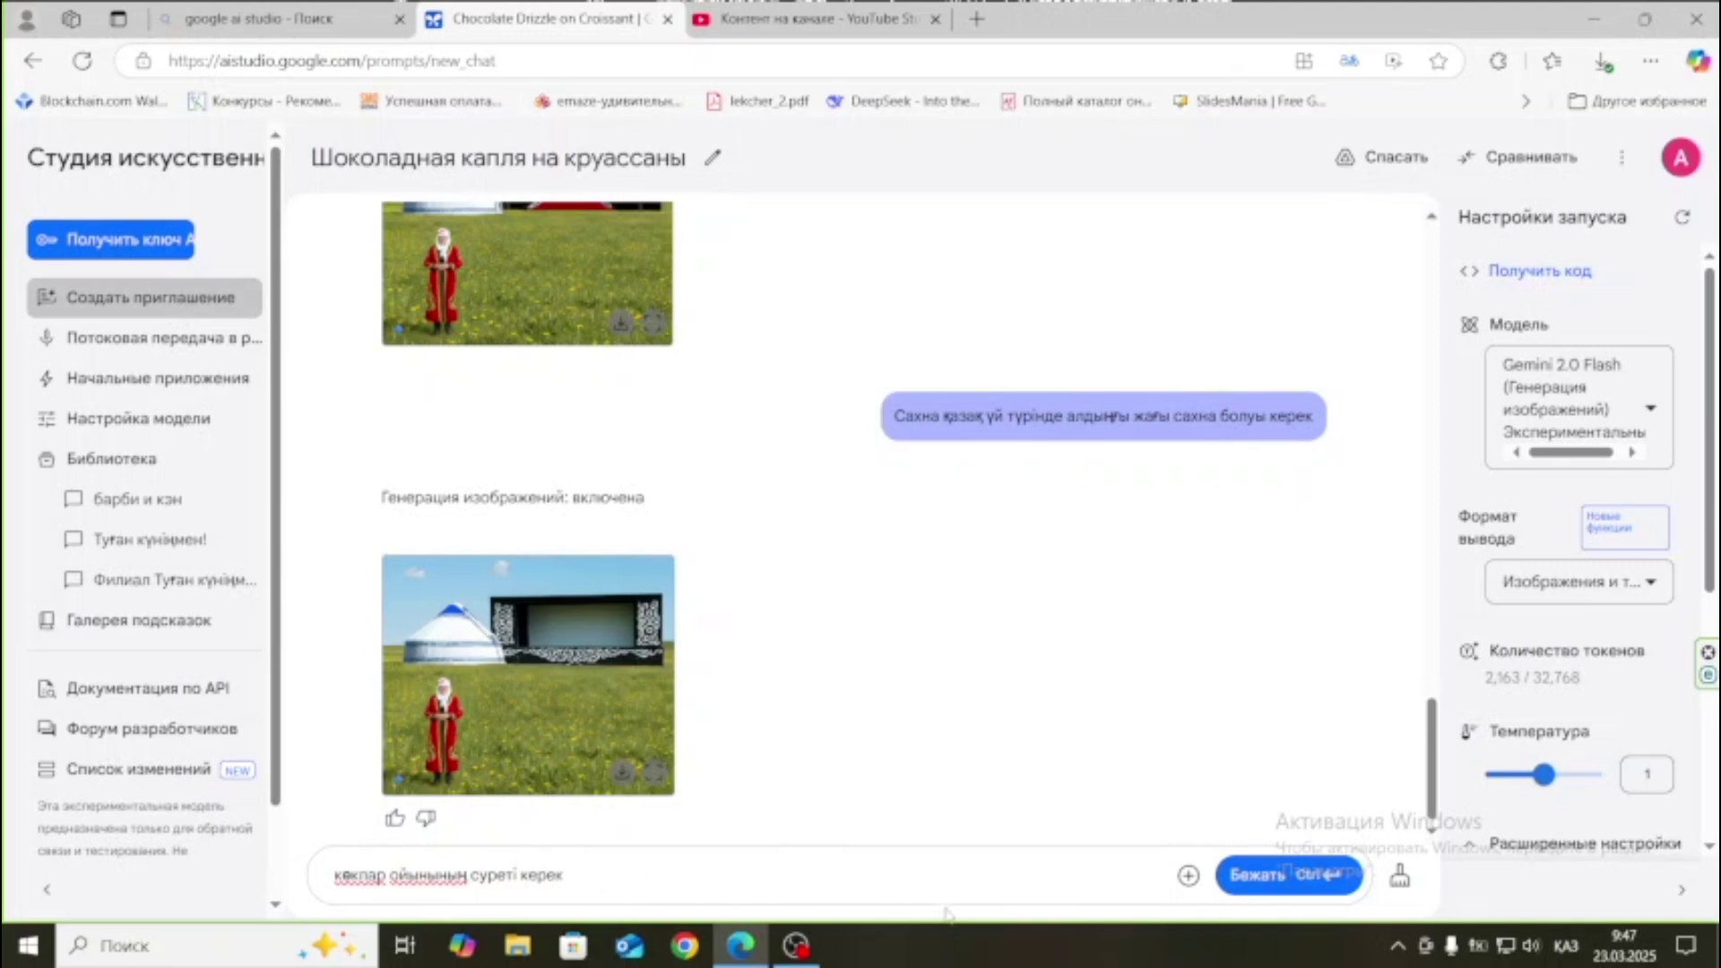
left_click(1275, 879)
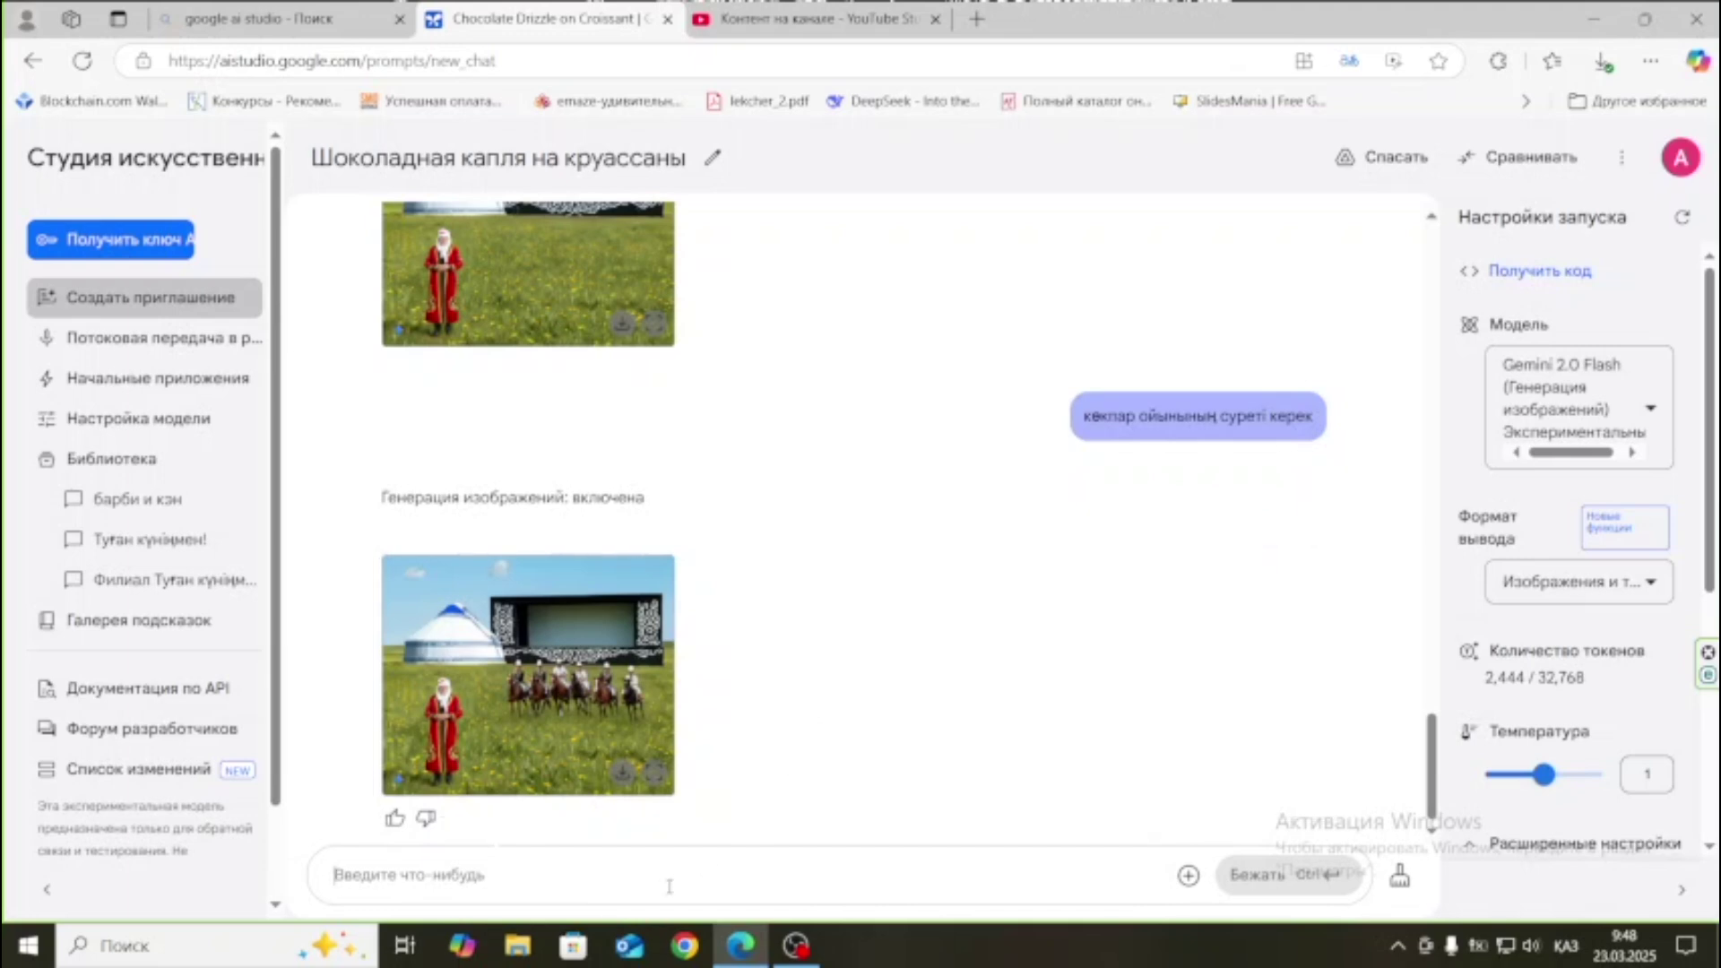
Ask to replace the woman and kokpar riders with Kazakh wrestling by sending "енді әйел мен көкпаршыларды алып тастап қазақша күресті көрсет".
type("енді әйел мн")
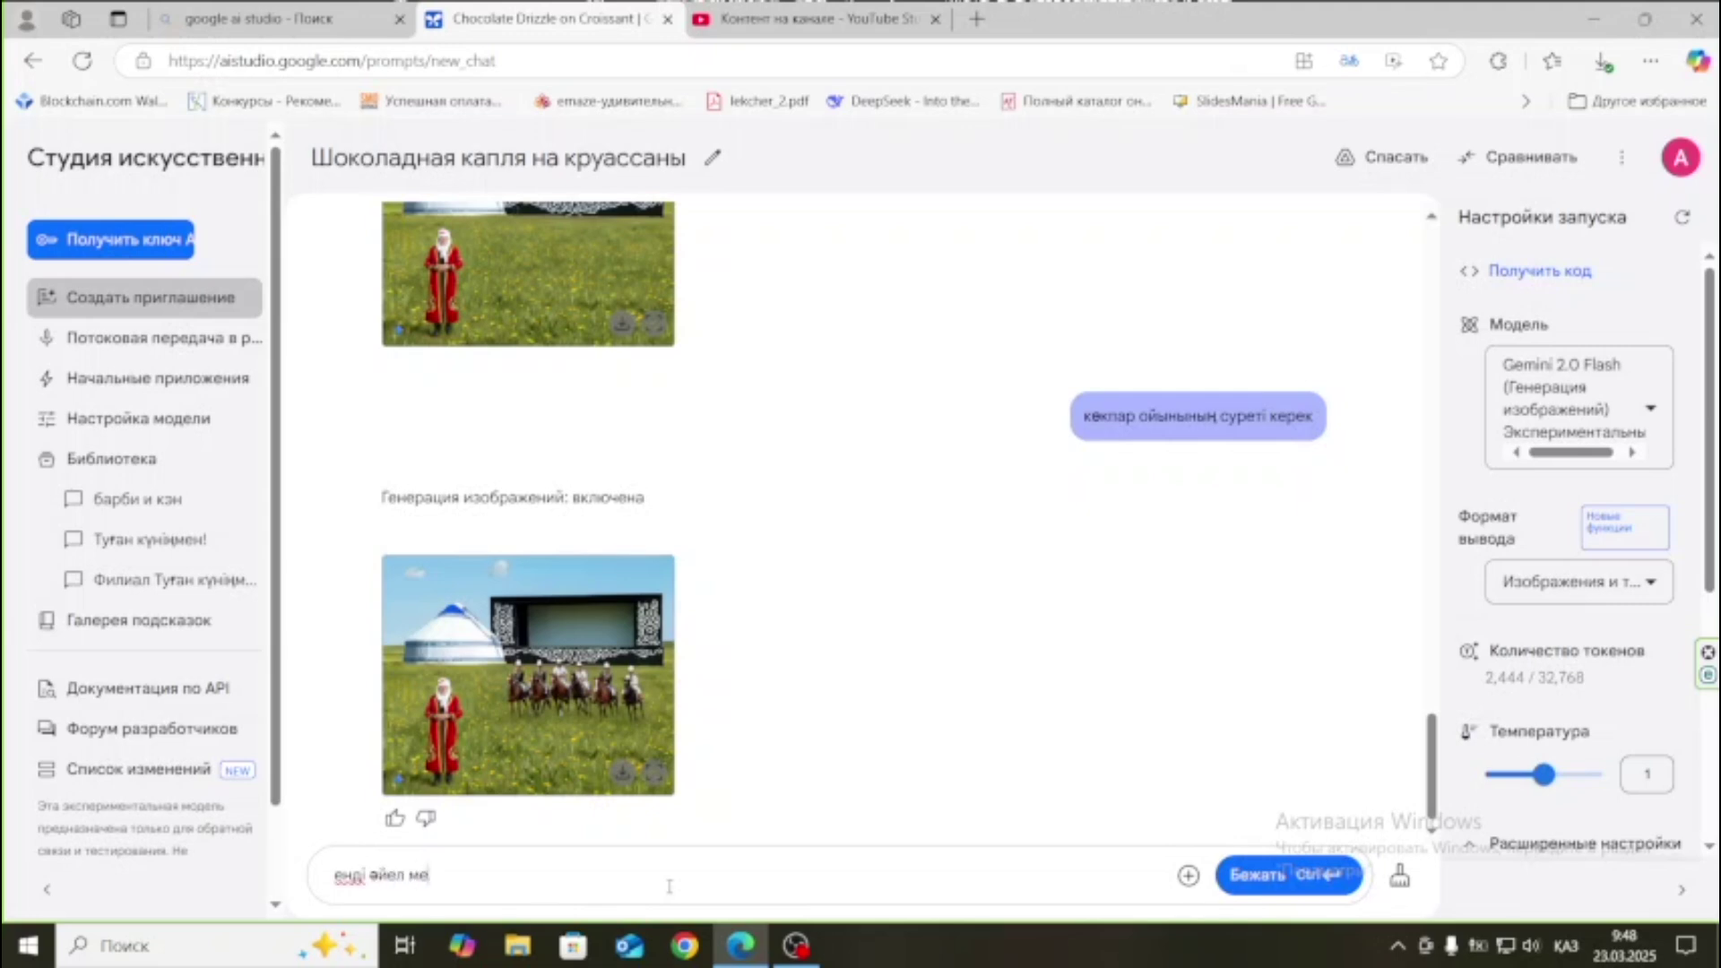
type("н көкпар")
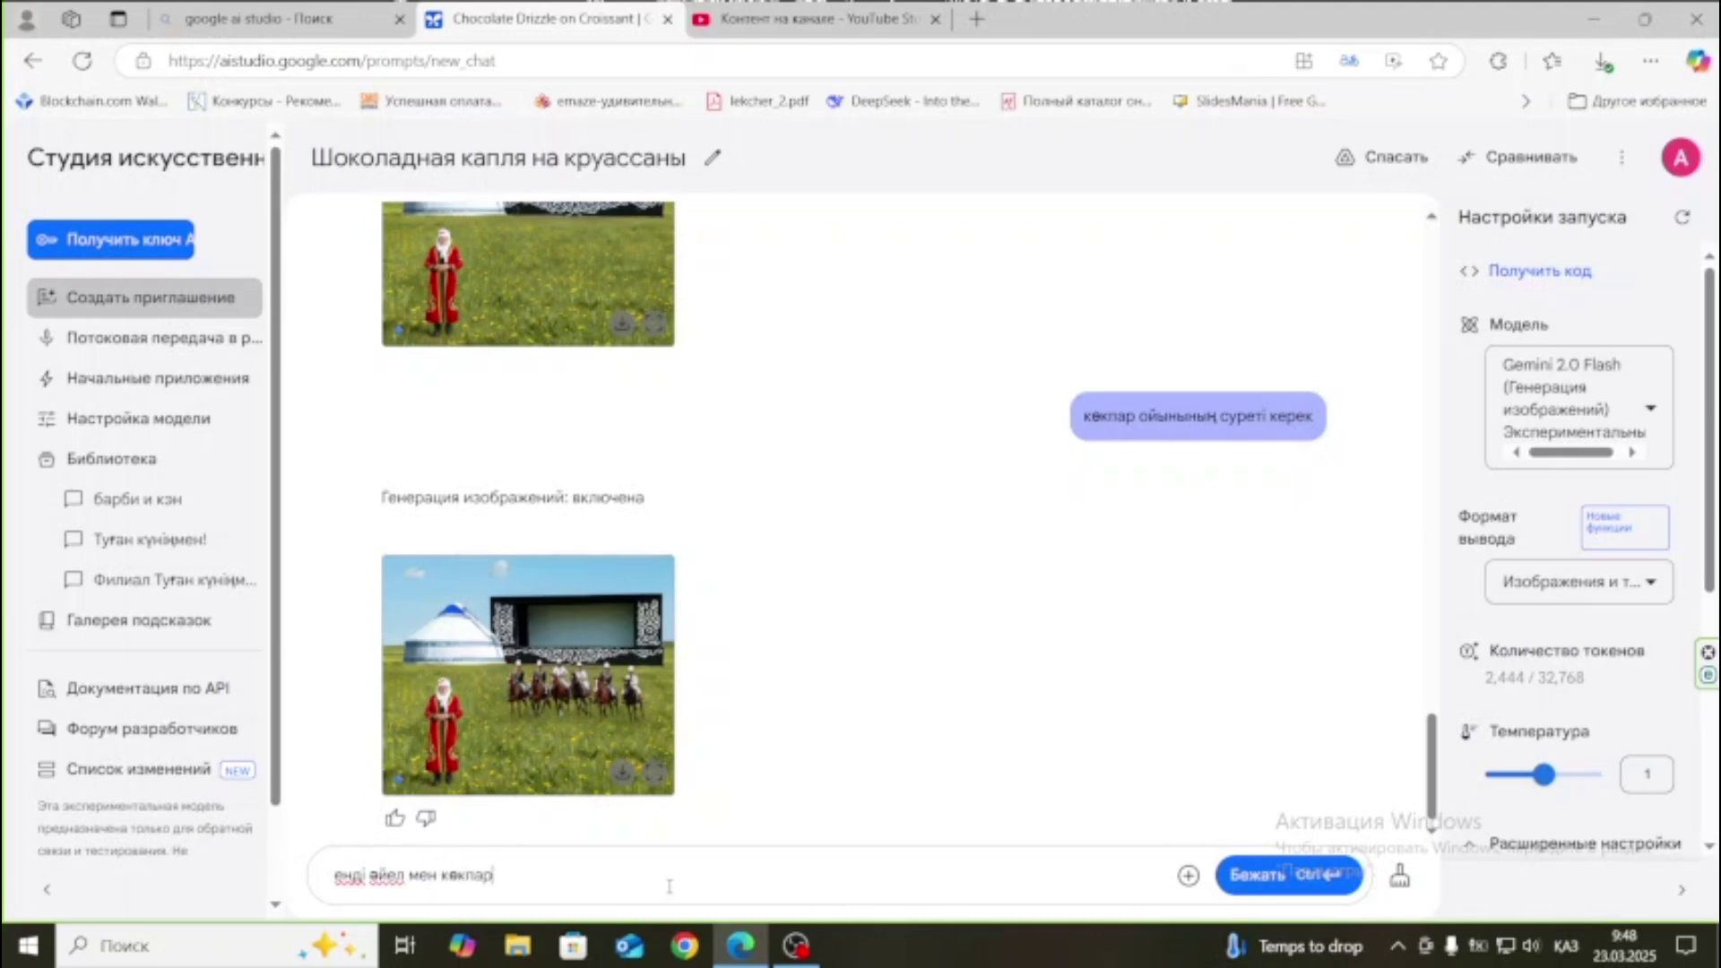
type("шыларды алып тастап күрес")
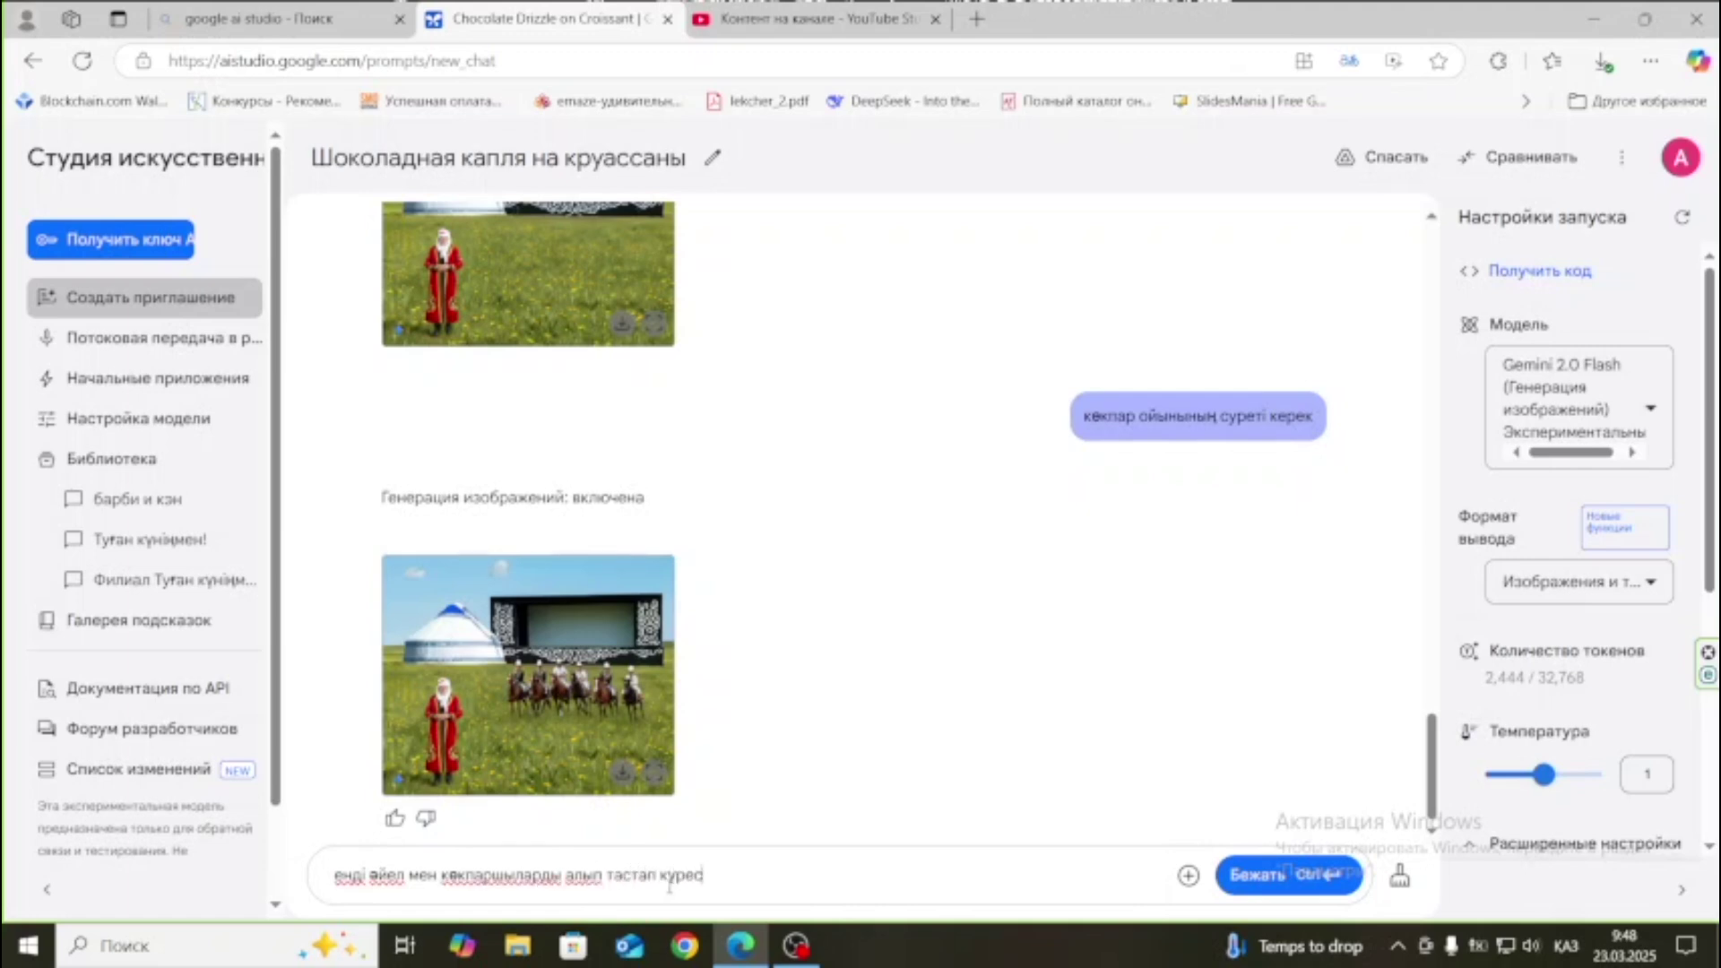
key("BackSpace")
key("BackSpace")
type("зақша күресті көрсет")
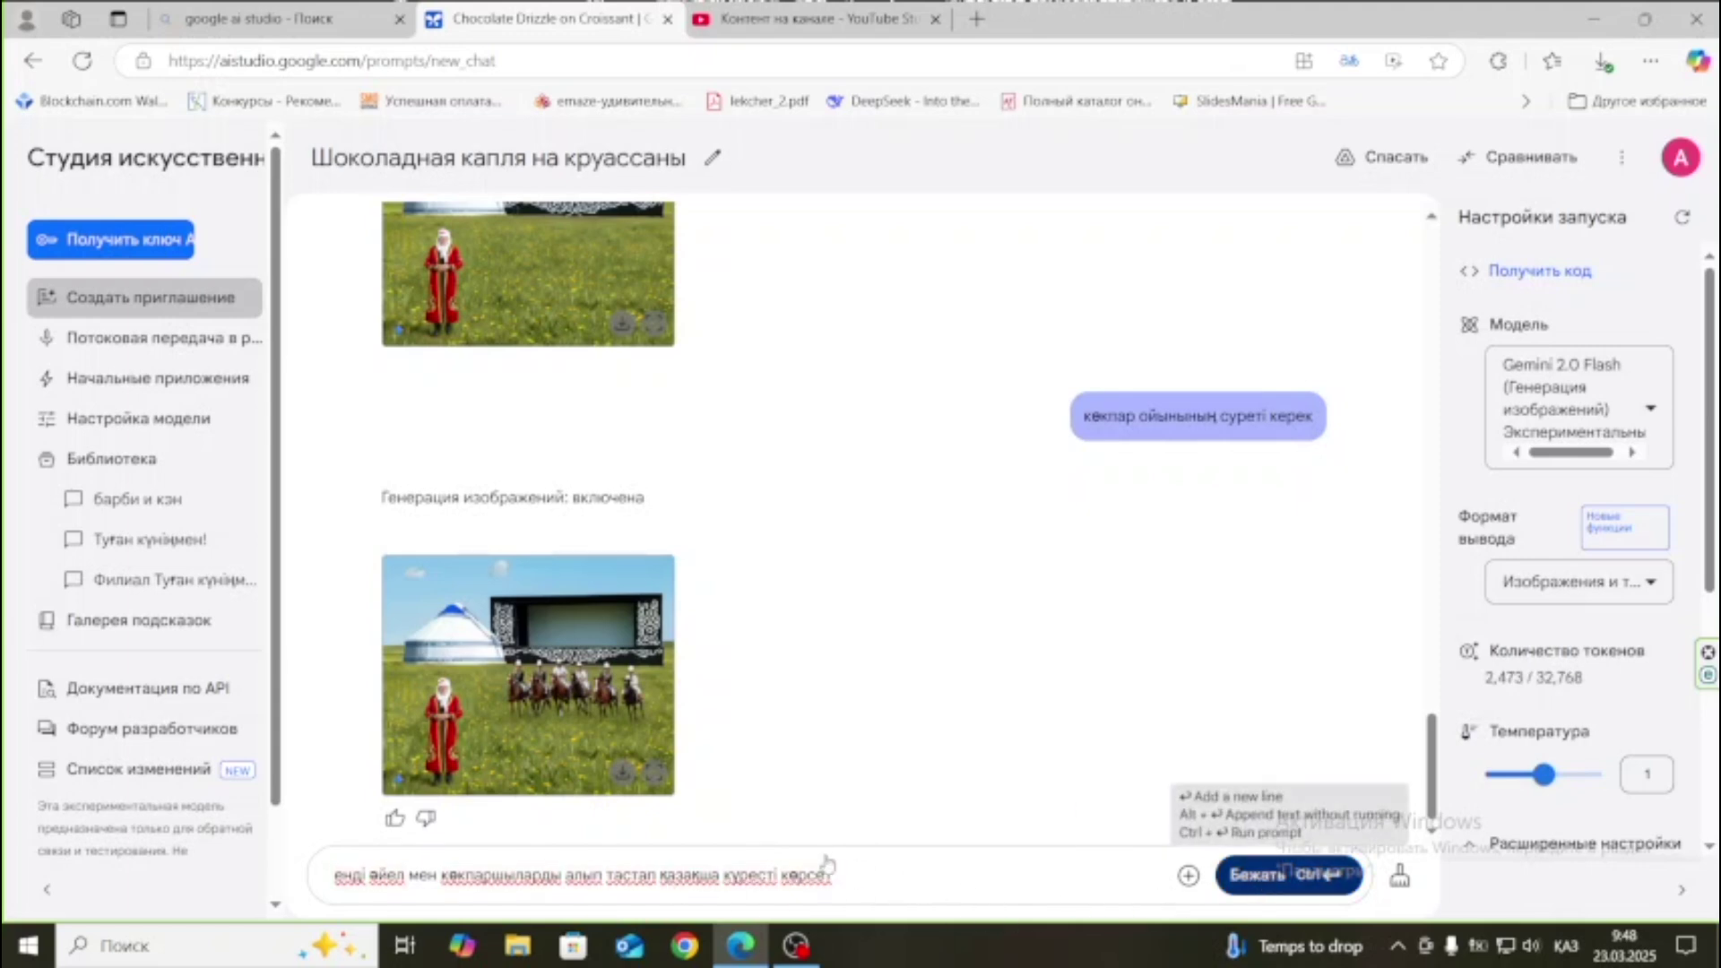
key("ctrl+Return")
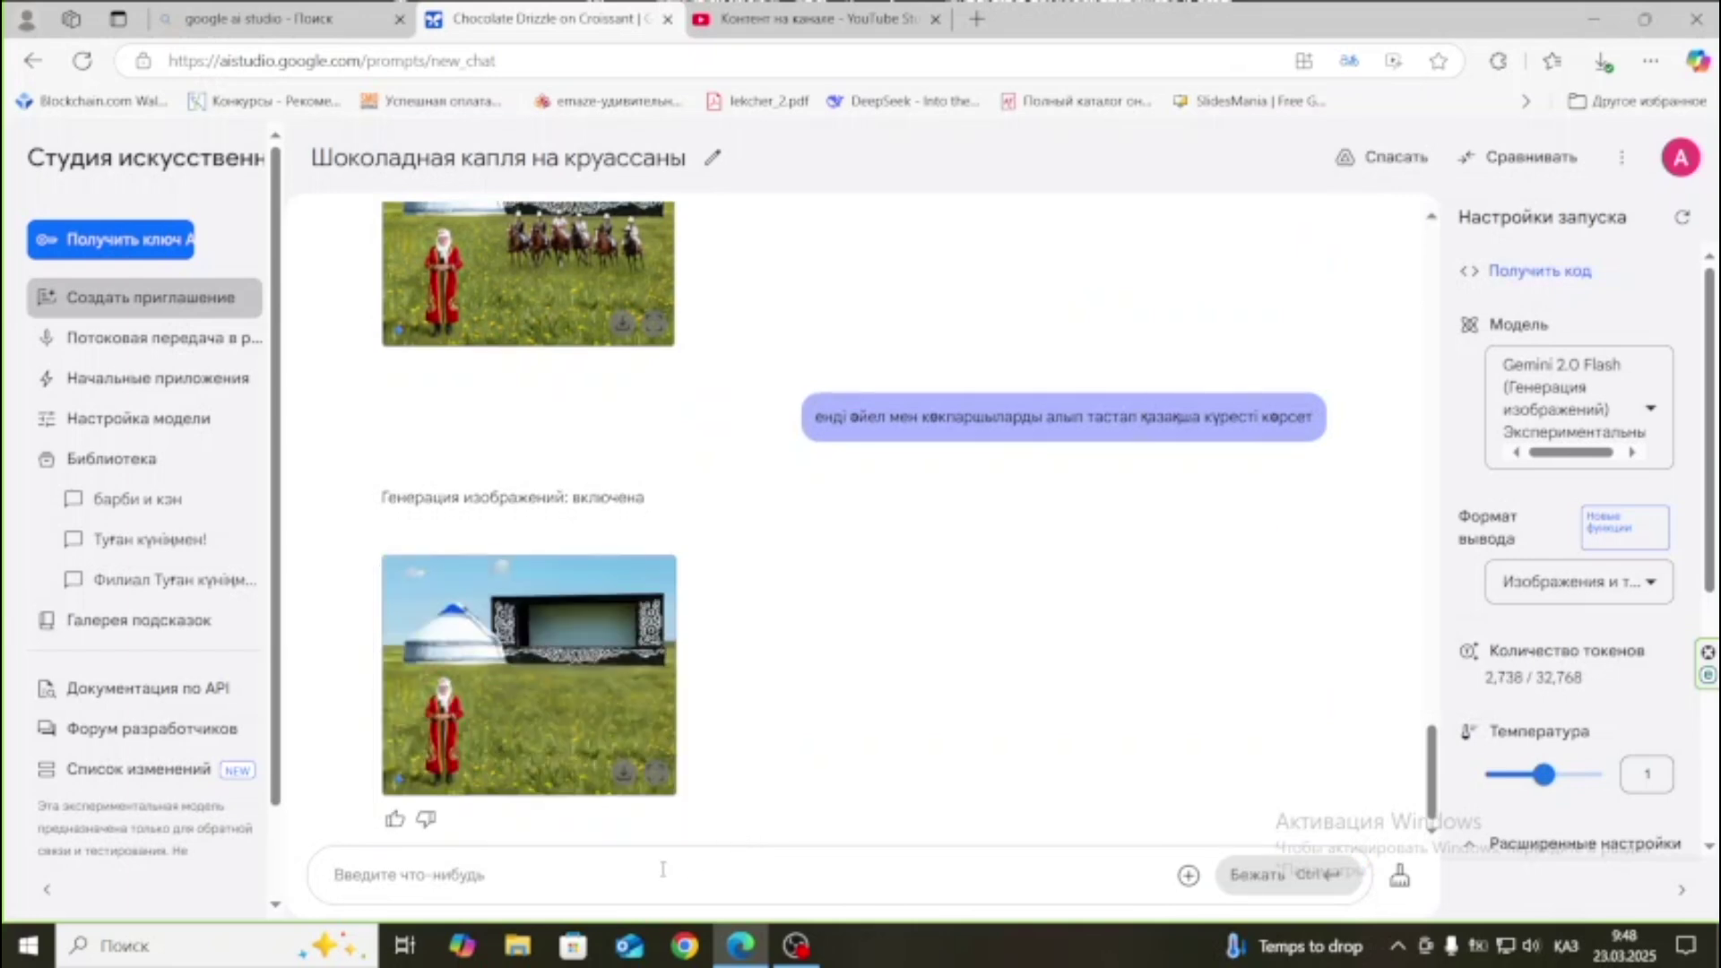
Ask to remove the woman and show a Kazakh wrestling arena by sending "ійелді алып тастап қазақша күрес алаңын көрсет".
type("іңе")
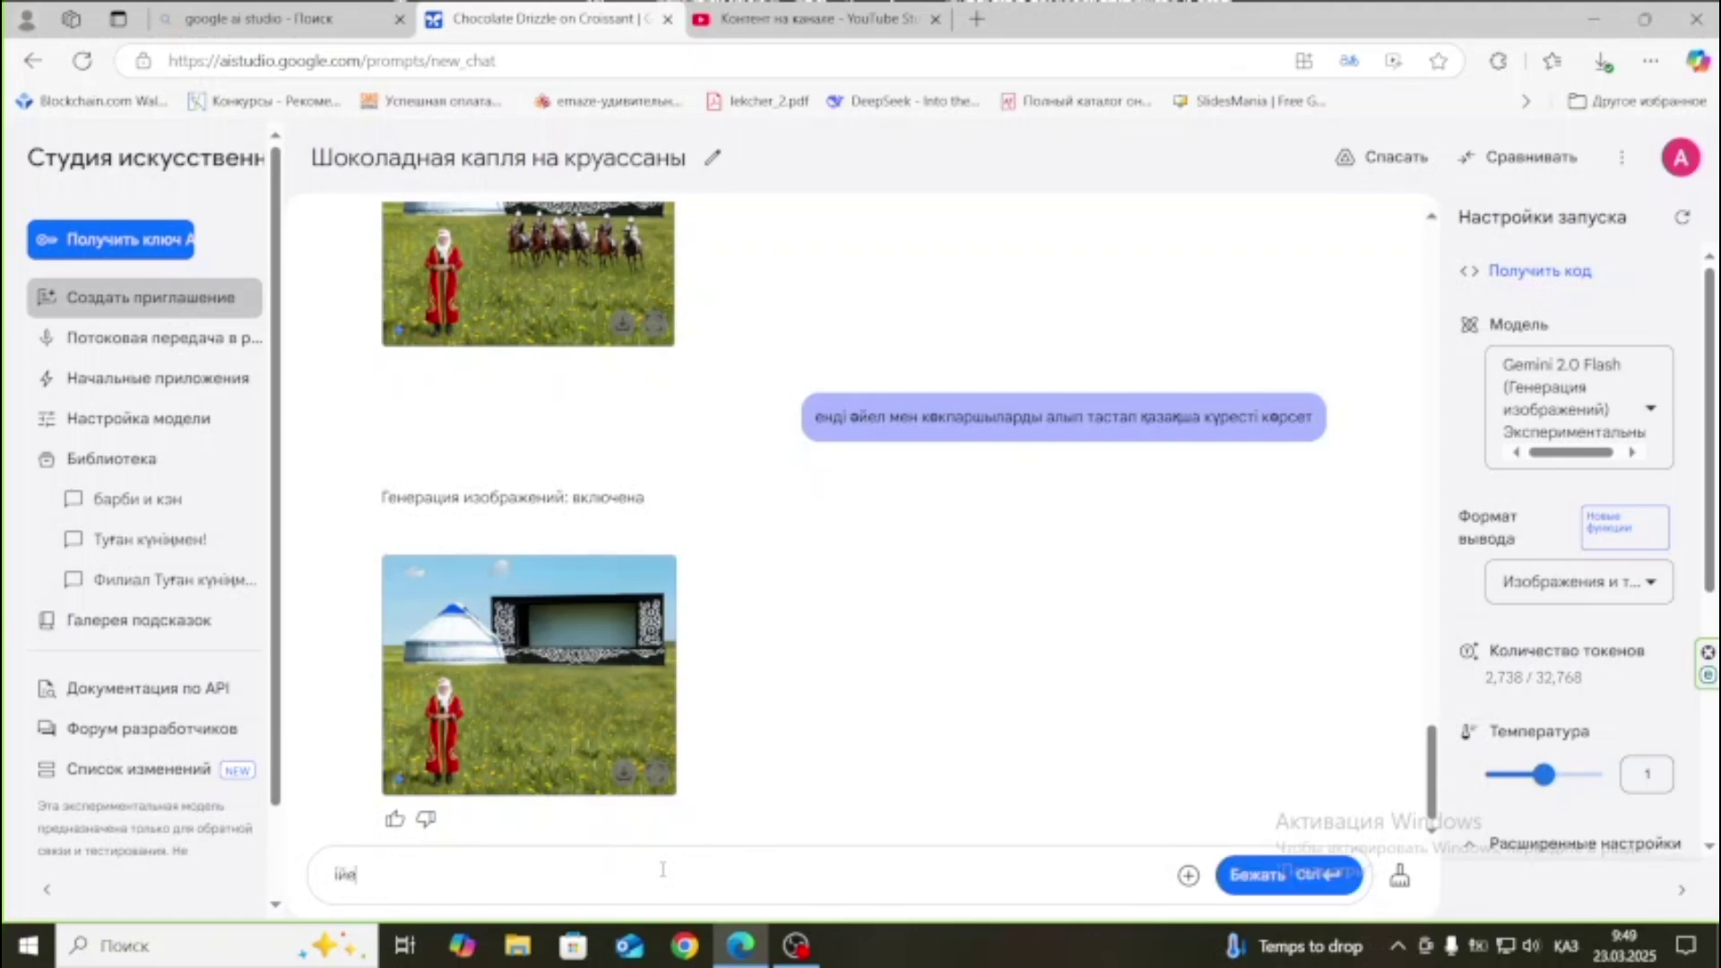
type("лді алып тастап")
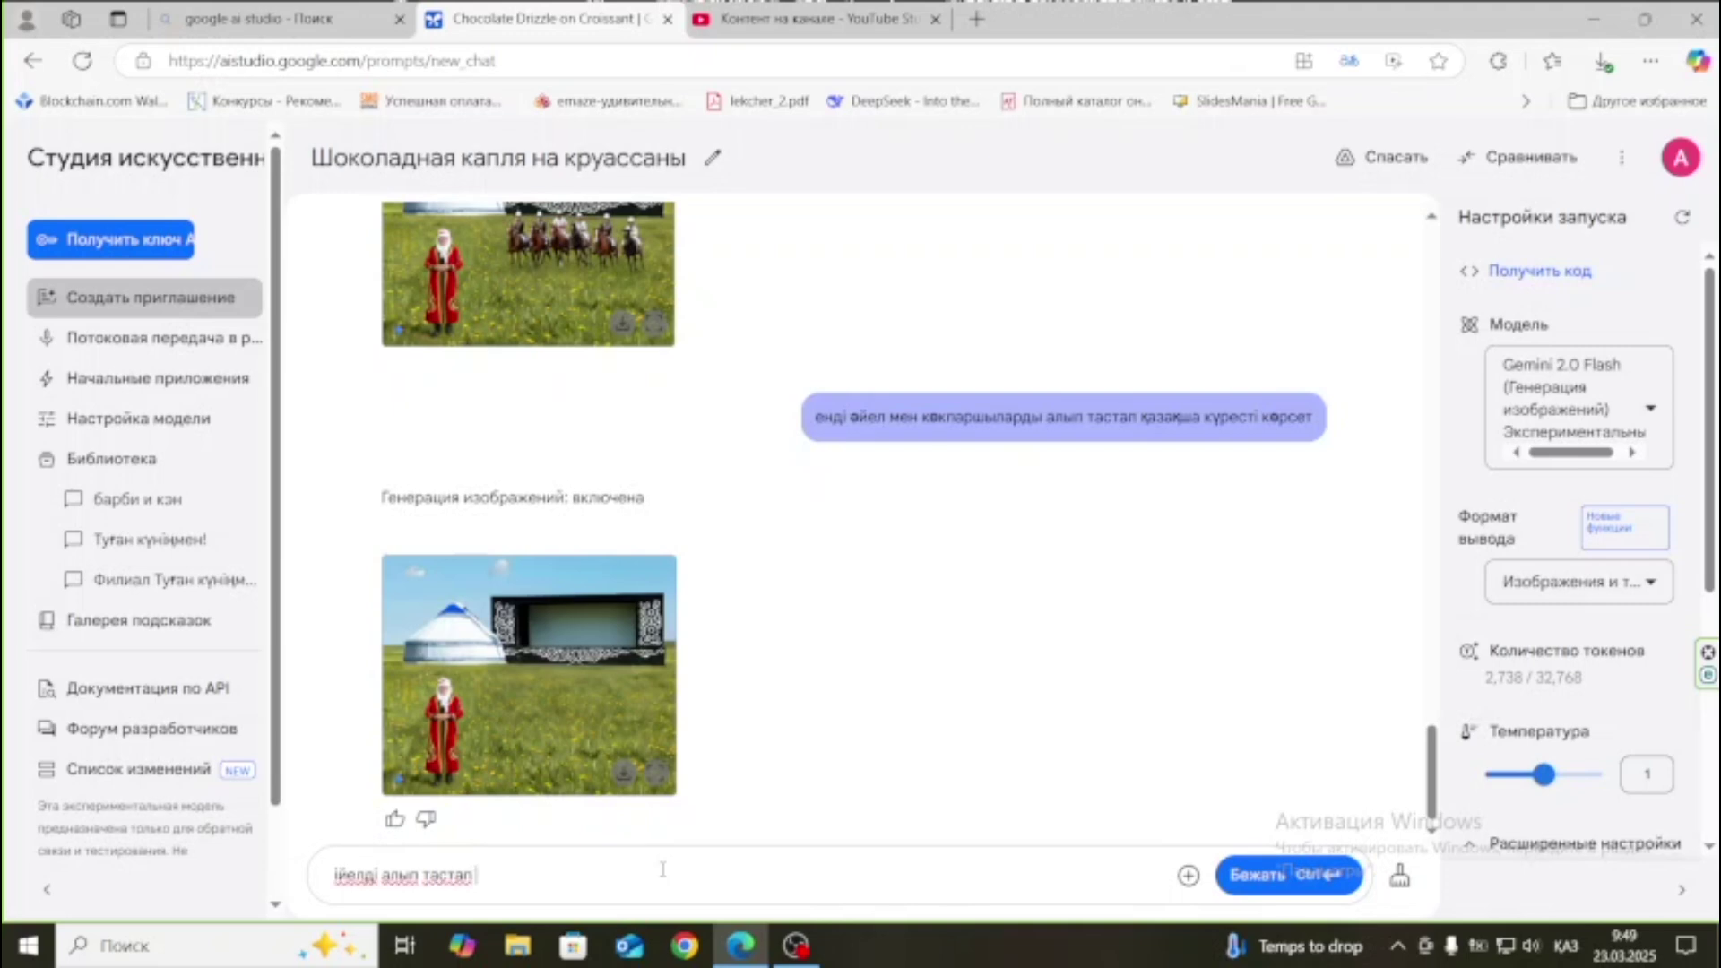
type(" казақша күрес алаңын")
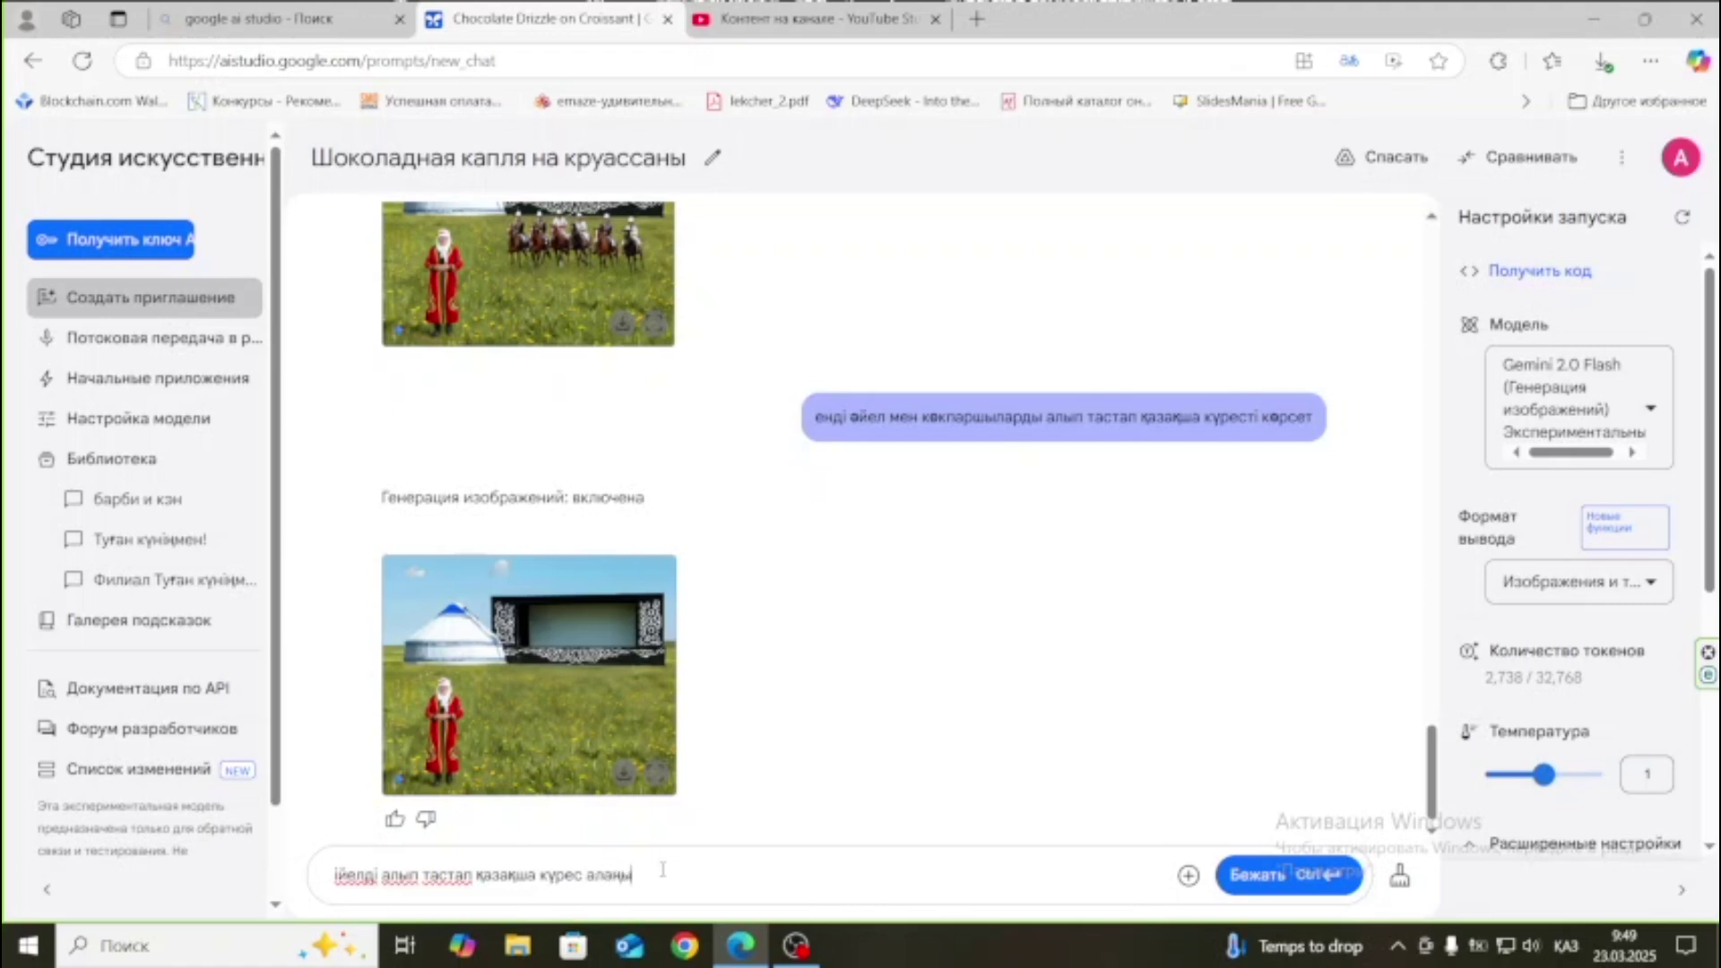
type(" көрсет")
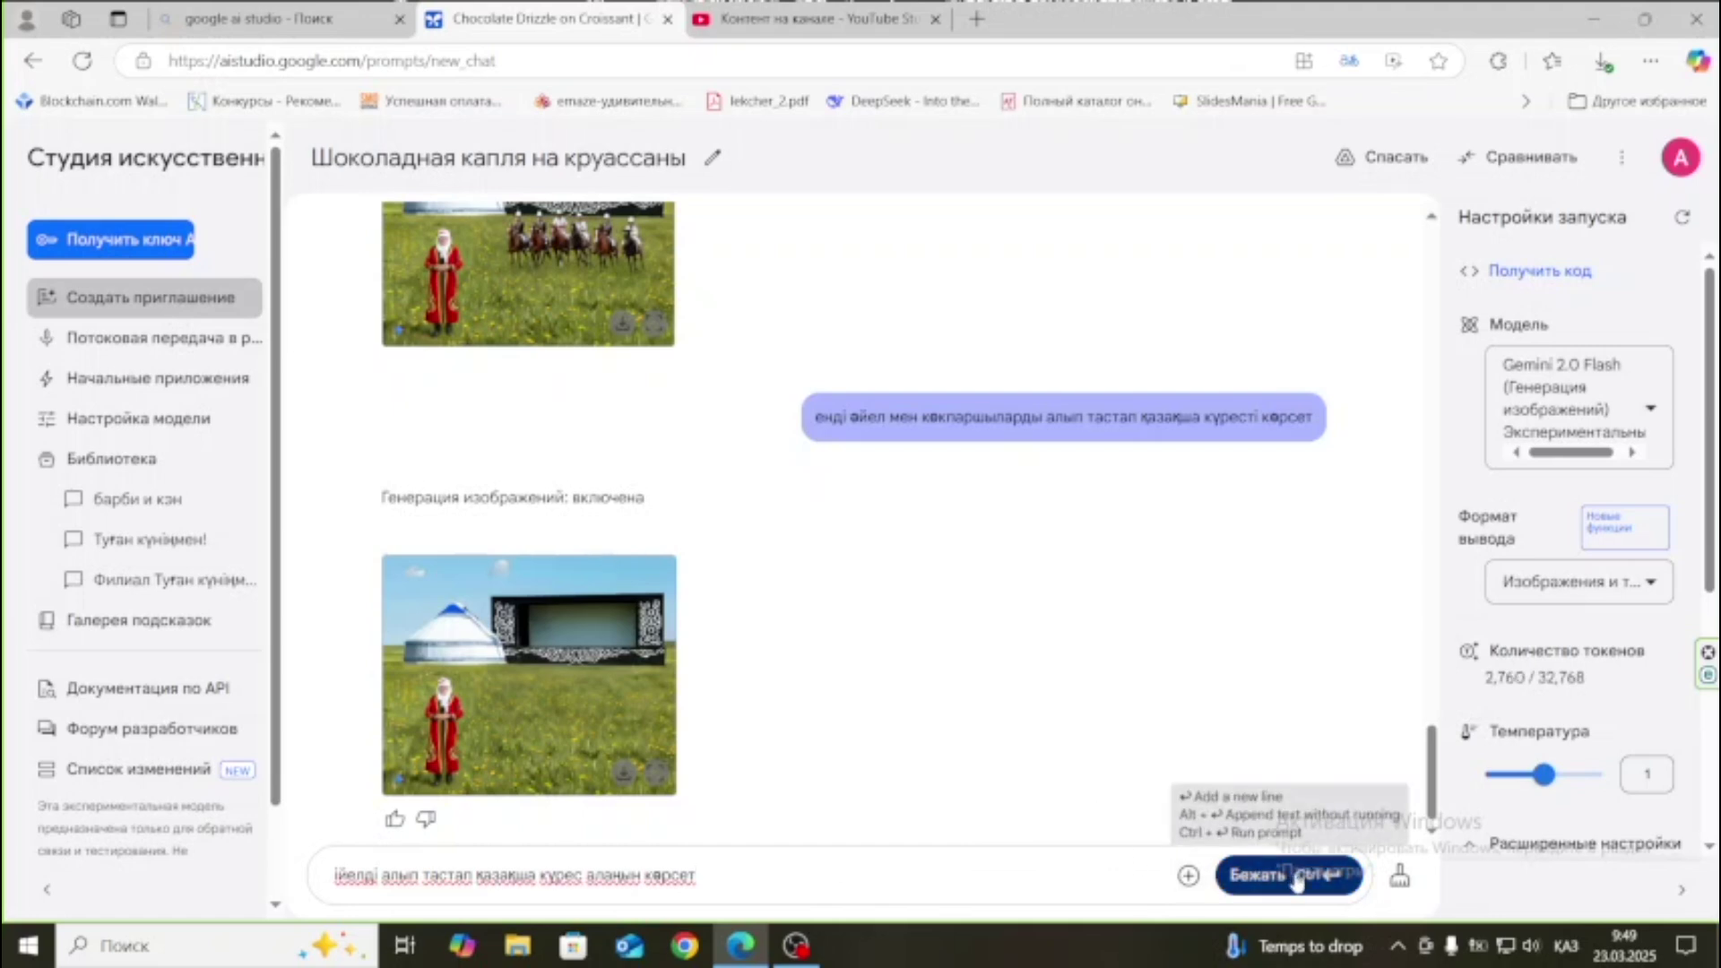
left_click(1297, 879)
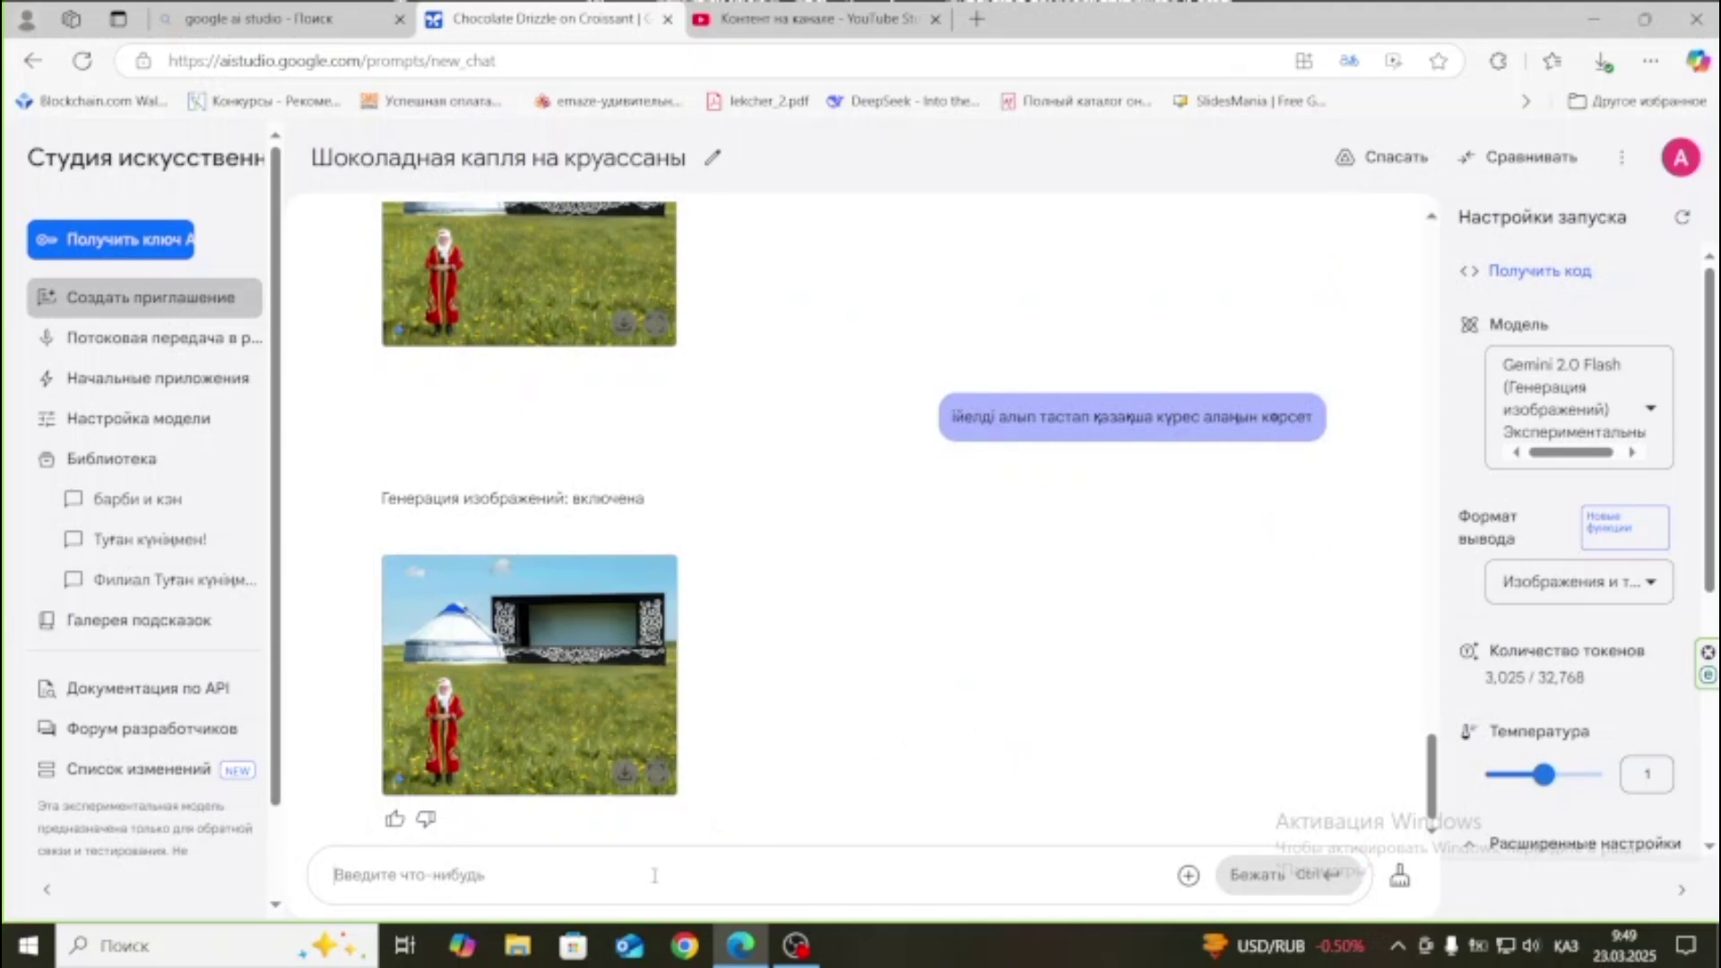
Request a concert performance on the stage by sending "ендеше сахнада концерттік қойылым көрсет".
type("ендеше")
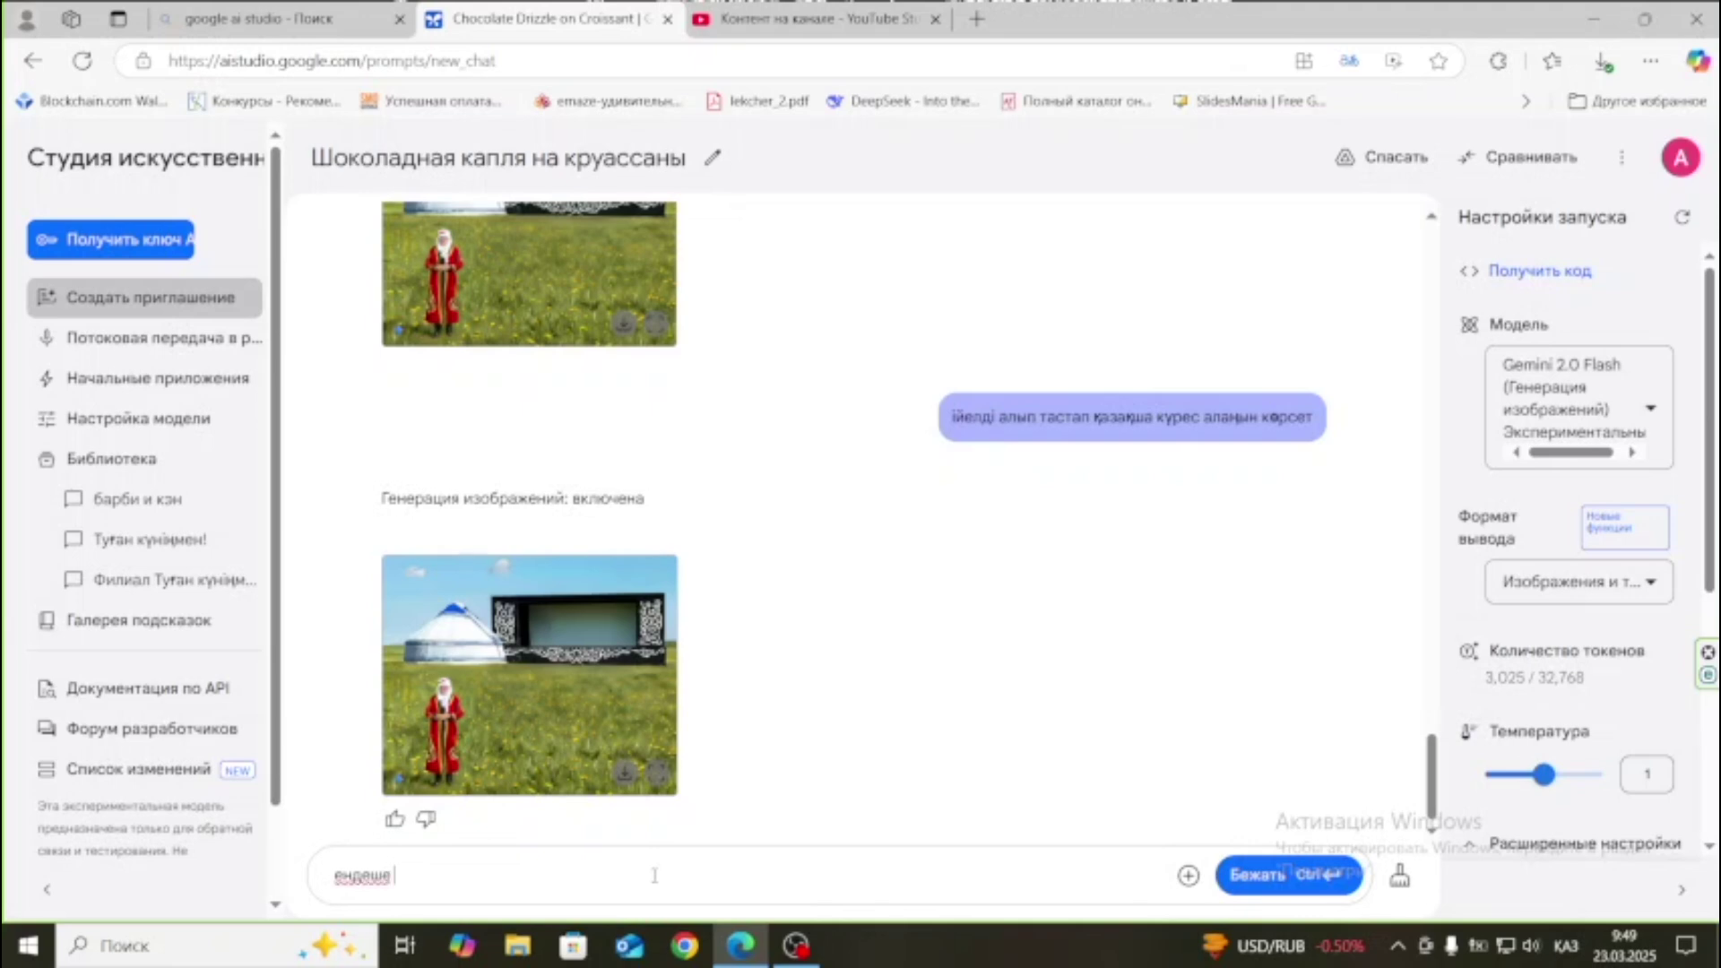
type(" сахнада концерттік қойылым көрсет")
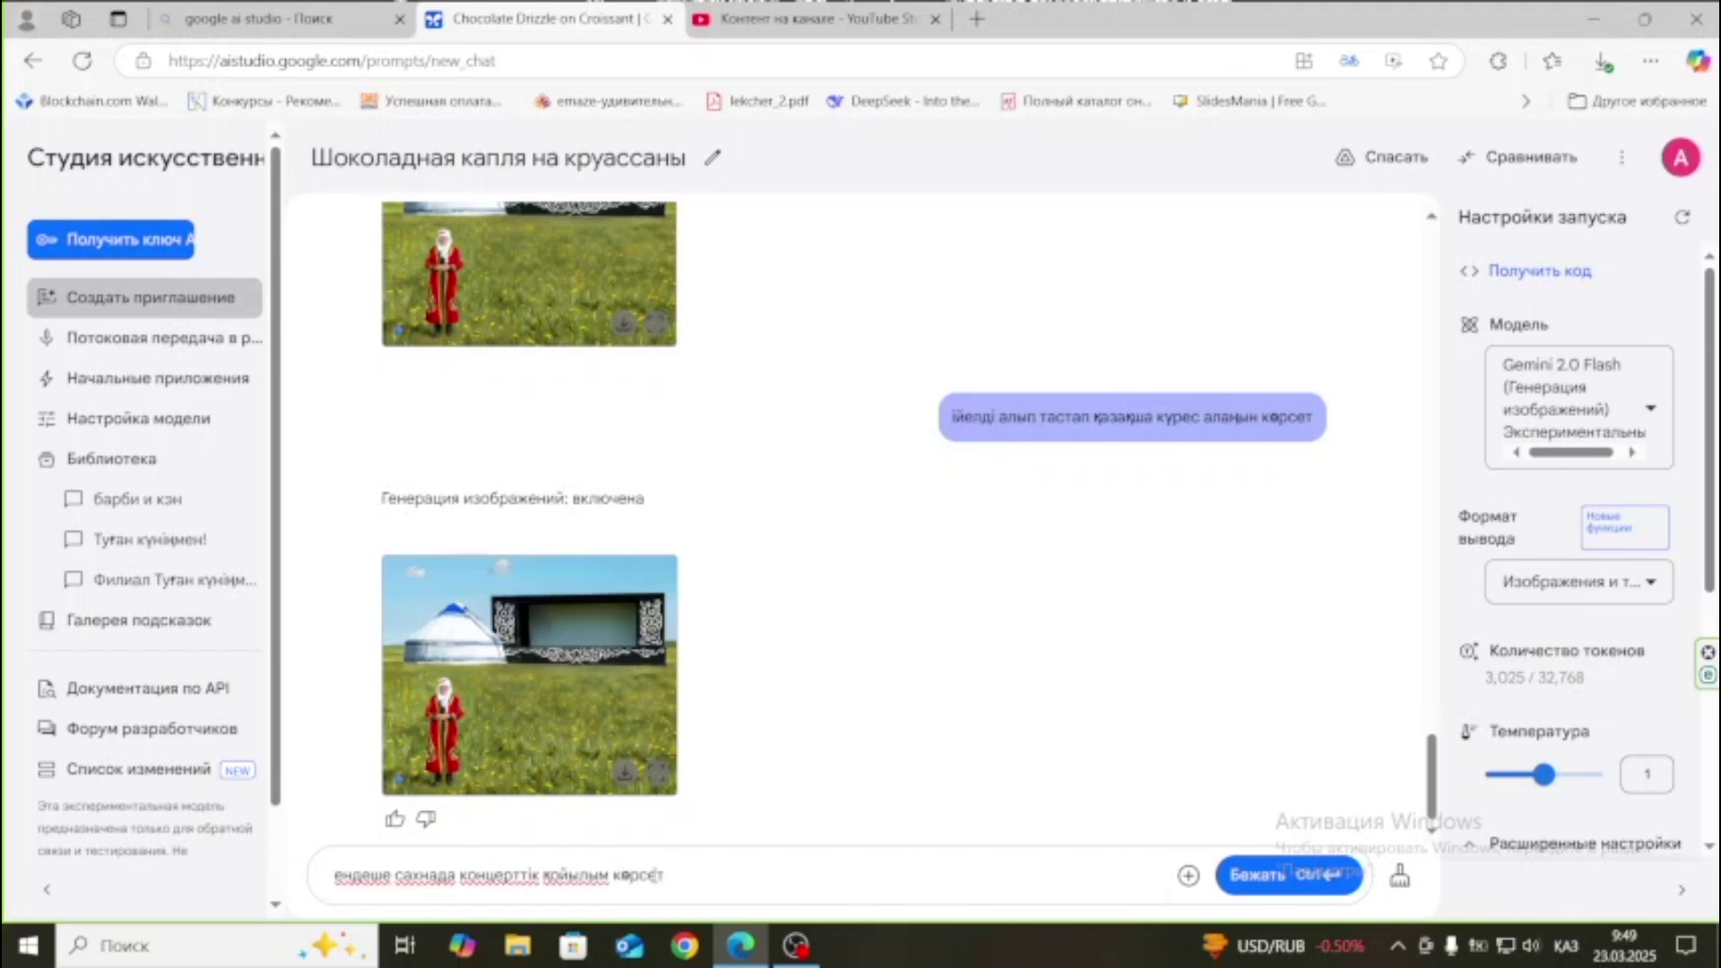
left_click(1270, 880)
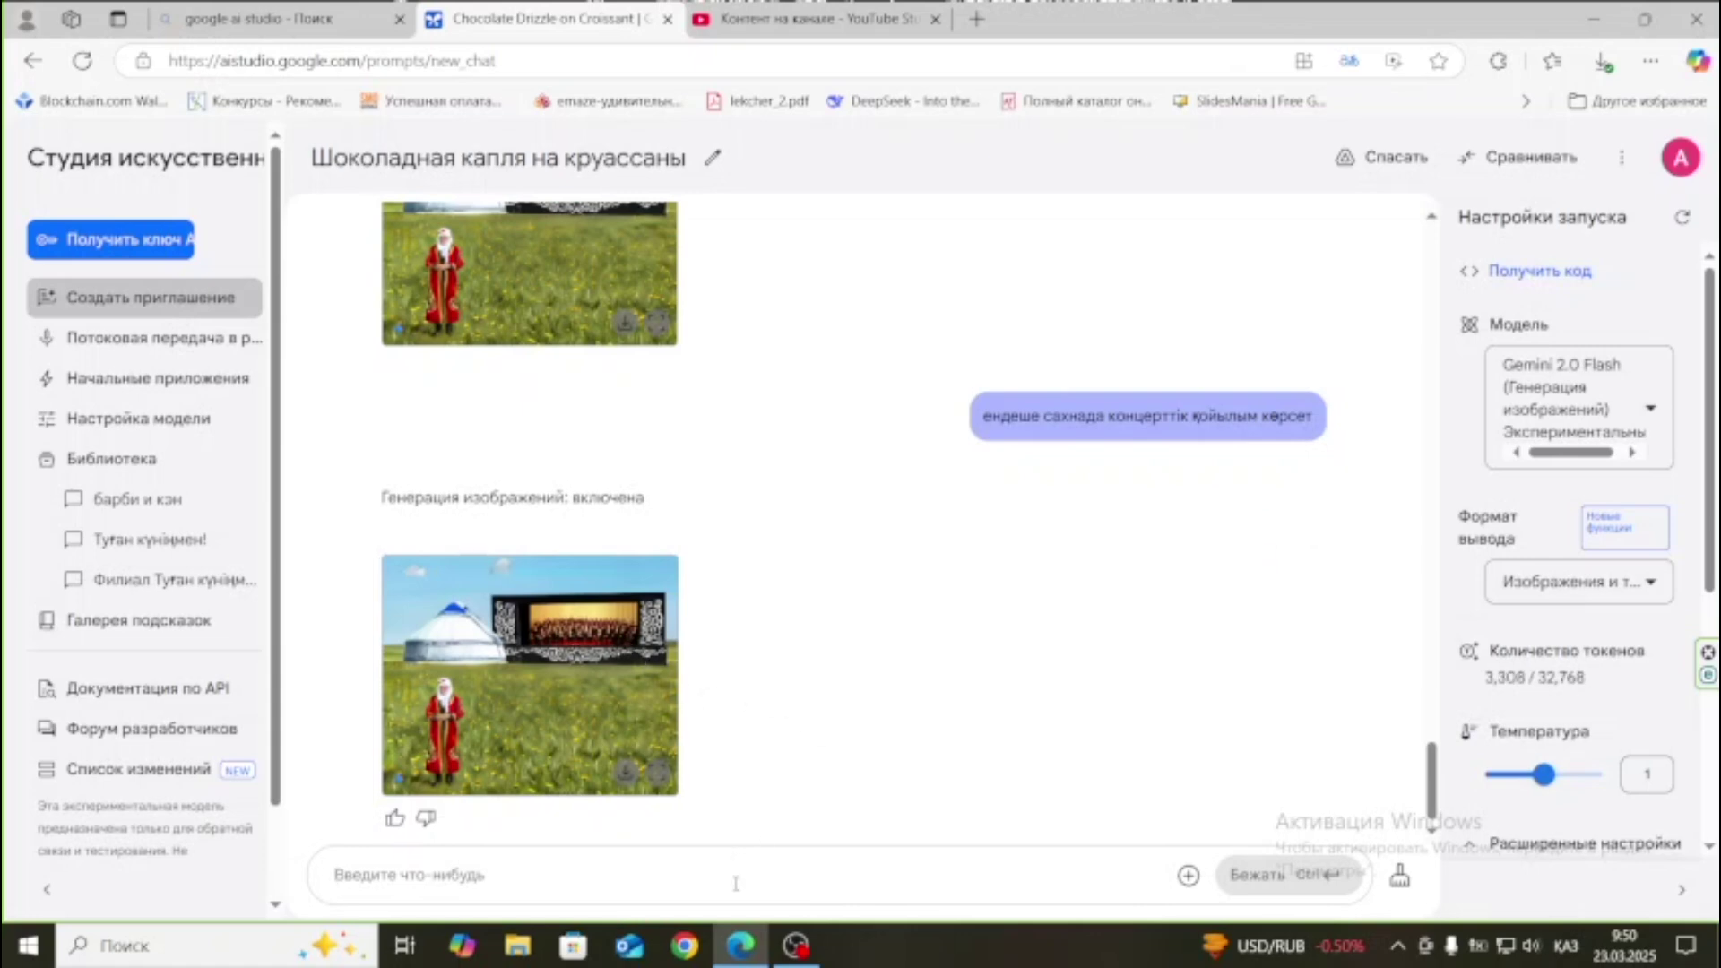
Request mountains behind the yurt by sending "қазақүйдің артында тау көрсет".
type("қаза")
type("қы")
type("йдің ар")
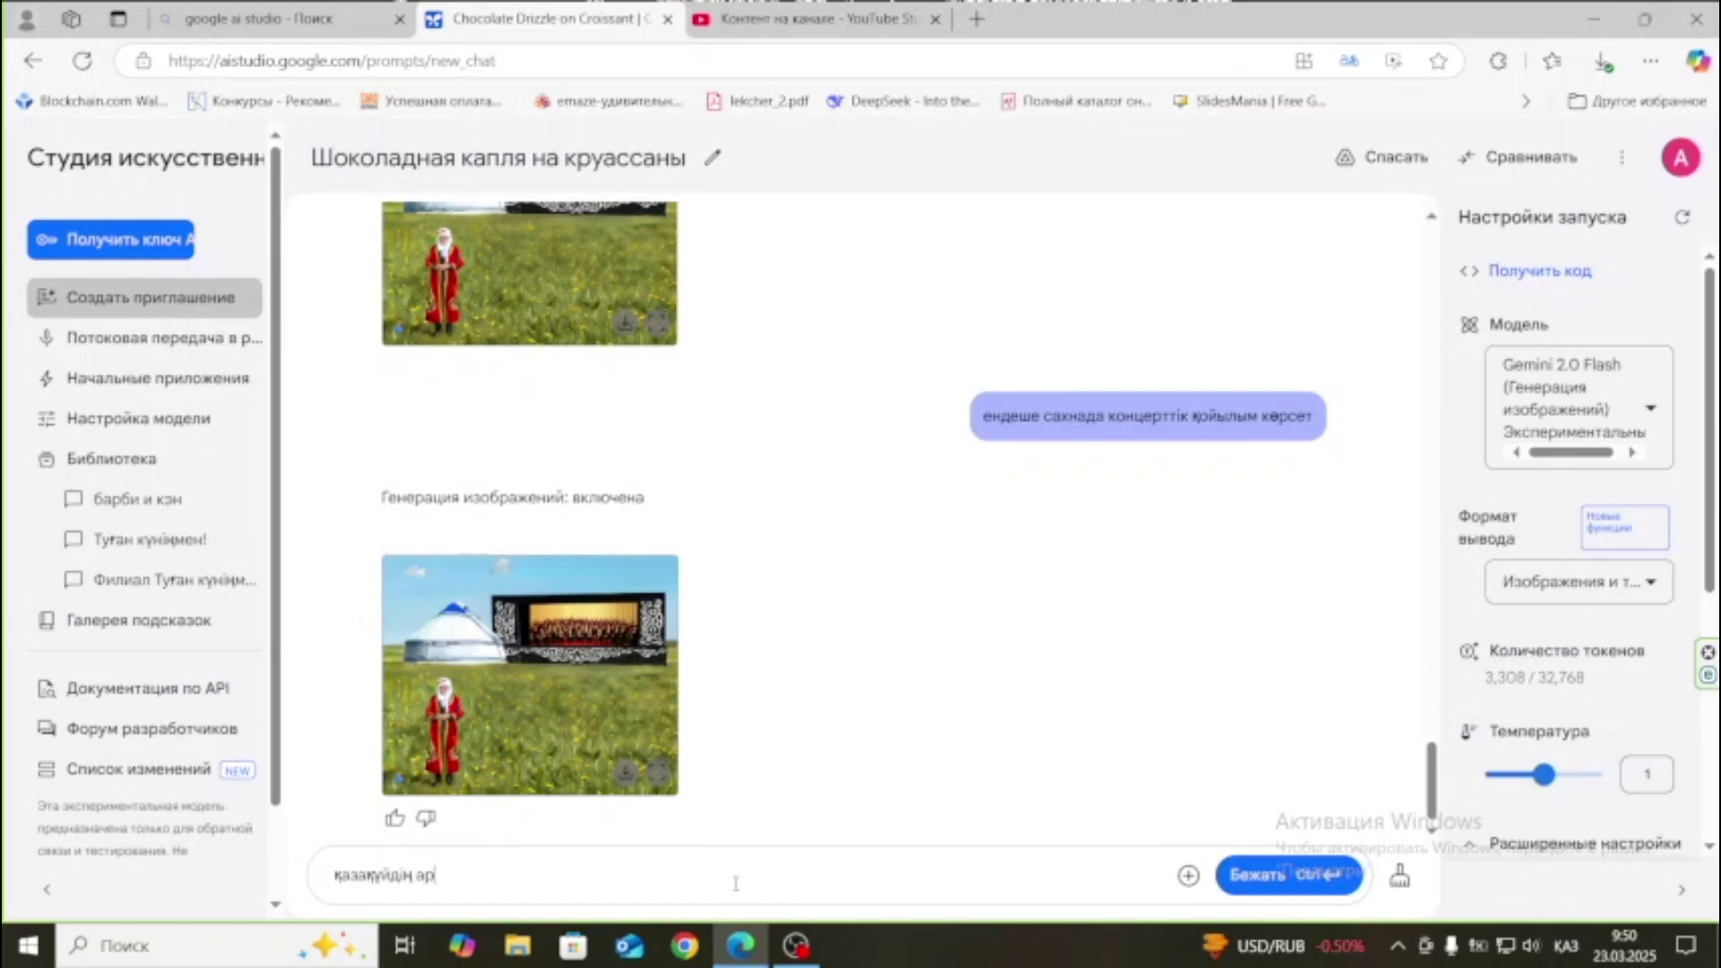
type("тында та")
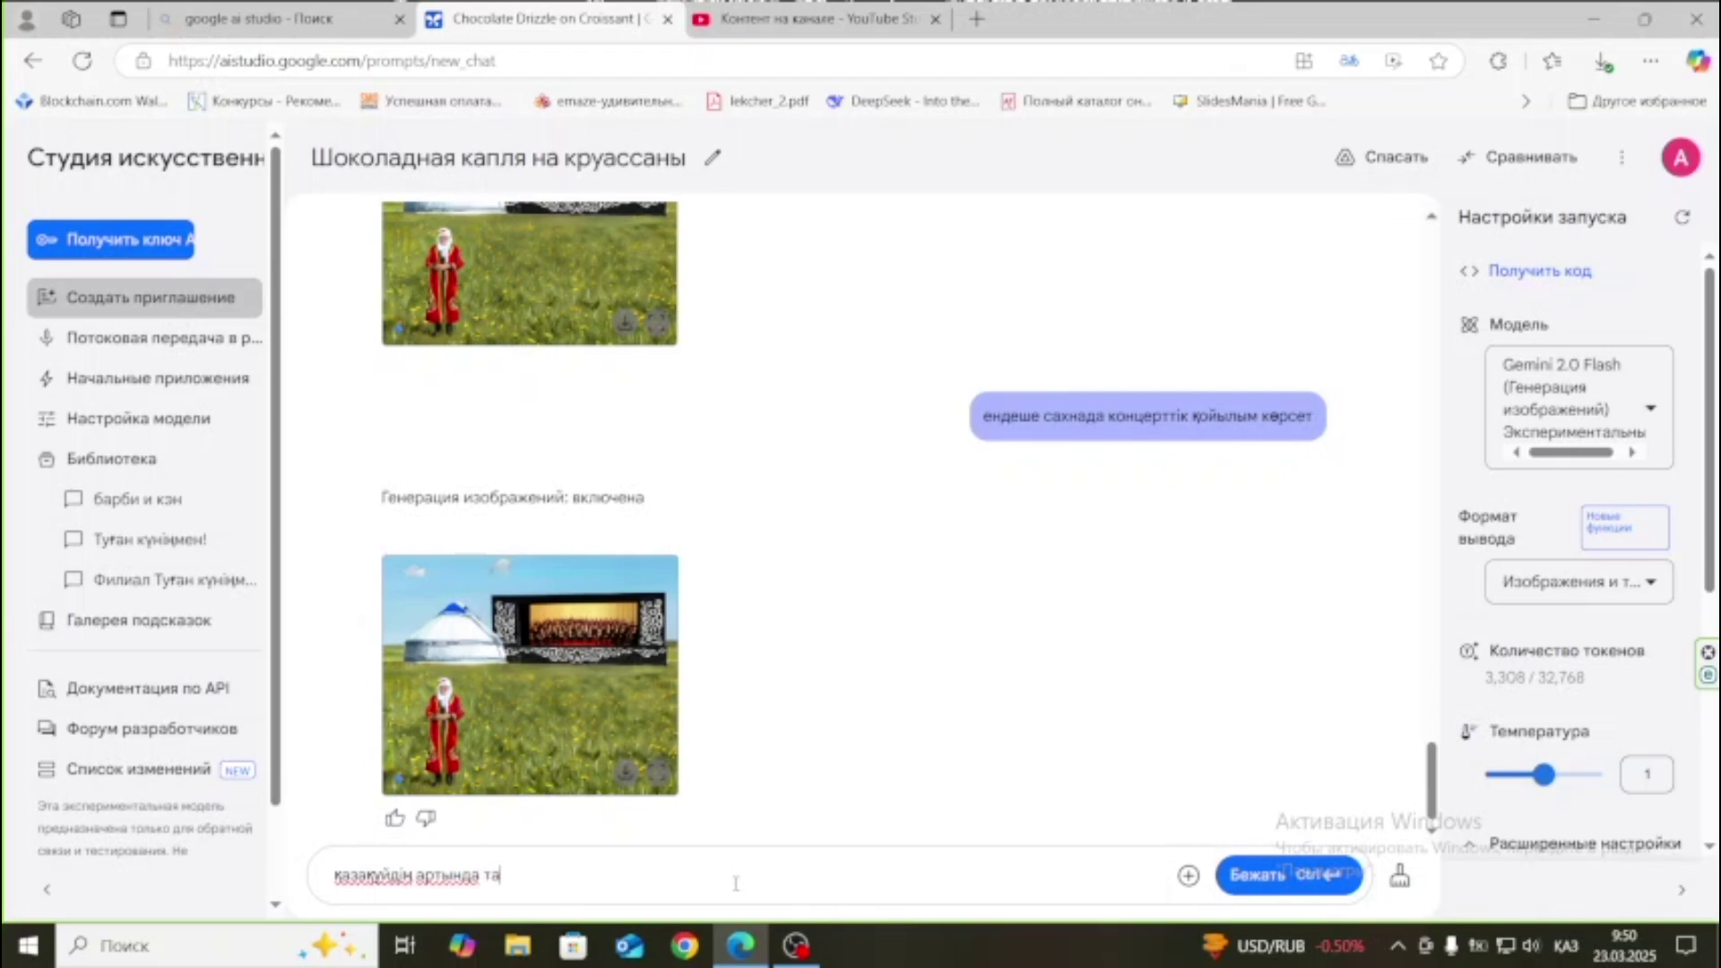
type("у көрсет")
left_click(1294, 876)
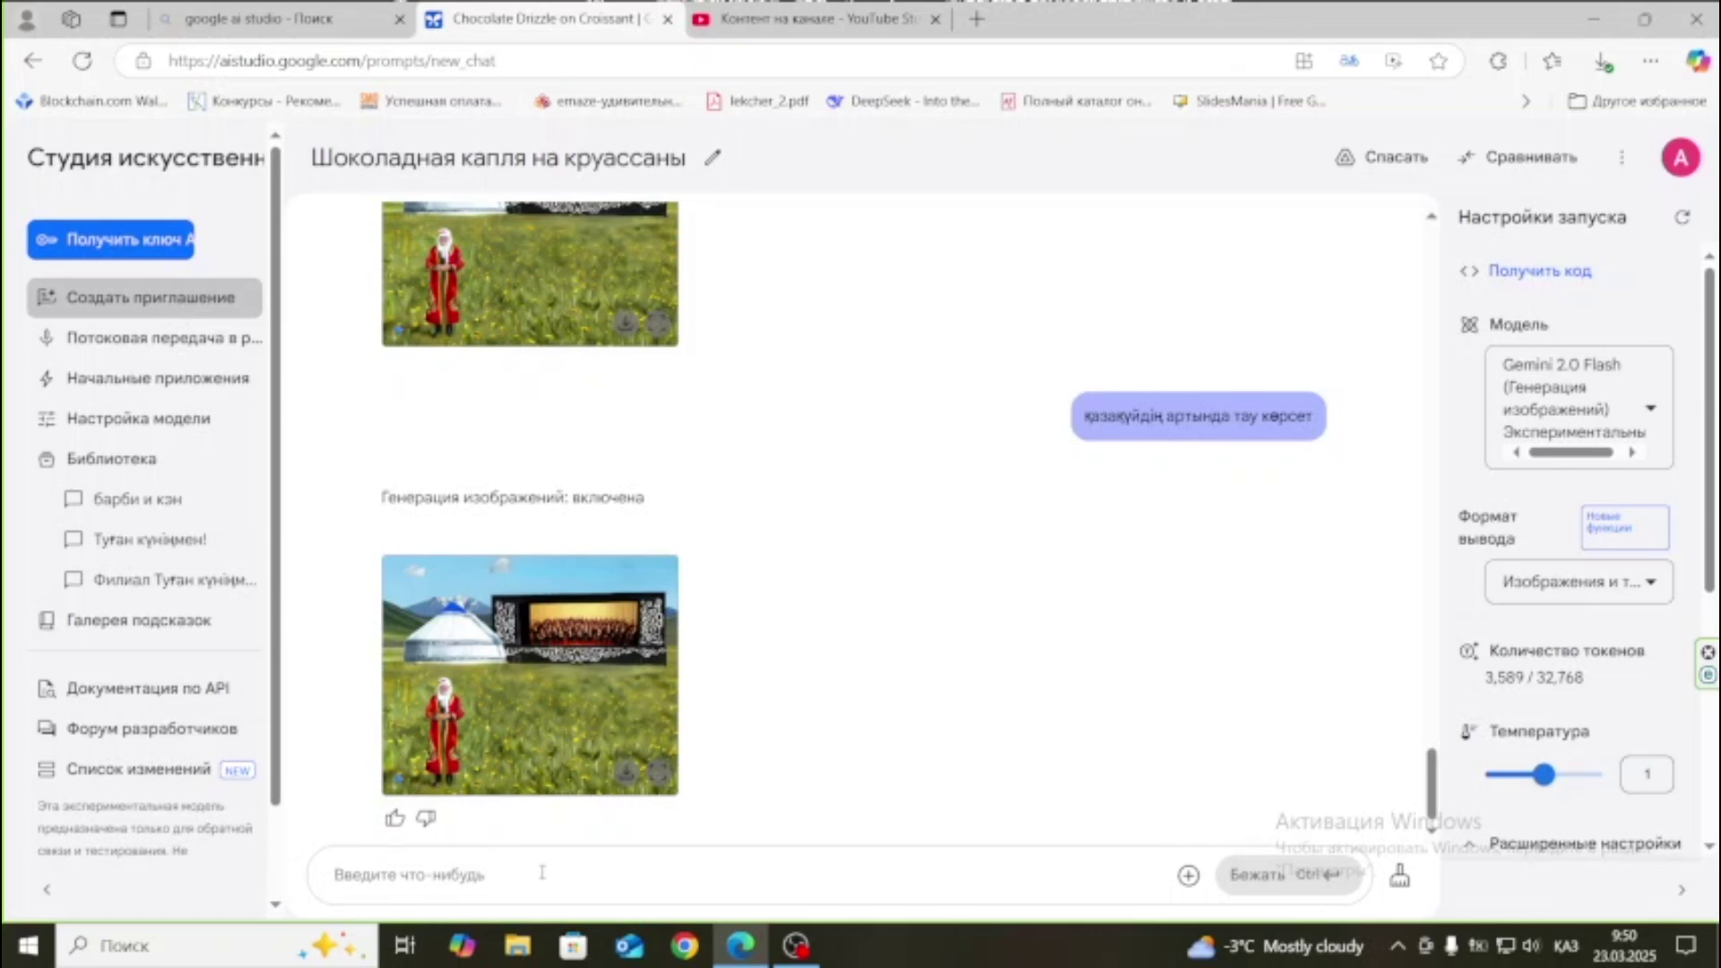
Ask for the yurt to be shown in brown by sending "қазақ үйді қоңыр түсте көрсет".
type("қазақ үйд")
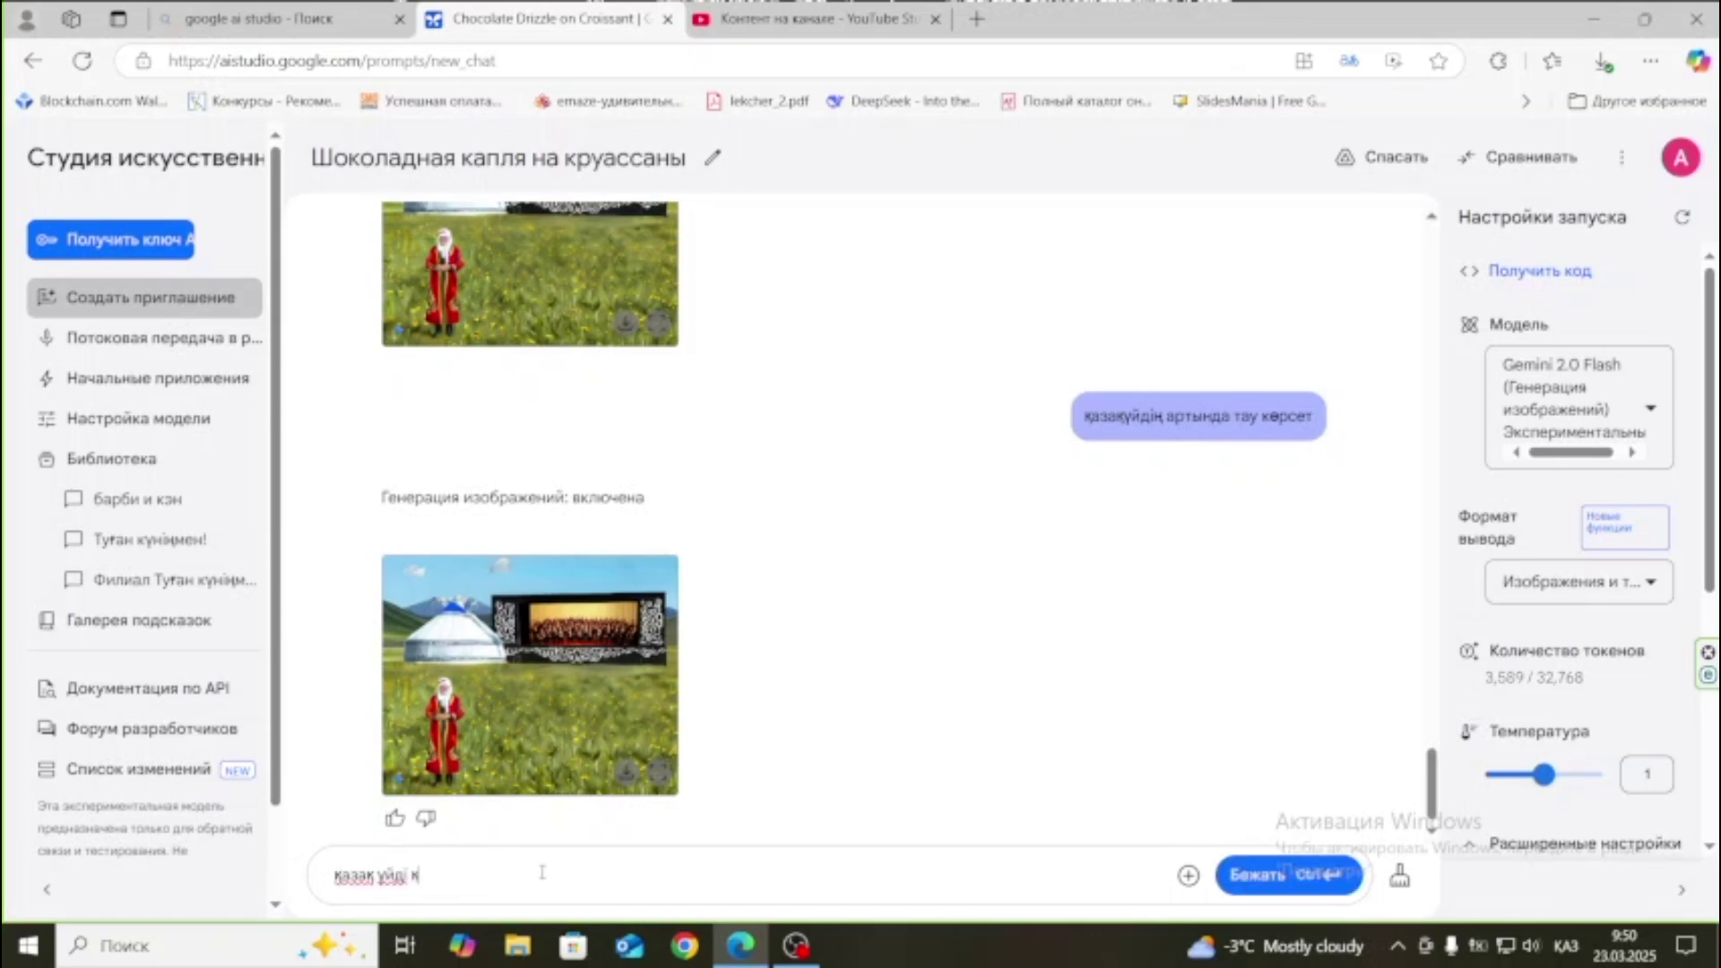
type("і қоңыр түсте көрсет")
left_click(1266, 879)
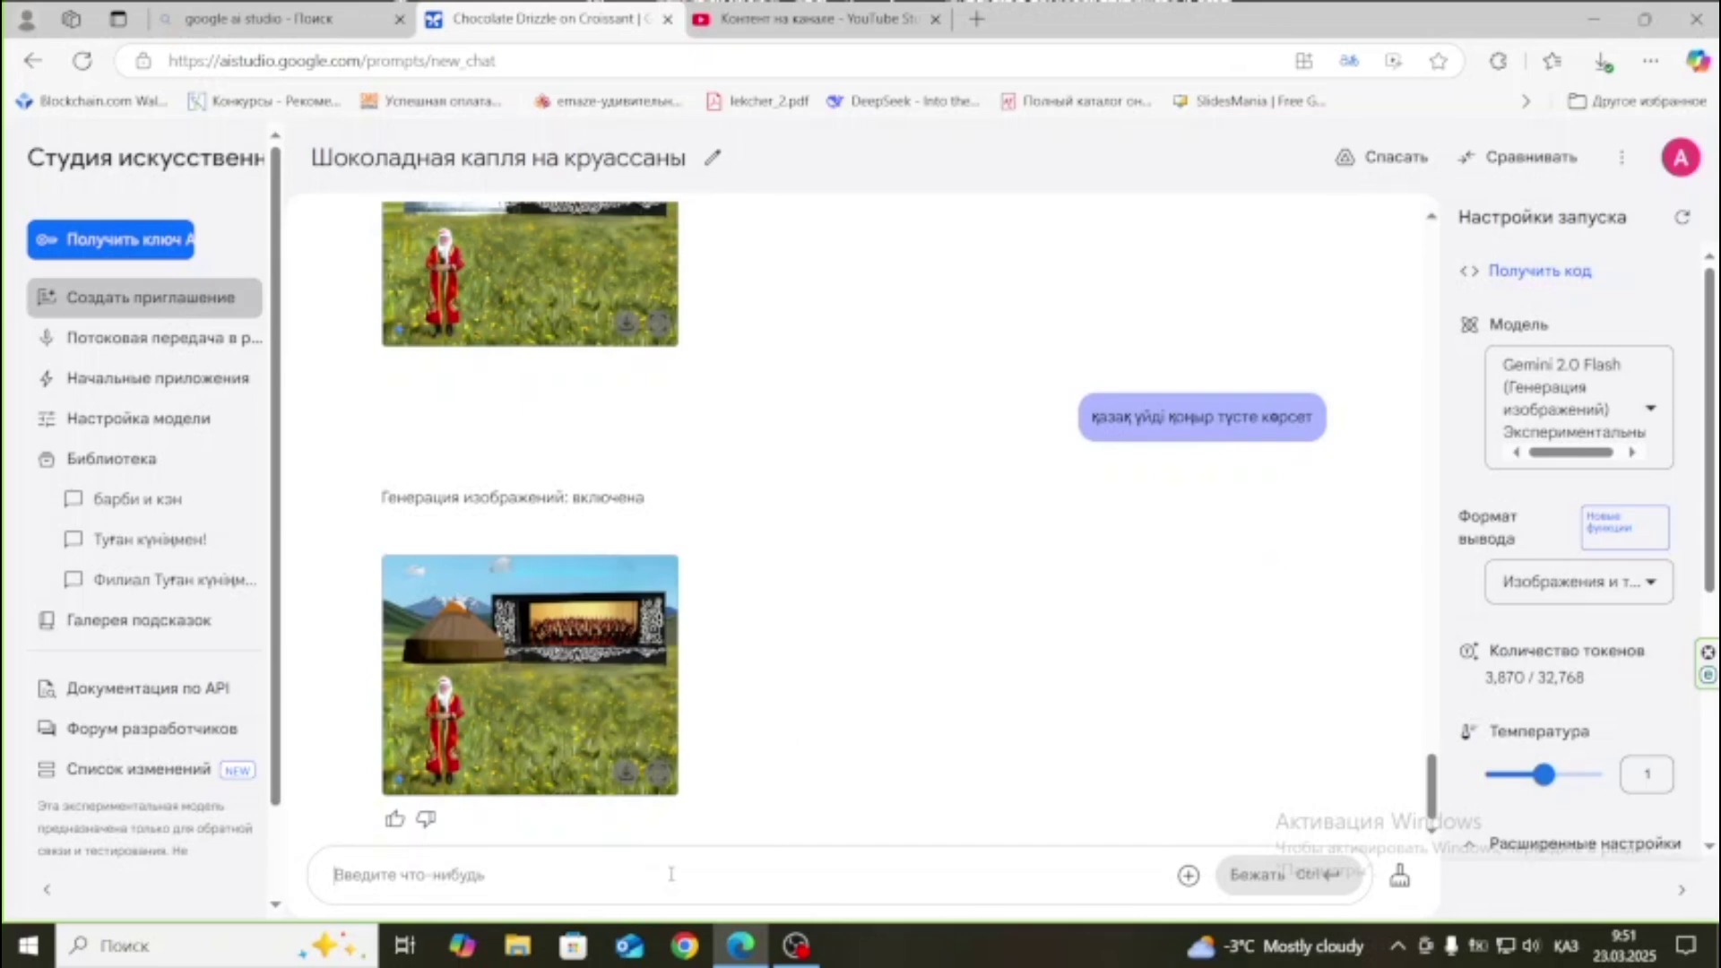
Request people in national dress hugging on Korisu day by sending "көрсіу күніне құшақтасып жатқан ұлттық киімдегі адамдардың суреті керек".
type("көрсіу кү")
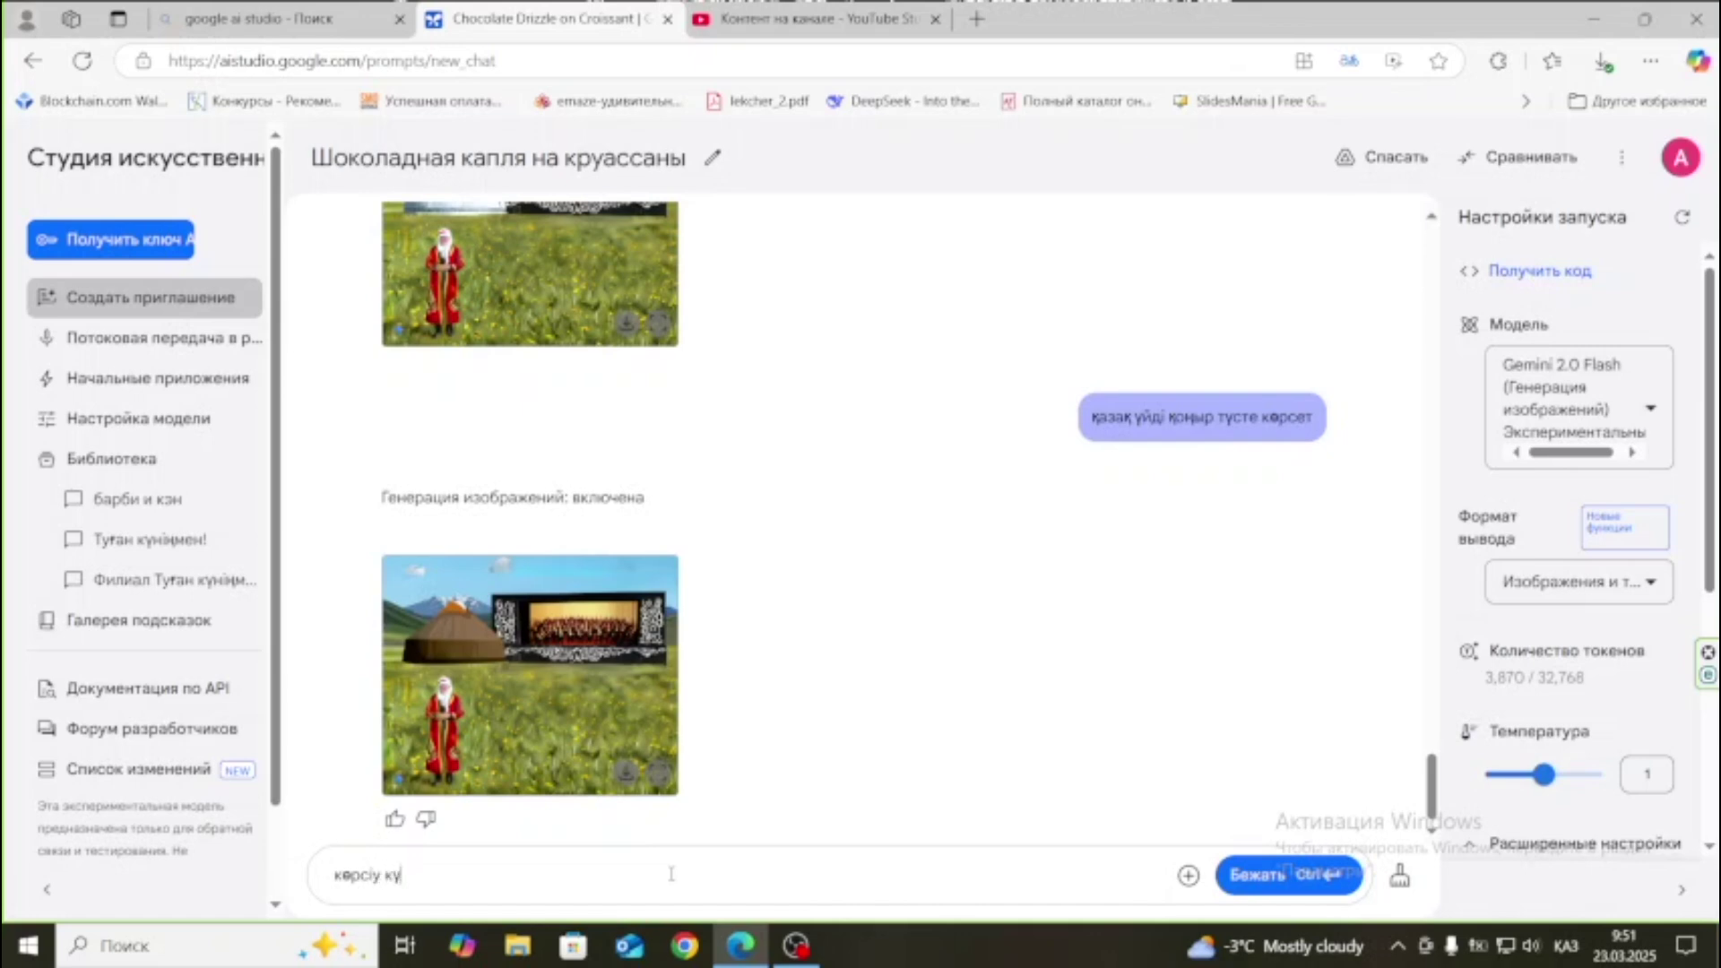
type("ніне сурет ")
type(" кү")
type("ша")
type("қтасып жатқ")
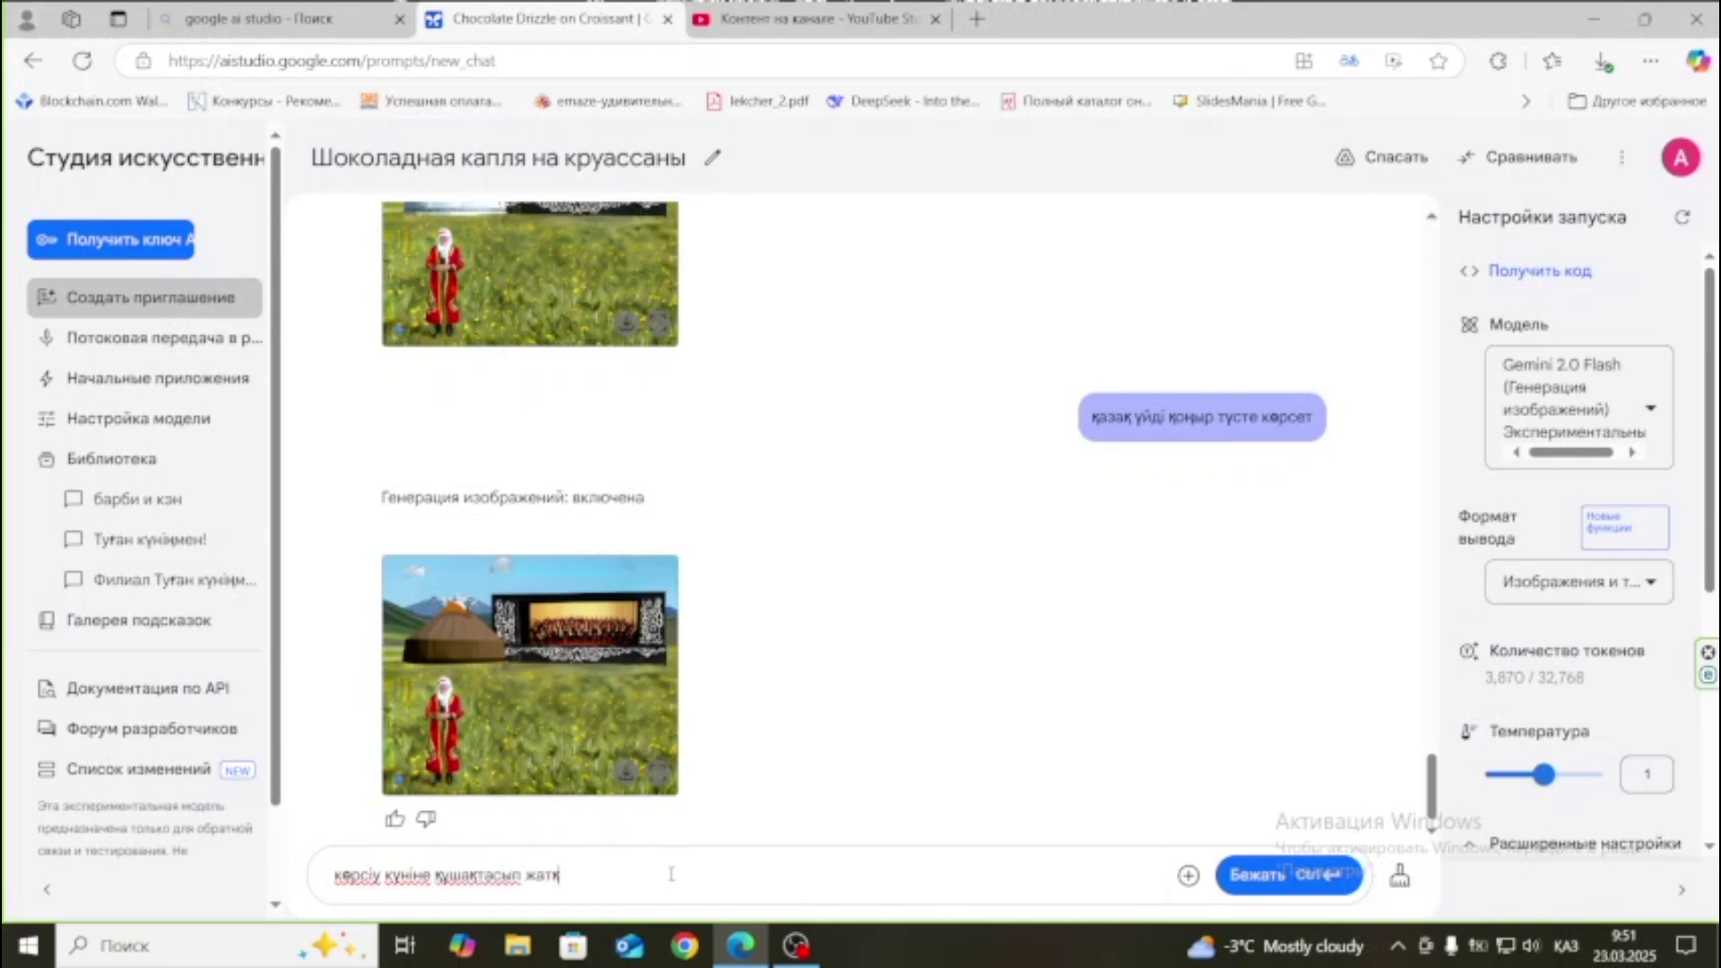
type("ан ")
type("үй")
type("тты")
type("қ киімд")
type("егі адамда")
type("рдың суреті керек")
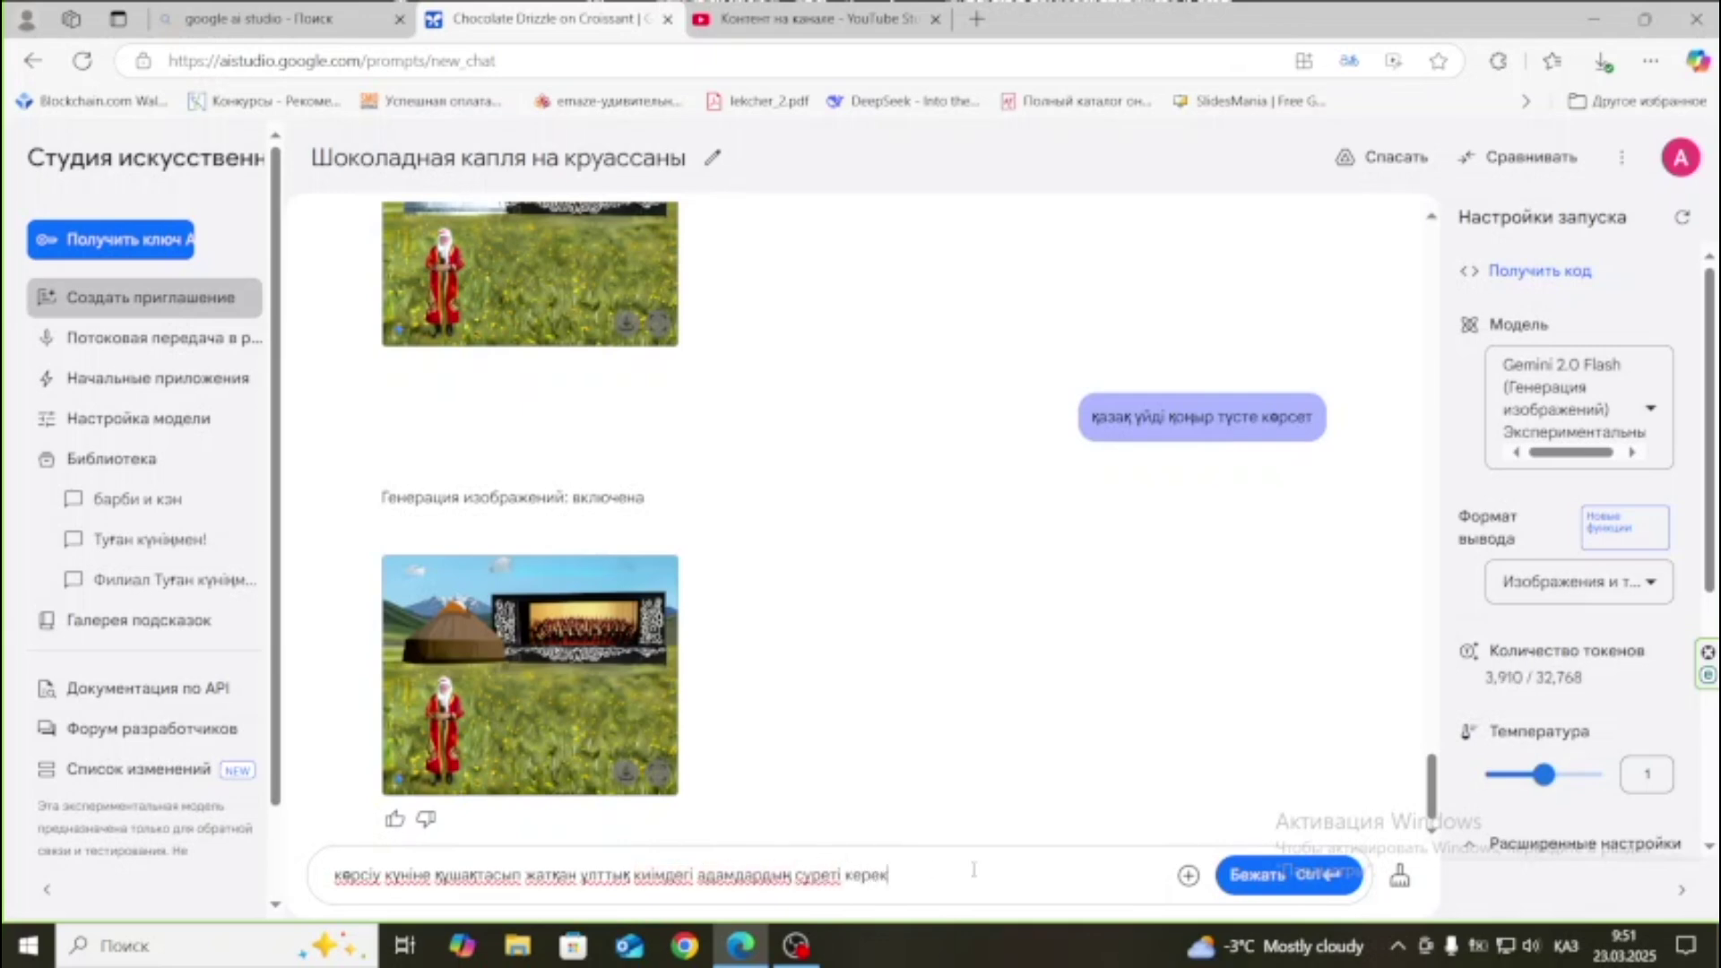
left_click(1267, 888)
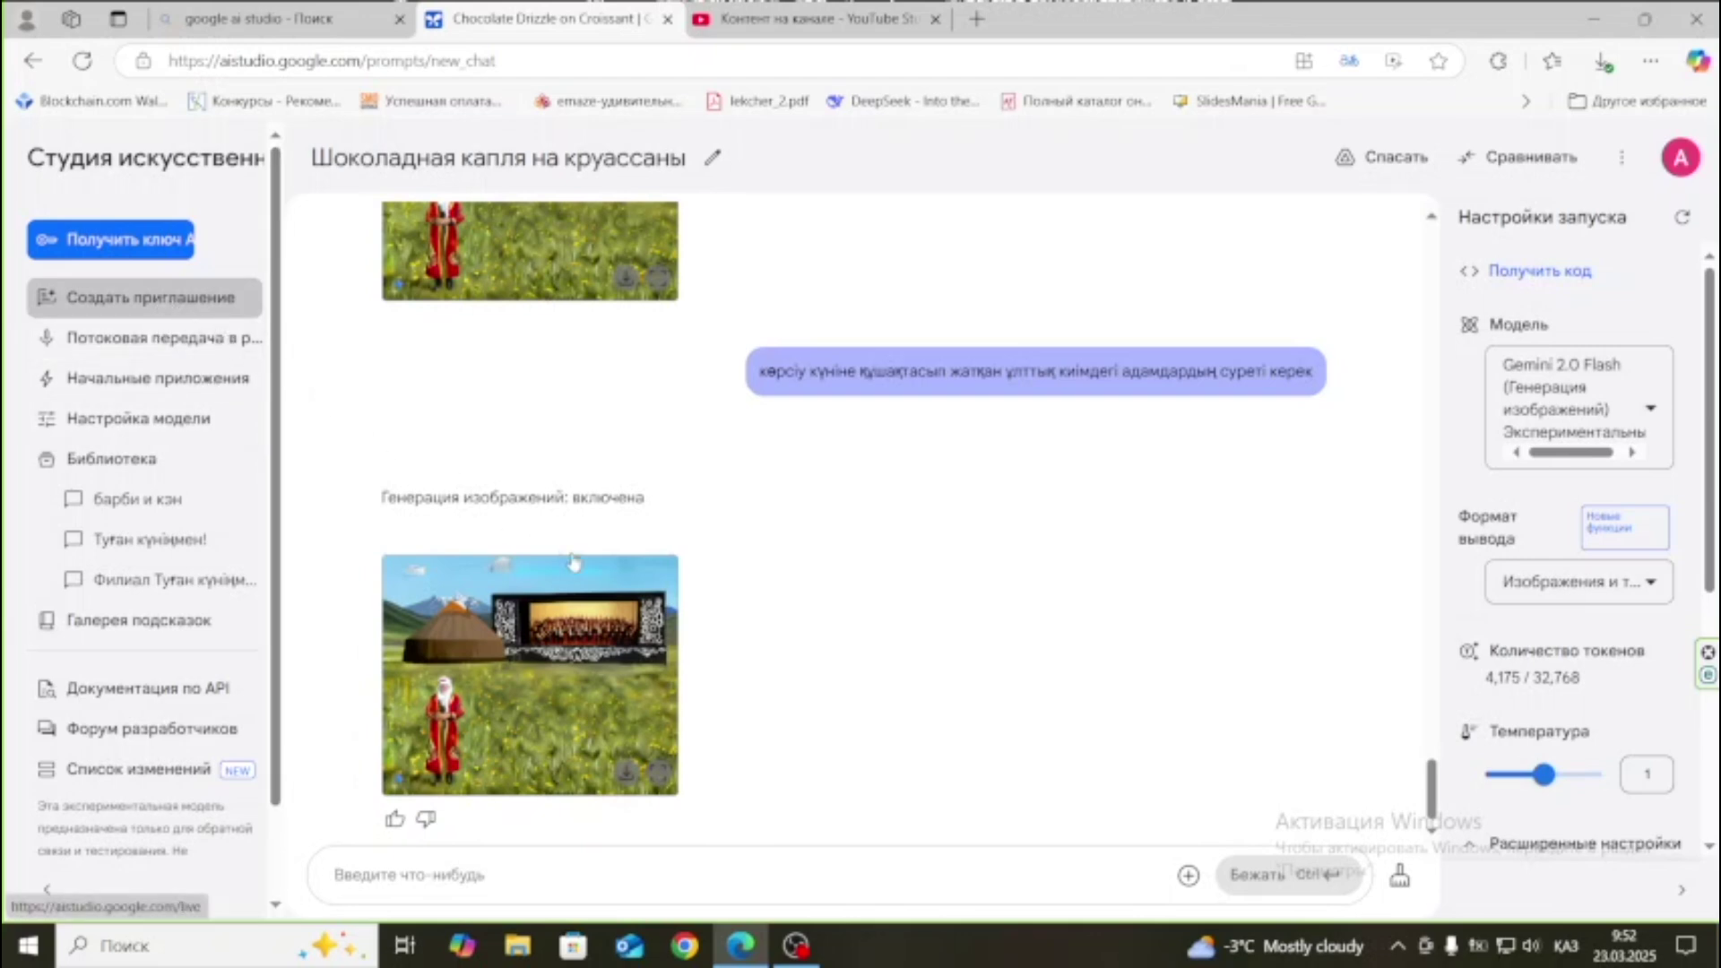
Start a fresh chat from the croissant image-editing sample and send "көрісу күніне құшақтасып тұрған ұлттық киімдегі адамдар суреті керек".
left_click(531, 743)
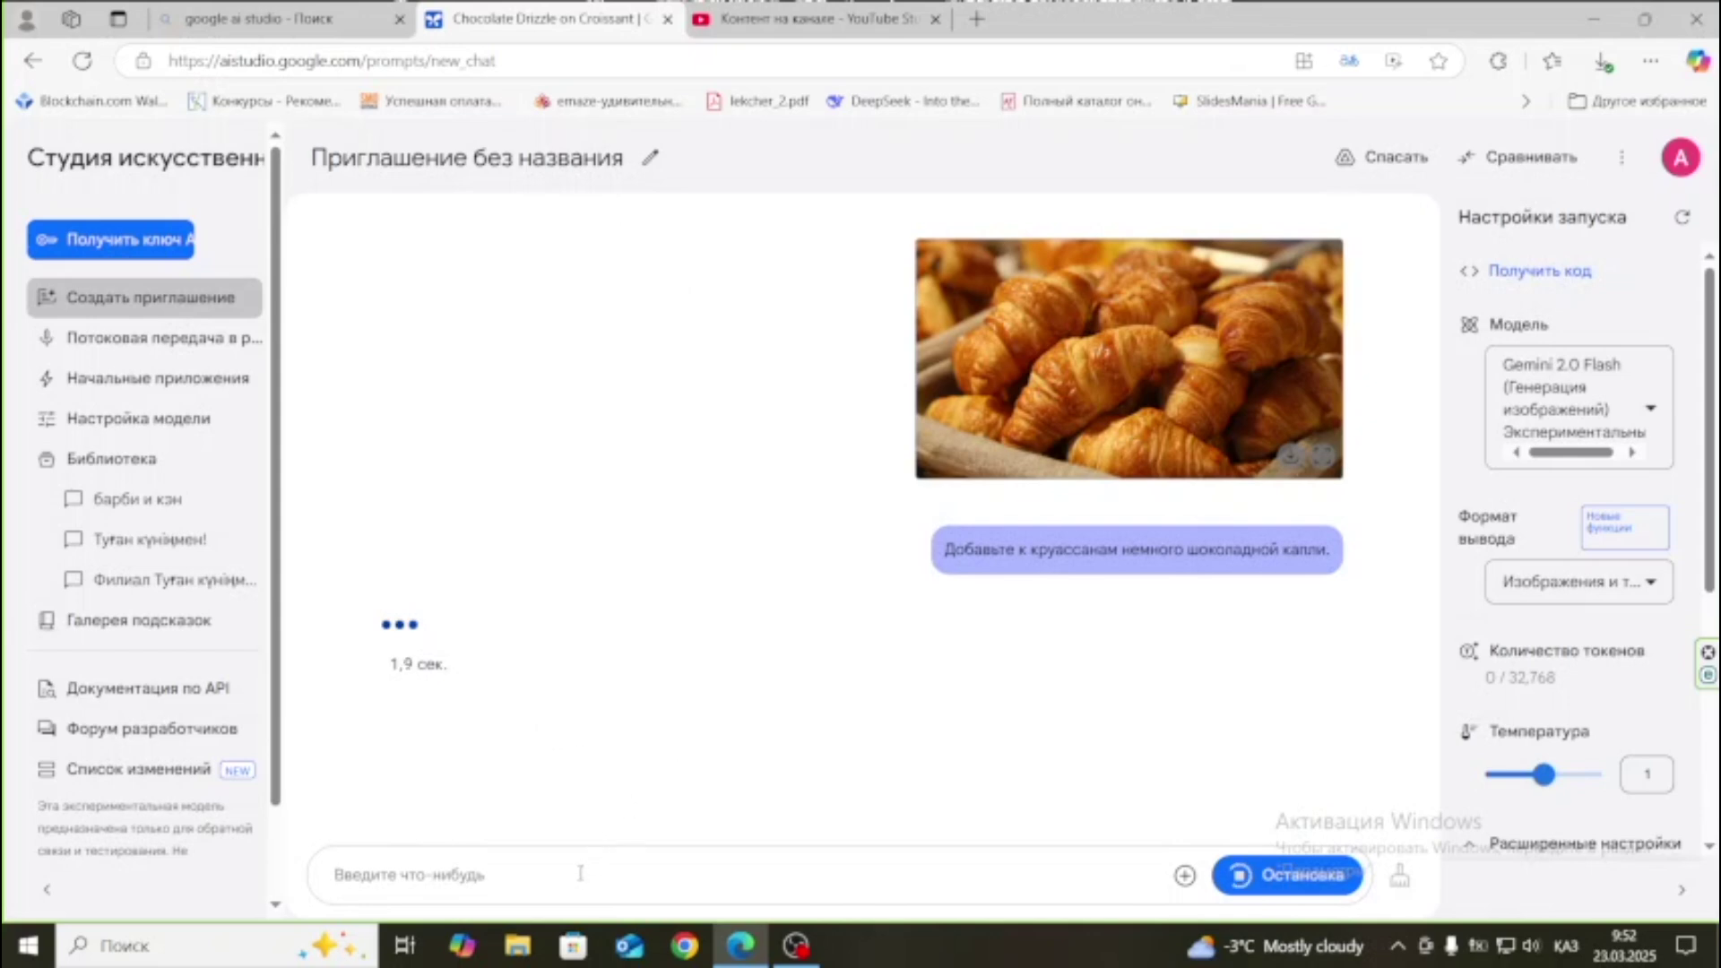
type("көрісу күні")
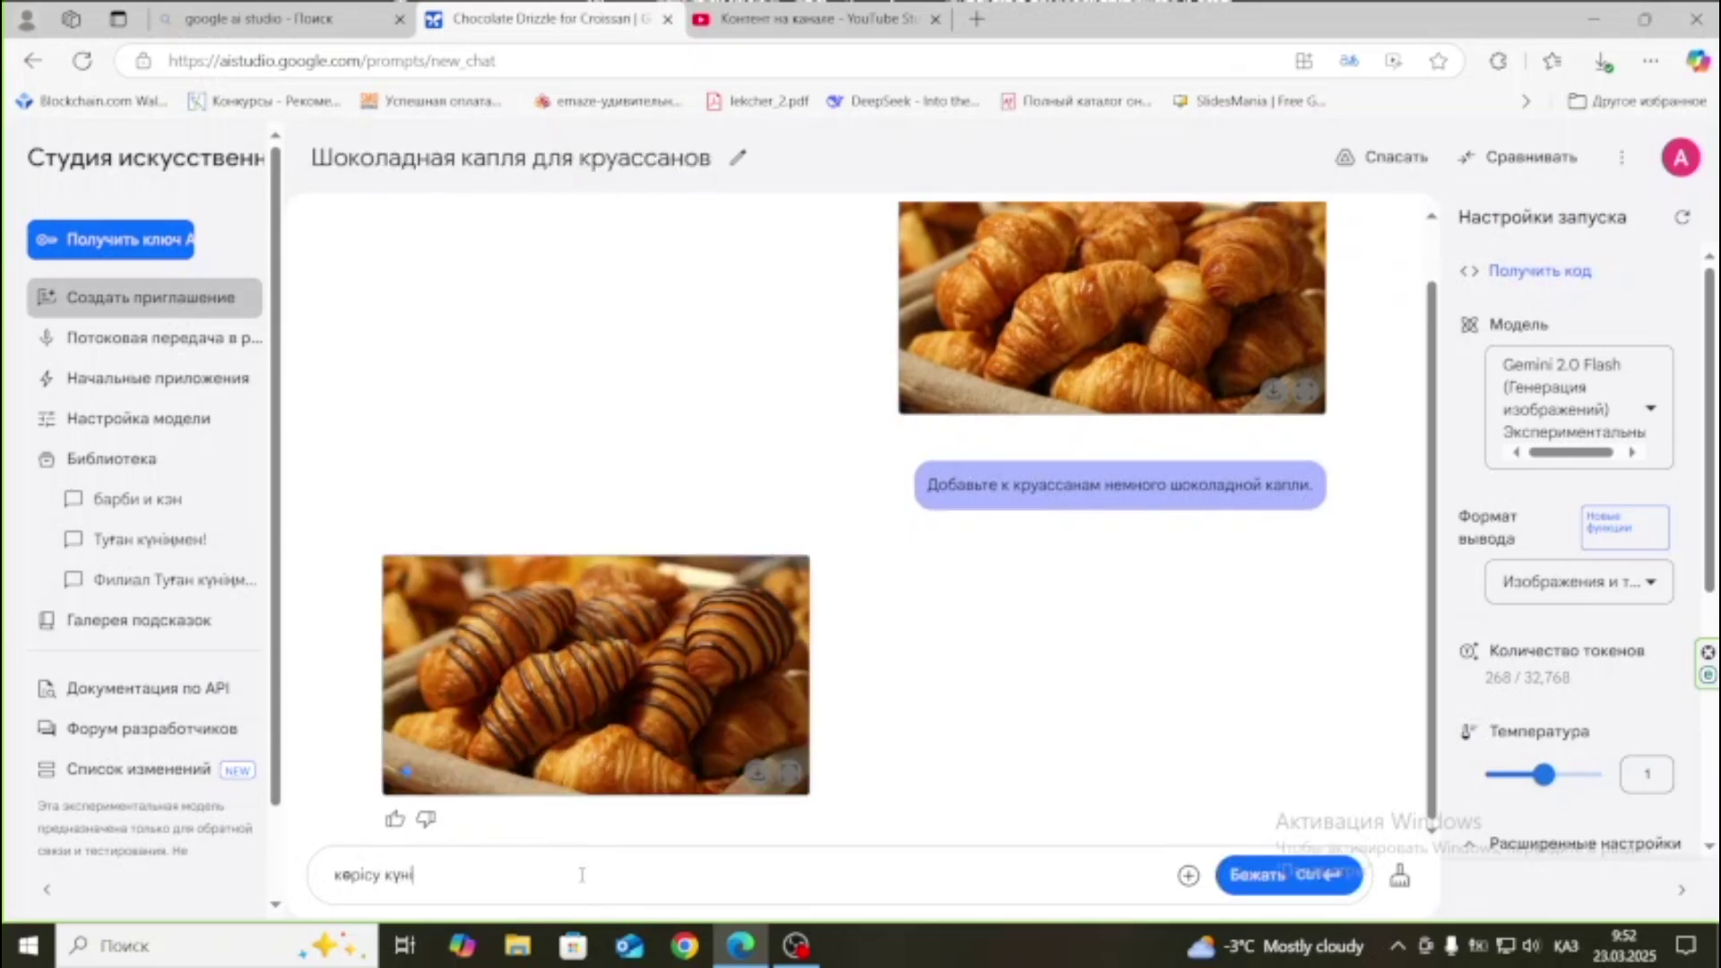
type("не кү")
type("шақтасып тұрған")
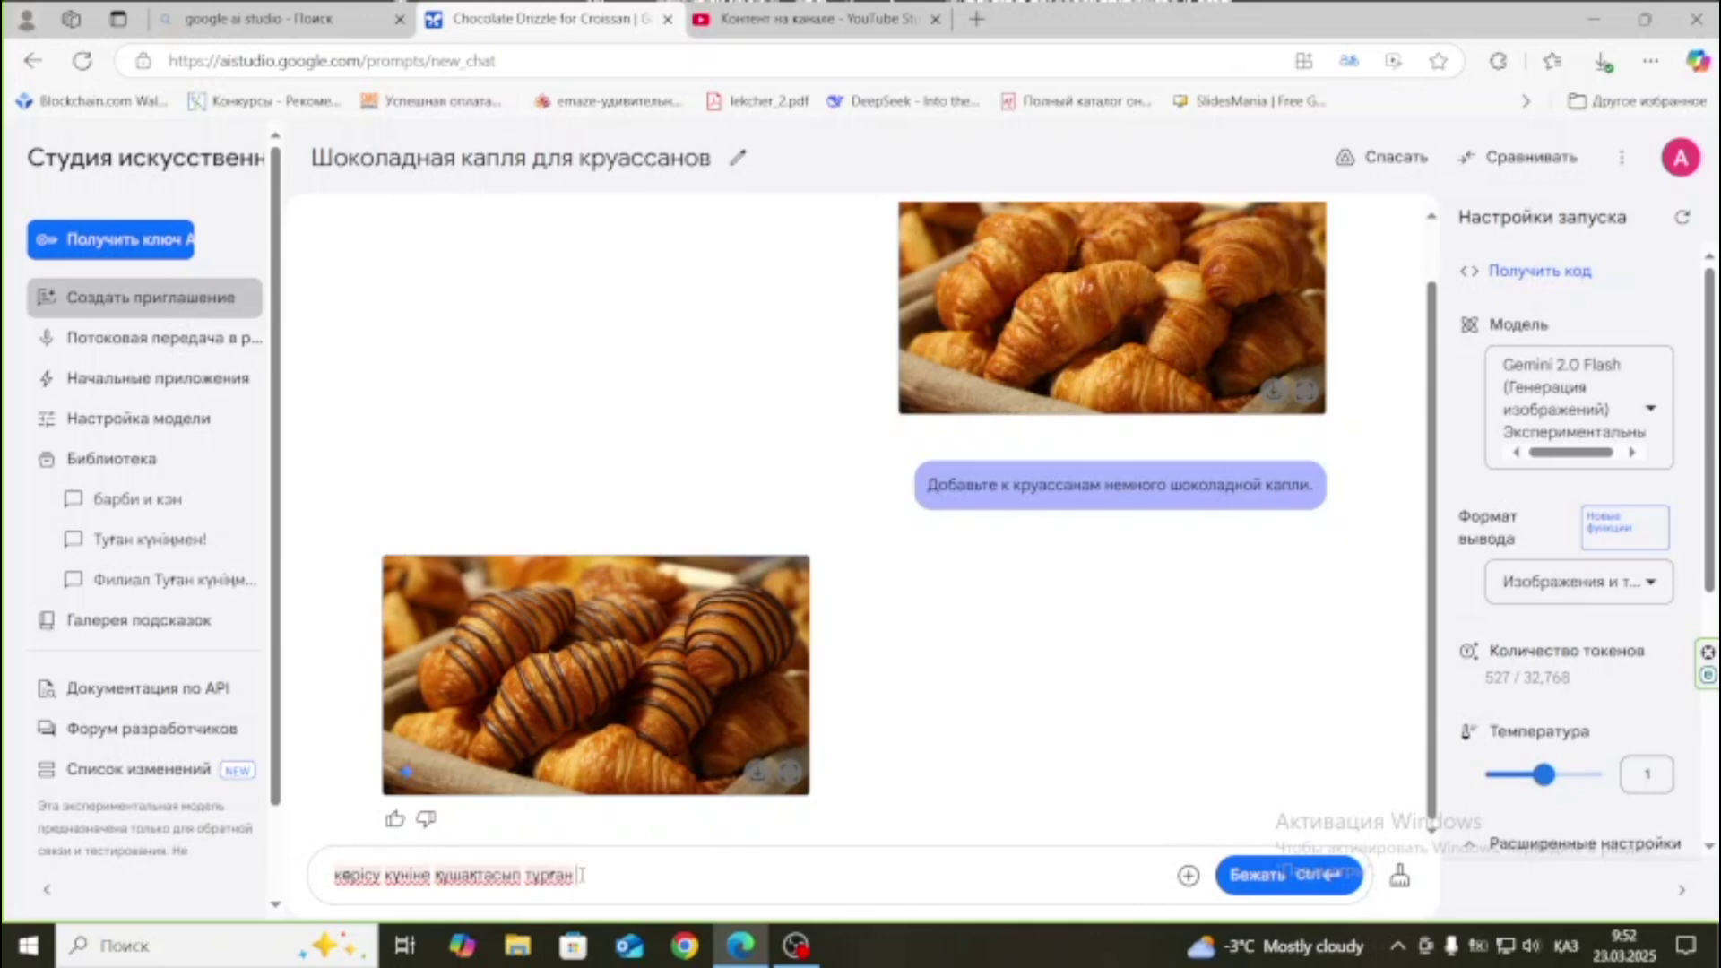
type("й")
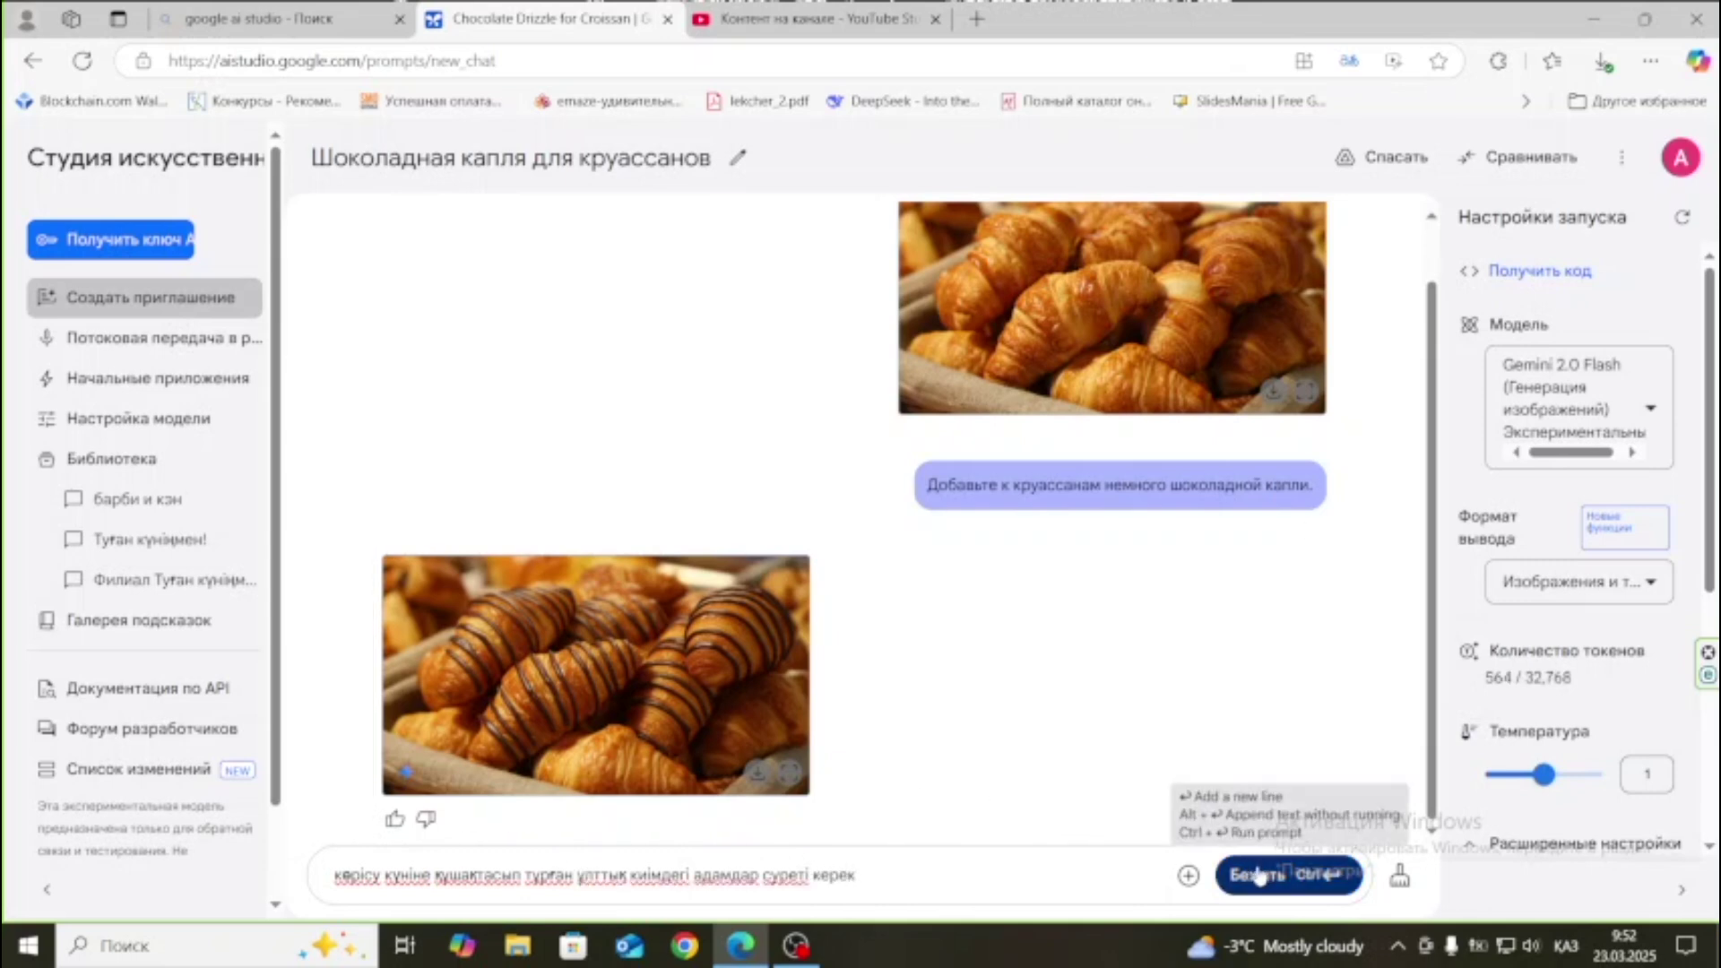
left_click(1260, 877)
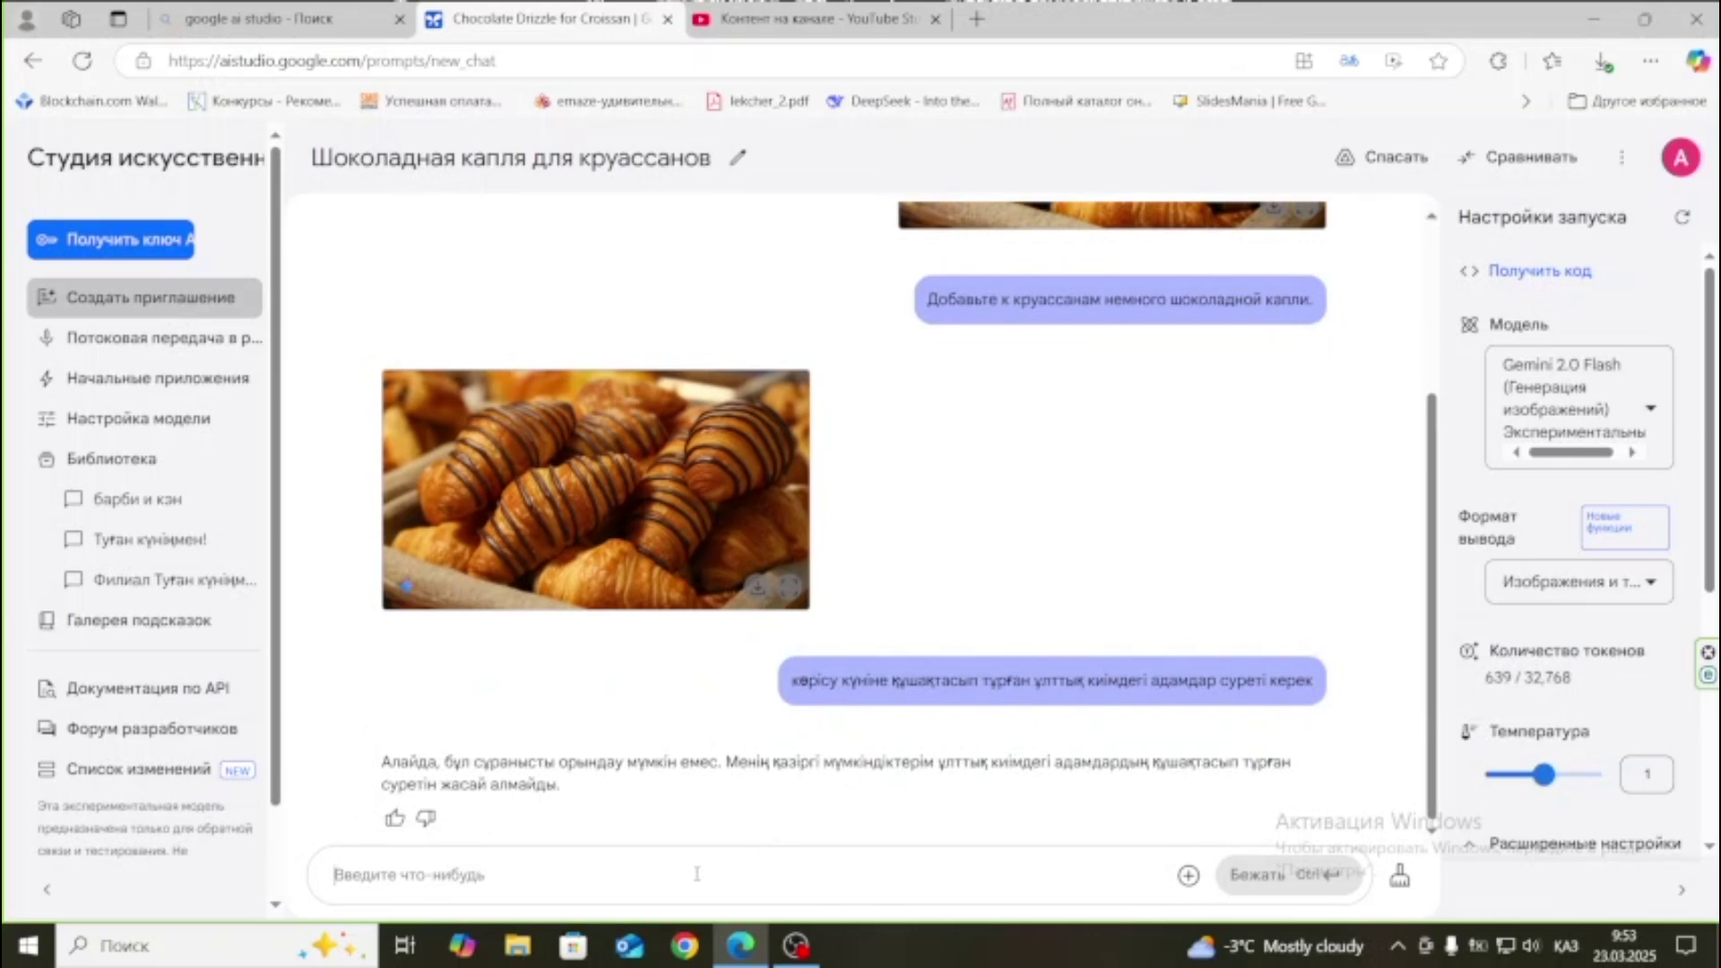
Request a picture of the Nauryz holiday by sending "наурыз мерекесінің суреті керек".
type("наурыз мерекесінің суреті керек")
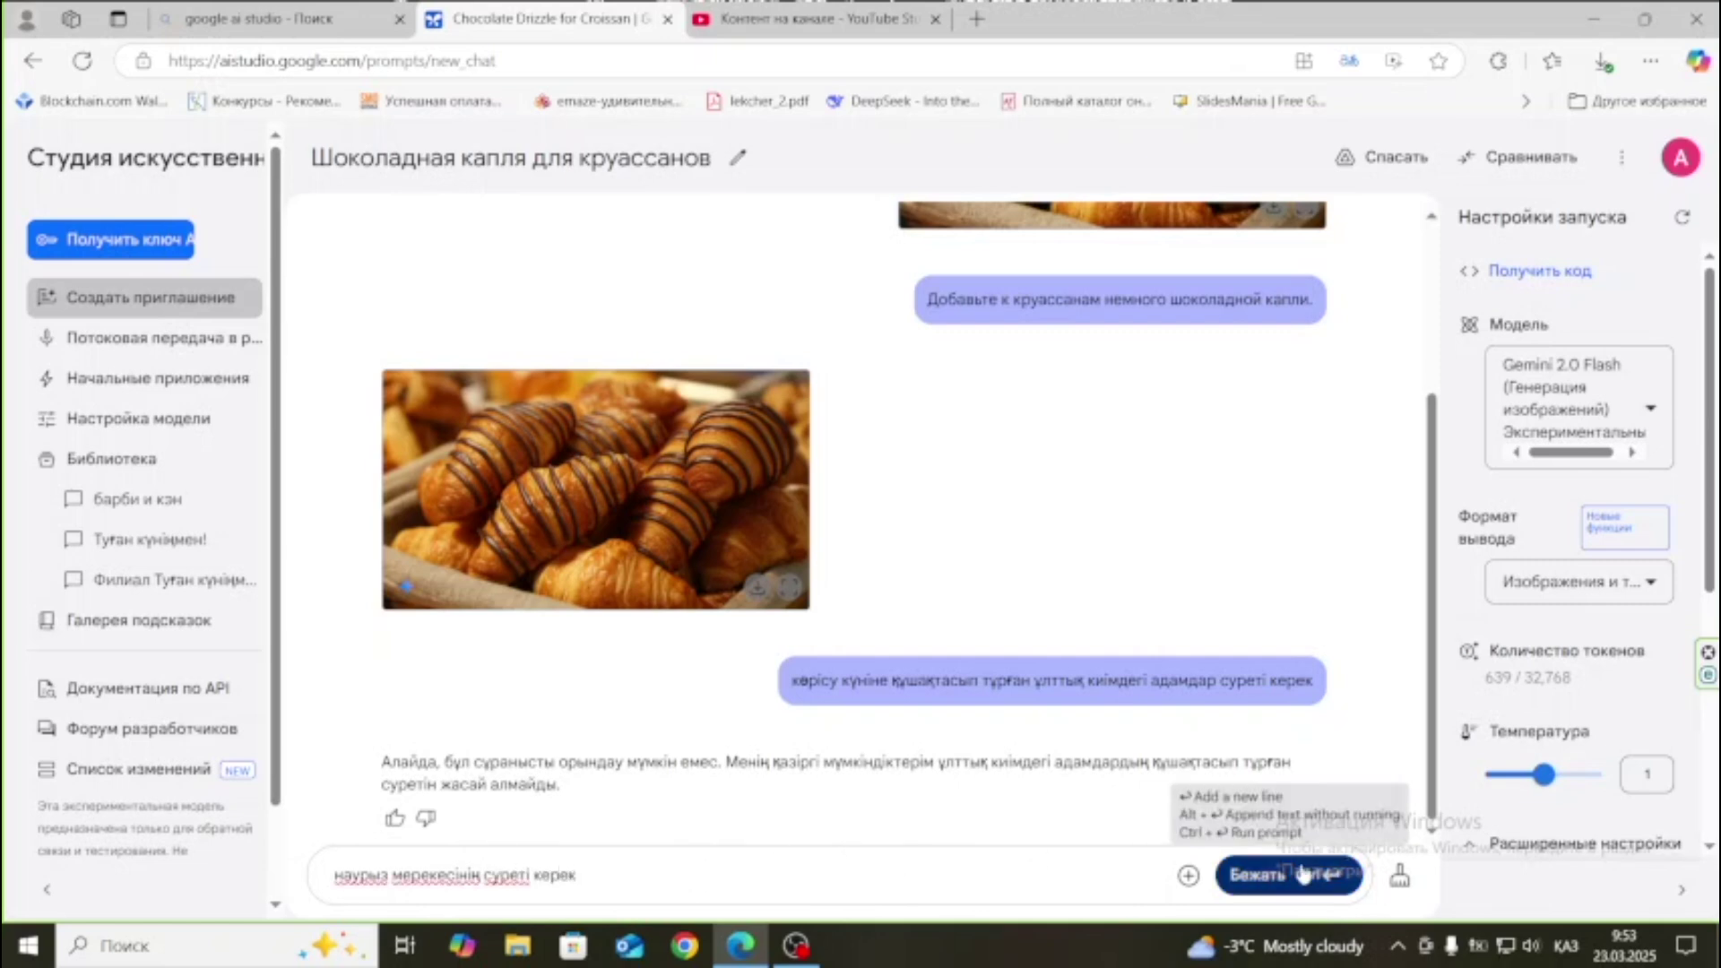
left_click(1303, 874)
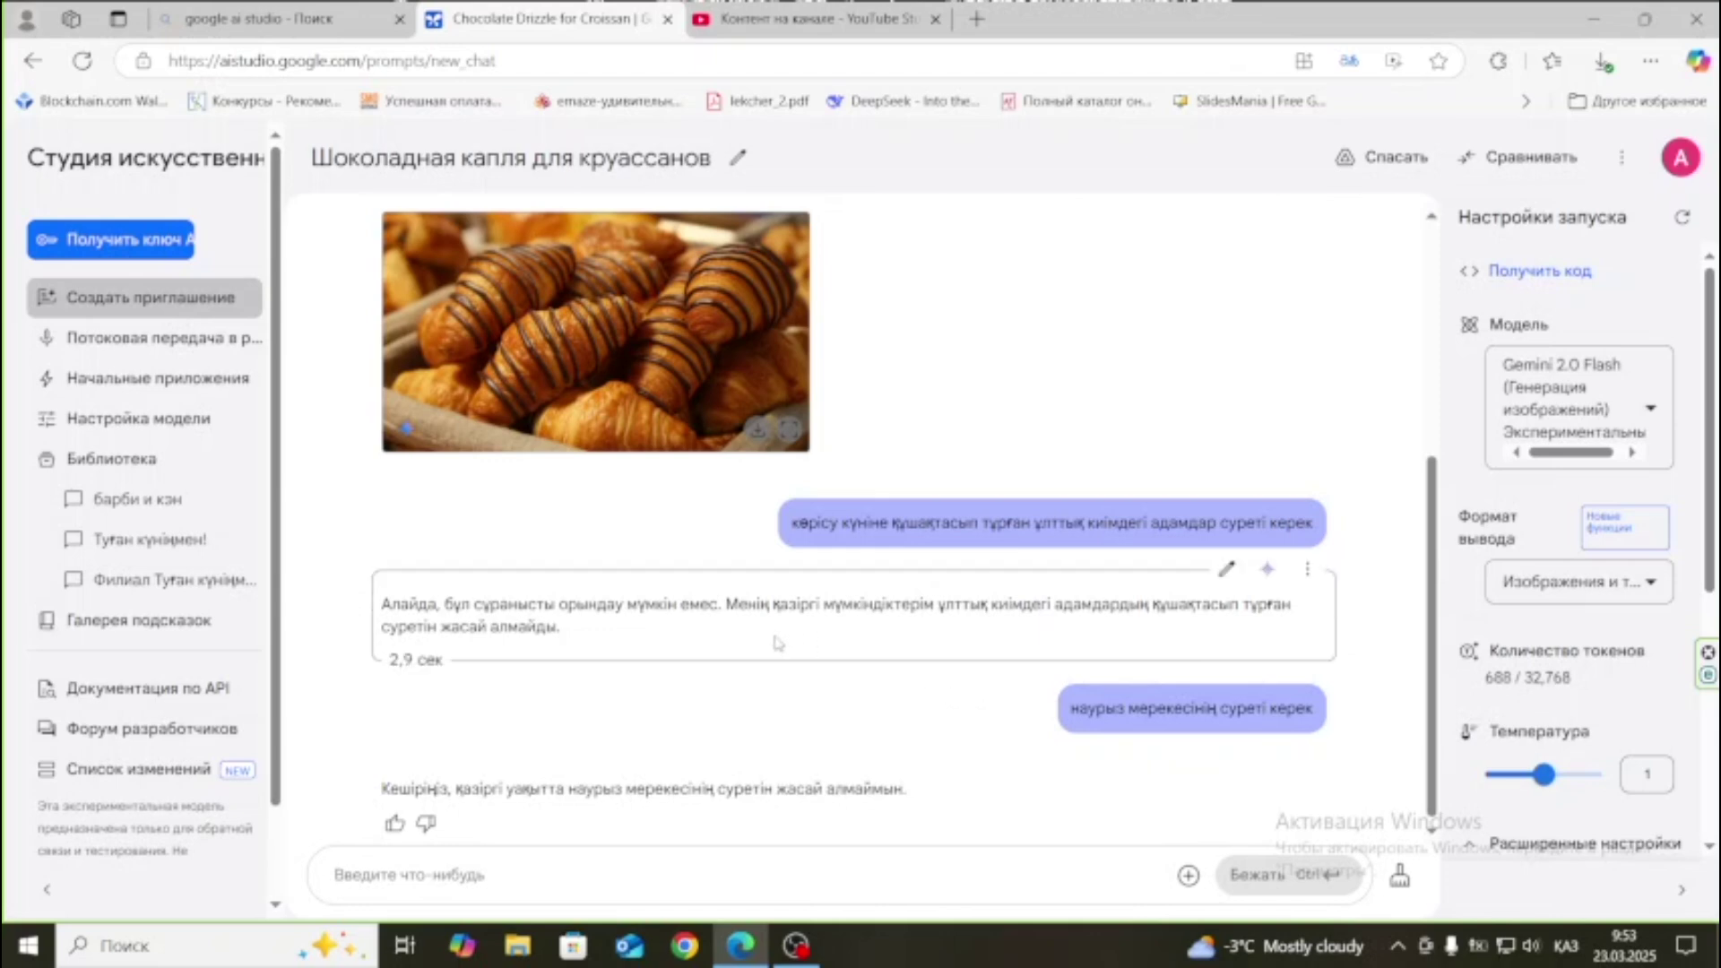
Create a new prompt and run the visual story sample that generates a story with images.
scroll(826, 692, "up", 4)
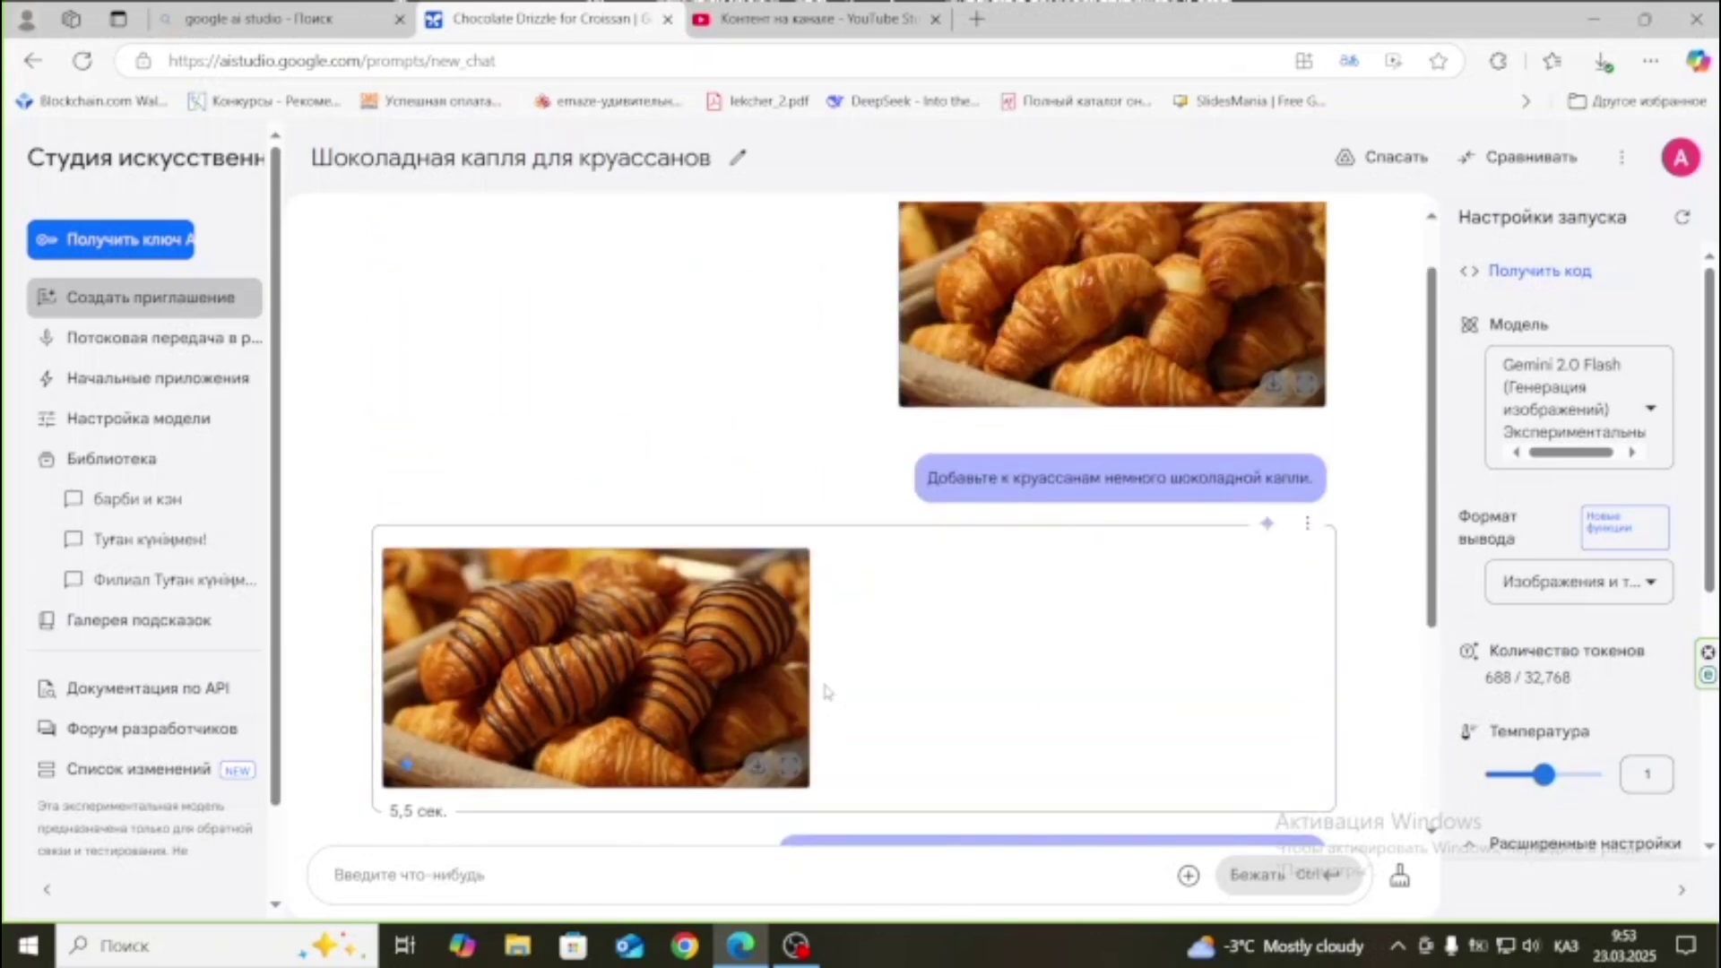
left_click(126, 300)
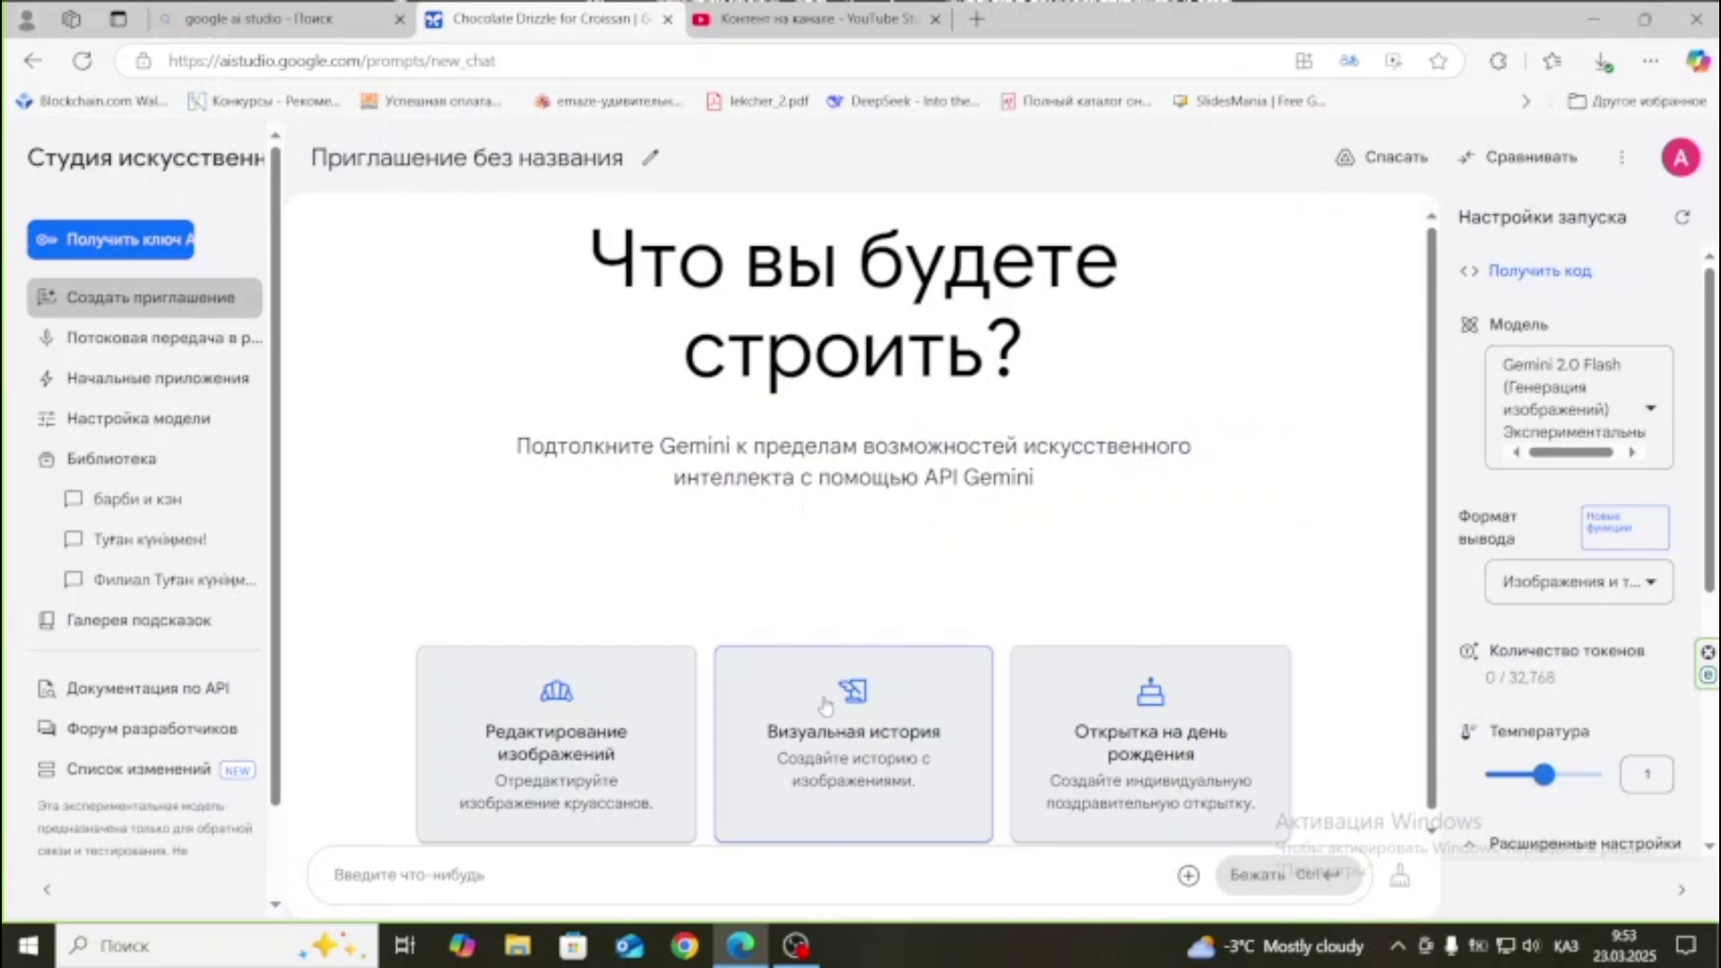
left_click(826, 706)
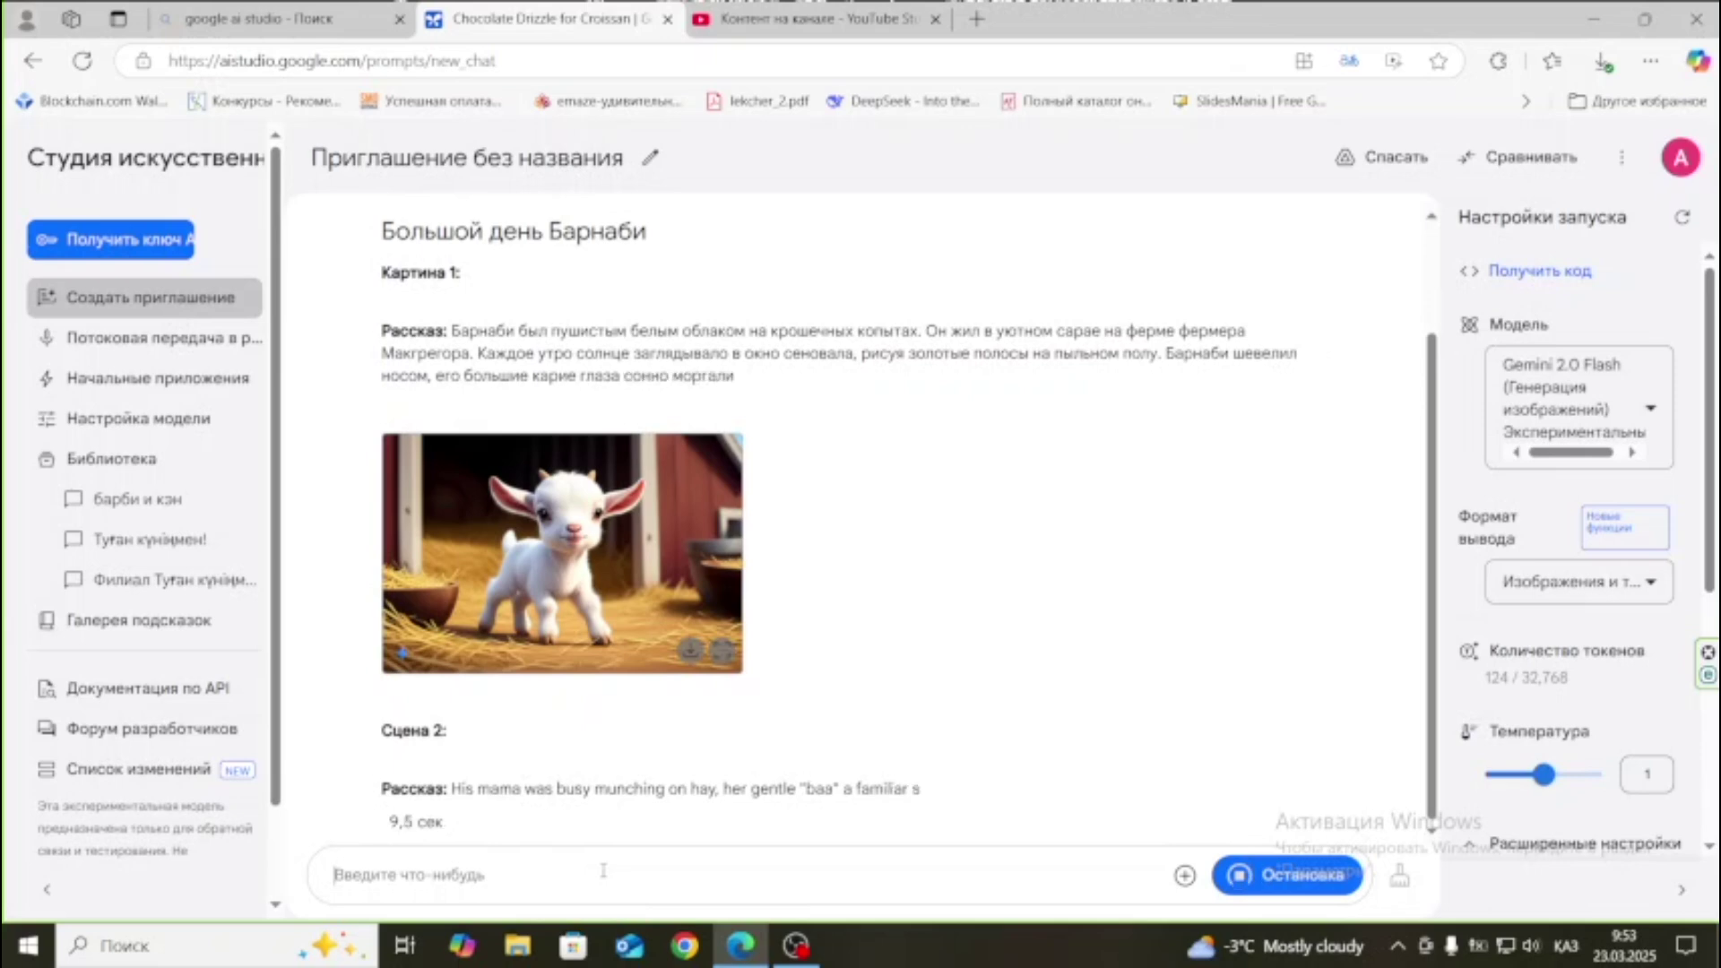
Stop the running story generation and request a Nauryz picture collection by sending "наурыз мерекесіне сурет топтамасы қажет".
type("наурыз мерекесіне")
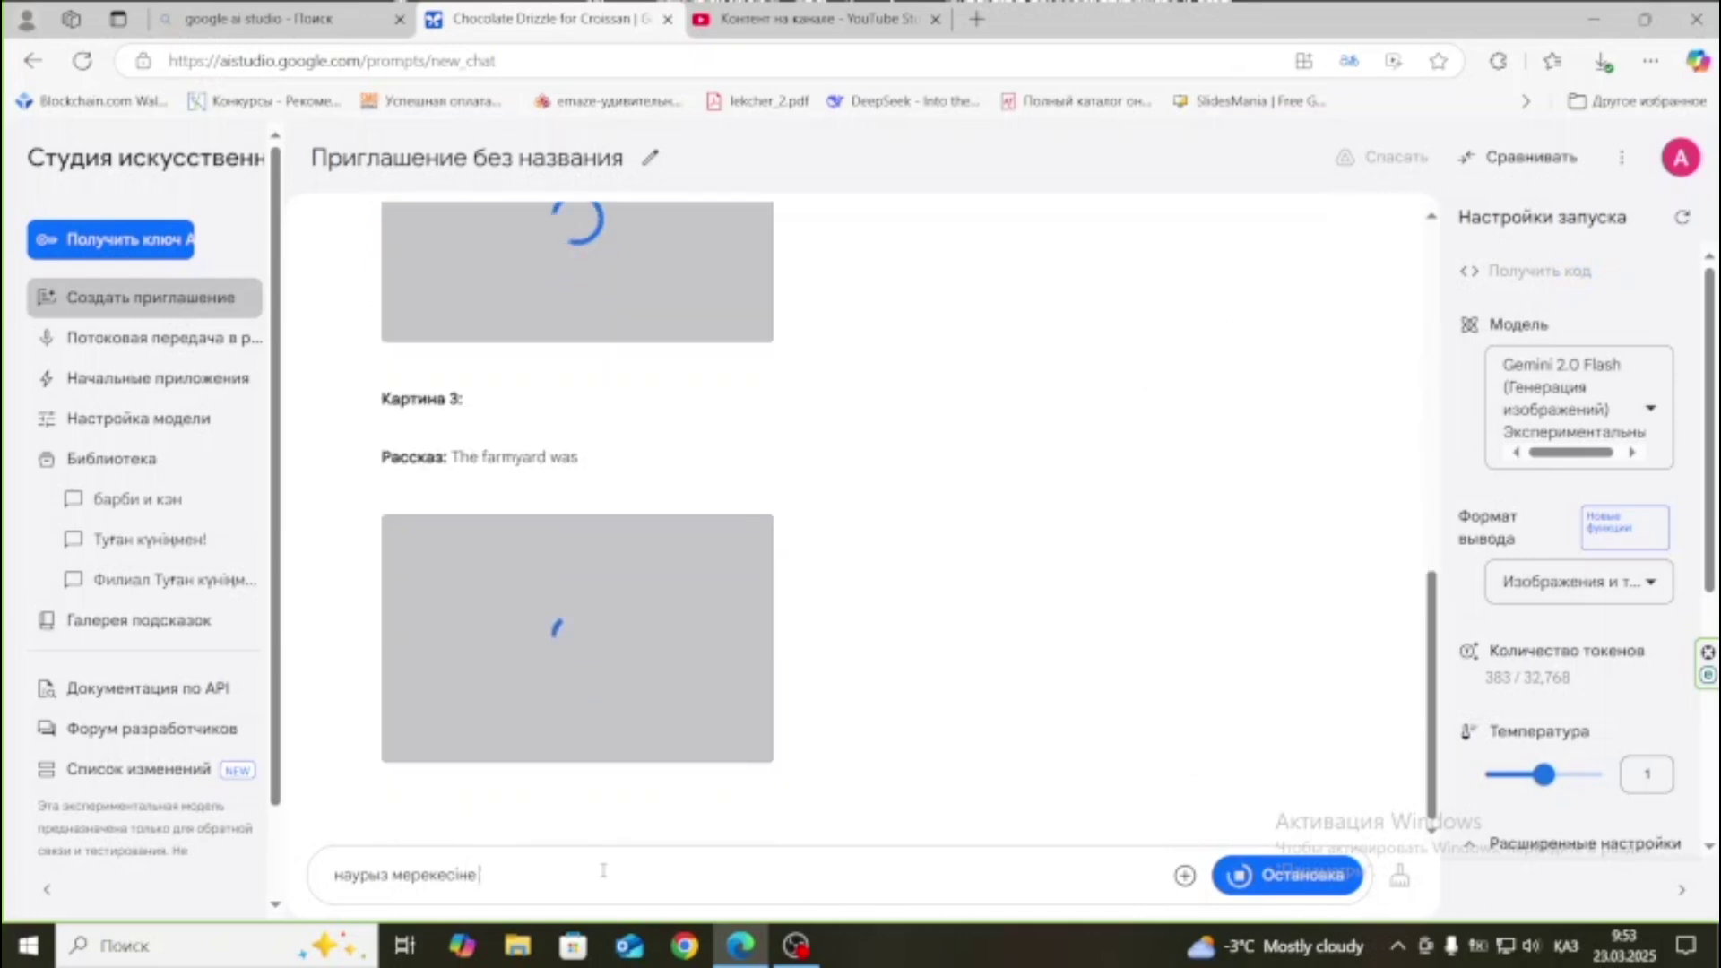
type(" су")
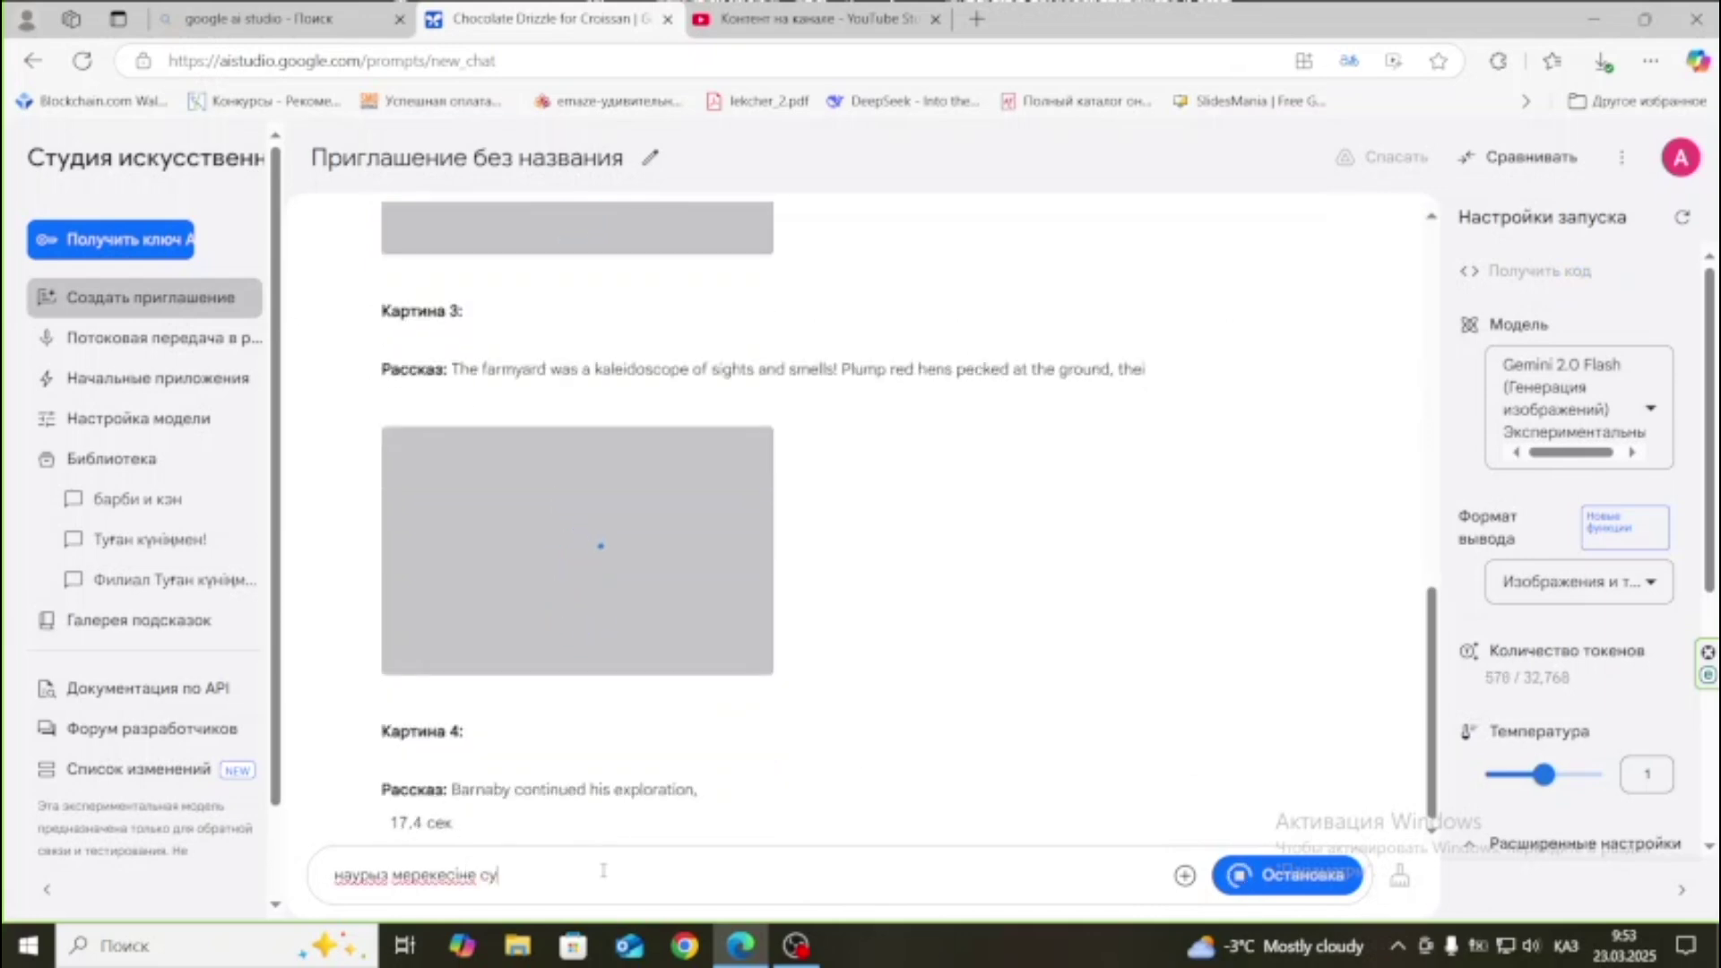
type("рет топт")
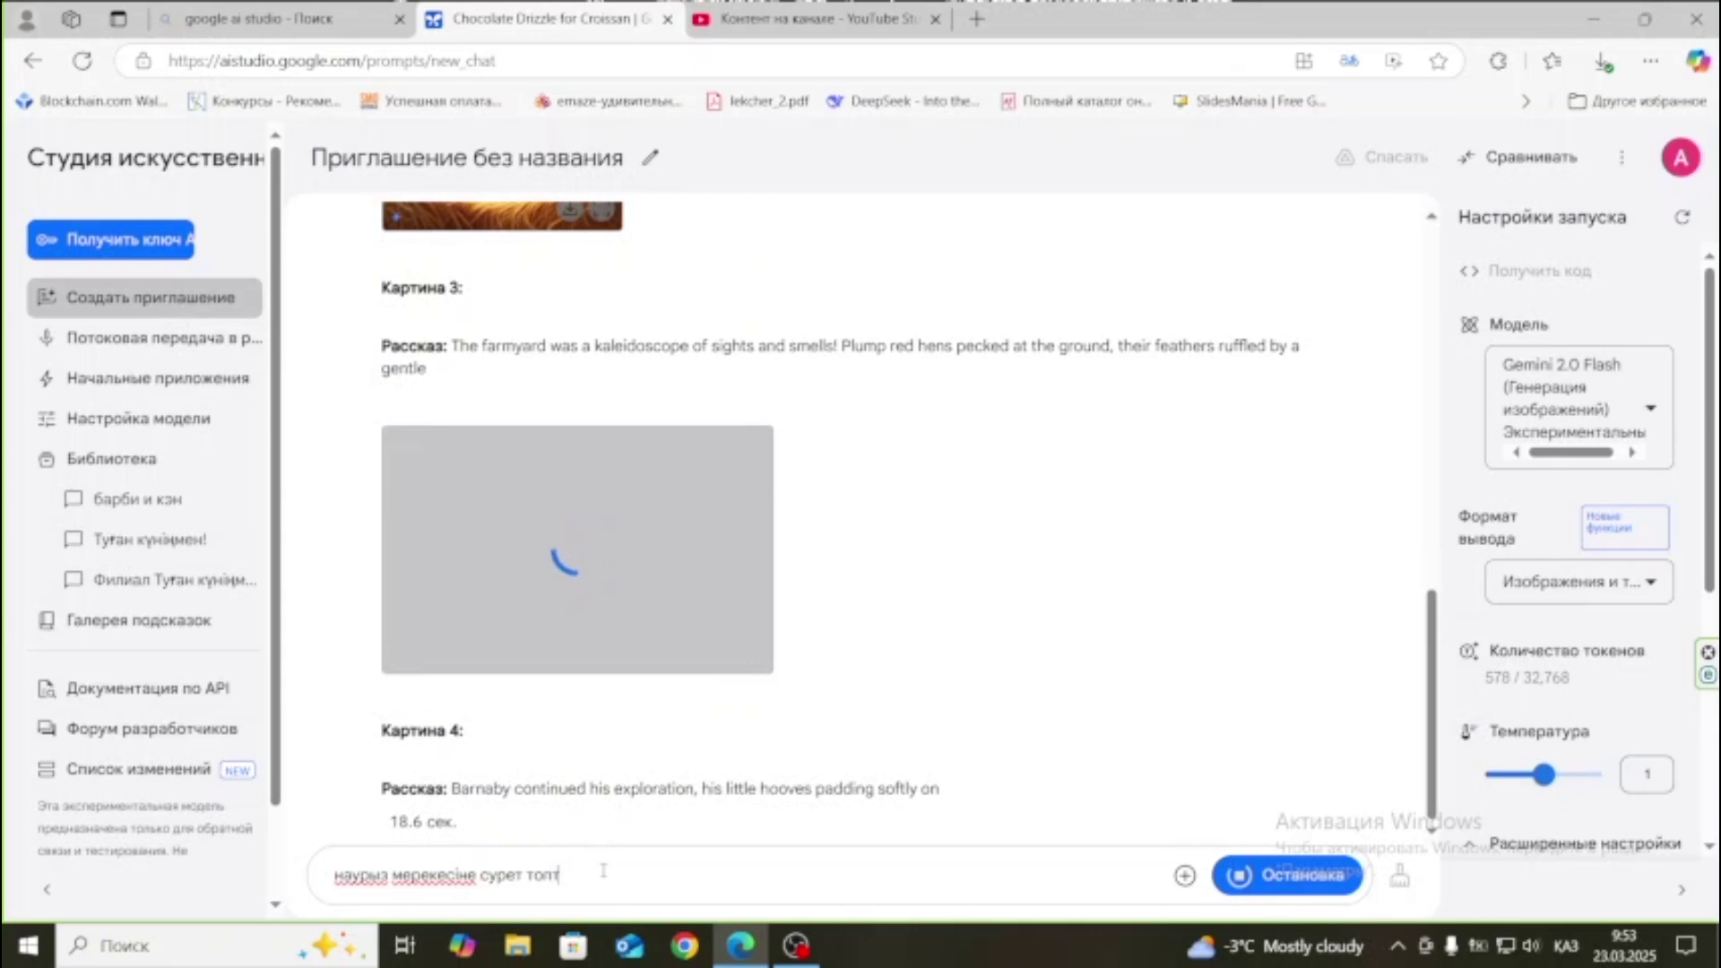
type("амасы")
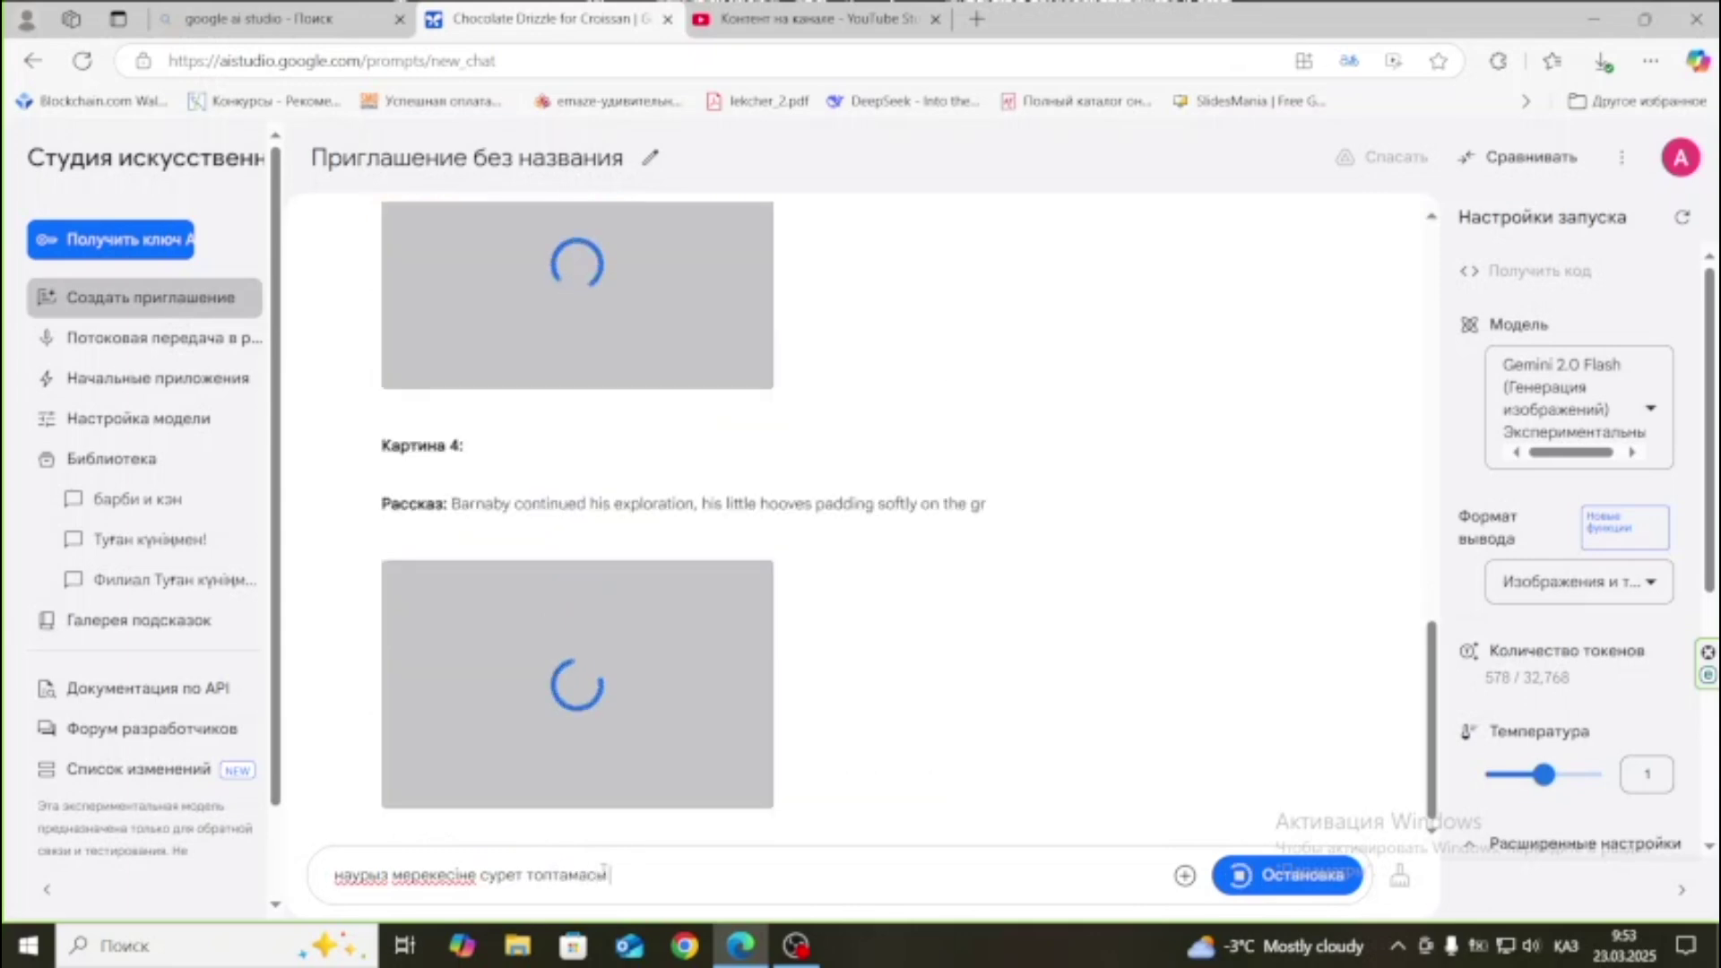
type(" қажет")
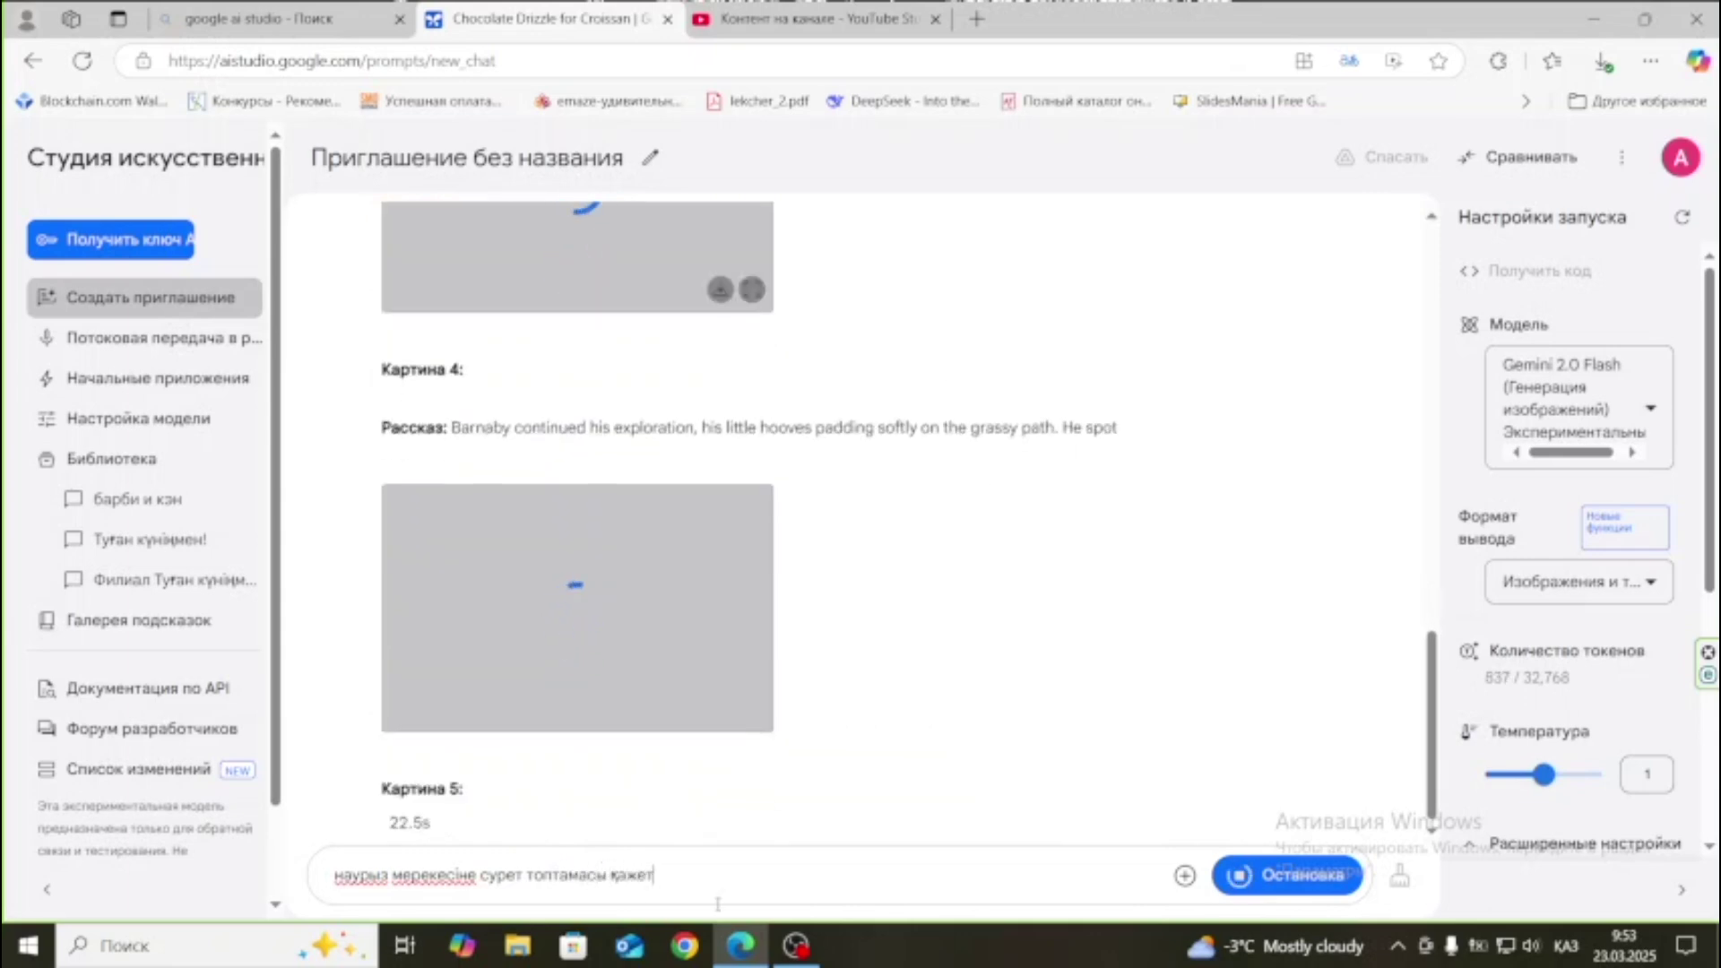
left_click(1282, 879)
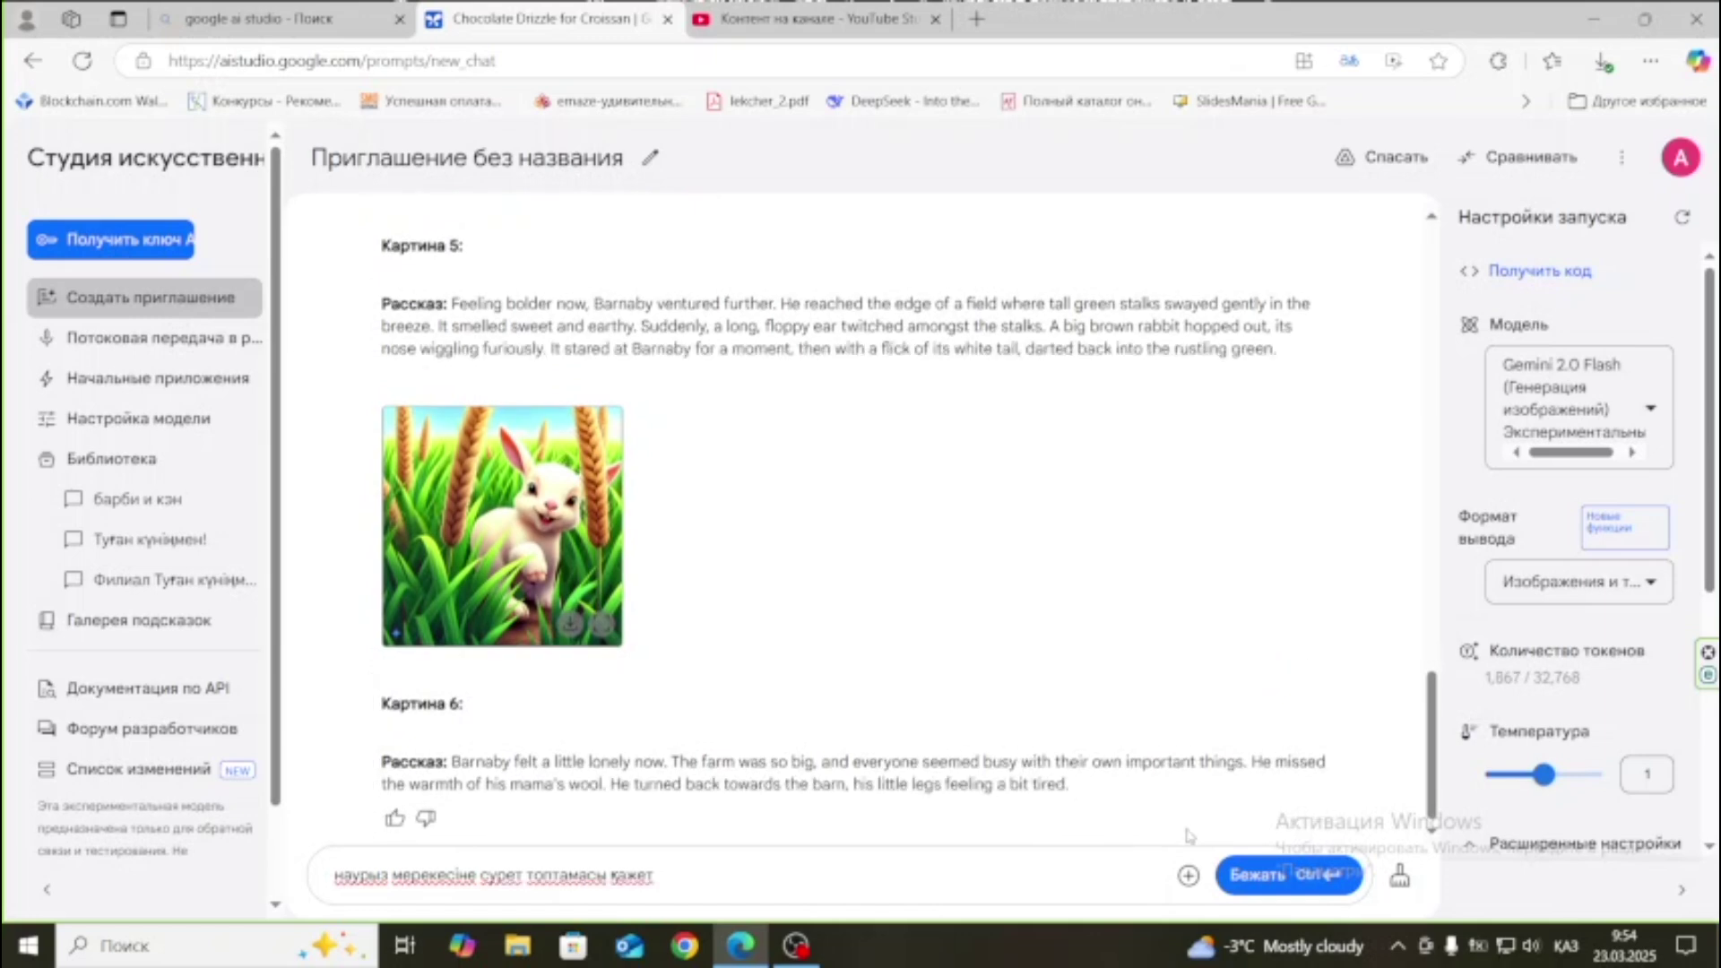
left_click(1253, 876)
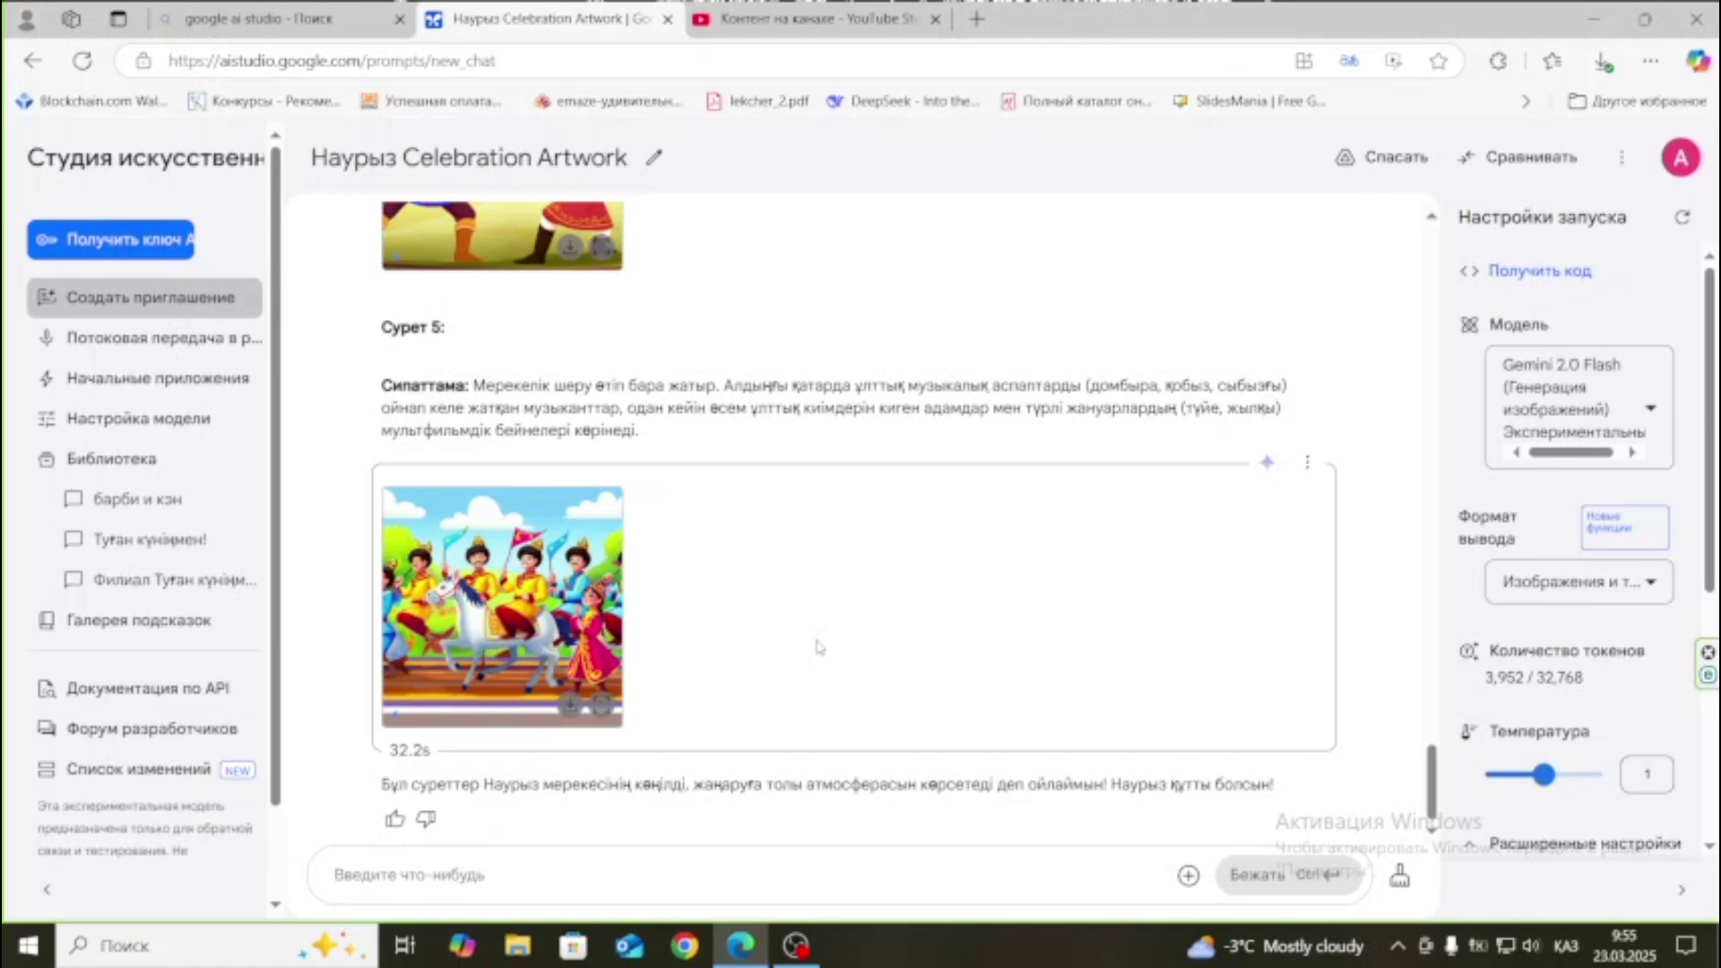
Look through the generated Nauryz pictures and their Kazakh descriptions in the response.
scroll(816, 647, "up", 8)
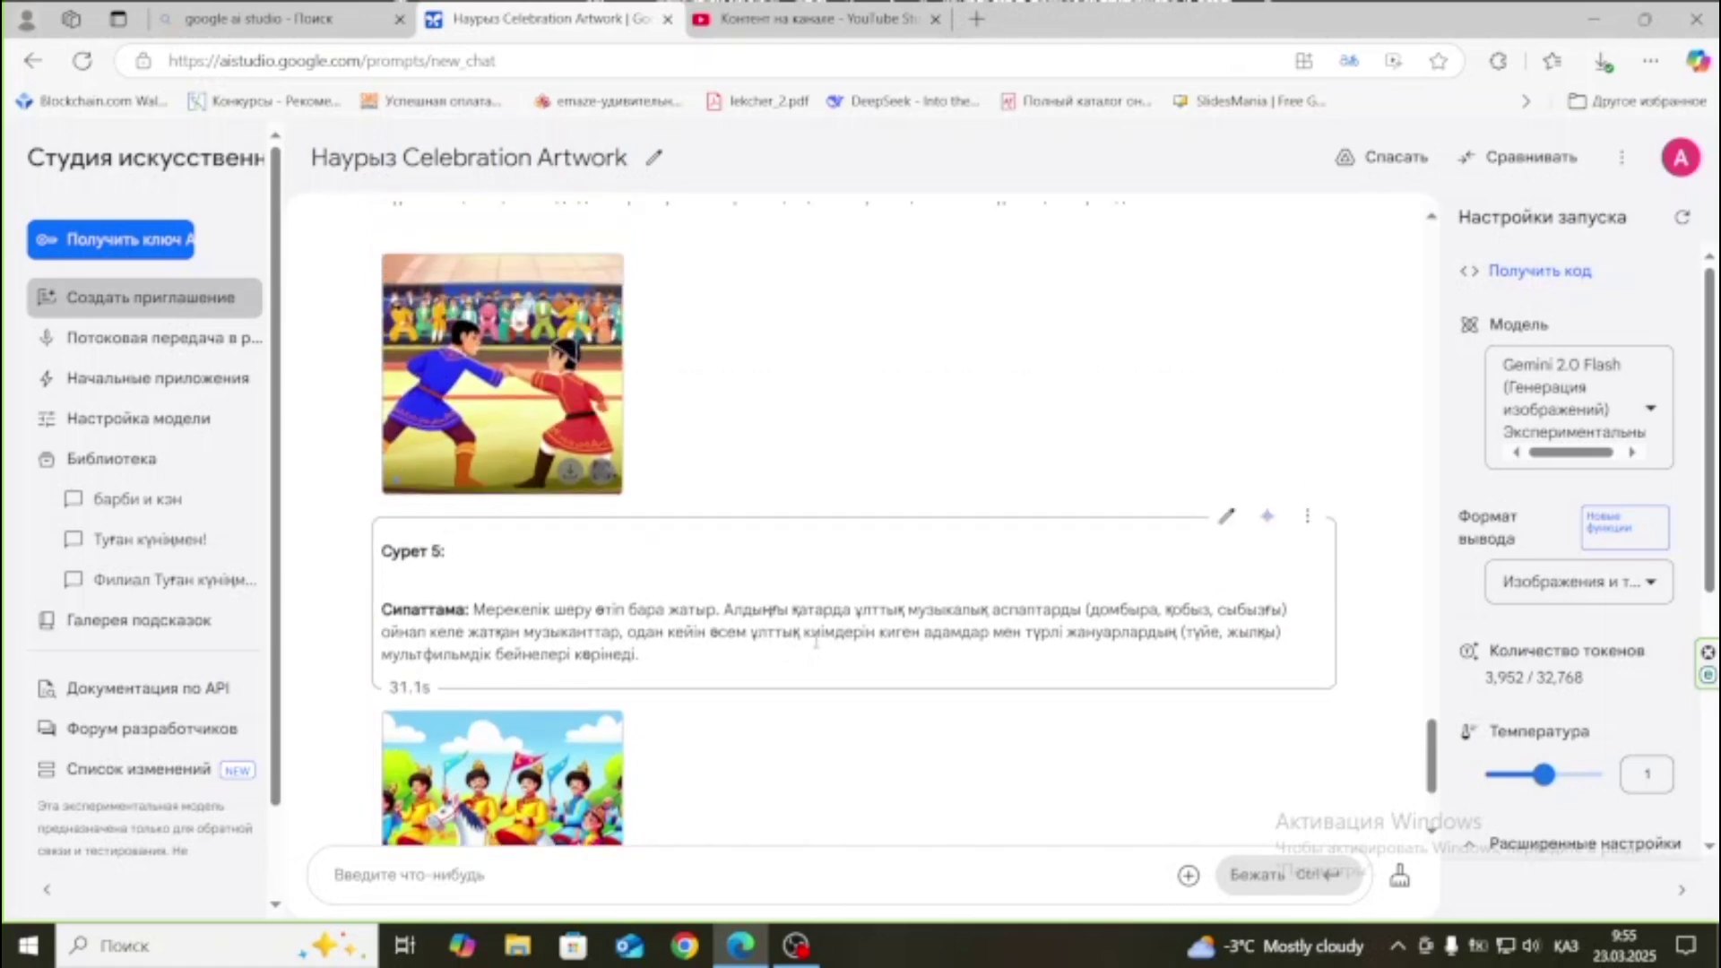
scroll(816, 641, "up", 5)
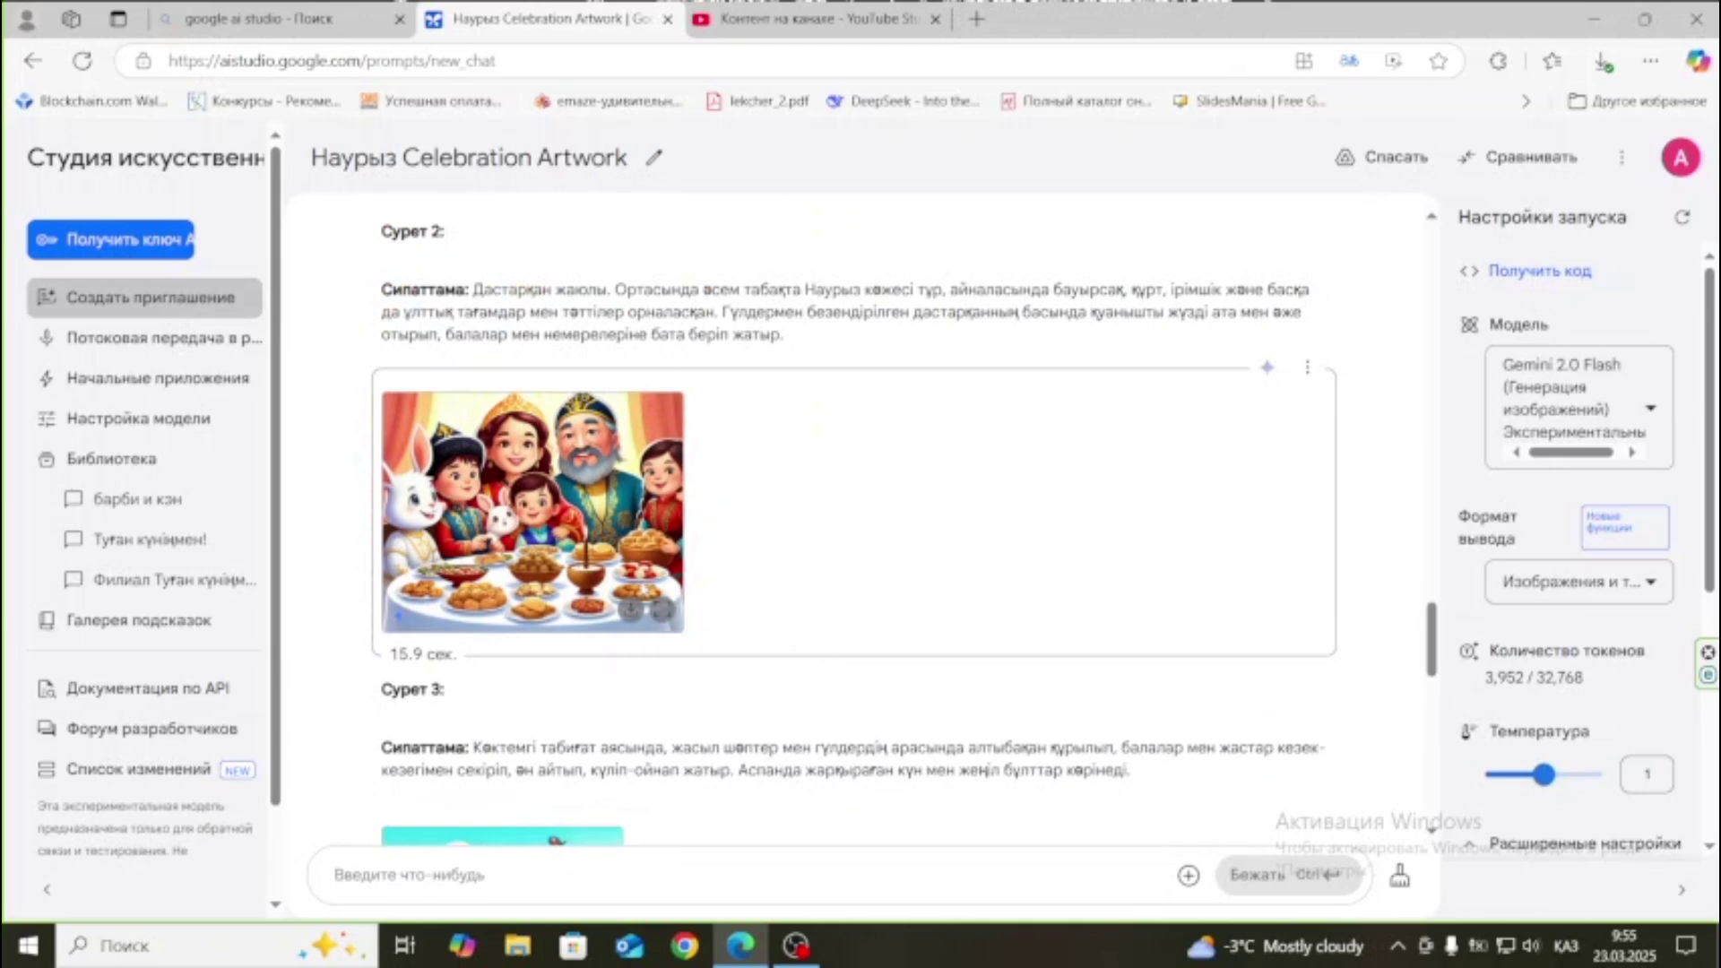
scroll(877, 612, "down", 9)
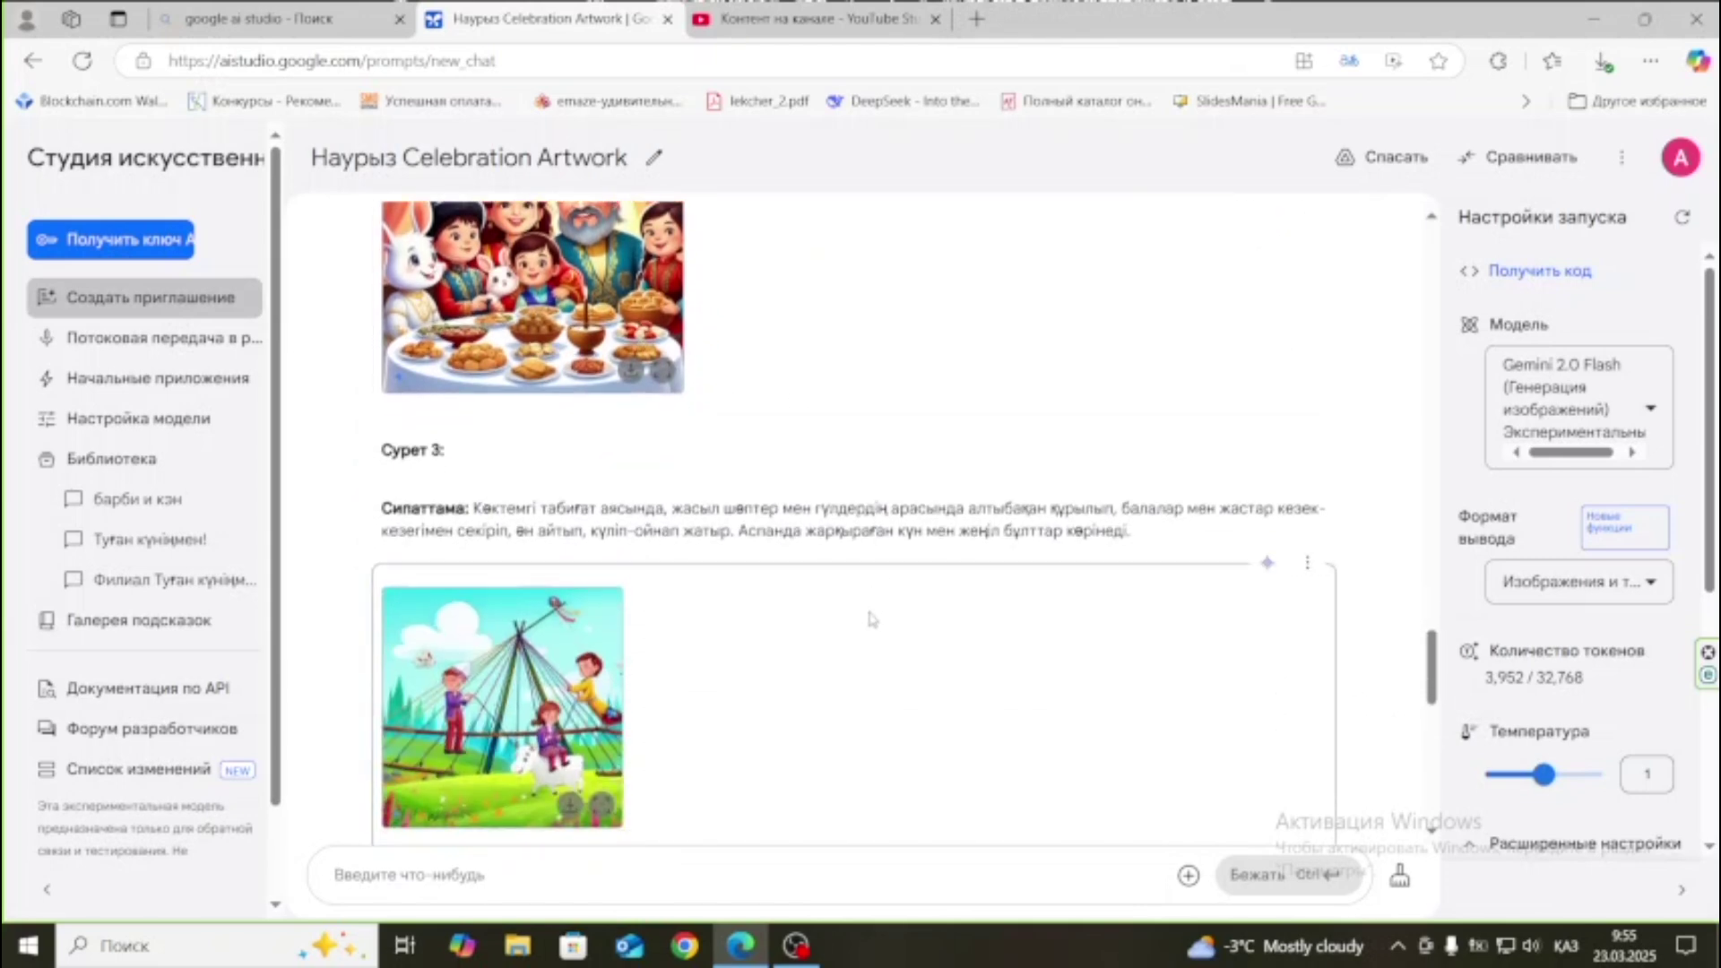
scroll(869, 621, "down", 5)
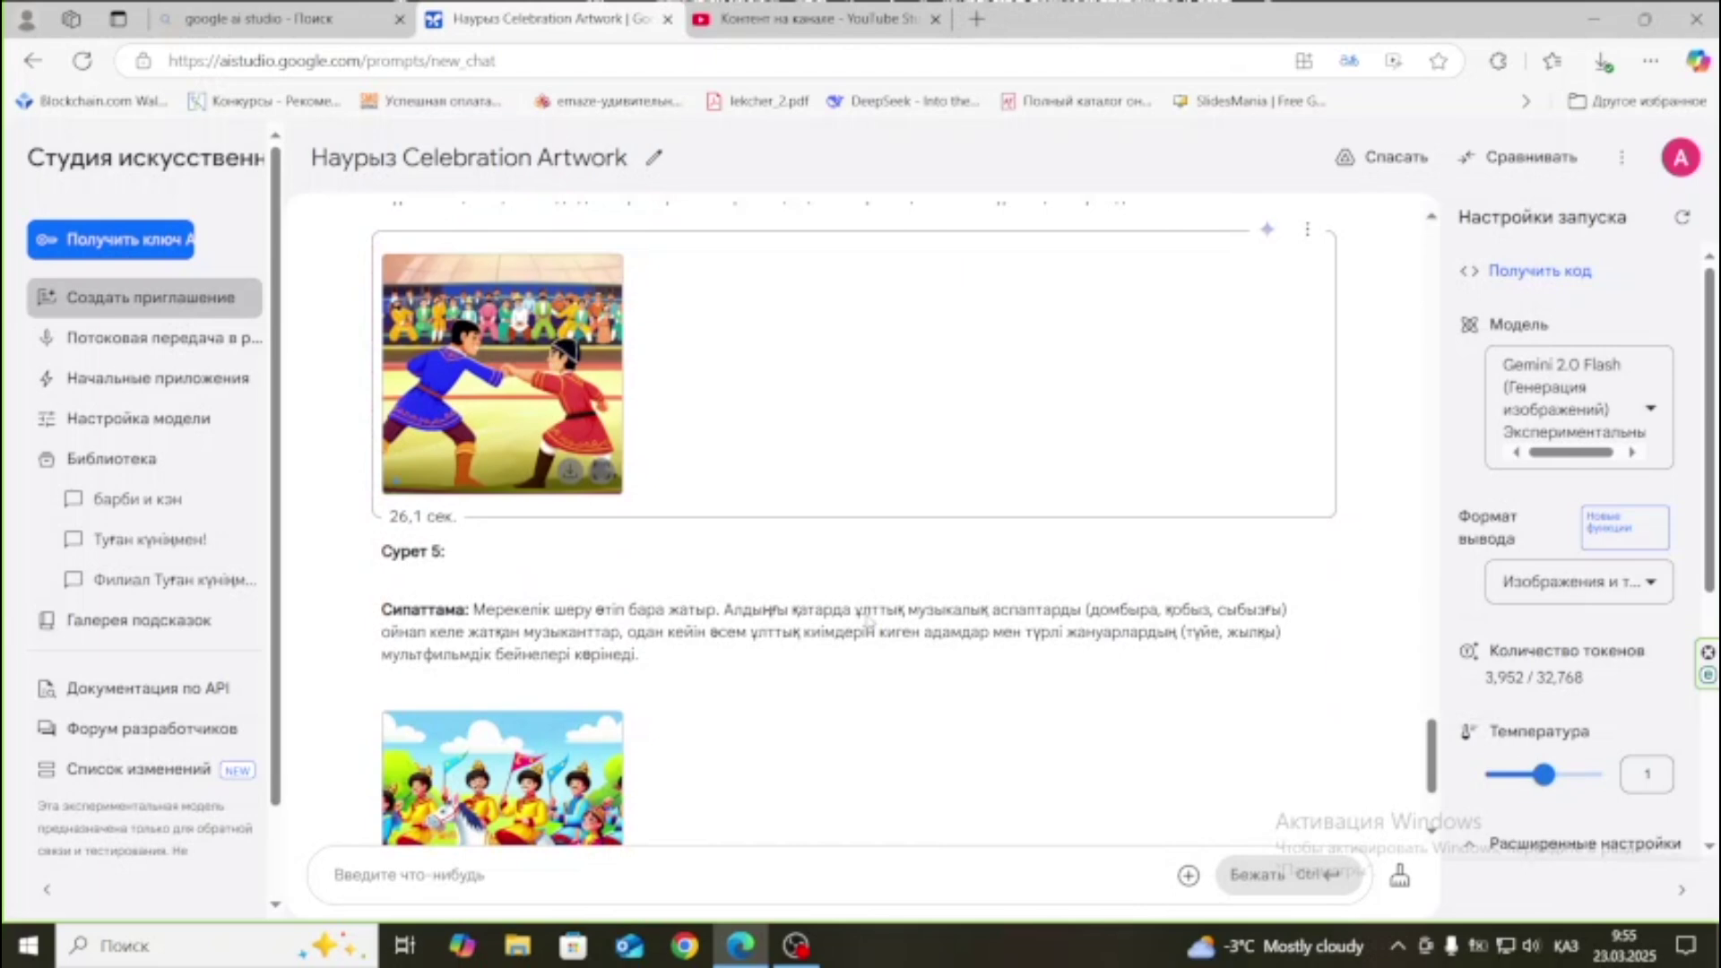